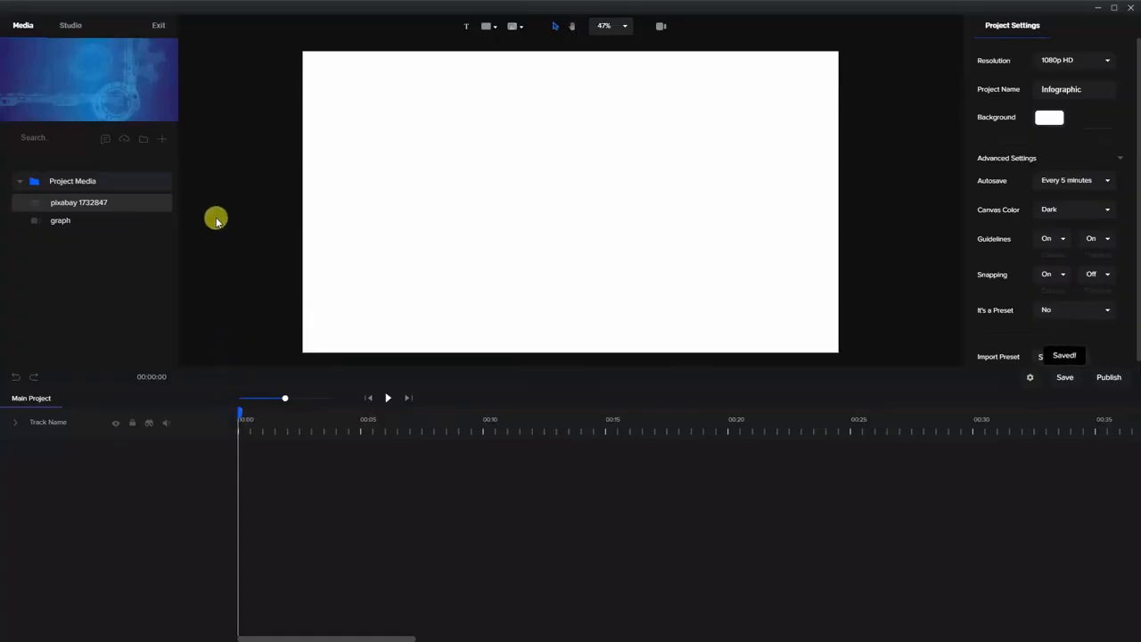
Step: Add the pixabay 1732847 image as an expanded background lasting 8 seconds, and lock its track
left_click_drag(69, 203, 520, 204)
left_click(587, 380)
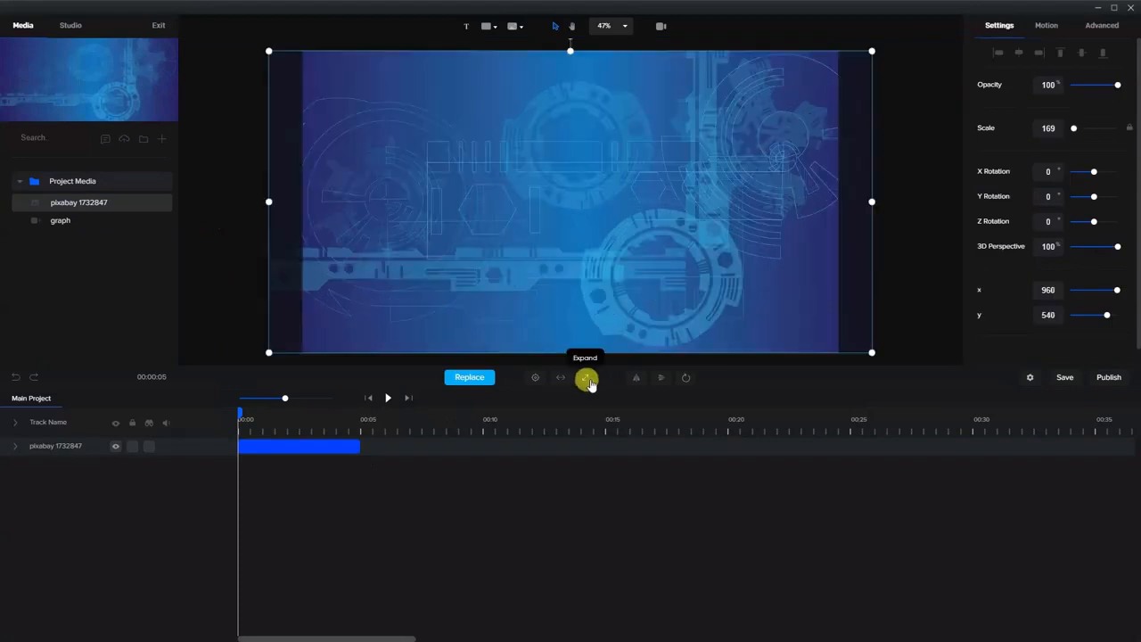
left_click_drag(358, 446, 434, 449)
left_click(321, 455)
left_click(132, 446)
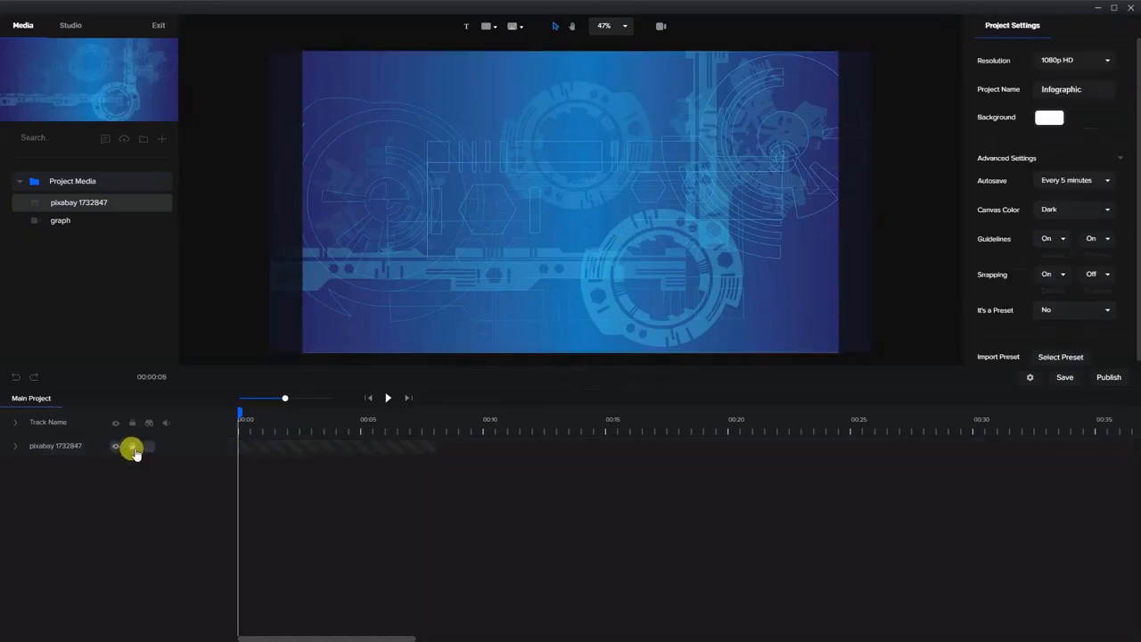
Step: Add a text box in the canvas's lower-left area and a plain rectangle beside it
left_click(464, 26)
left_click_drag(532, 201, 356, 258)
left_click(485, 27)
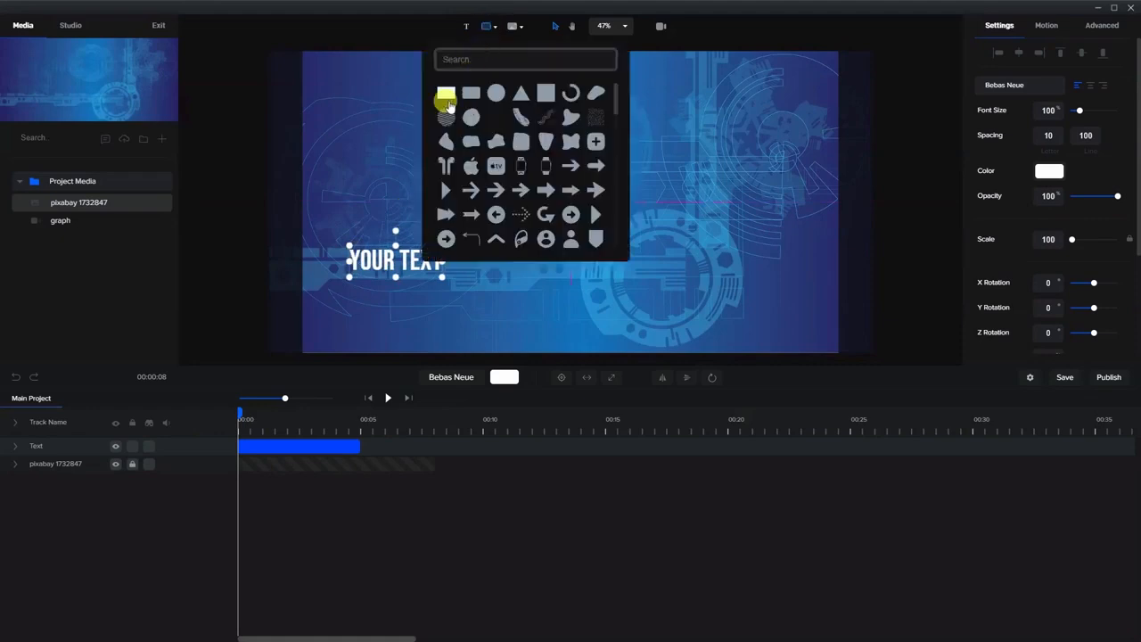
left_click(446, 91)
left_click(630, 223)
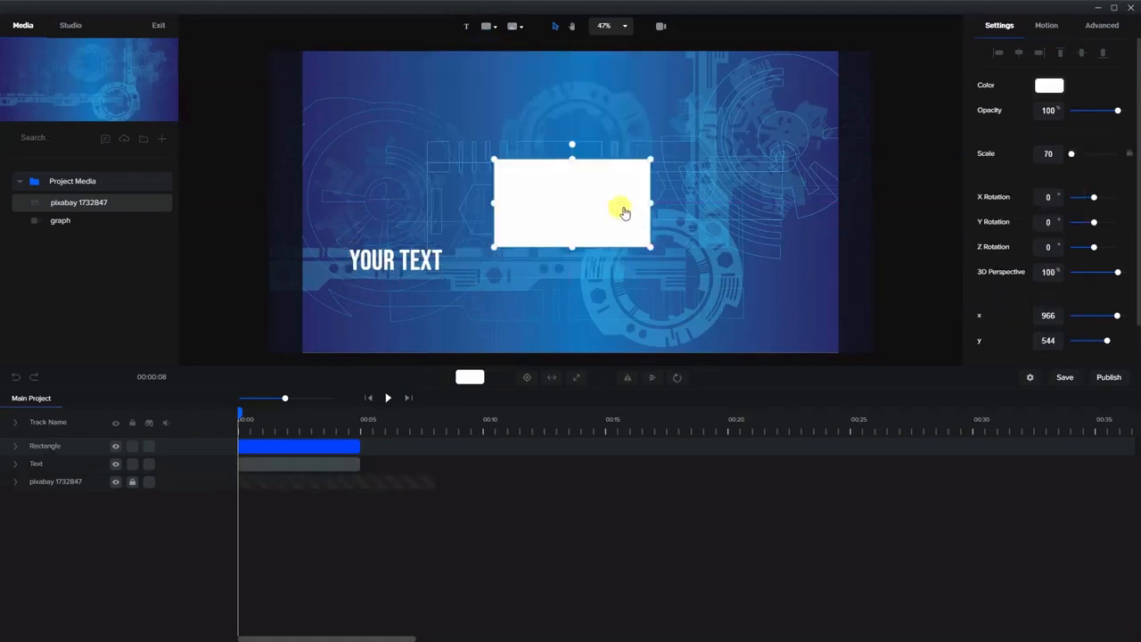
left_click_drag(621, 209, 584, 232)
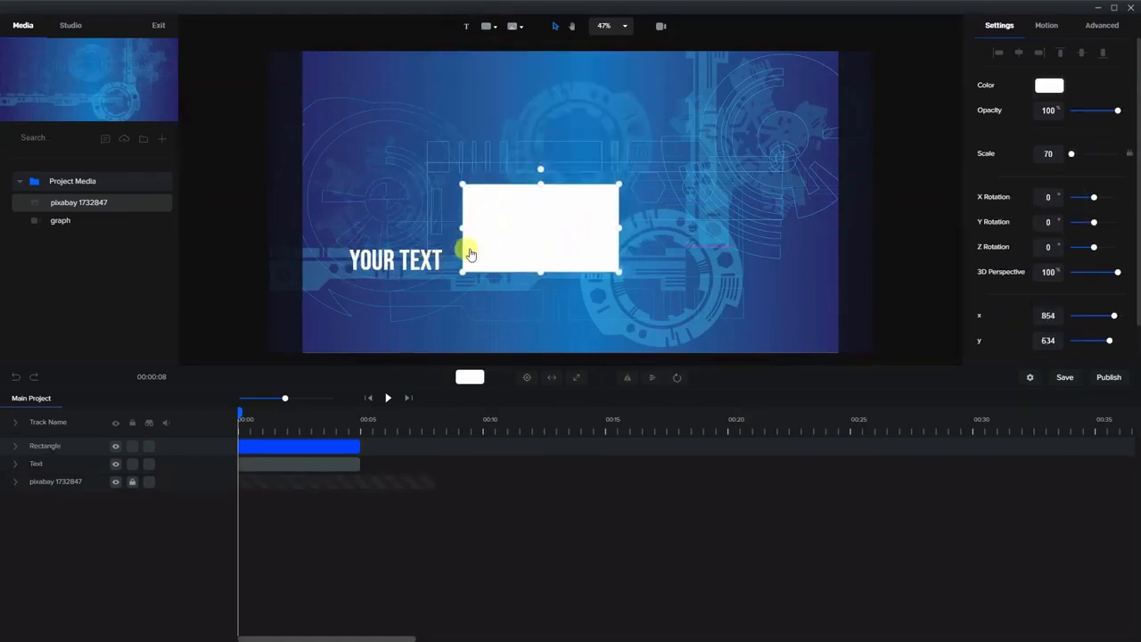
Step: Open the font options for the placeholder text
left_click(437, 267)
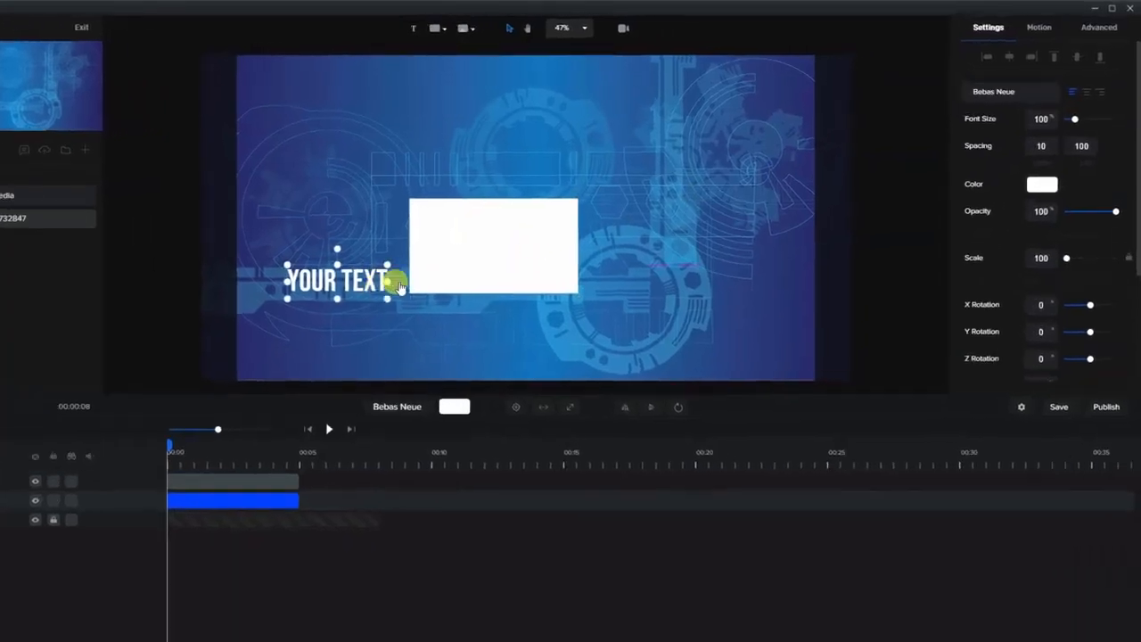
left_click(994, 98)
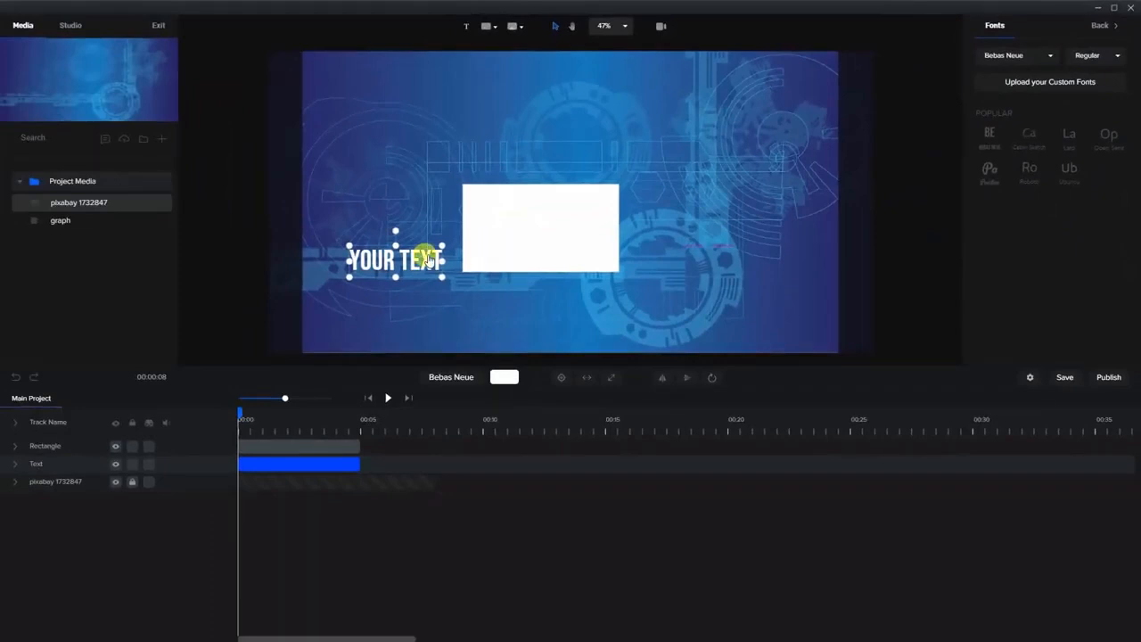
Step: Reshape the rectangle into a thin, tall vertical line just right of the text, spanning most of the canvas height
left_click(555, 247)
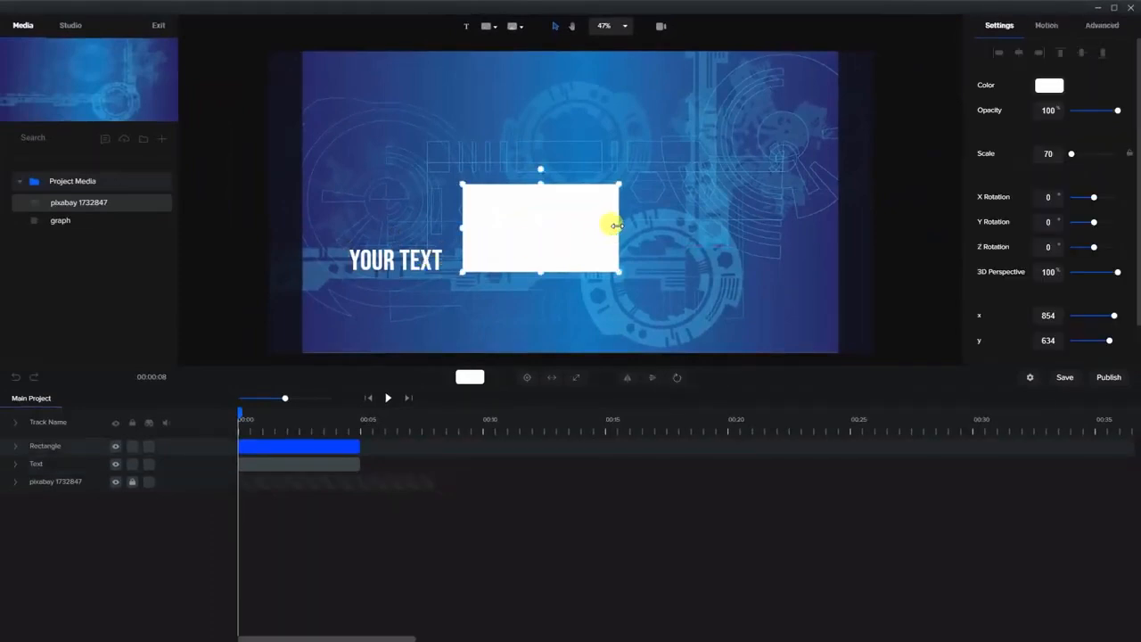
left_click_drag(615, 225, 465, 239)
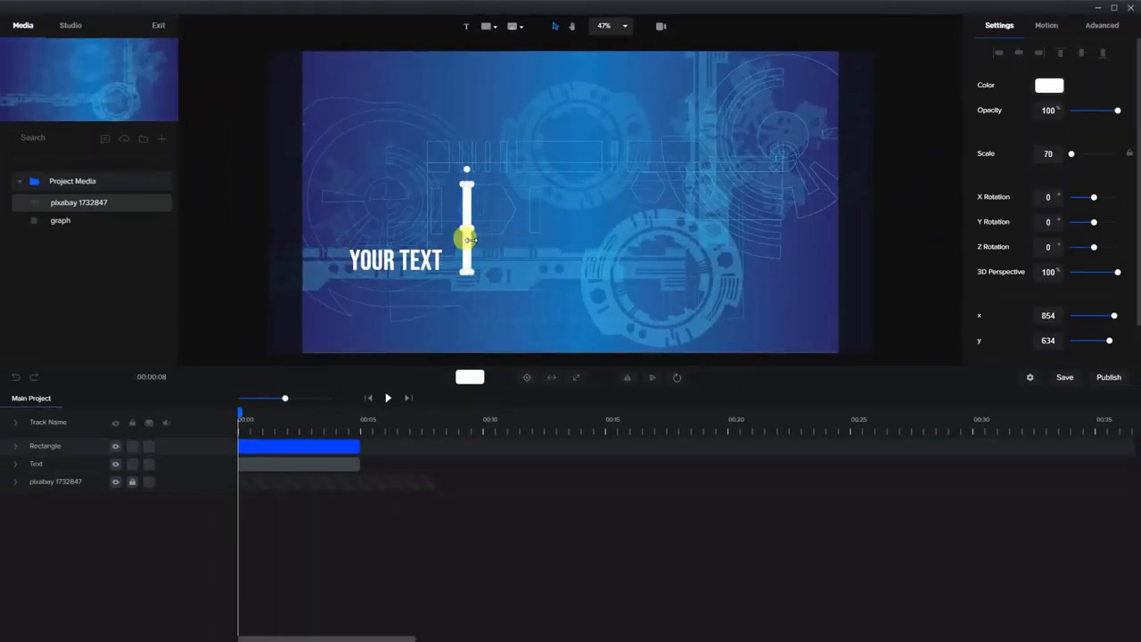
left_click_drag(466, 280, 465, 307)
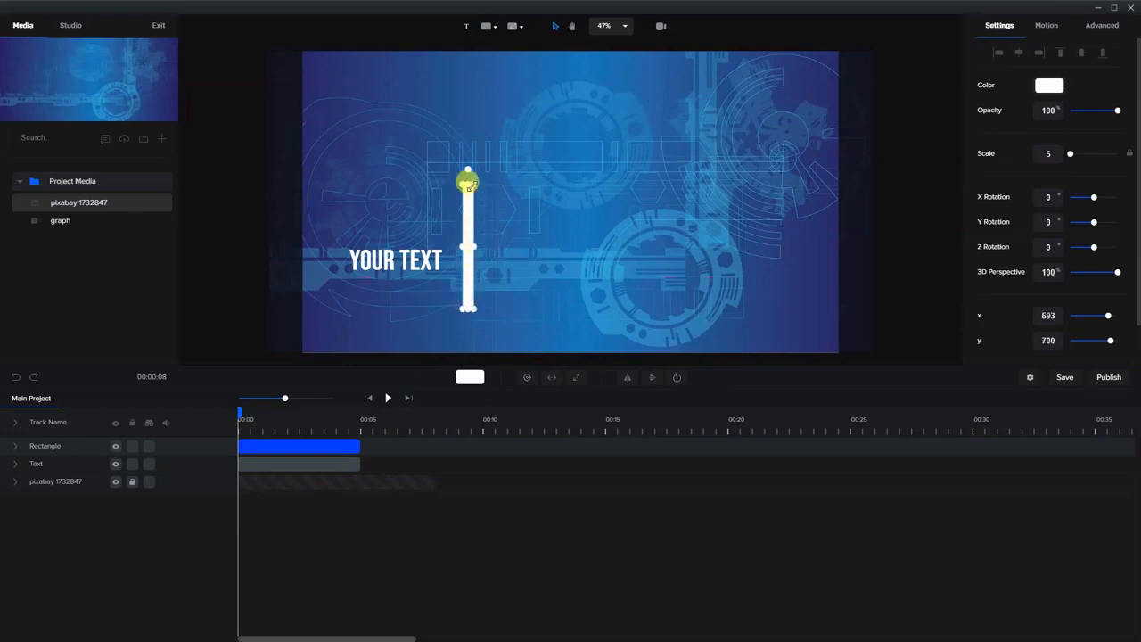
left_click_drag(464, 178, 464, 100)
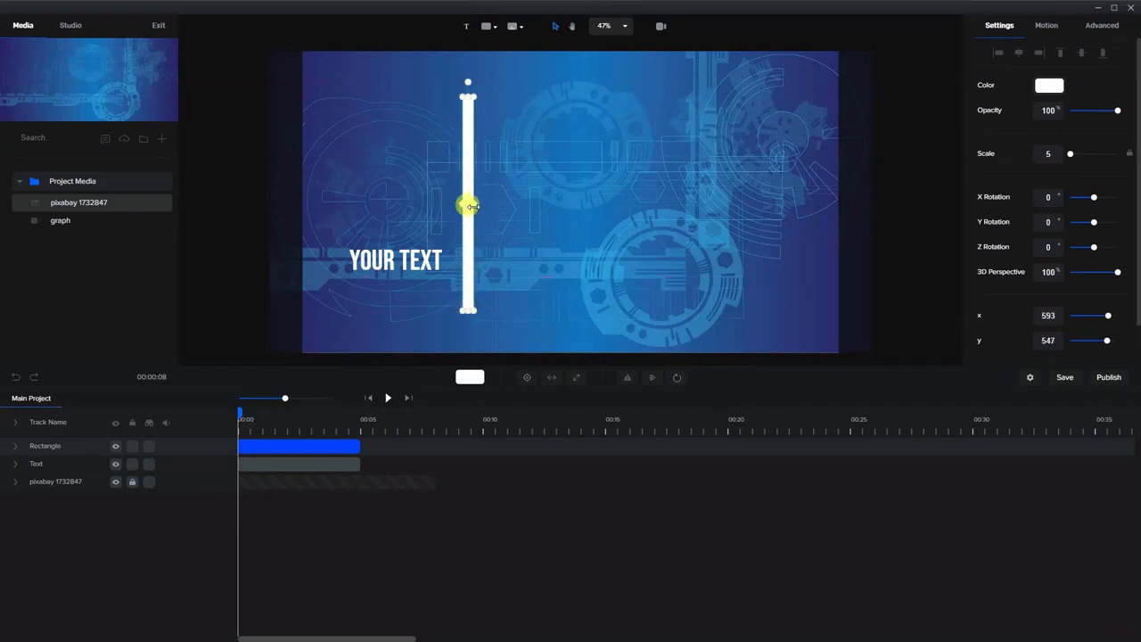
left_click_drag(470, 206, 460, 205)
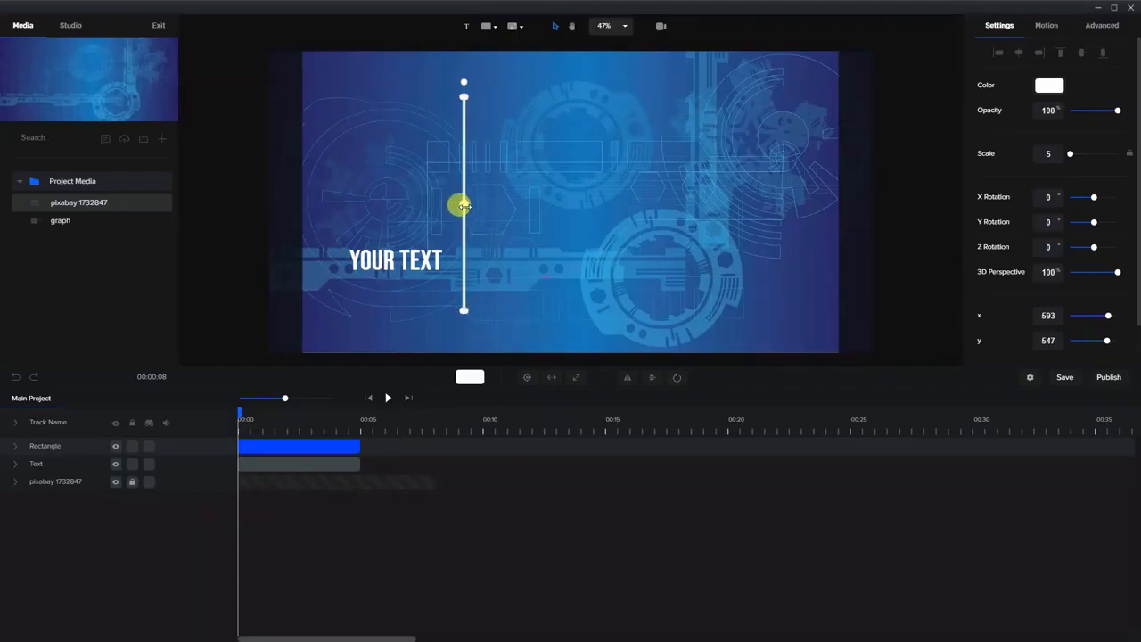
left_click(490, 227)
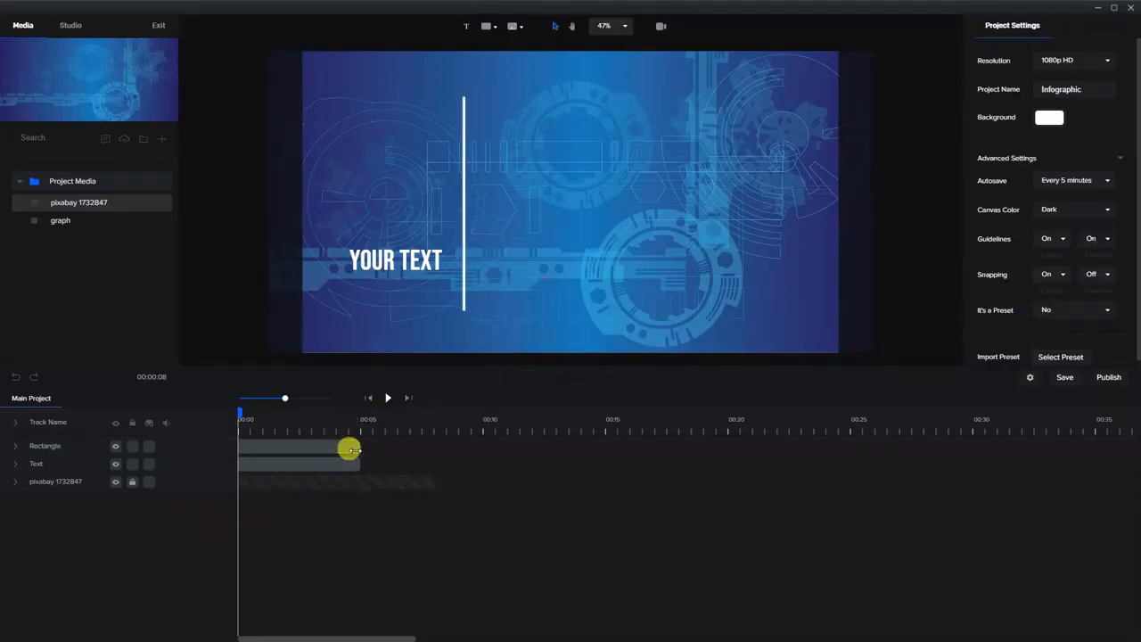
Step: Extend the rectangle and text clips to 8 seconds to match the background
left_click_drag(354, 450, 434, 447)
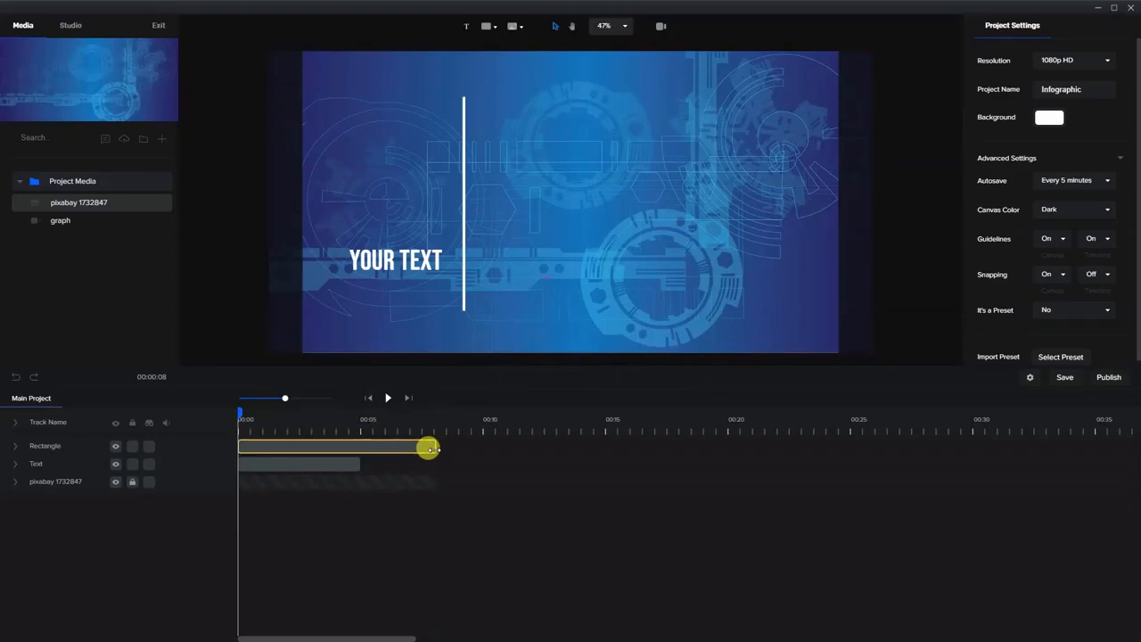
left_click_drag(351, 461, 437, 479)
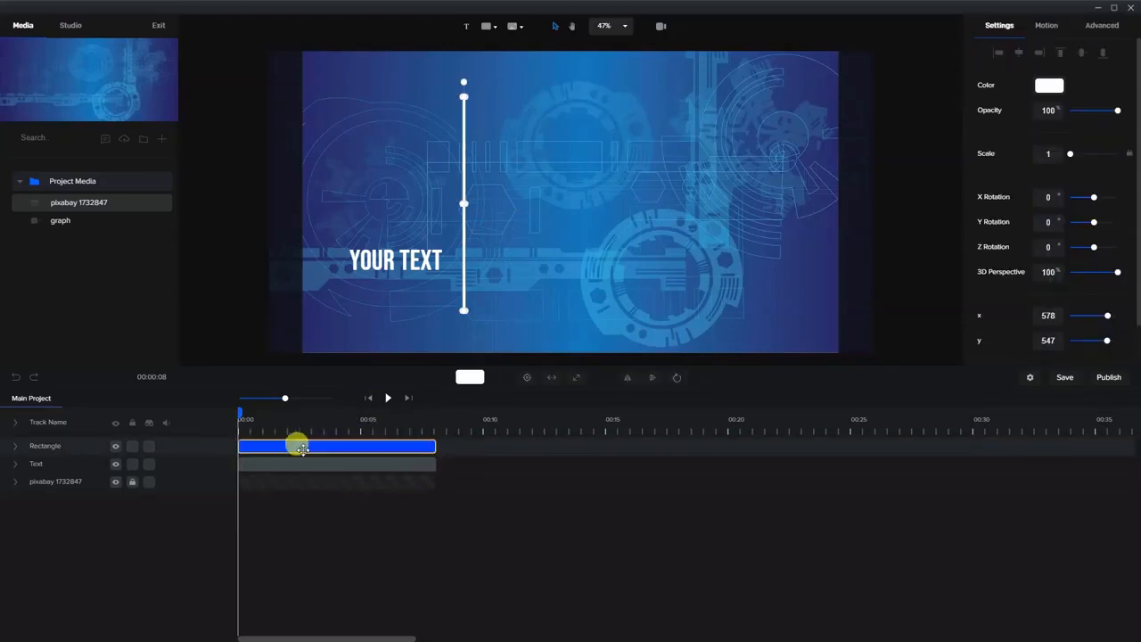
left_click(254, 461)
left_click(347, 341)
Step: Change the placeholder text to 0% and place it beside the lower end of the vertical line
left_click_drag(378, 275, 389, 305)
double_click(390, 299)
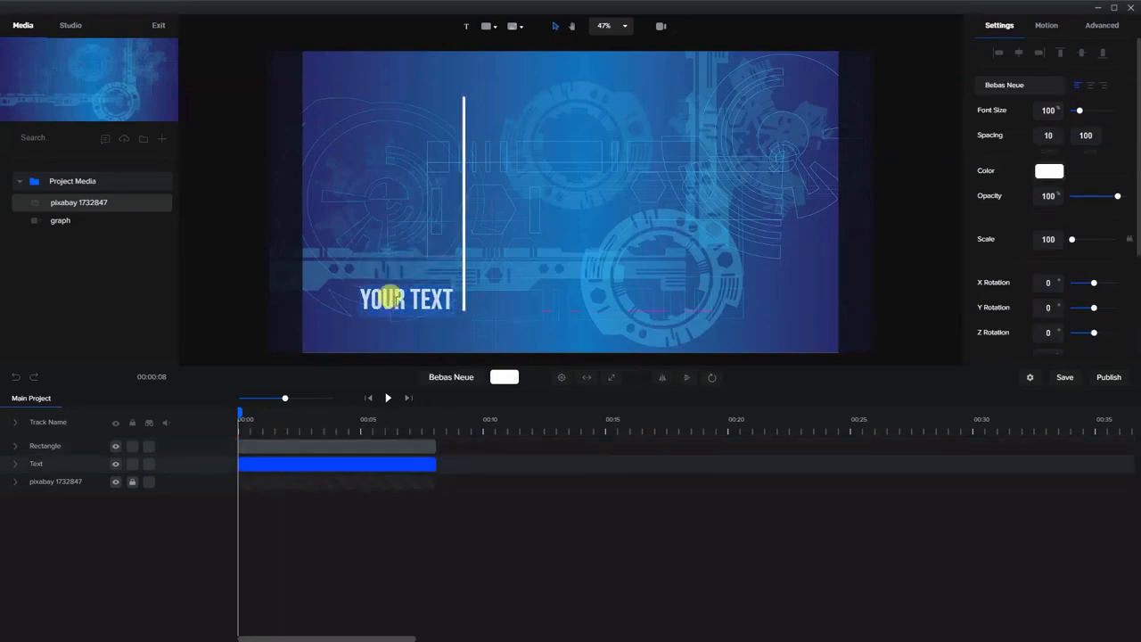
type("0")
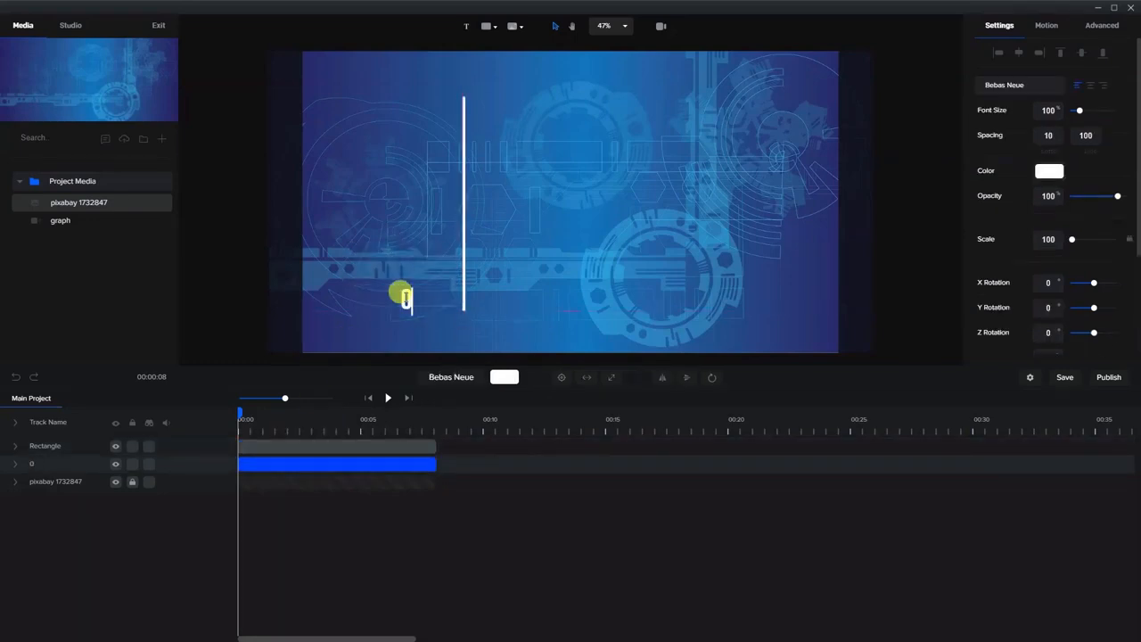
left_click(411, 222)
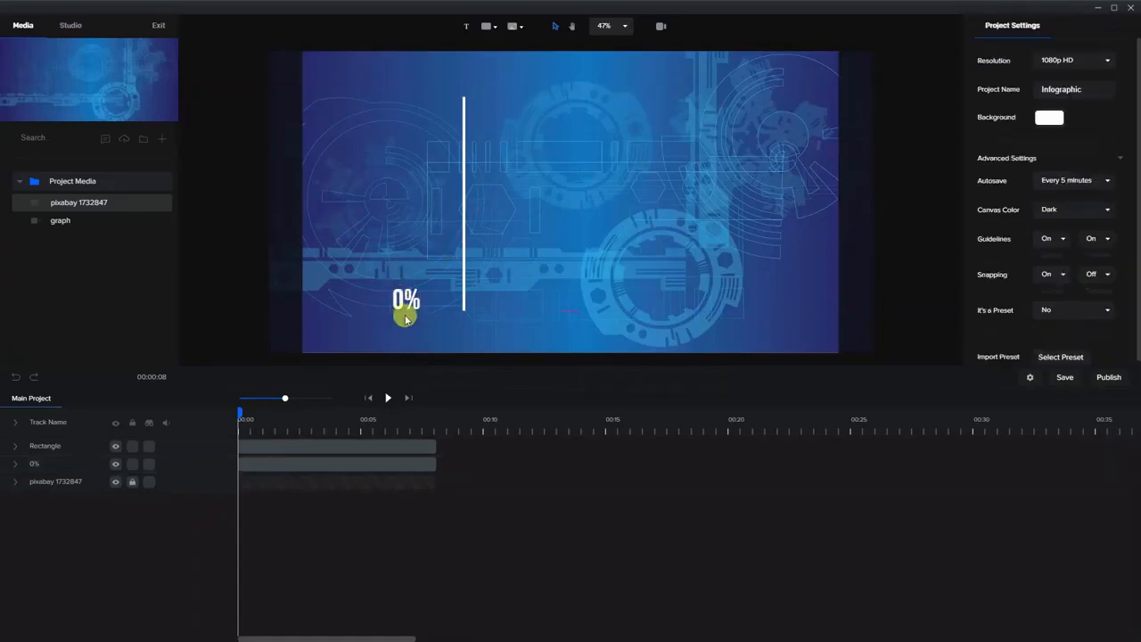
mouse_move(405, 304)
left_mouse_down()
mouse_move(395, 300)
mouse_move(418, 299)
left_mouse_up()
Step: Turn on timeline snapping in the project settings
left_click(909, 255)
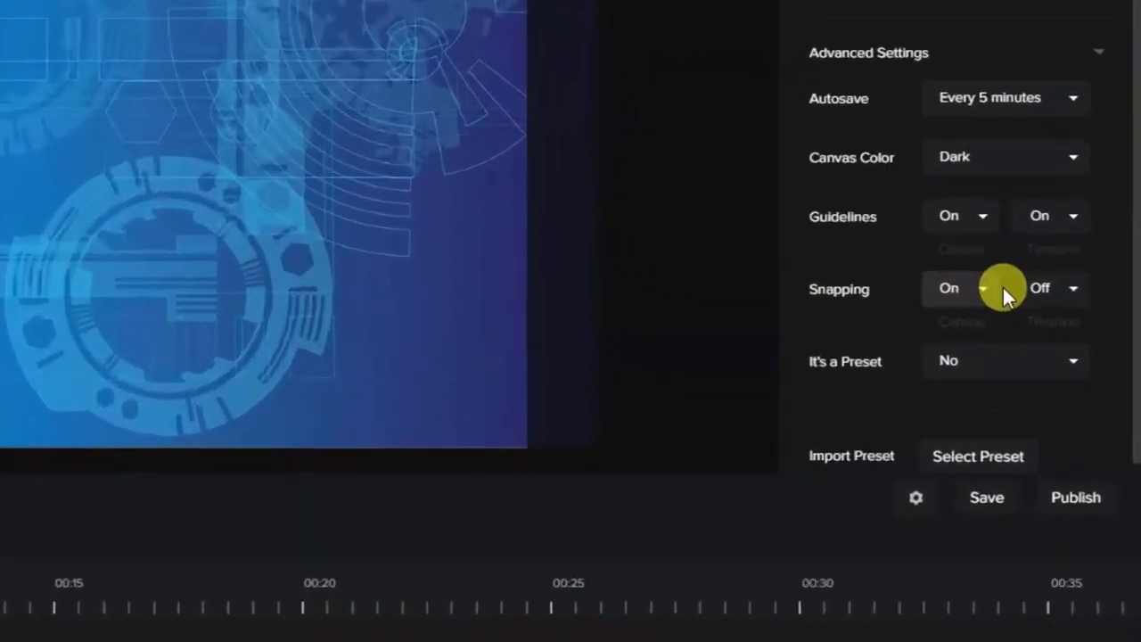
left_click(1041, 288)
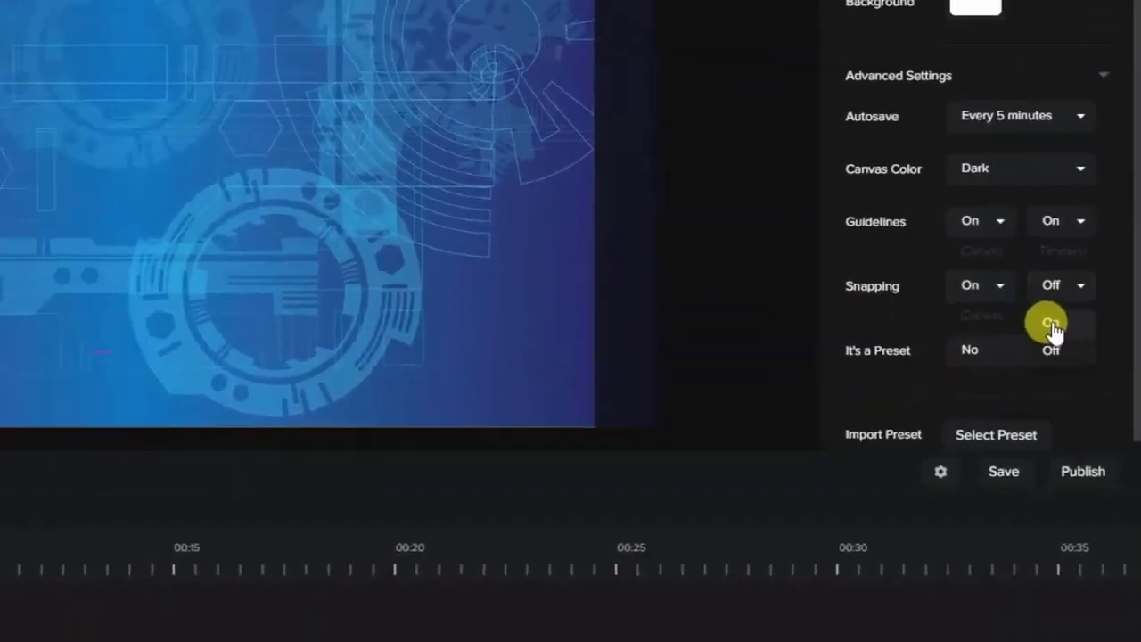
left_click(1036, 337)
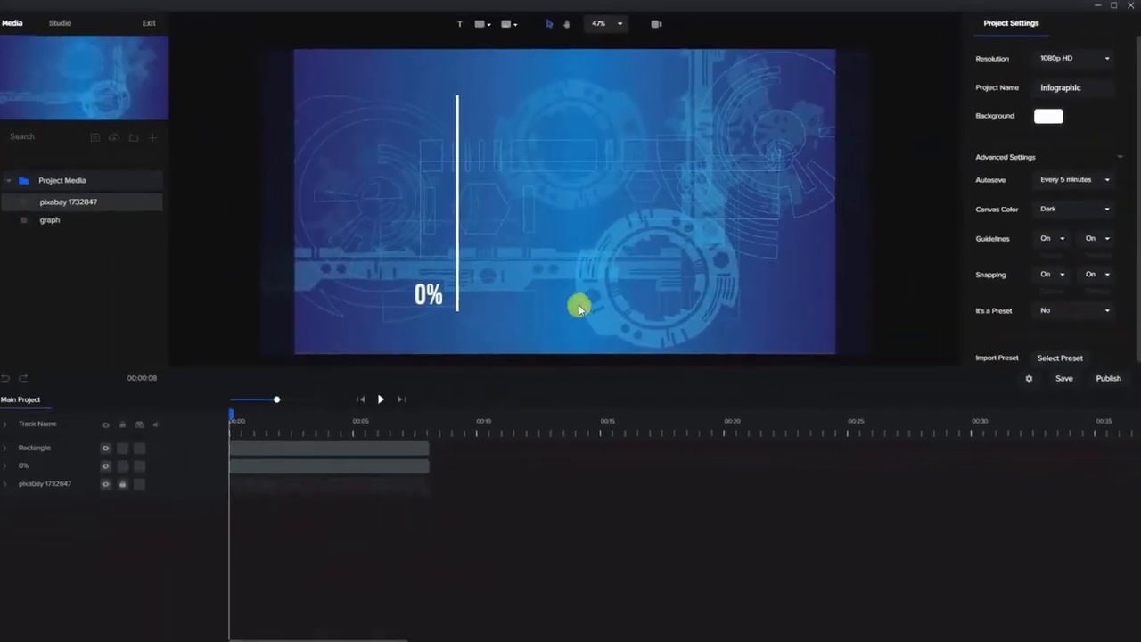
Step: Move the 0% text track above the Rectangle track
left_click(430, 302)
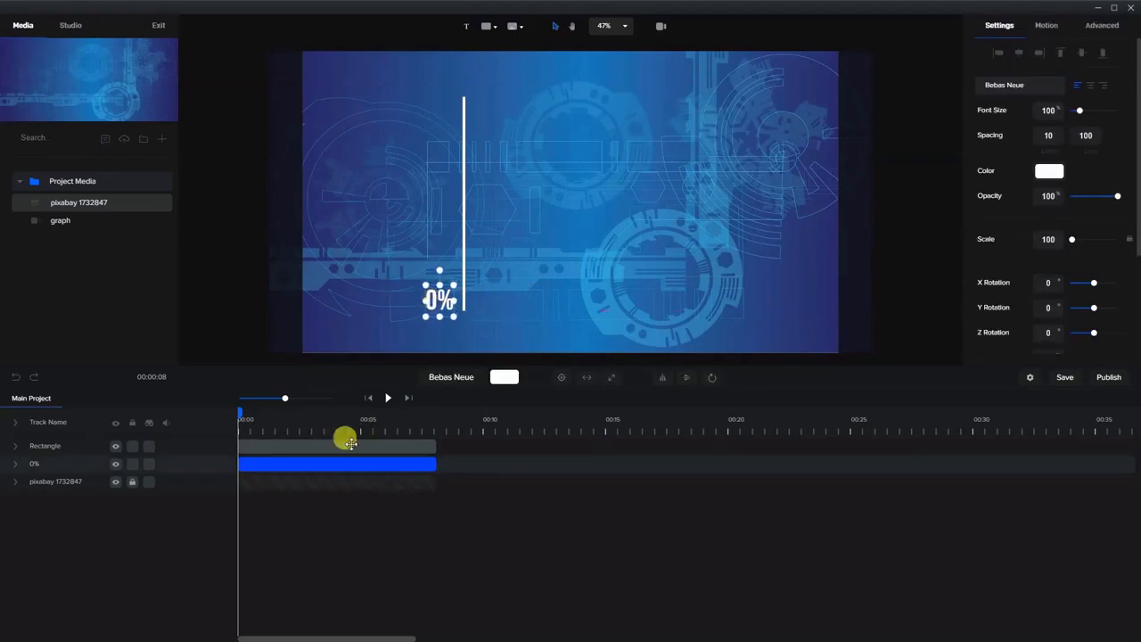
left_click(328, 464)
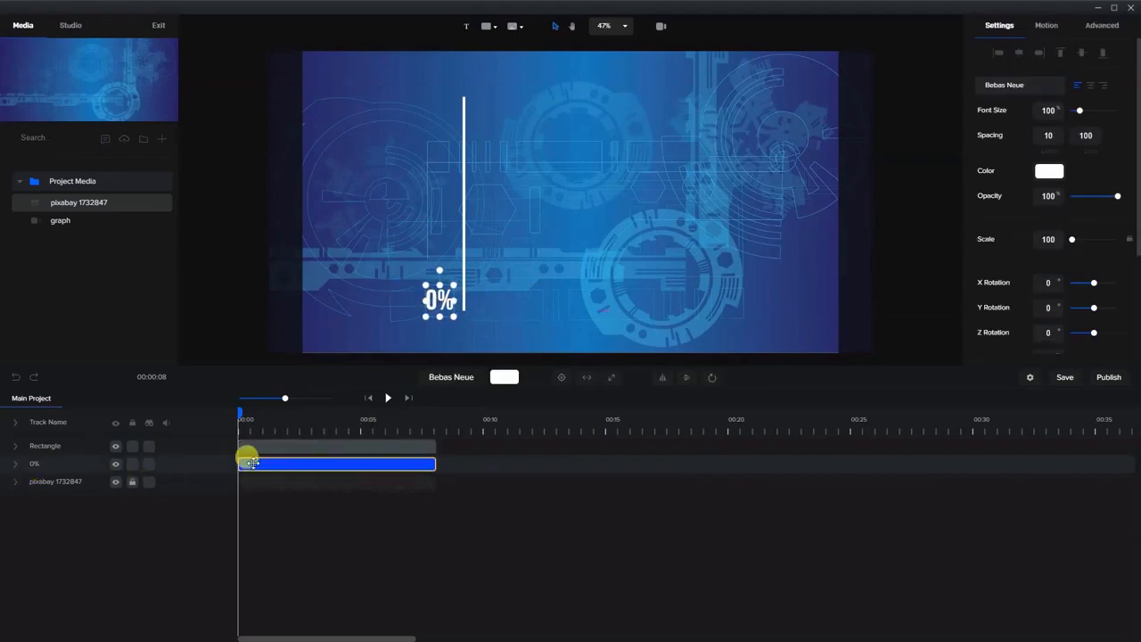
left_click_drag(39, 464, 66, 443)
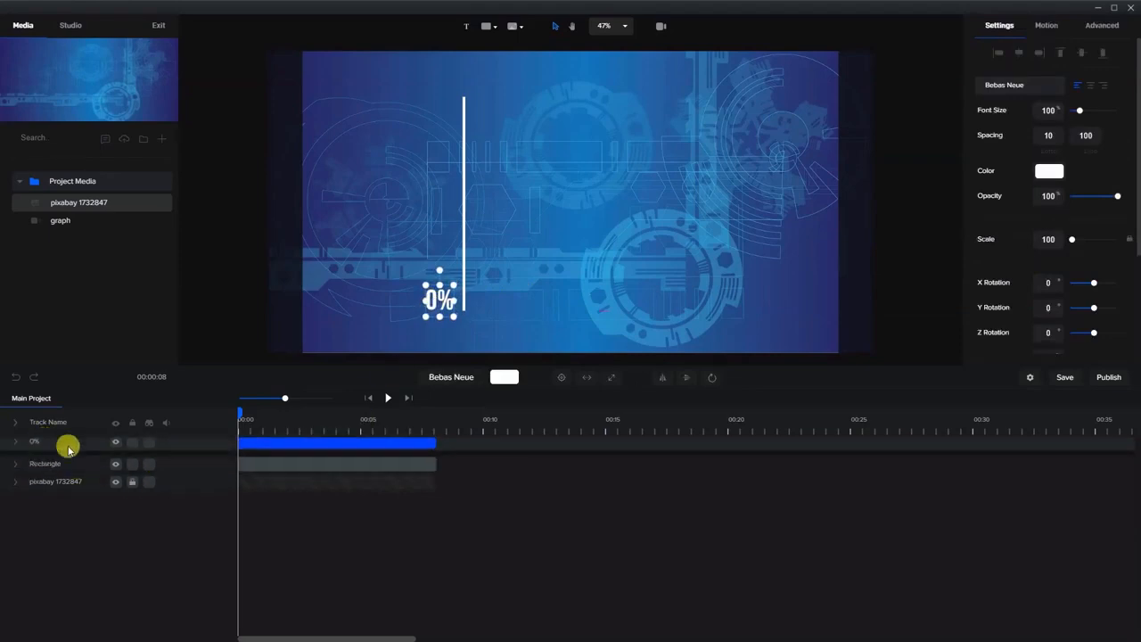
Step: Duplicate the 0% label, change the copy to 50%, and align it beside the middle of the line
left_click(306, 440)
right_click(318, 449)
left_click(339, 461)
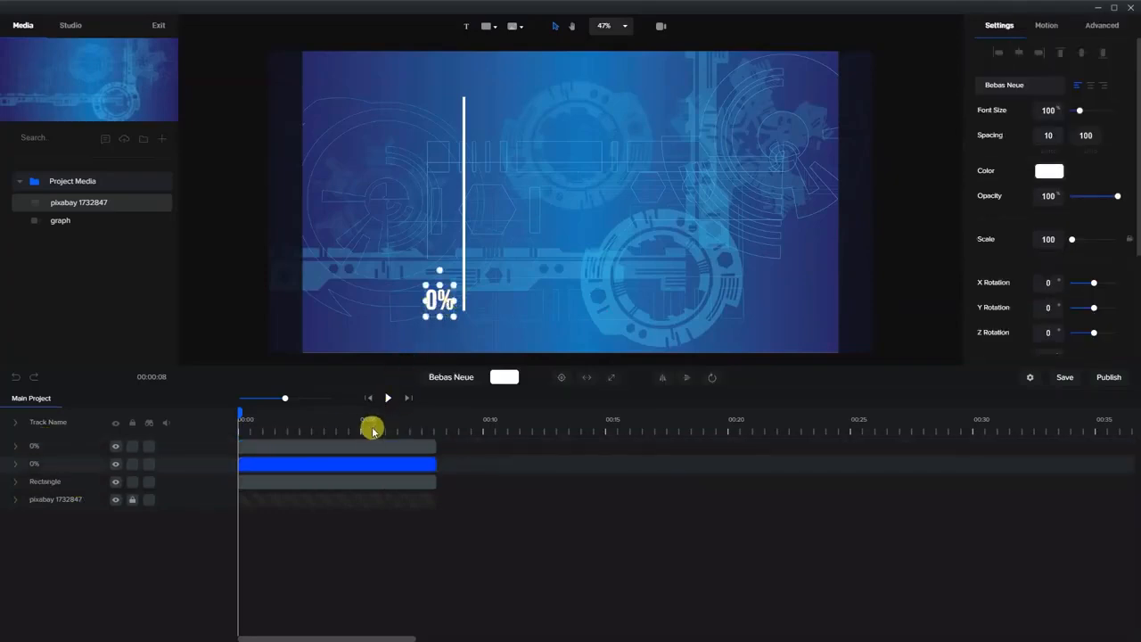
left_click_drag(431, 321, 421, 249)
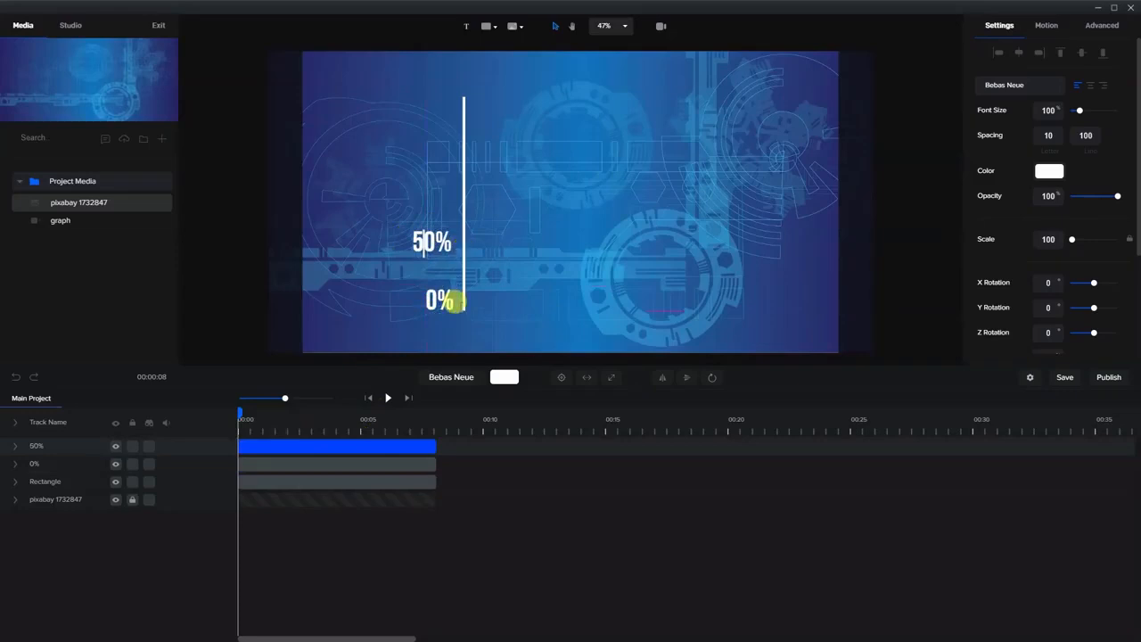
left_click(410, 259)
left_click_drag(419, 246, 418, 197)
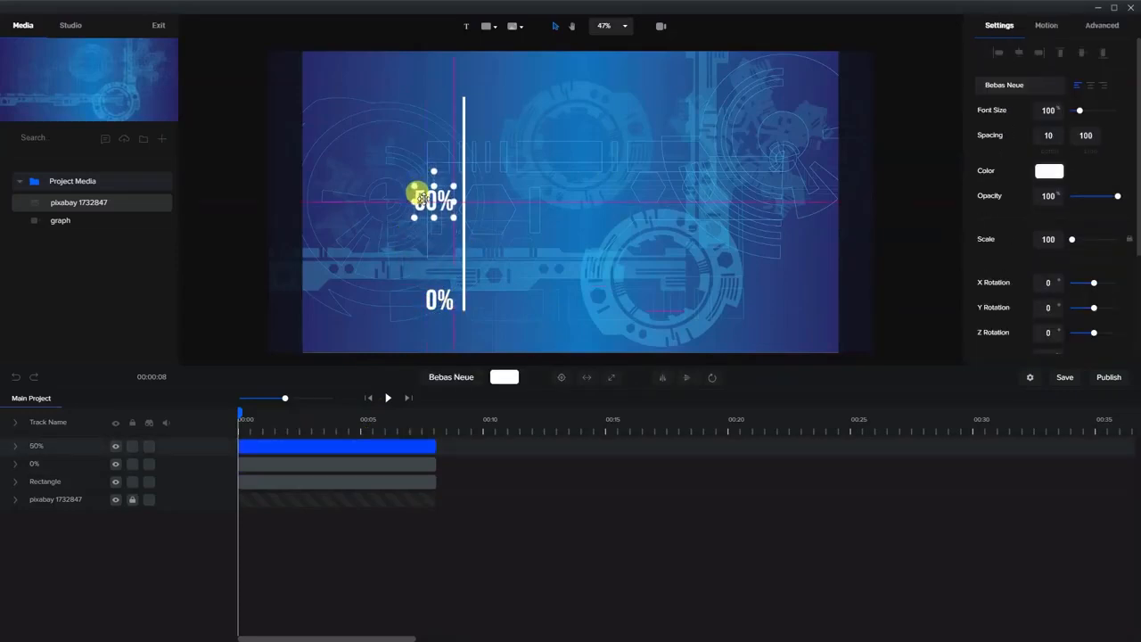
Step: Duplicate the 50% label, change the copy to 100%, and align it with the upper end of the line
right_click(329, 443)
left_click(349, 454)
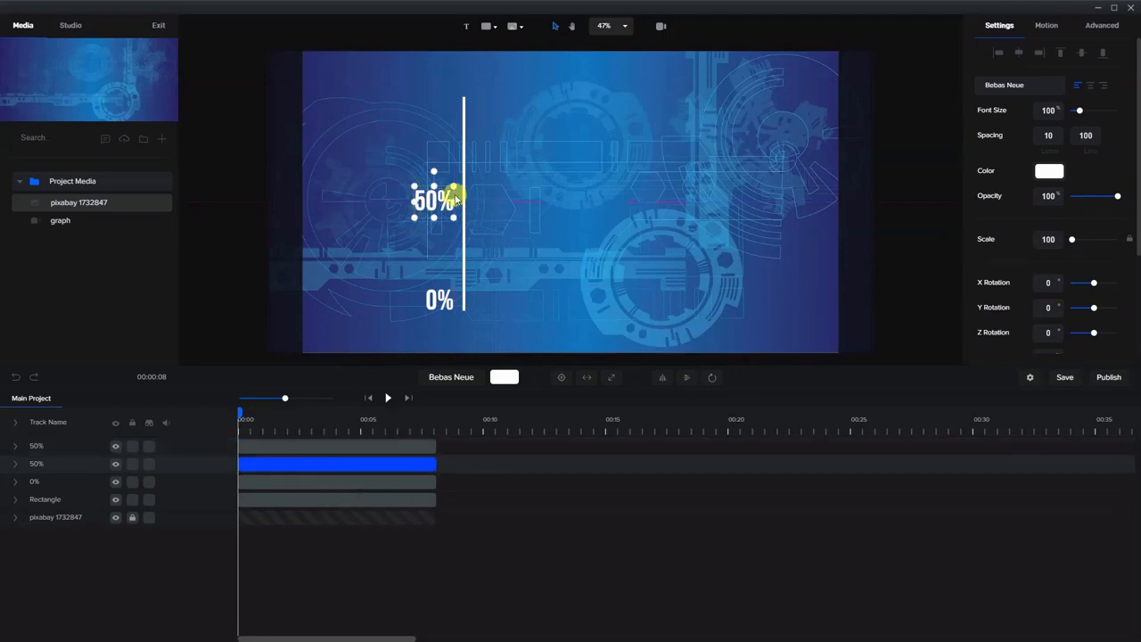
left_click(359, 441)
left_click_drag(415, 204, 424, 111)
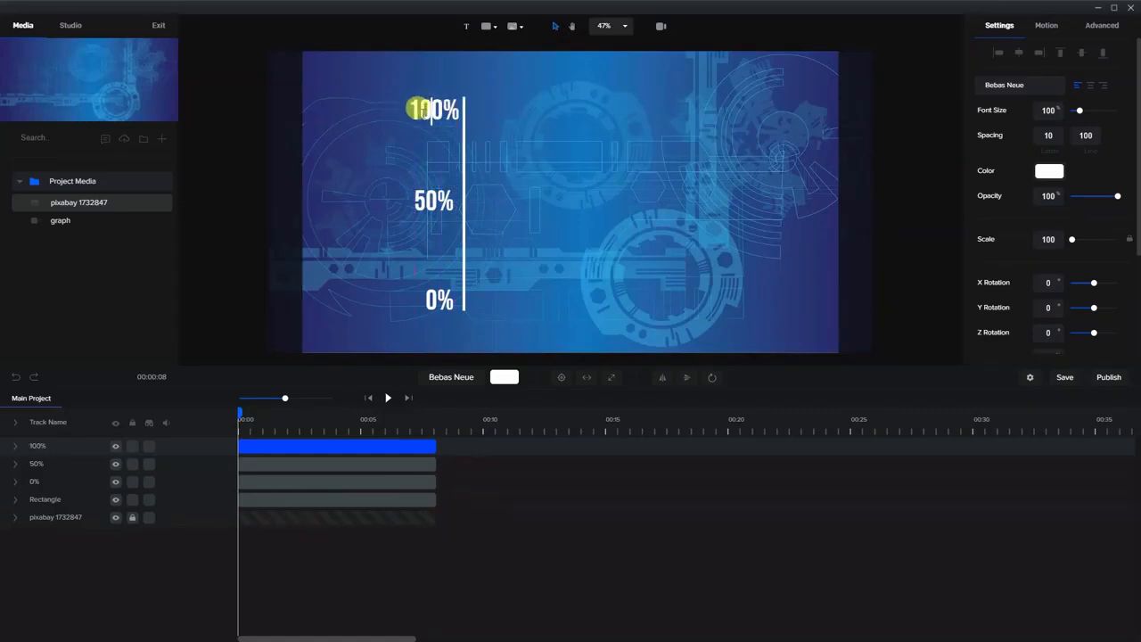
left_click(418, 143)
left_click(448, 111)
left_click_drag(434, 123, 428, 115)
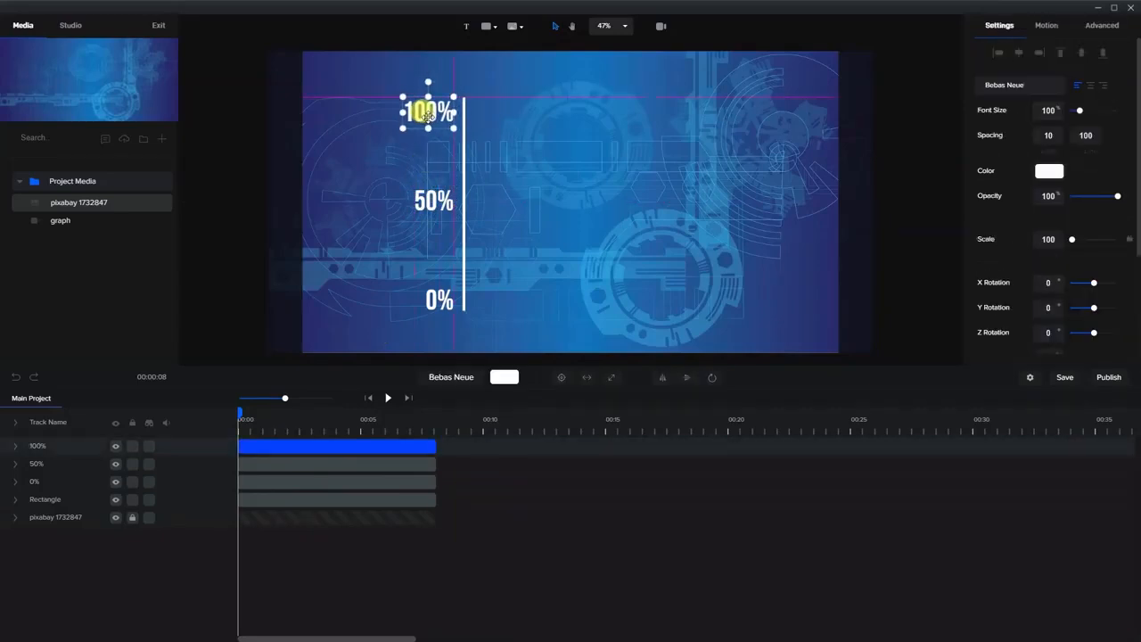
left_click(528, 169)
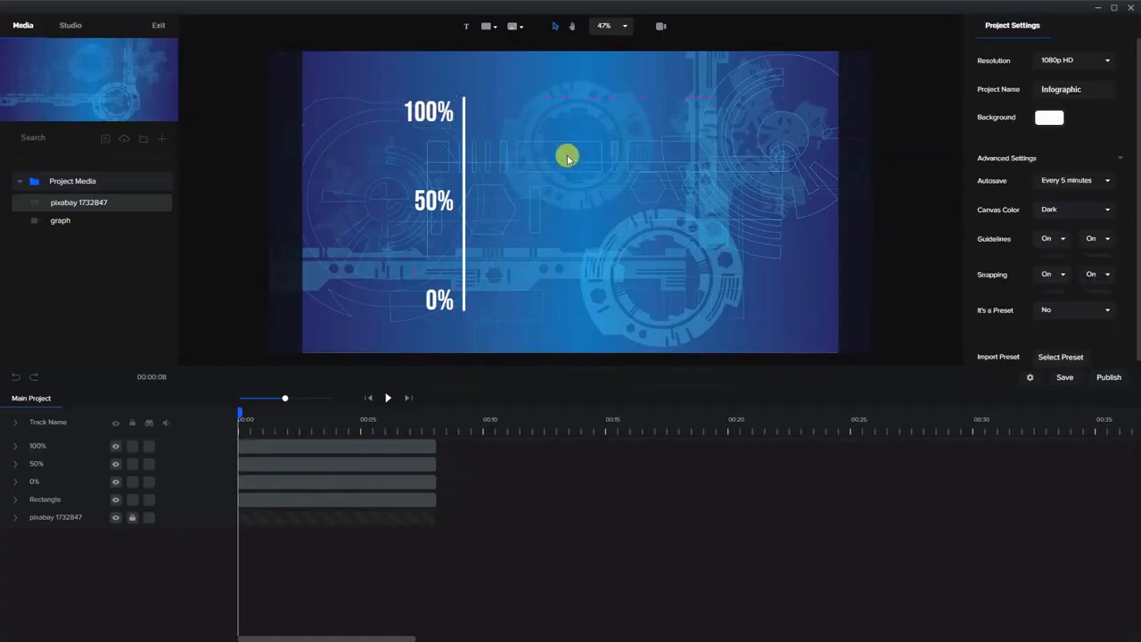
Step: Add an animation block near the start of the vertical line's Rectangle track and enable its Scale property
left_click(464, 226)
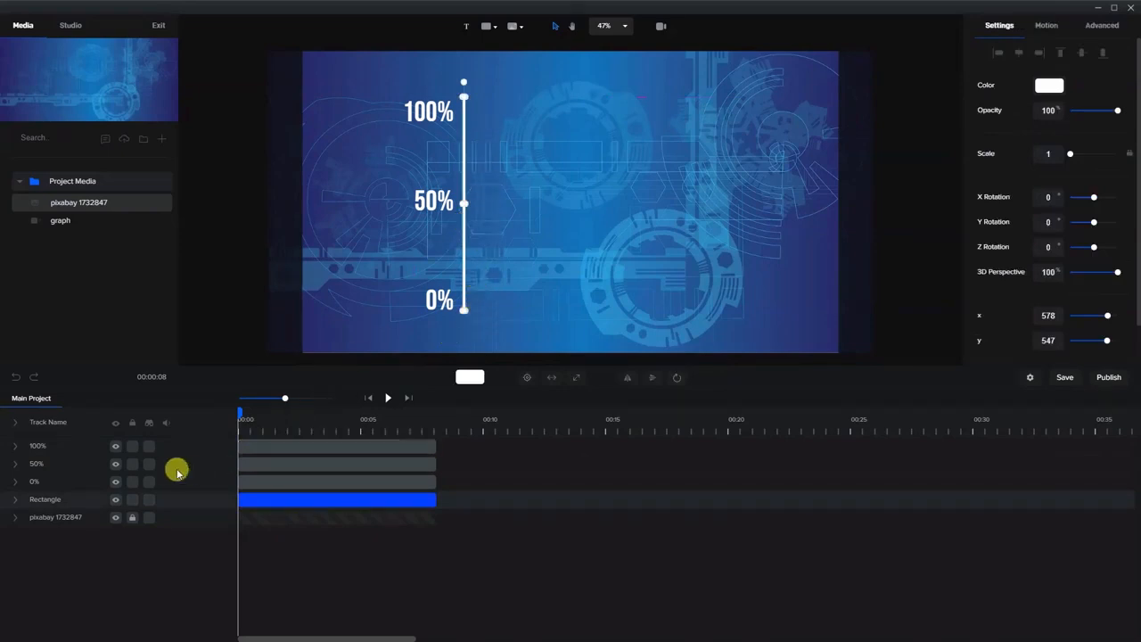
left_click(15, 500)
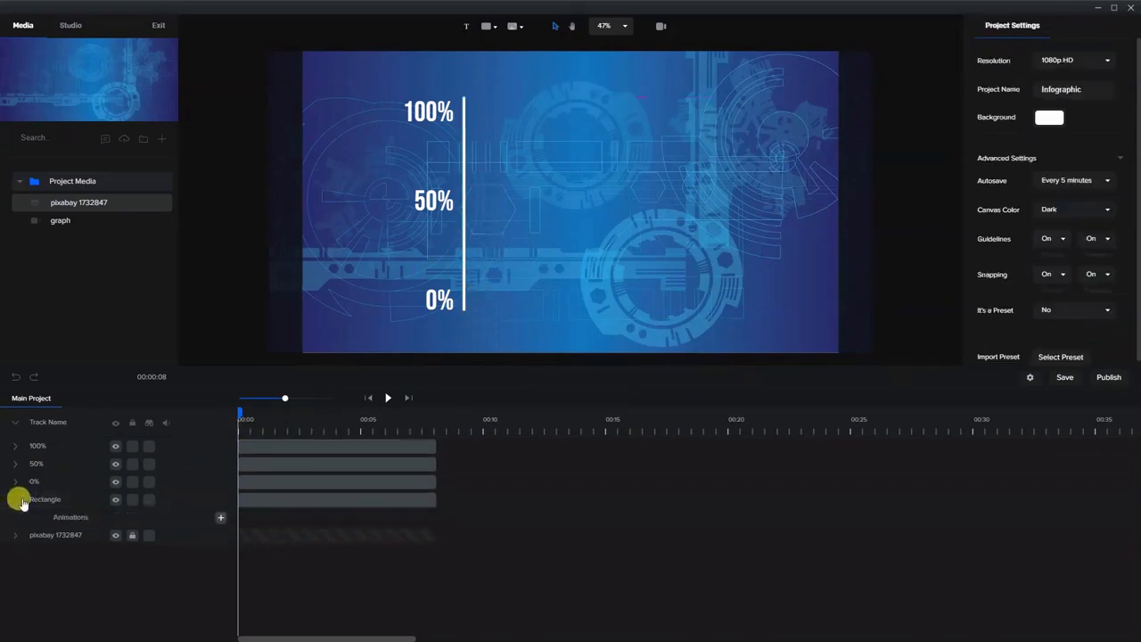
left_click(220, 518)
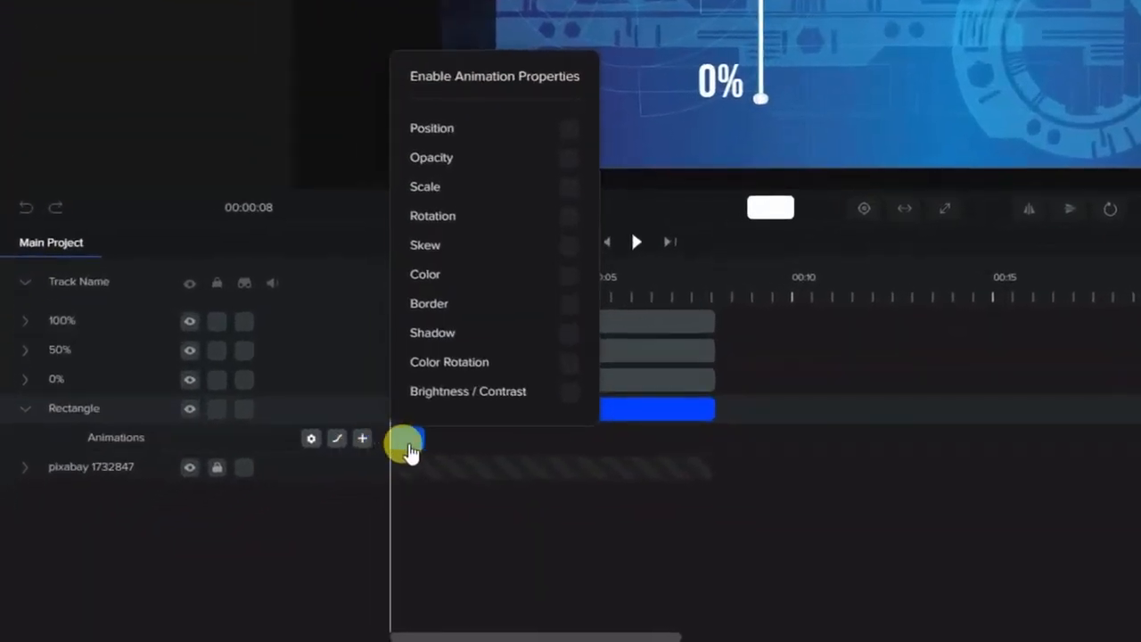
left_click_drag(338, 476, 355, 479)
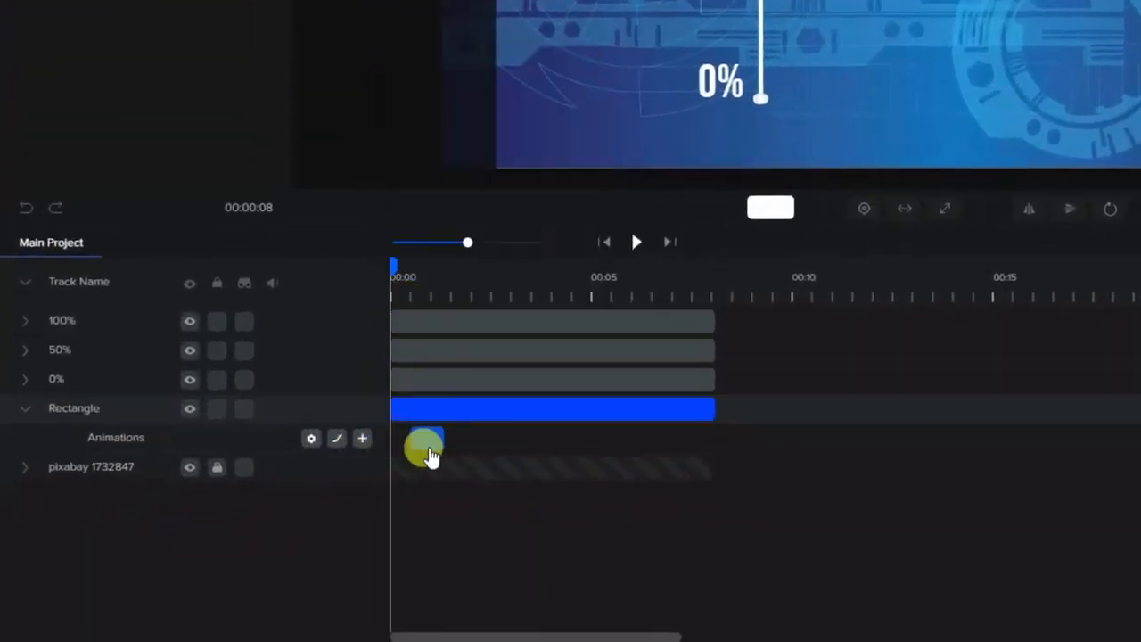
left_click(311, 438)
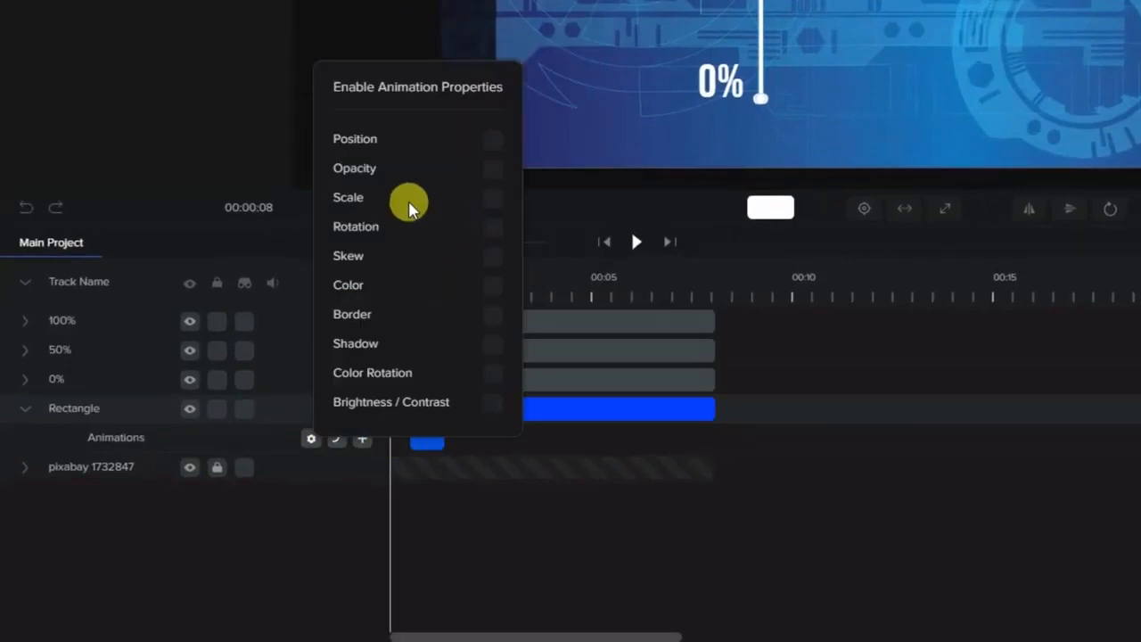
left_click(493, 199)
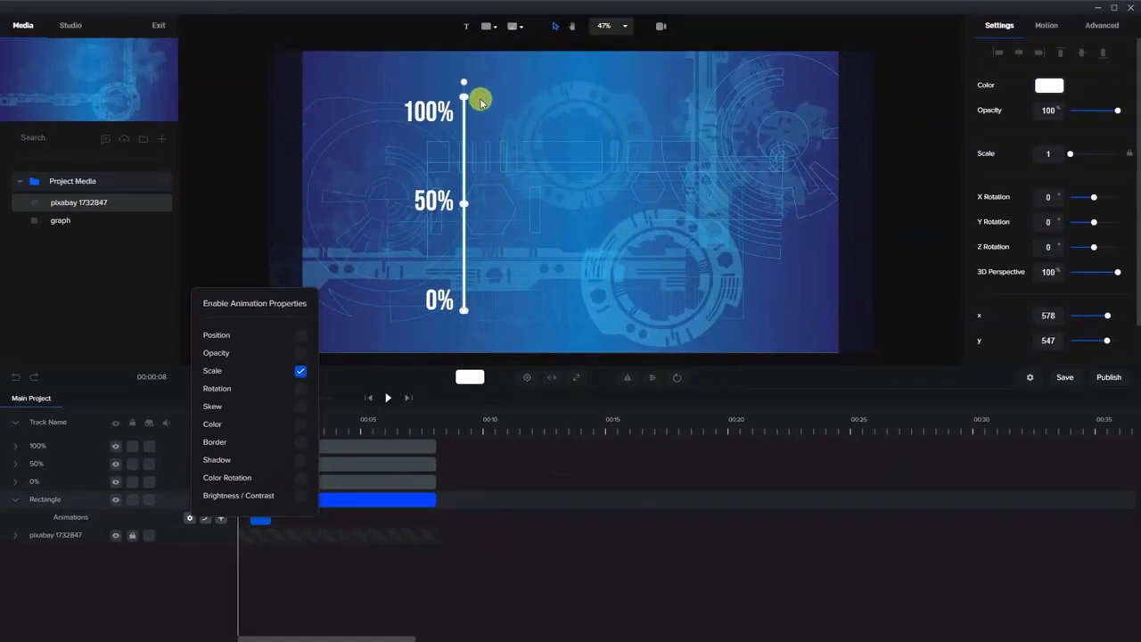
Step: Return the playhead to just ahead of the line's animation block and unlink its Scale X and Scale Y values
left_click(295, 517)
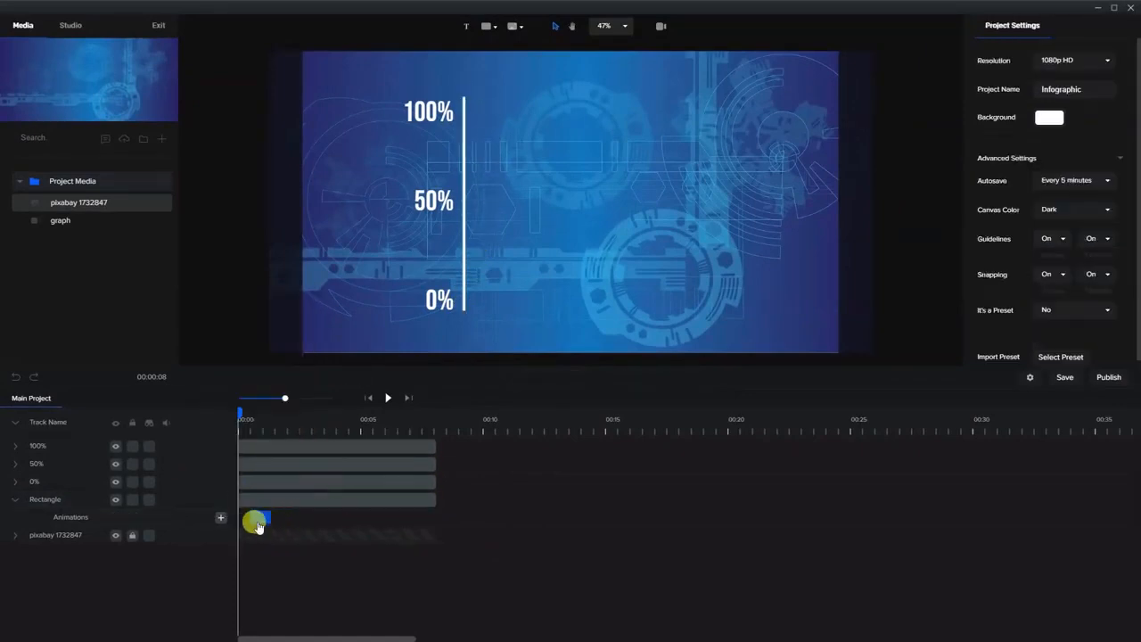
left_click(256, 526)
left_click_drag(246, 416, 279, 415)
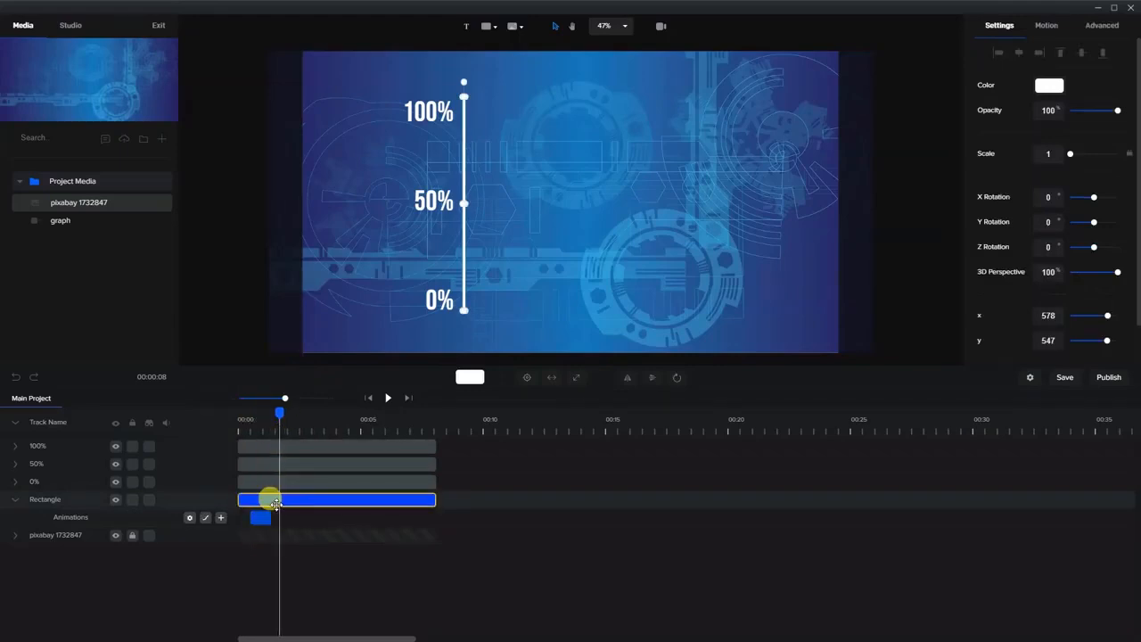
left_click_drag(279, 417, 242, 414)
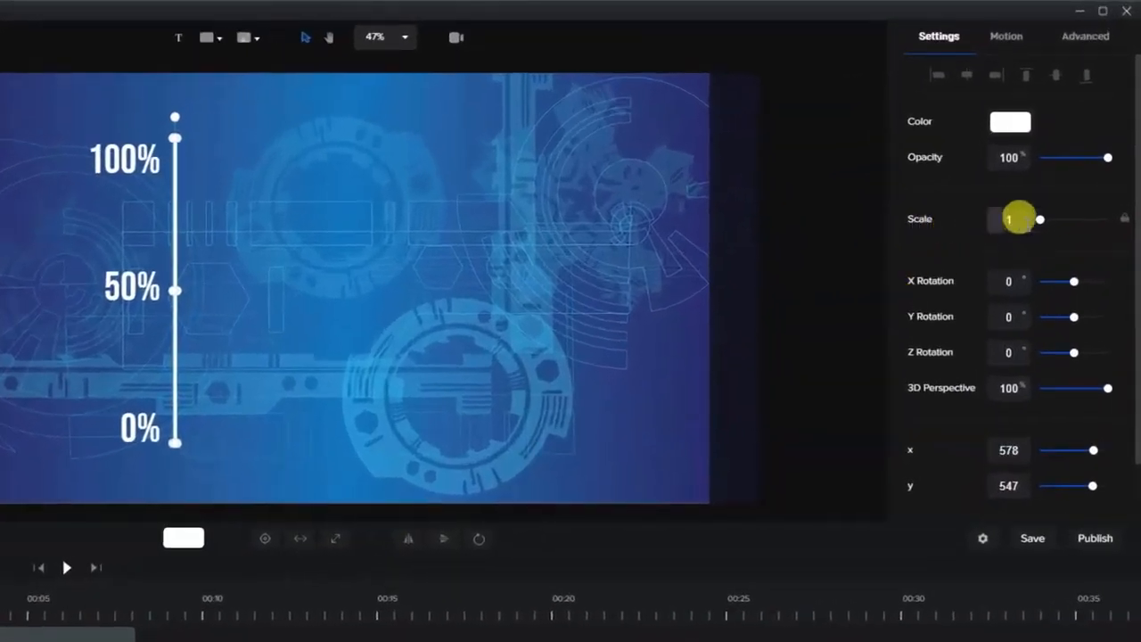
left_click(1123, 221)
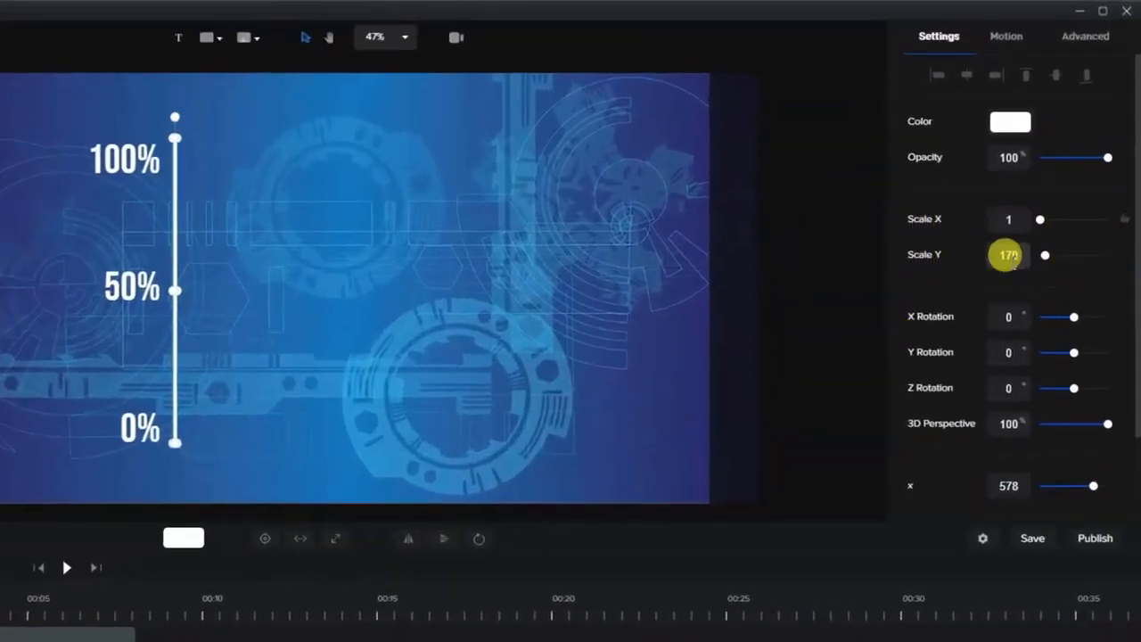
left_click(1005, 254)
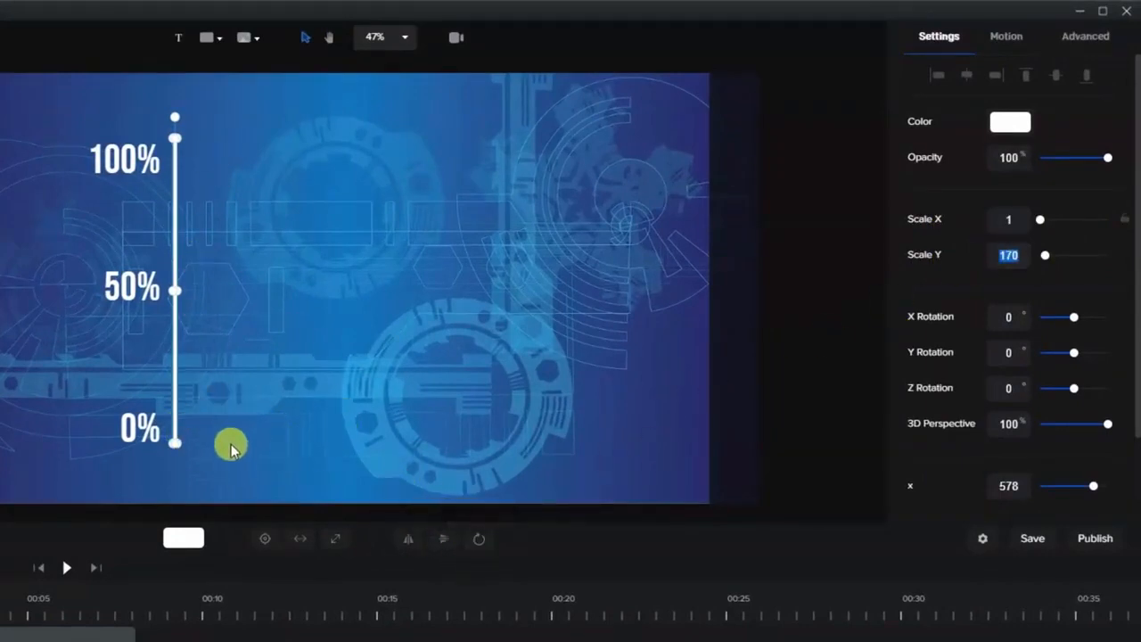
Step: Set the line's anchor point to its bottom centre so it scales from the lower end
left_click(479, 542)
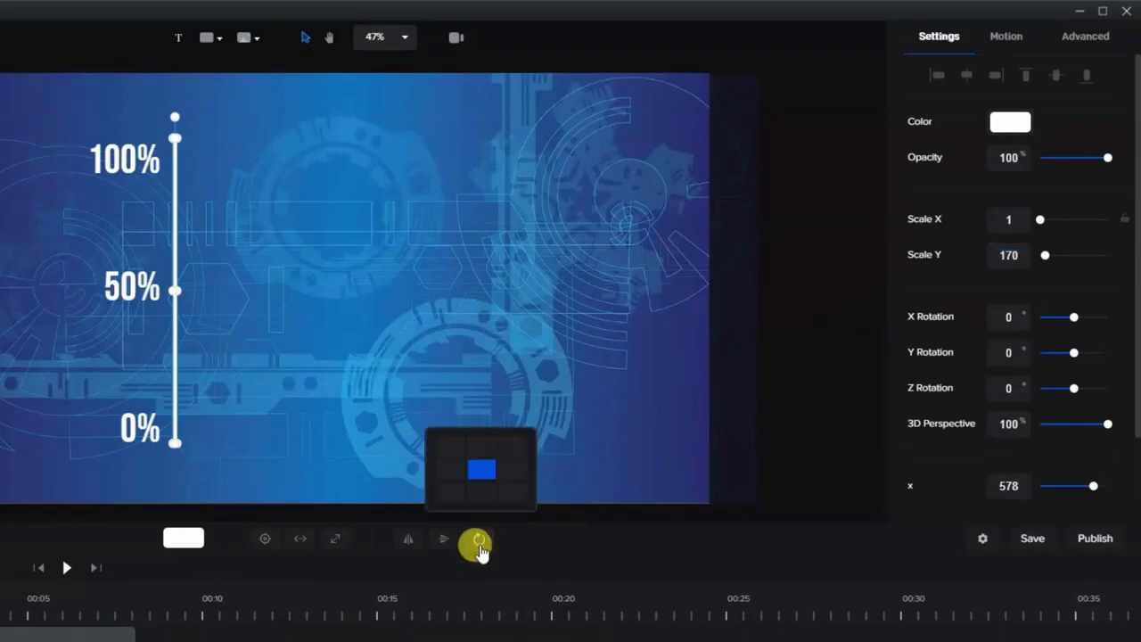
left_click(481, 493)
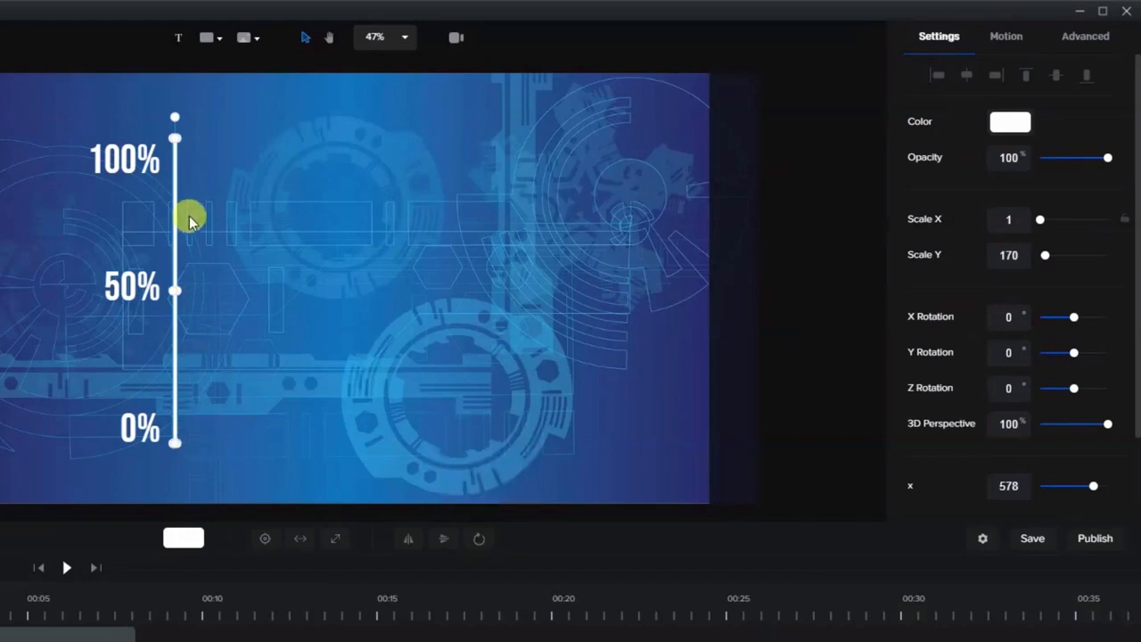
left_click(480, 538)
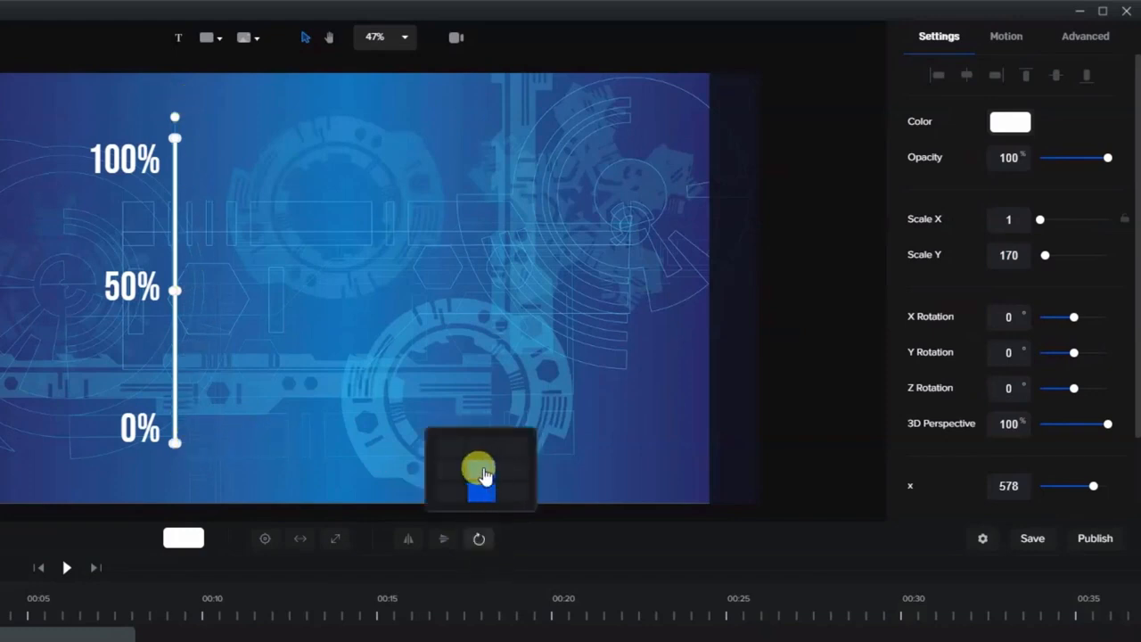
left_click(481, 472)
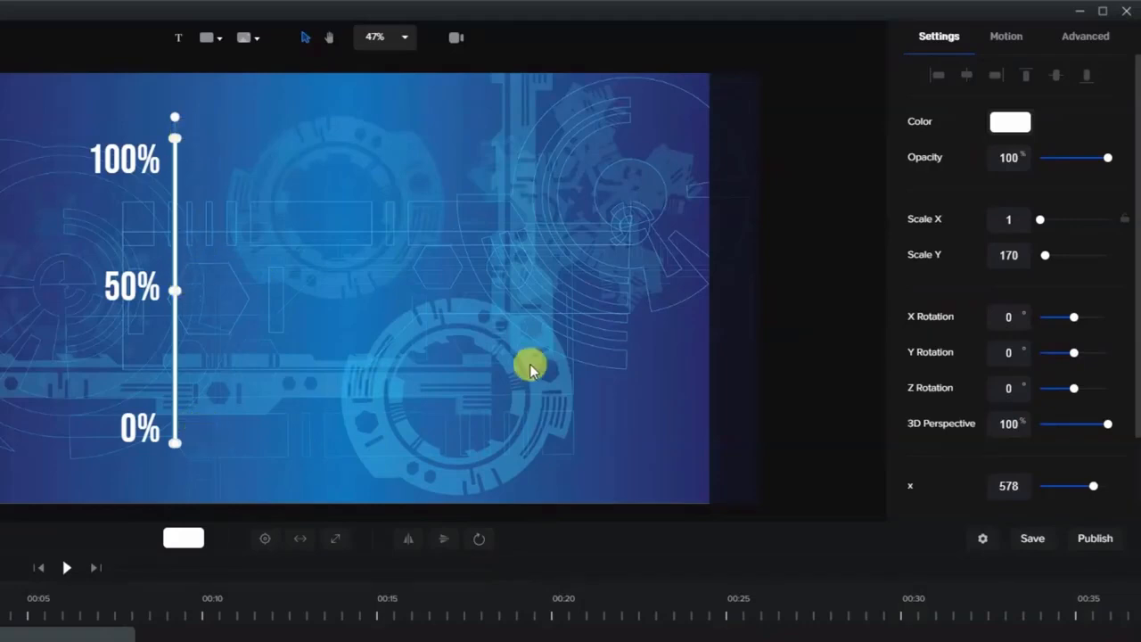
Step: Set the line's Scale Y to 0 ahead of its animation block and scrub back to the timeline start
left_click(1005, 256)
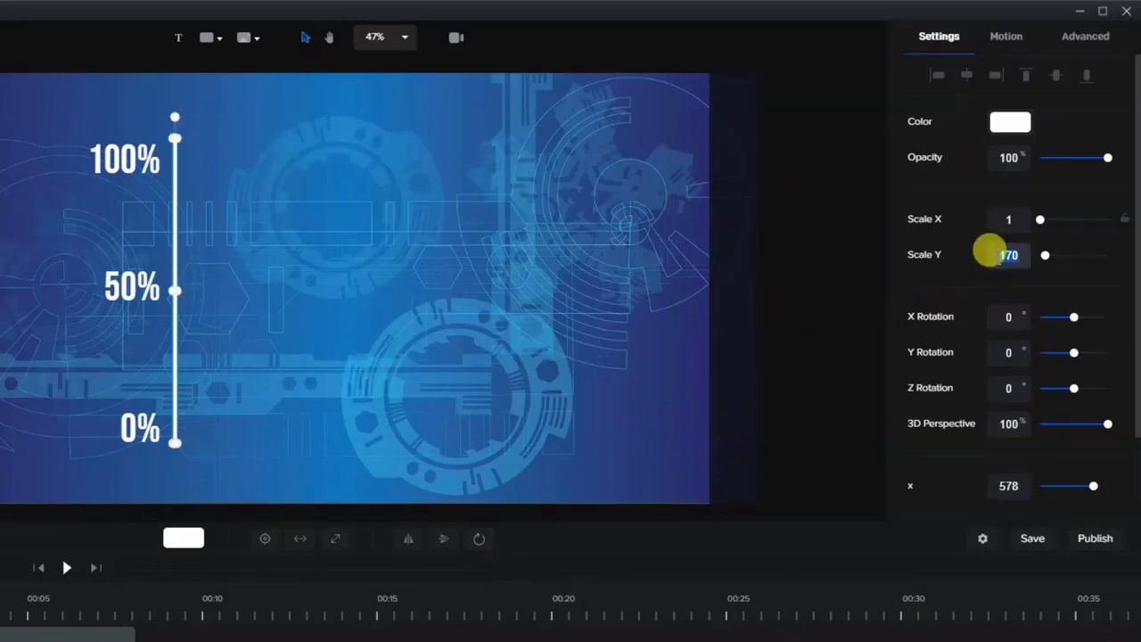
type("0")
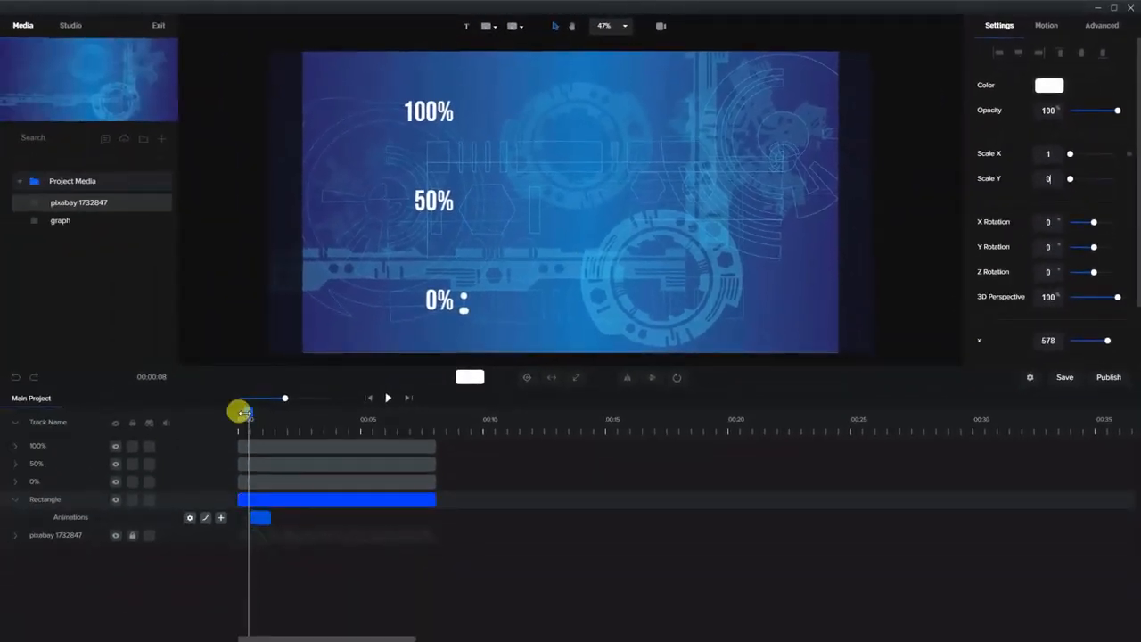
mouse_move(243, 410)
left_mouse_down()
mouse_move(273, 415)
mouse_move(237, 426)
left_mouse_up()
Step: Trim the start of the Rectangle clip slightly and align its Scale animation with the clip's new start
left_click(243, 499)
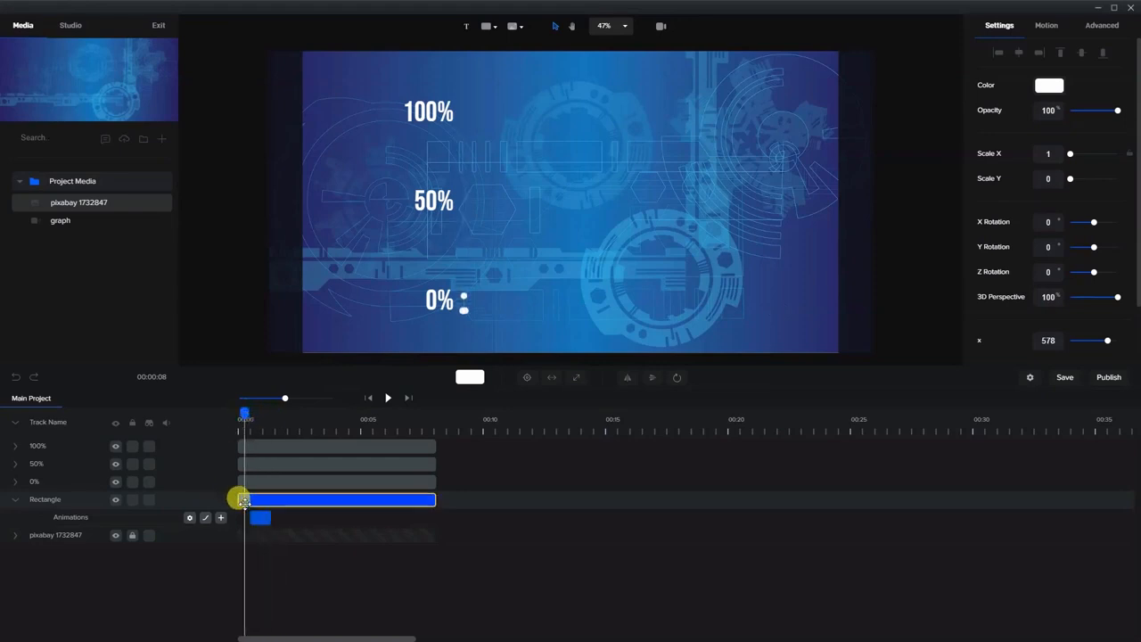
left_click_drag(239, 501, 250, 501)
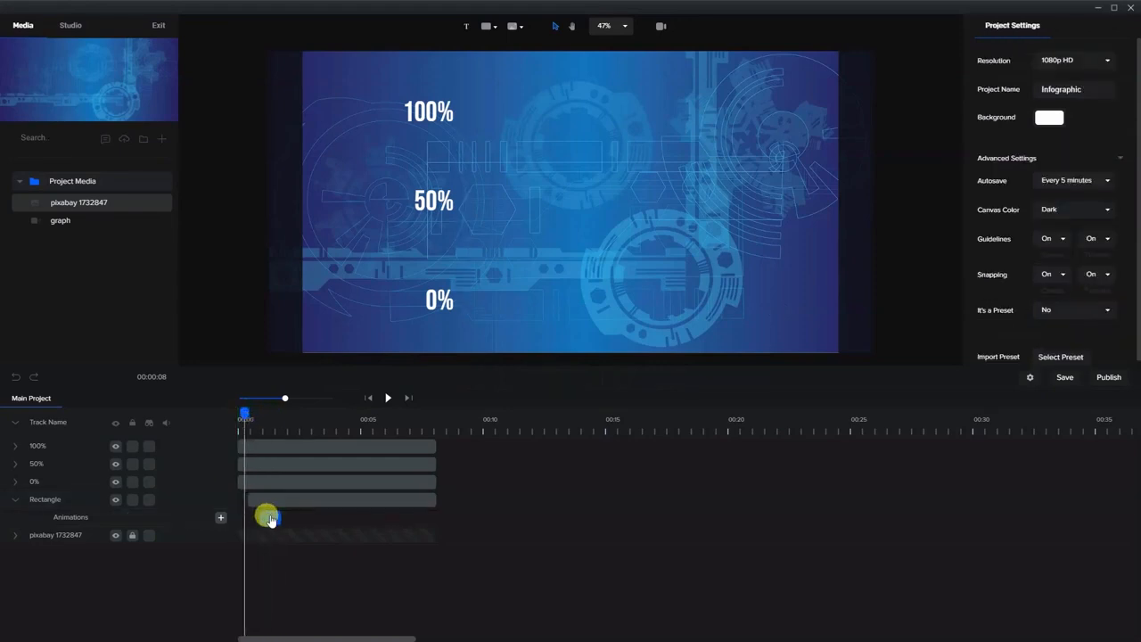
left_click(257, 518)
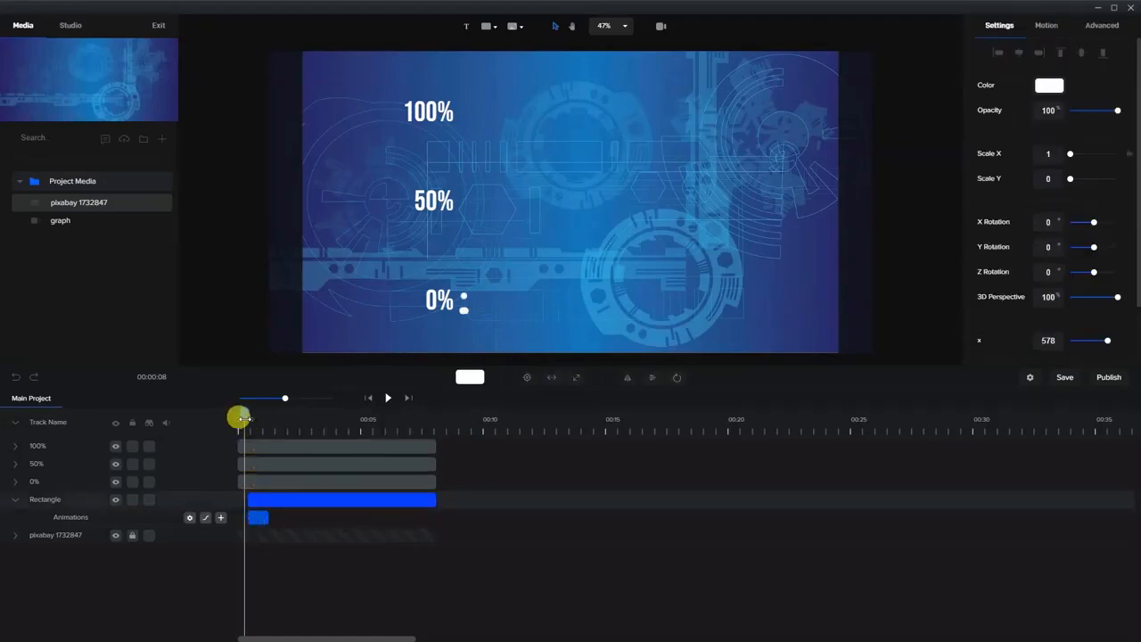
mouse_move(243, 418)
left_mouse_down()
mouse_move(273, 423)
mouse_move(247, 426)
left_mouse_up()
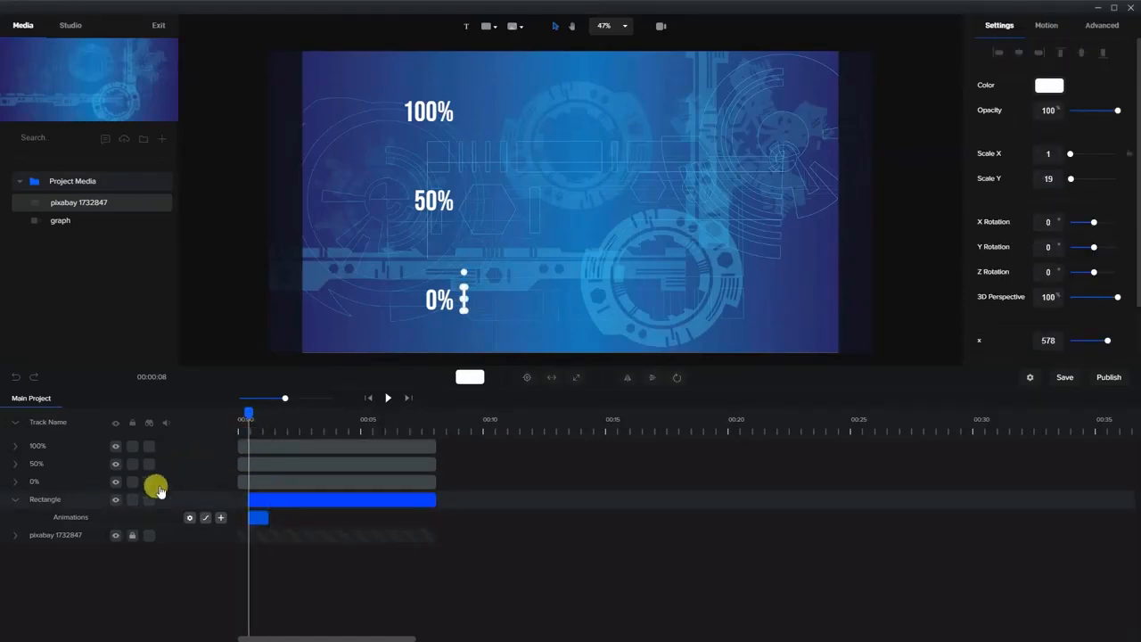
Step: Apply the Elastic Scale Up entrance motion to the 0% label and trim its clip start to match the Rectangle clip
left_click(249, 479)
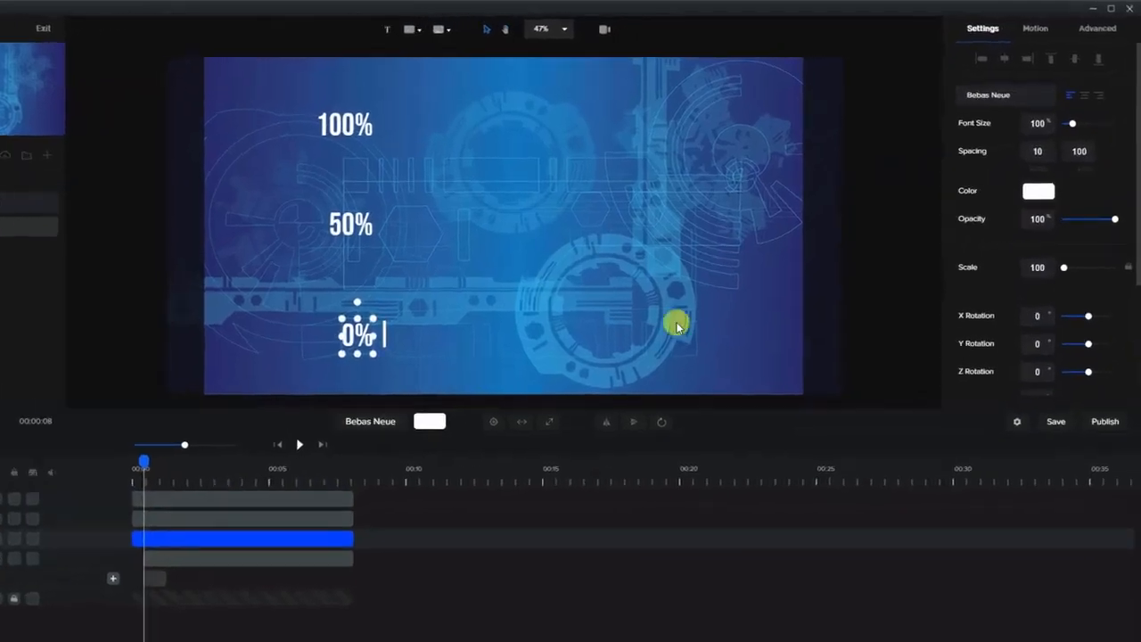
left_click(1032, 29)
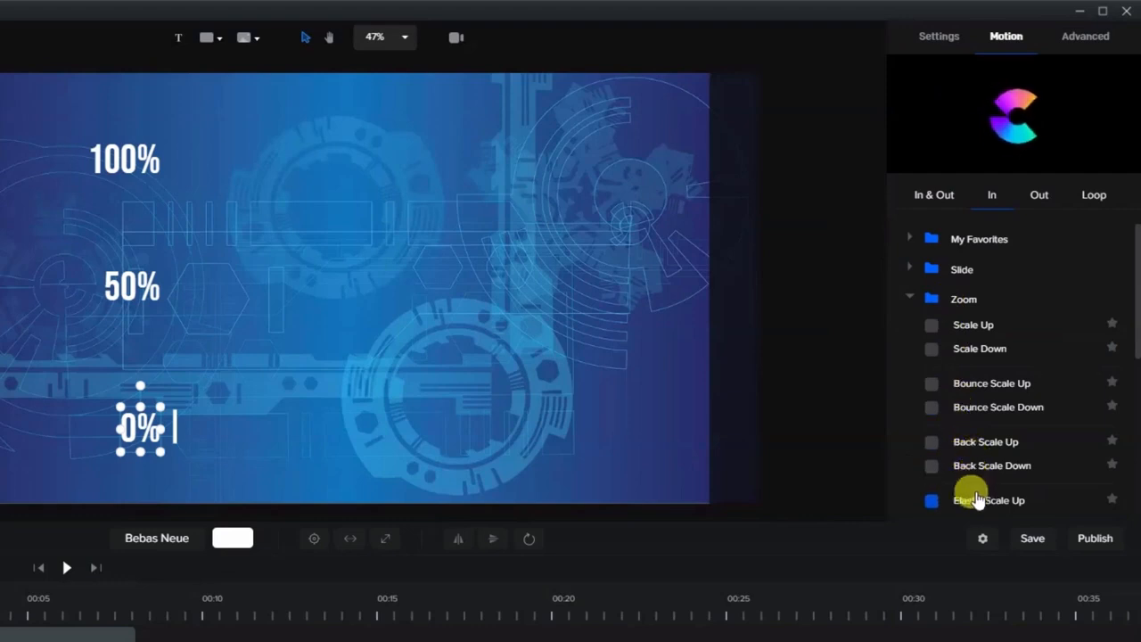
left_click(931, 506)
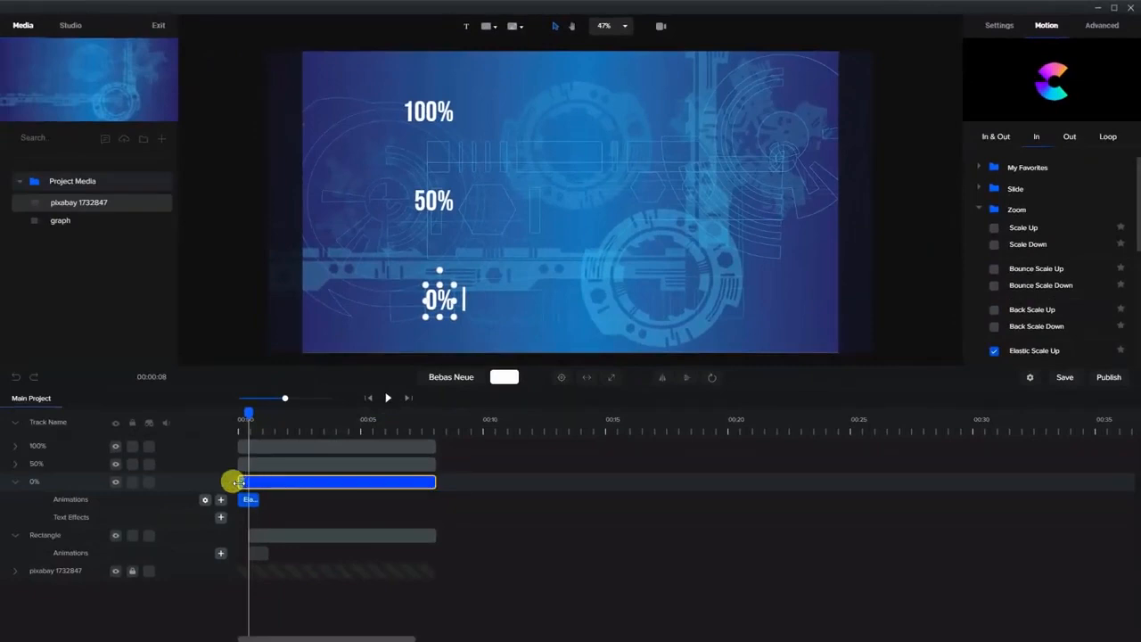
left_click_drag(245, 482, 254, 482)
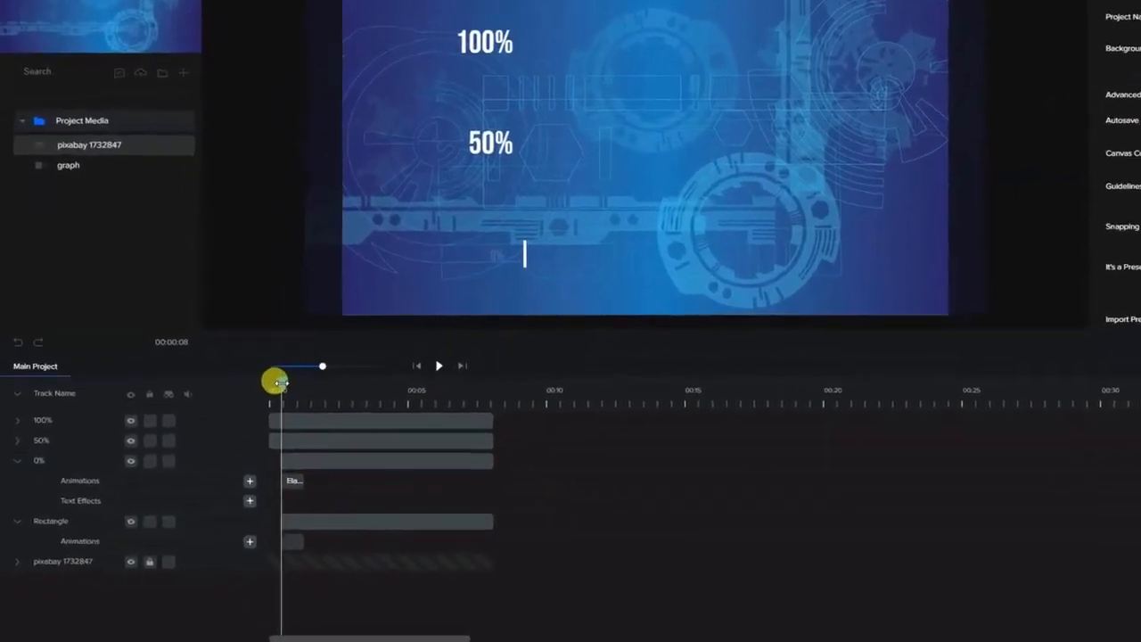
left_click_drag(248, 415, 259, 416)
left_click_drag(298, 380, 288, 382)
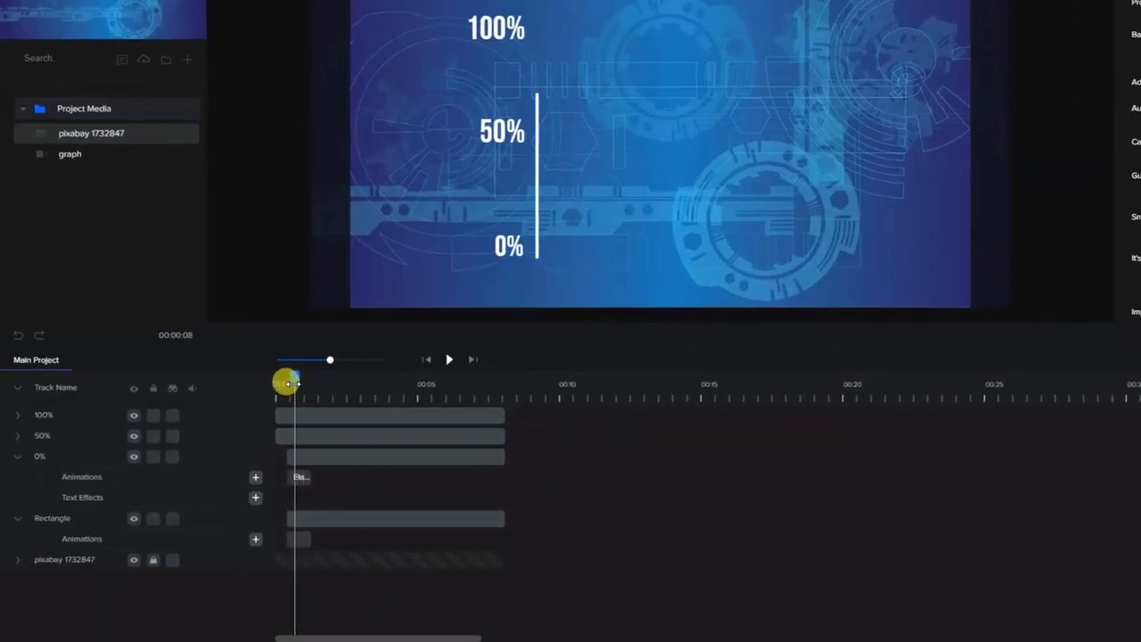
Step: Copy the 0% label's Elastic Scale Up animation and paste it onto the 50% and 100% tracks
left_click(291, 434)
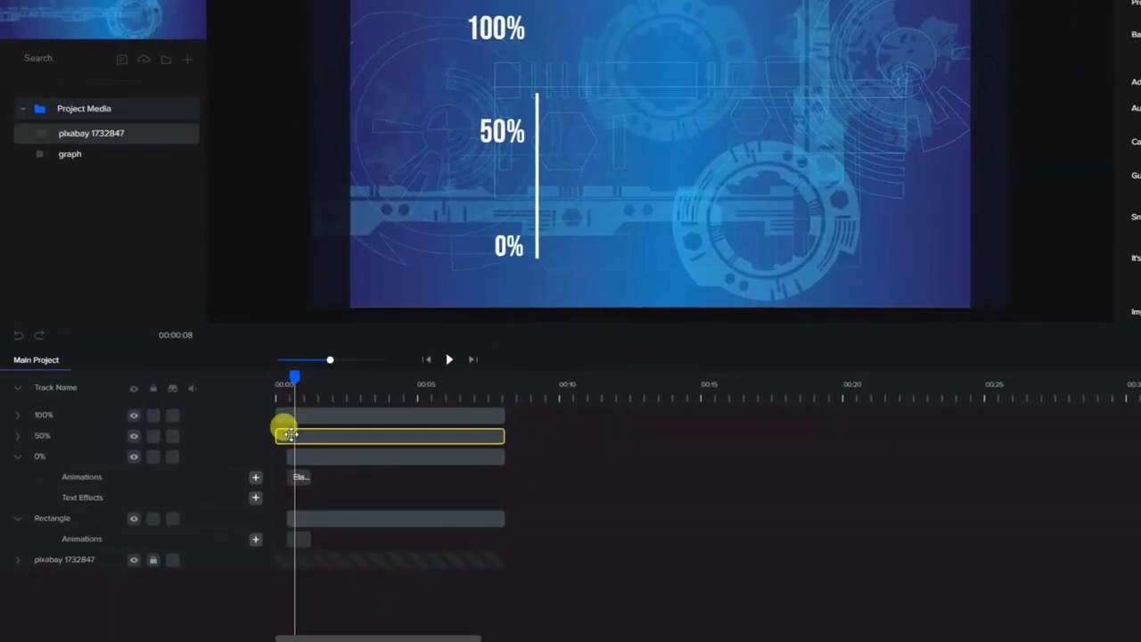
left_click_drag(287, 434, 285, 435)
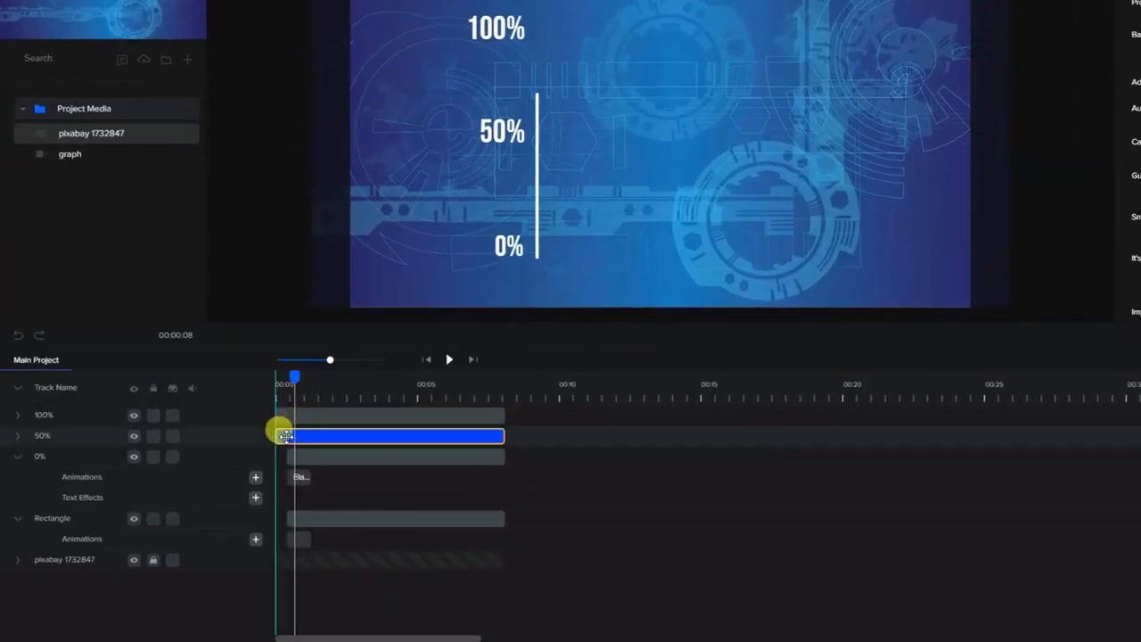
left_click(298, 479)
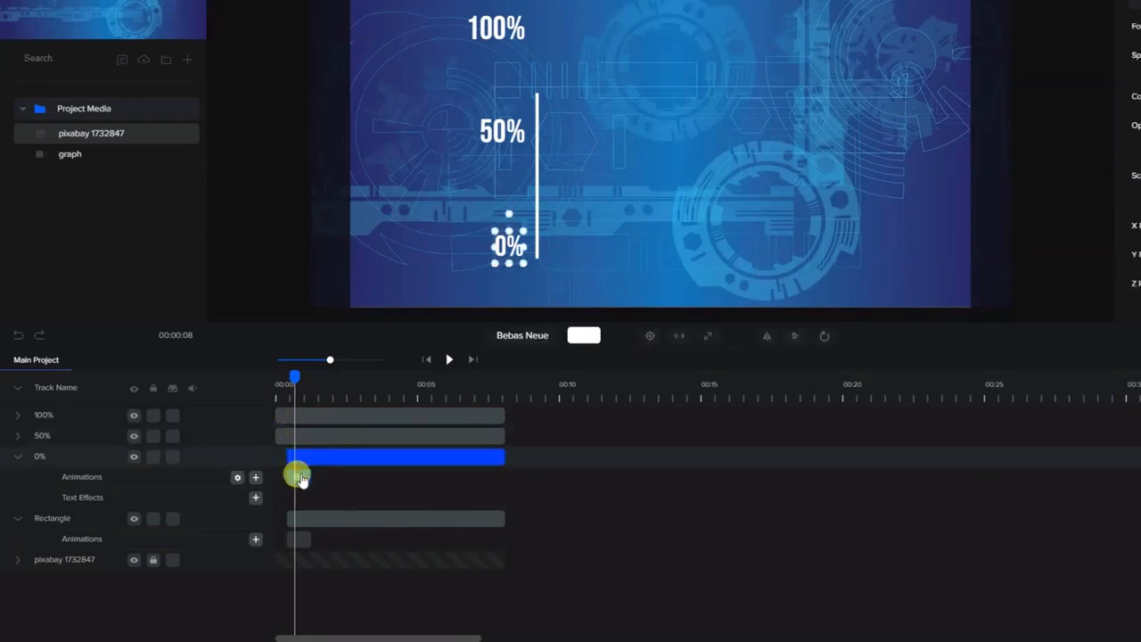
left_click(306, 430)
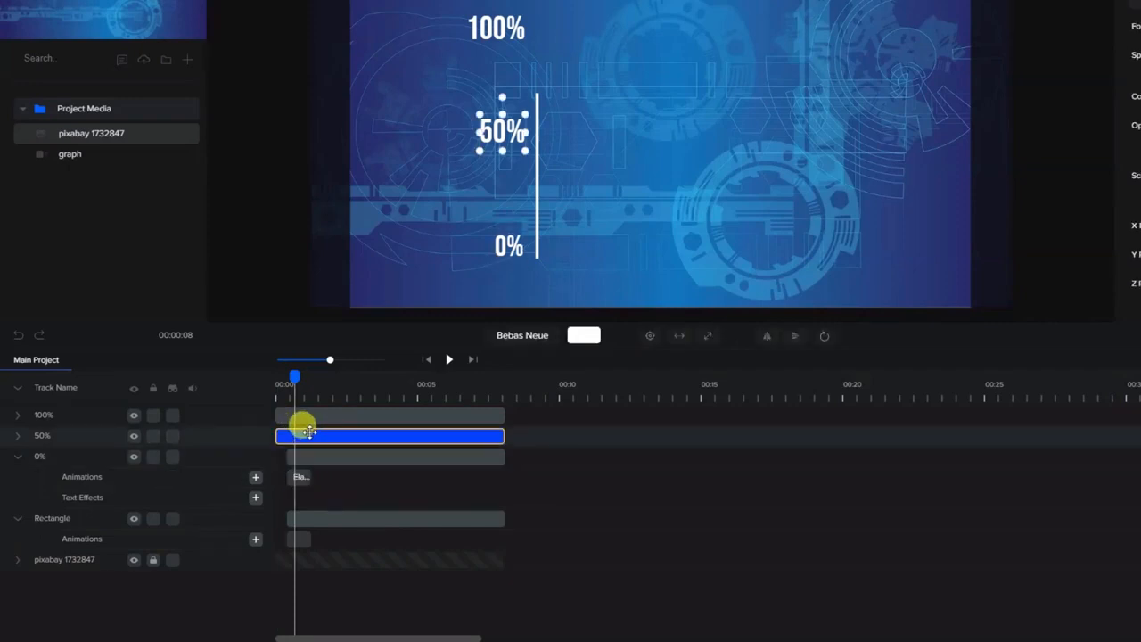
left_click(308, 440)
left_click(298, 414)
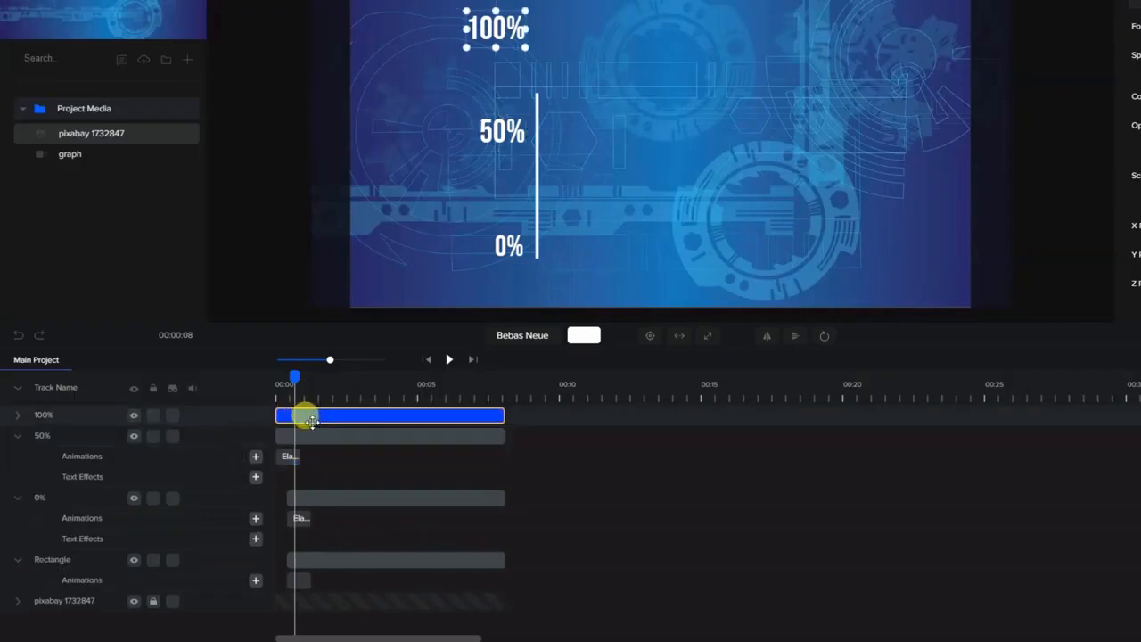
left_click(305, 416)
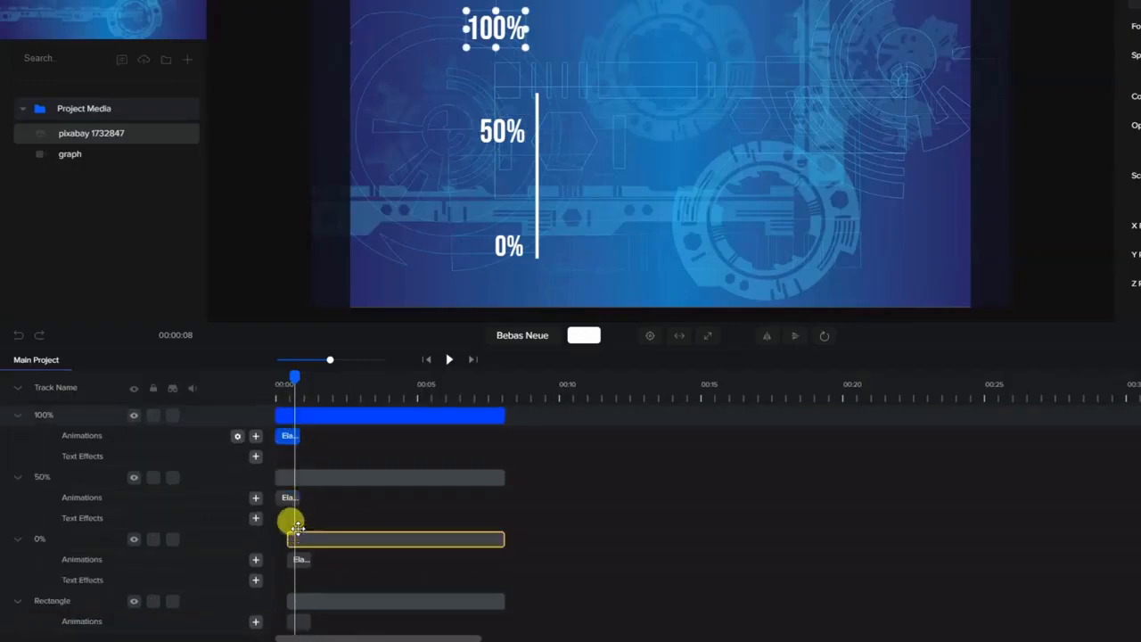
Step: Turn off timeline snapping in the project settings
left_click(1064, 210)
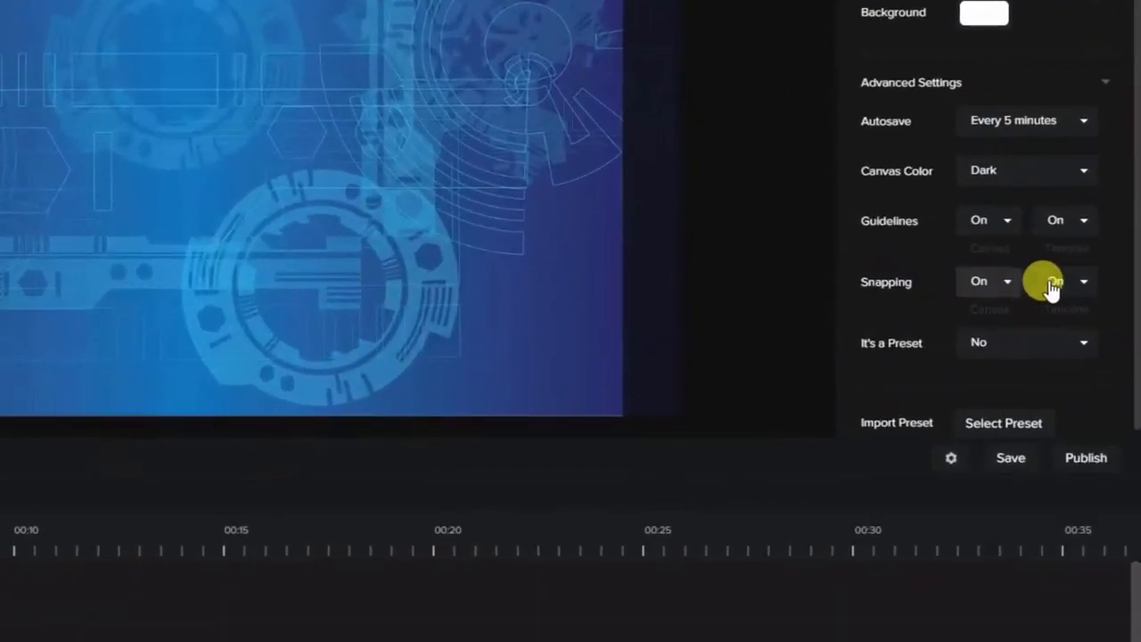
left_click(1051, 283)
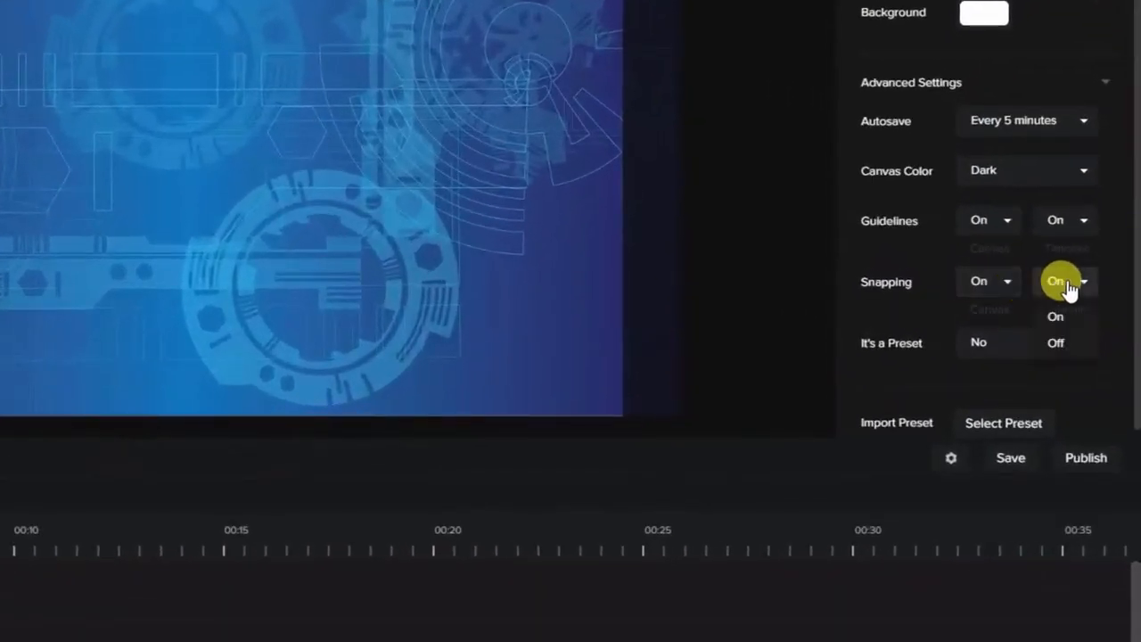
left_click(1056, 337)
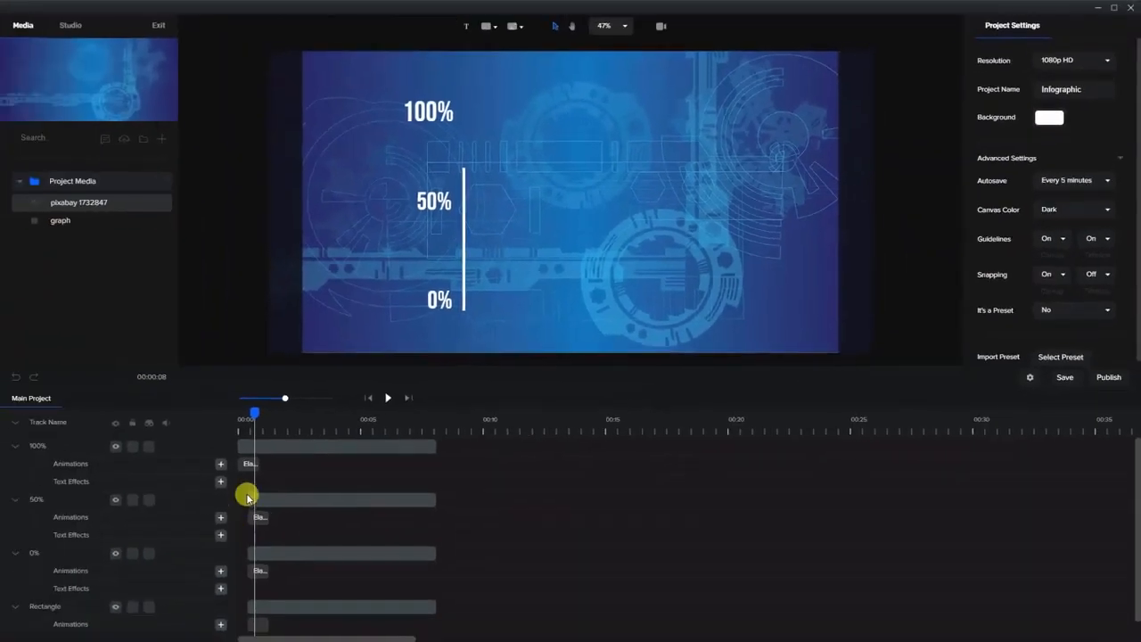
Step: Stagger the starts of the 50% and 100% clips so the labels appear one after another following the 0% label
left_click(100, 540)
left_click(247, 440)
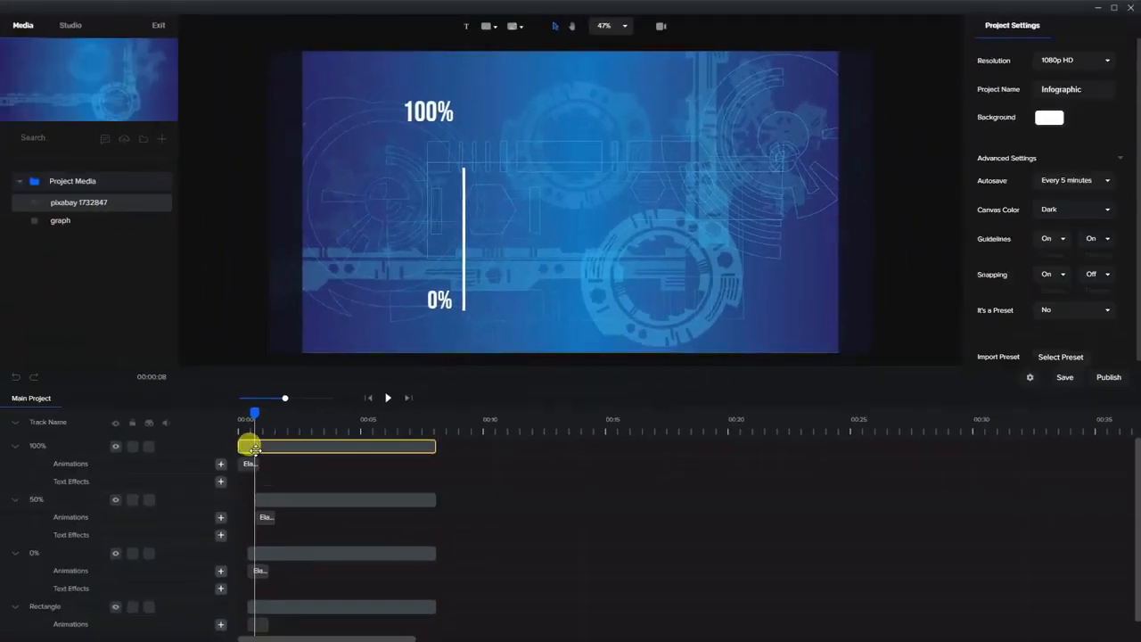
left_click_drag(249, 414, 281, 436)
left_click(576, 280)
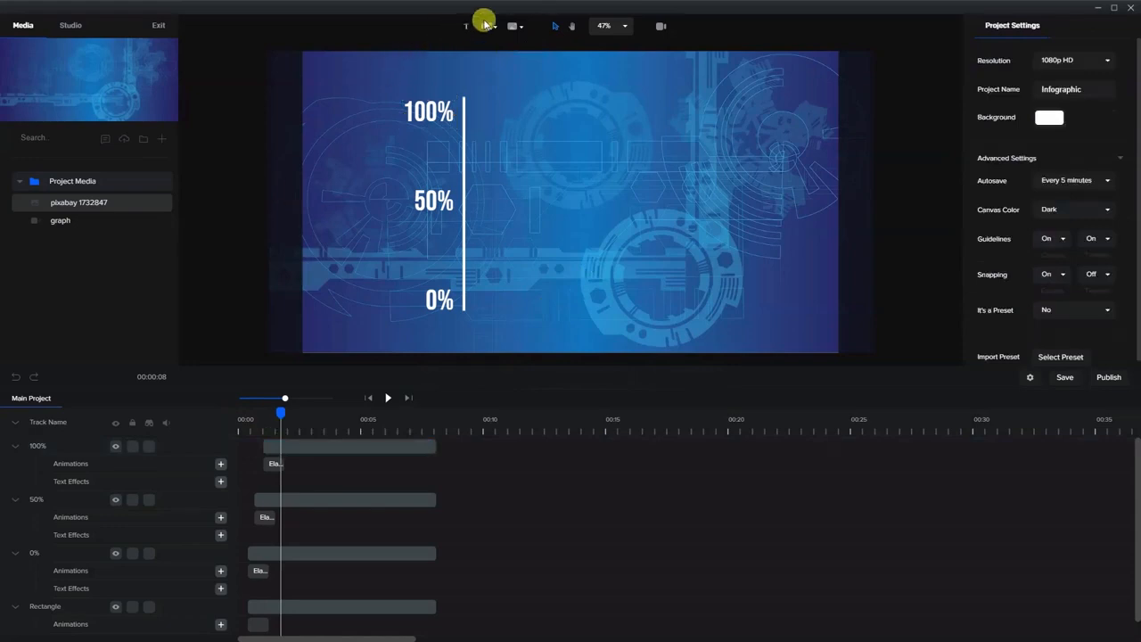
Step: Add a text element reading "infographic" near the middle of the canvas, beside the 50% label
left_click(465, 27)
left_click_drag(561, 209, 558, 194)
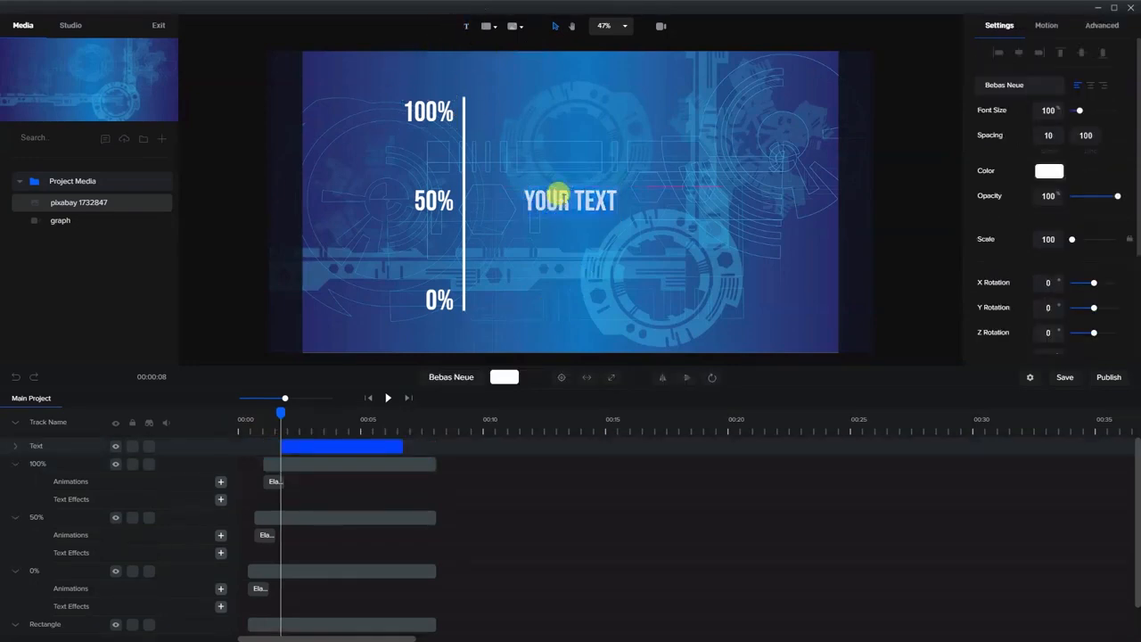
double_click(557, 194)
type("infog")
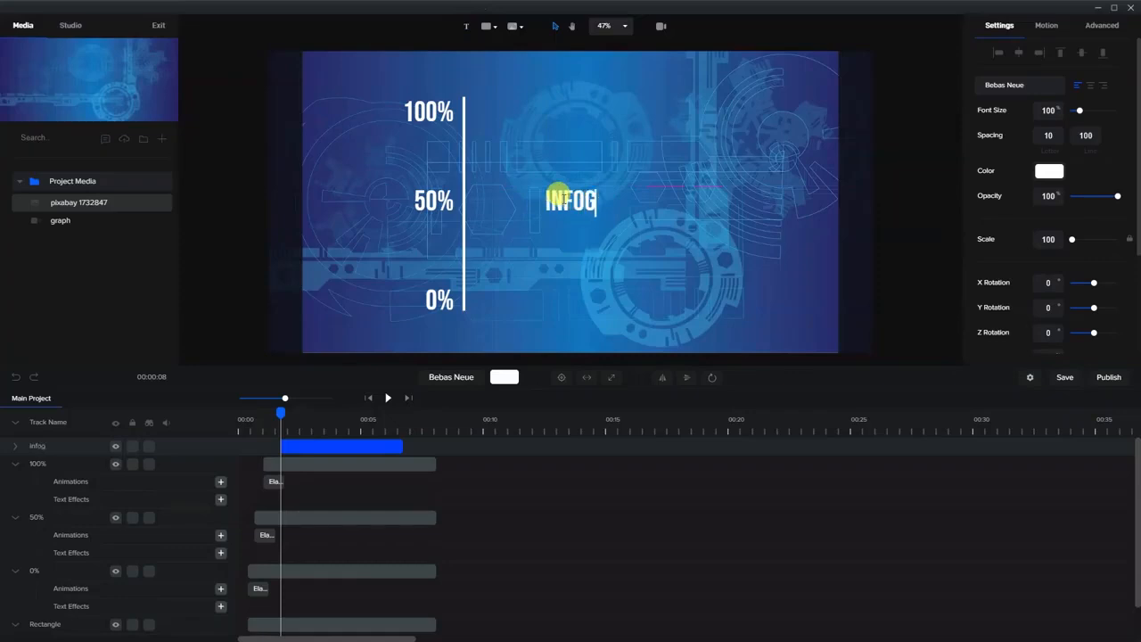
type("raphic")
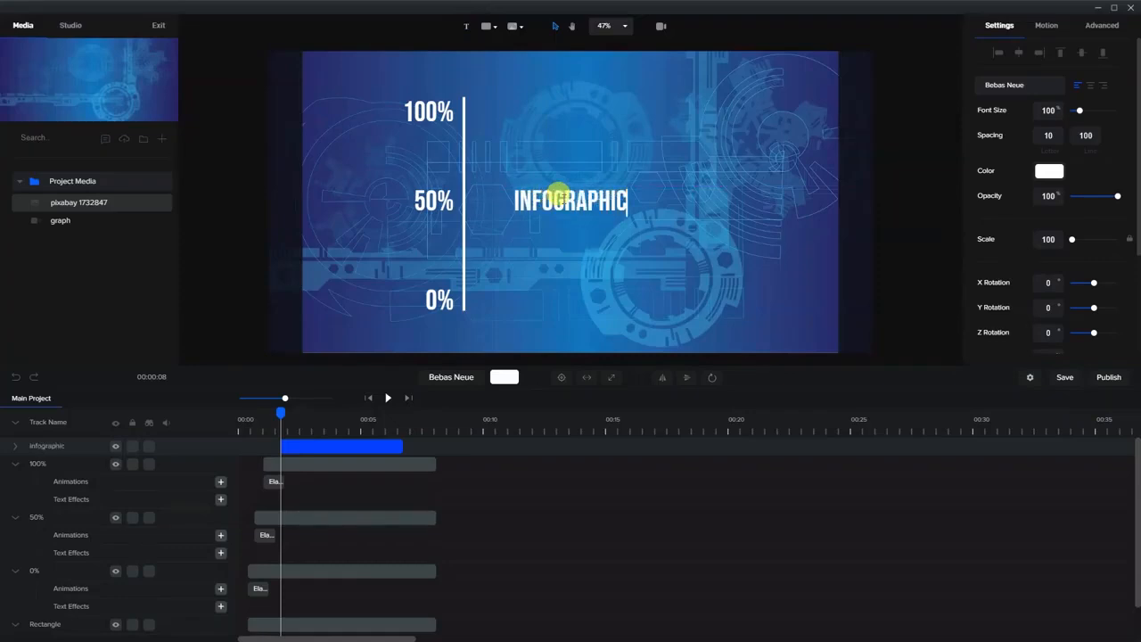
left_click(621, 264)
left_click(598, 204)
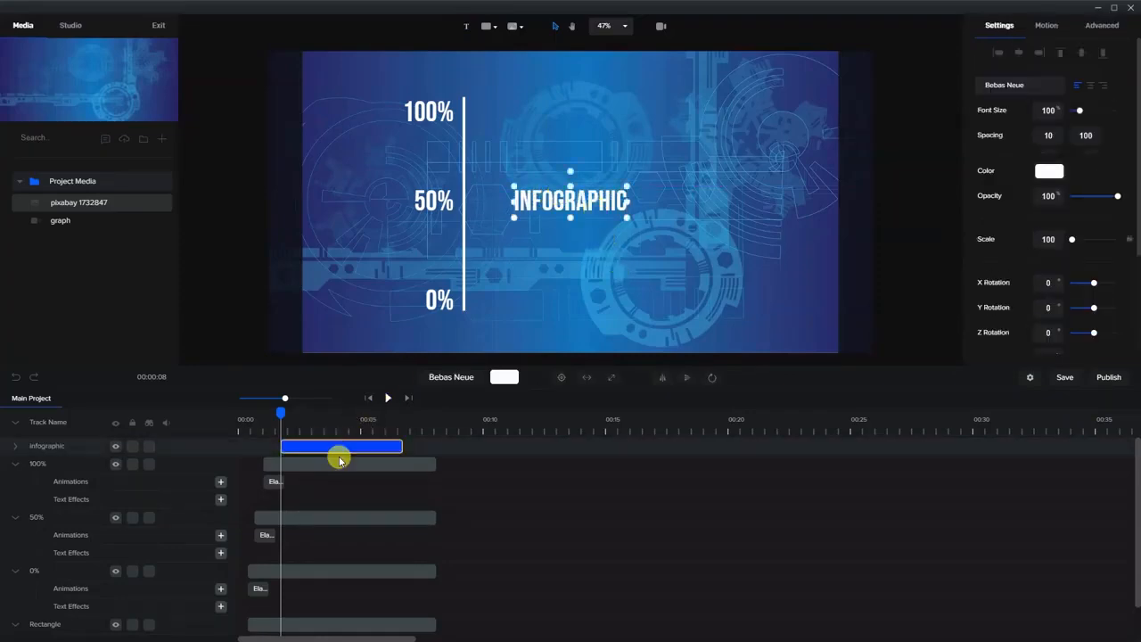
Step: Fit the infographic text clip to the 100% clip's time span and duplicate the text track
left_click_drag(335, 443, 428, 444)
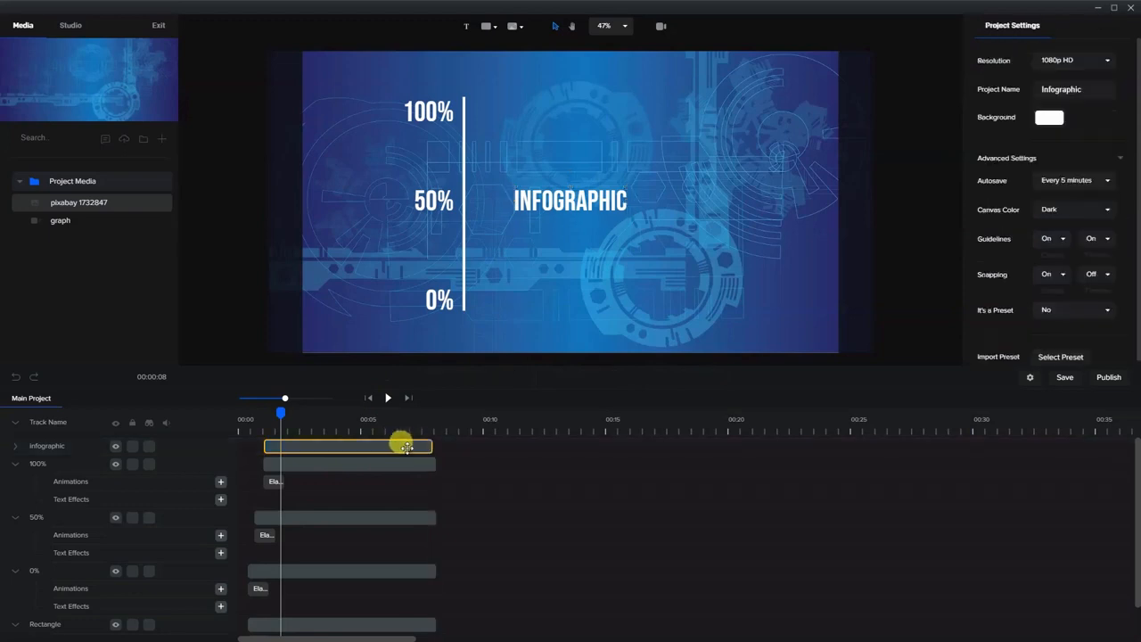
right_click(410, 444)
left_click(424, 457)
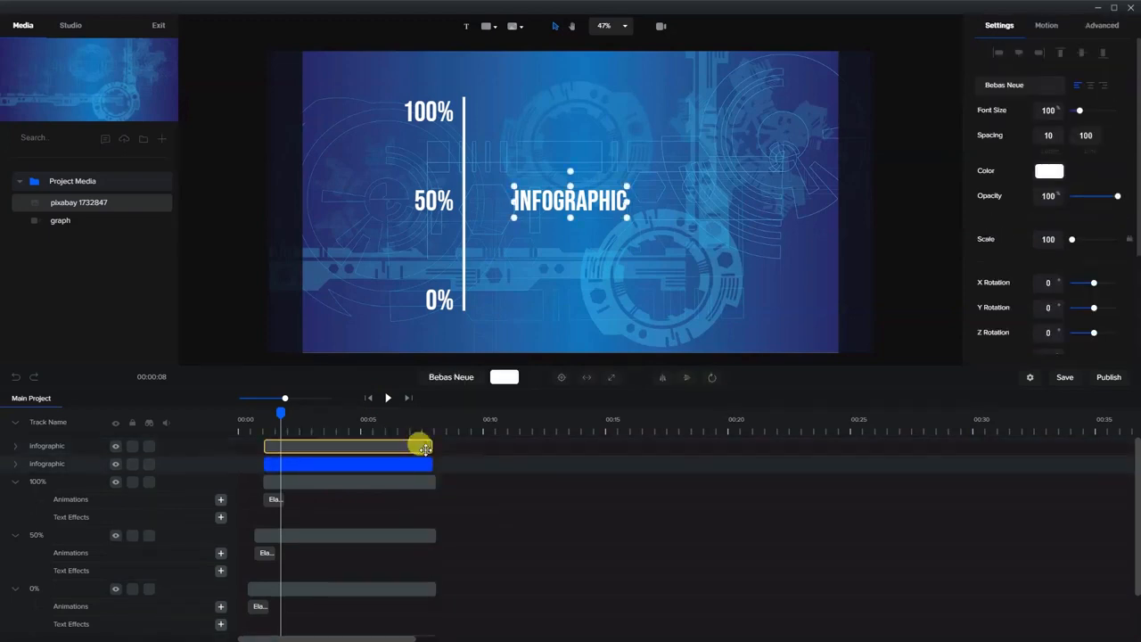
left_click_drag(430, 446, 435, 465)
Step: Change the duplicated text to "chart" and align it on the same line directly after the word INFOGRAPHIC
left_click(403, 447)
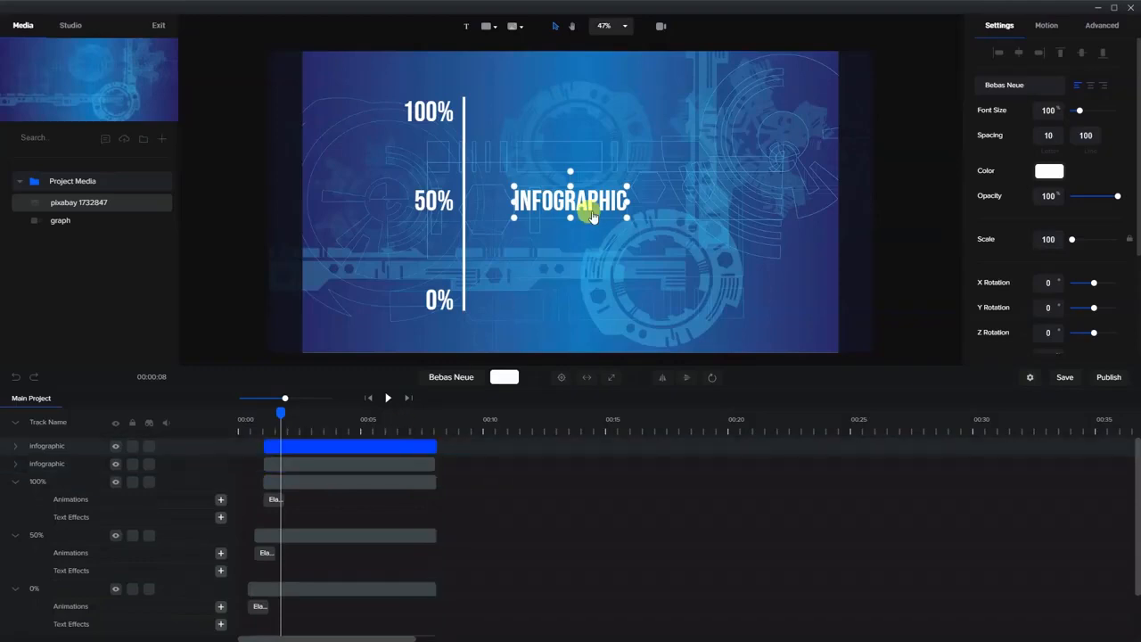
left_click_drag(591, 216, 643, 248)
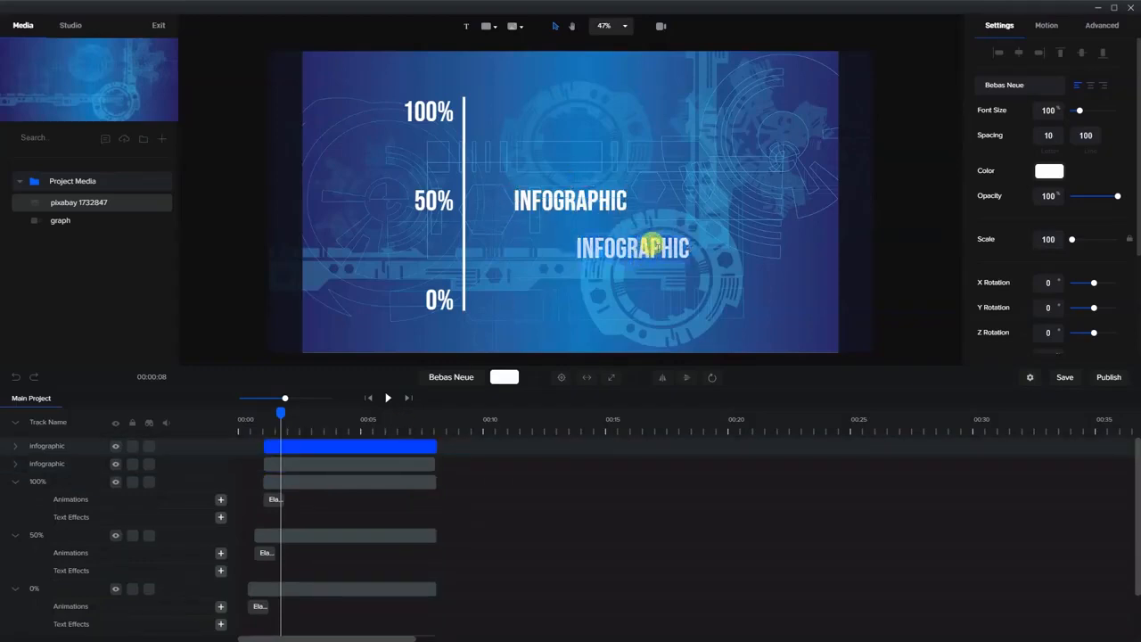
type("CHART")
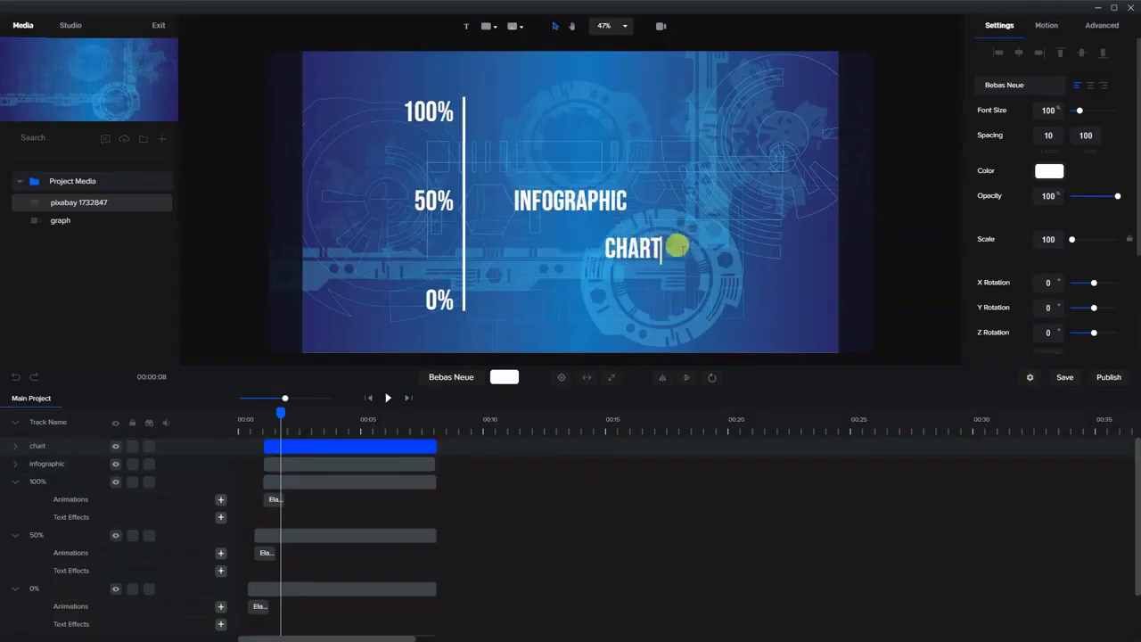
left_click(677, 247)
left_click_drag(623, 243, 653, 197)
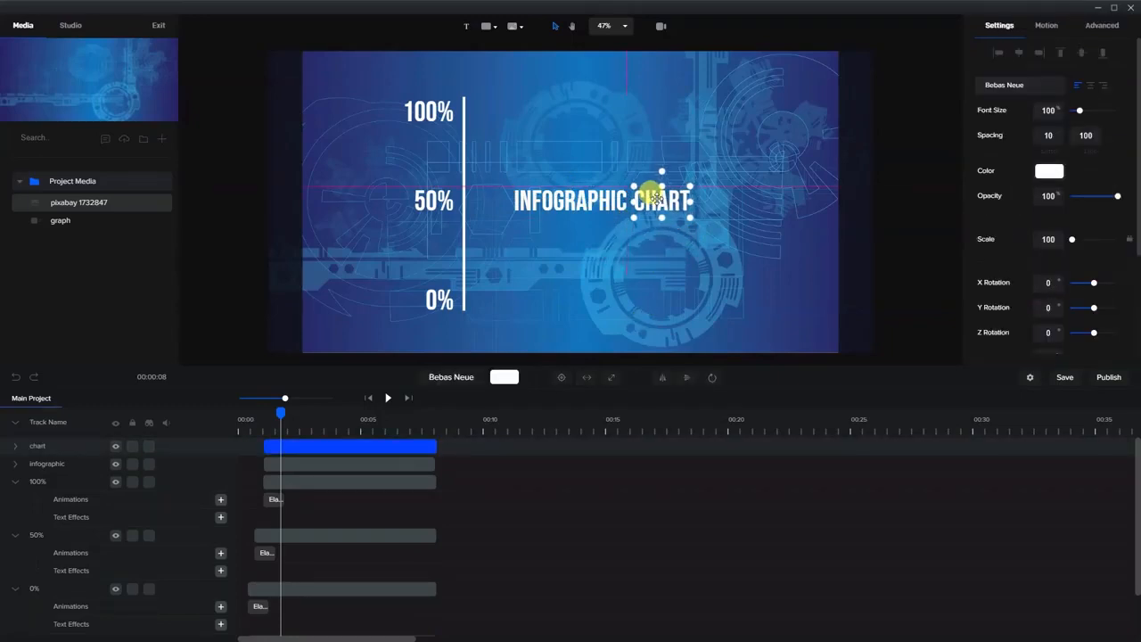
left_click(655, 265)
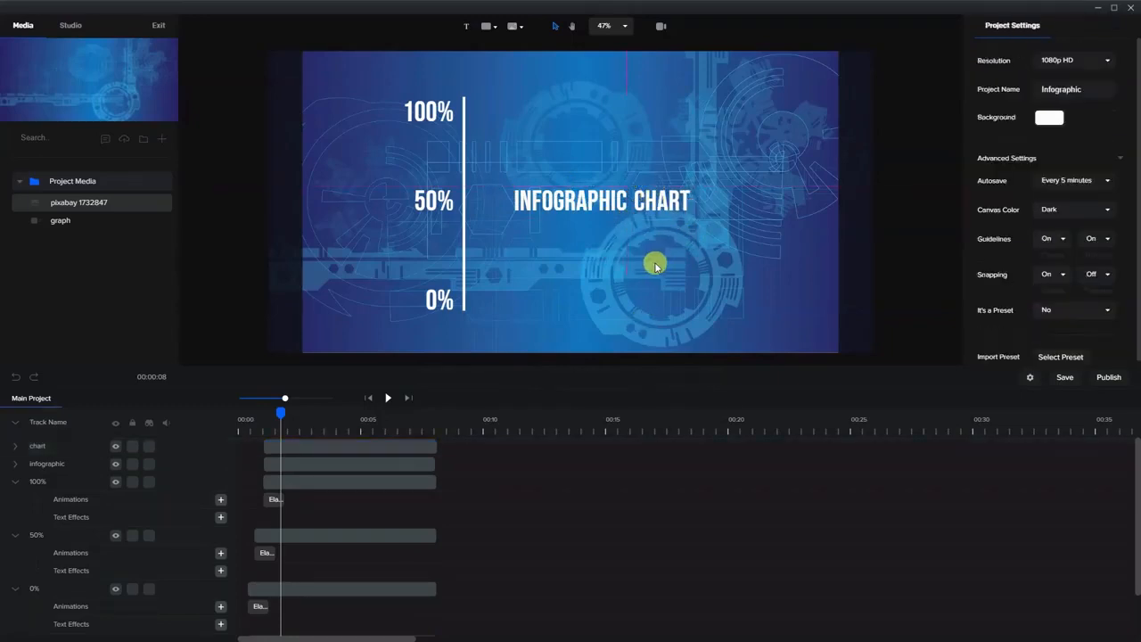
Step: Recolor the INFOGRAPHIC text to bright cyan, #00FFF9
left_click(615, 208)
left_click(1041, 175)
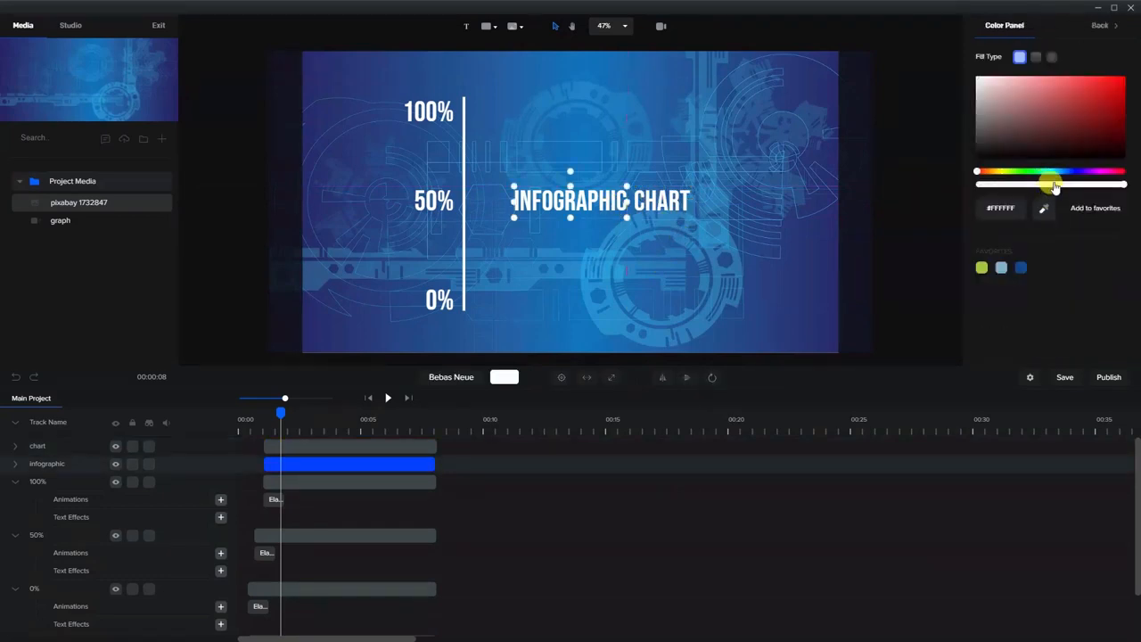
left_click(1055, 171)
left_click_drag(1055, 116, 1125, 77)
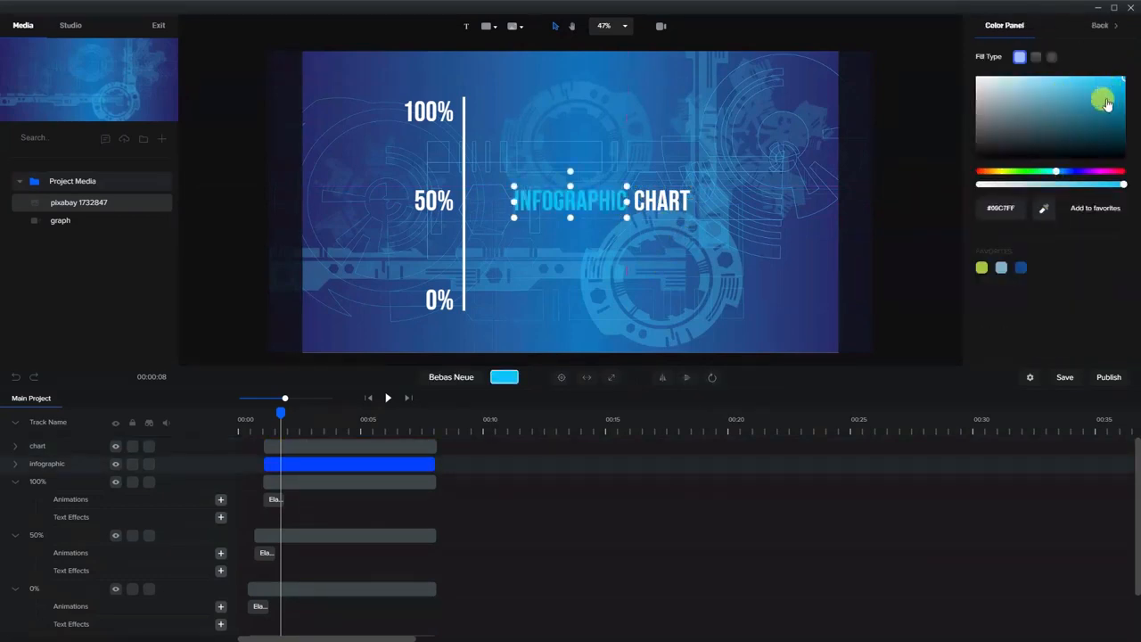
left_click_drag(1057, 176, 1050, 175)
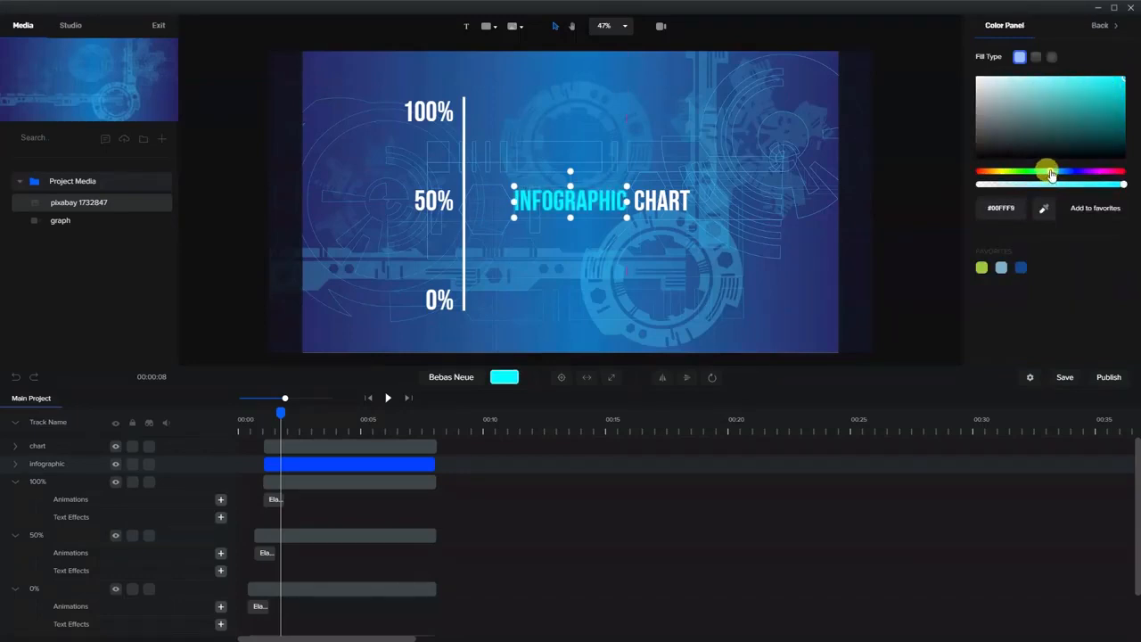
left_click(726, 140)
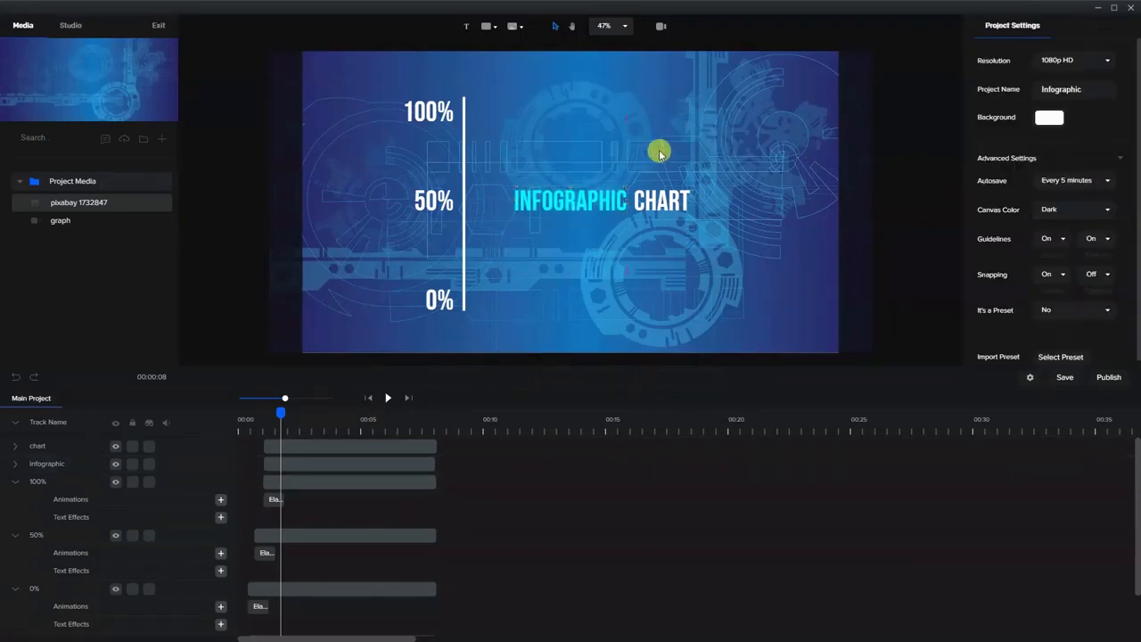
Step: Move both title words to the top of the canvas and copy the 100% label's Elastic Scale Up animation onto them
left_click(747, 248)
left_click_drag(638, 204, 641, 83)
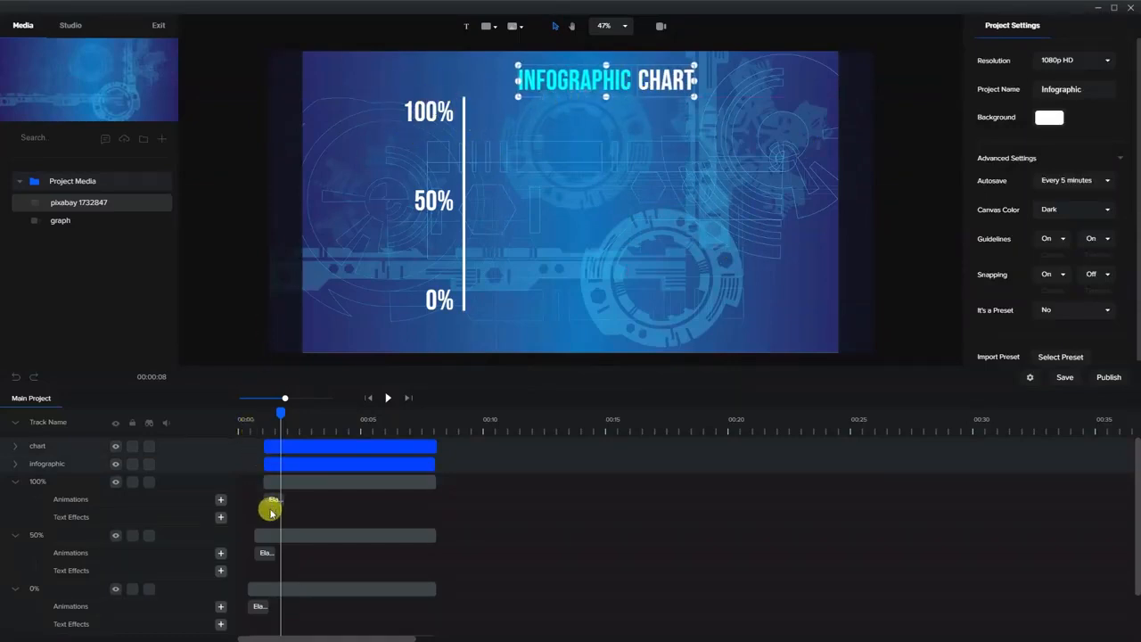
left_click(272, 501)
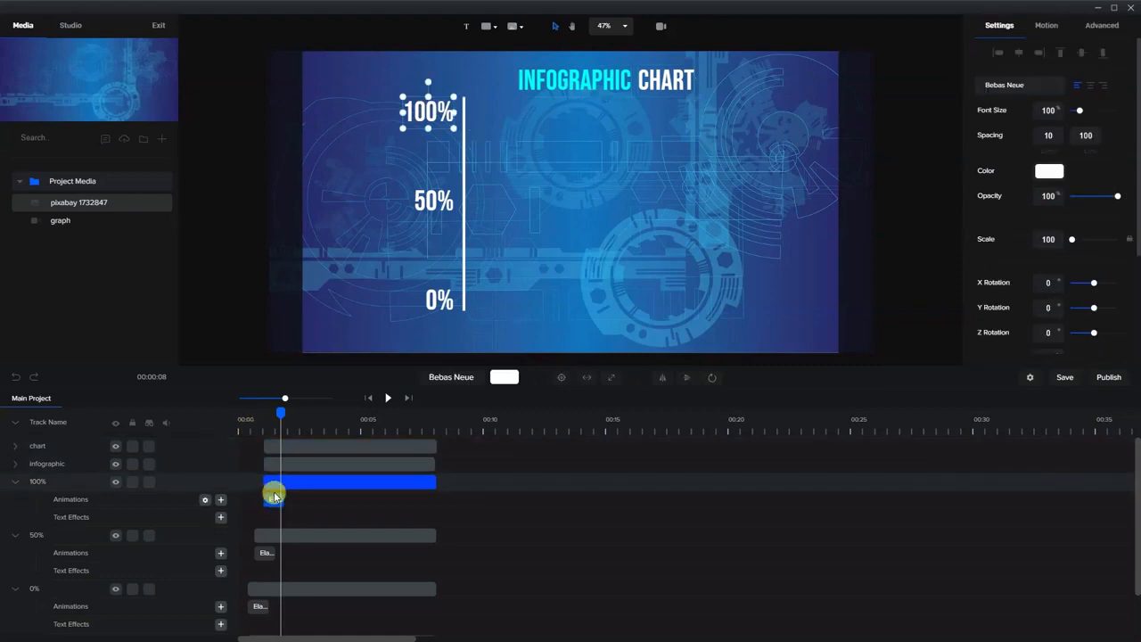
left_click(271, 463)
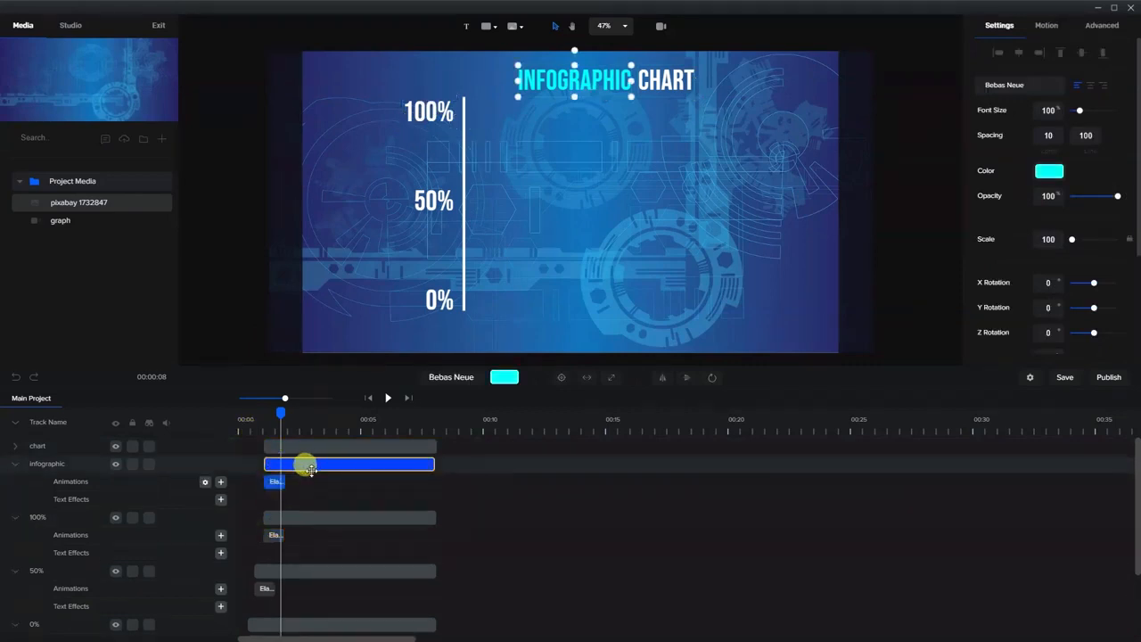
left_click(282, 444)
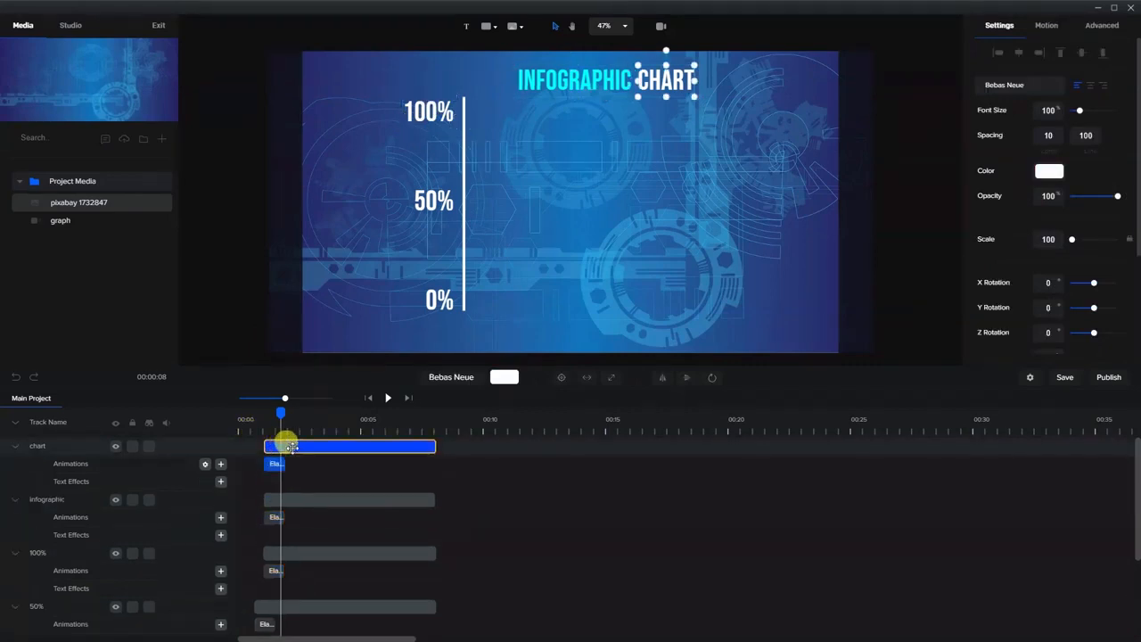
Step: Play the animation from the beginning to check the label and title entrances
left_click_drag(279, 413, 224, 415)
left_click(386, 401)
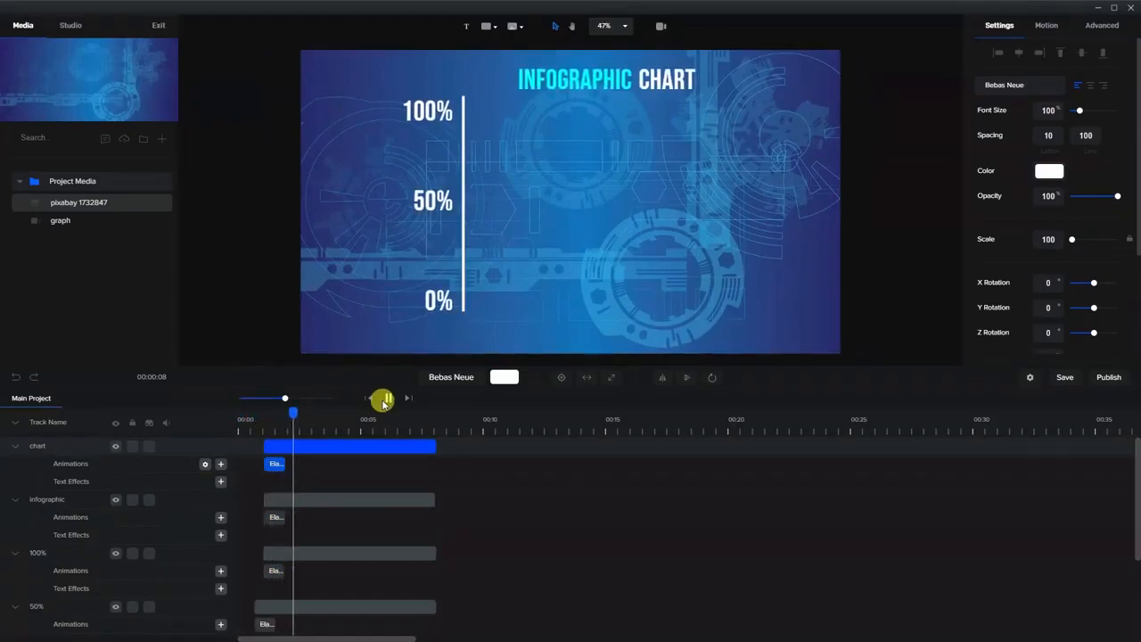
left_click(387, 399)
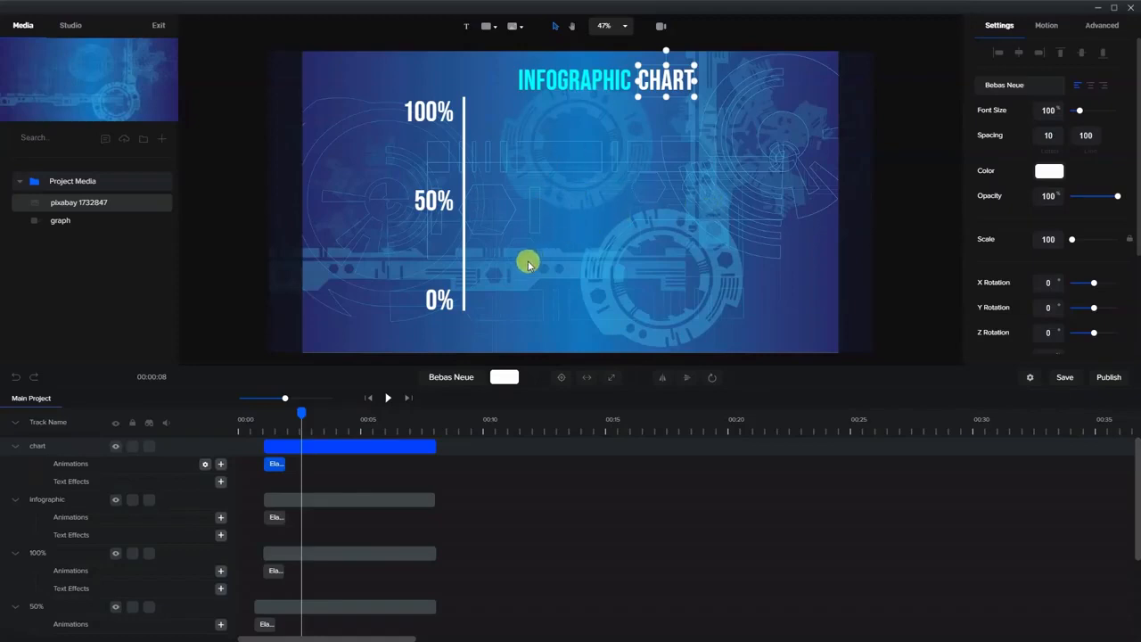
Step: Add a rectangle and shape it into a narrow vertical bar beside the axis line, matching the line's full height
left_click(466, 26)
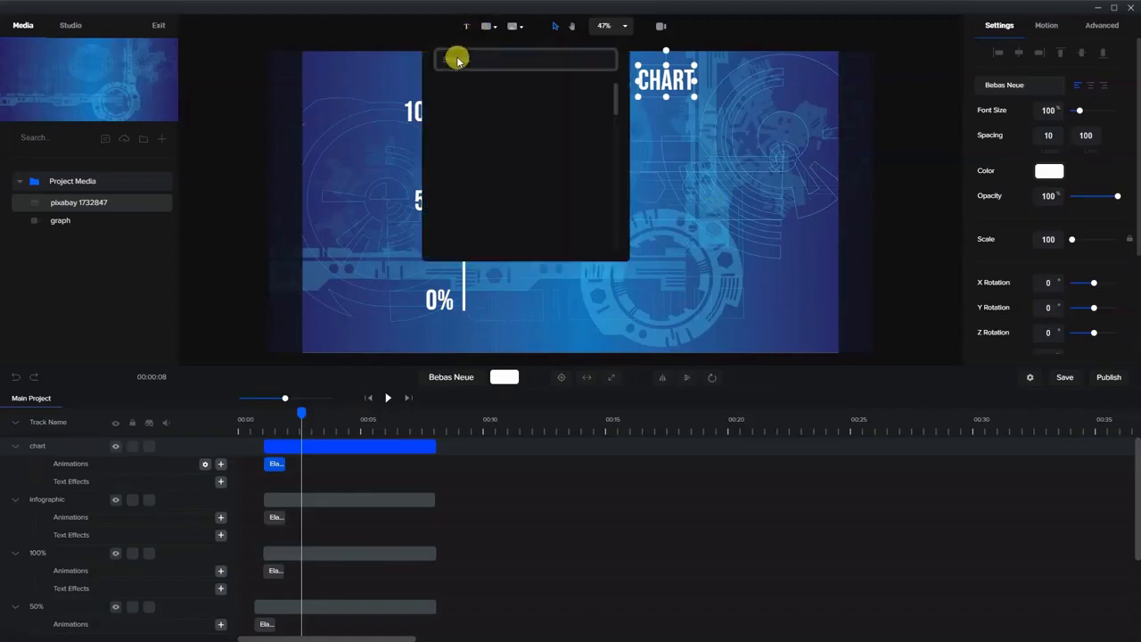
left_click(441, 93)
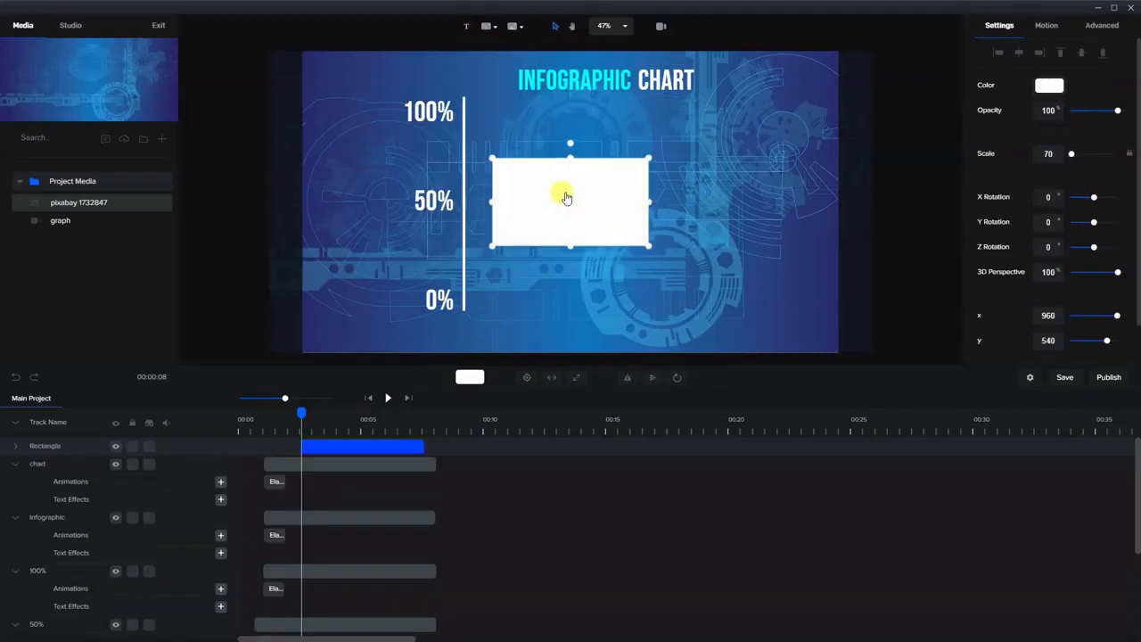
left_click_drag(565, 197, 554, 137)
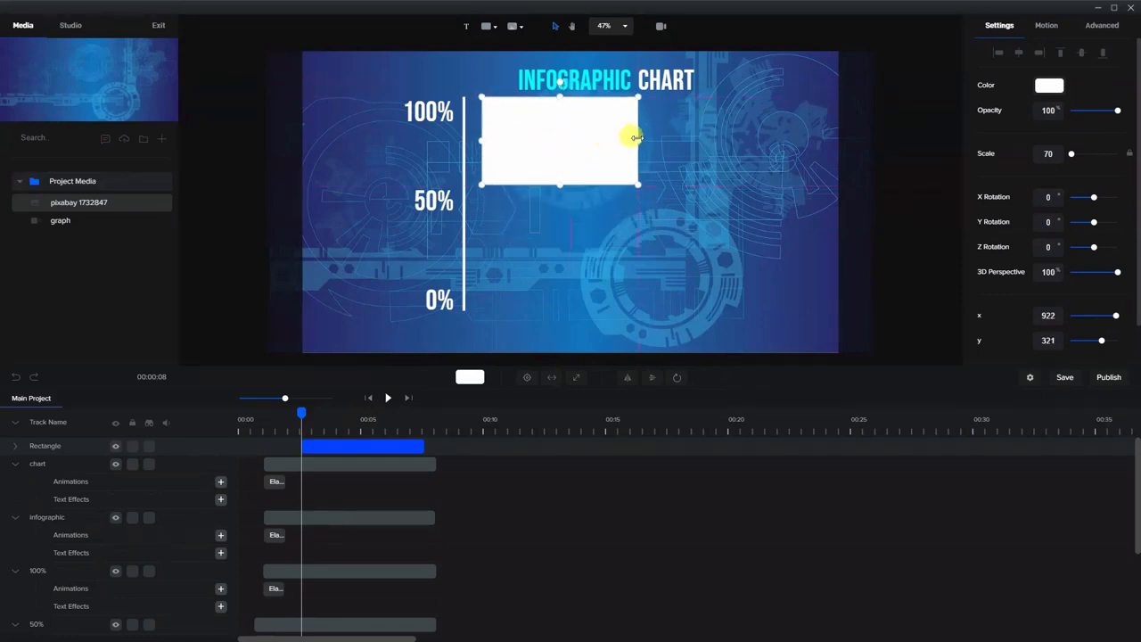
left_click_drag(637, 140, 514, 139)
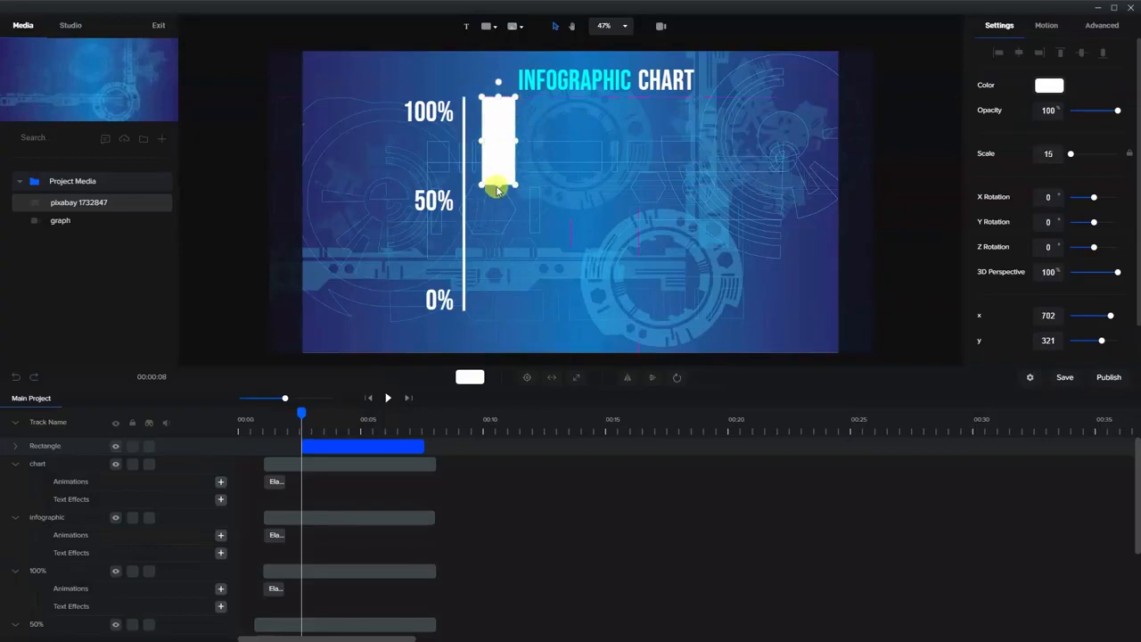
left_click_drag(498, 184, 501, 309)
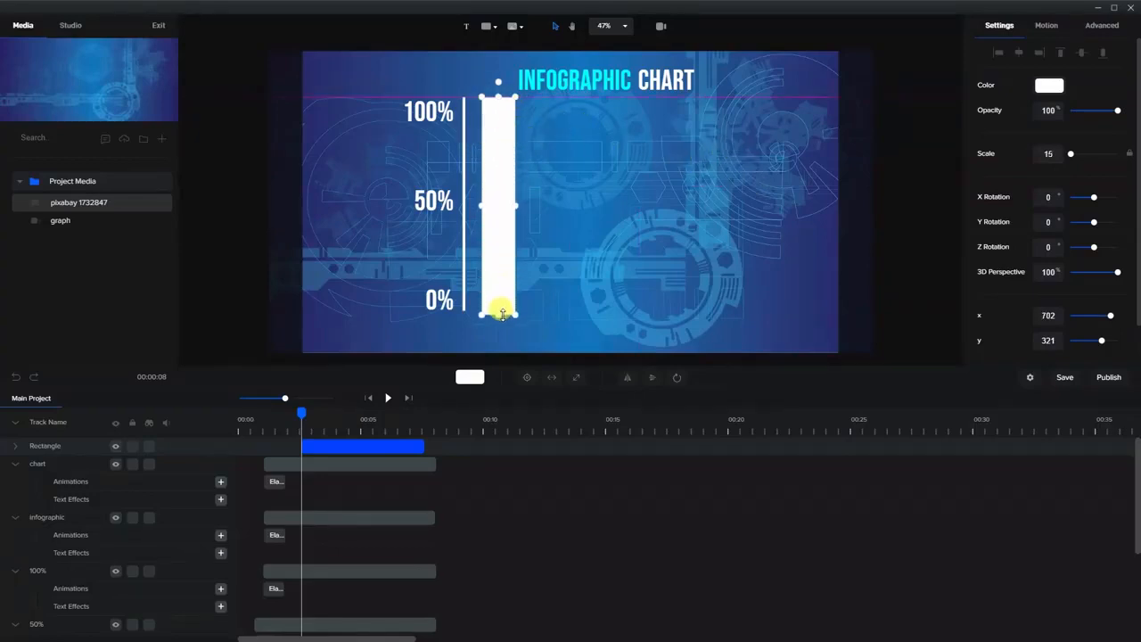
left_click(560, 272)
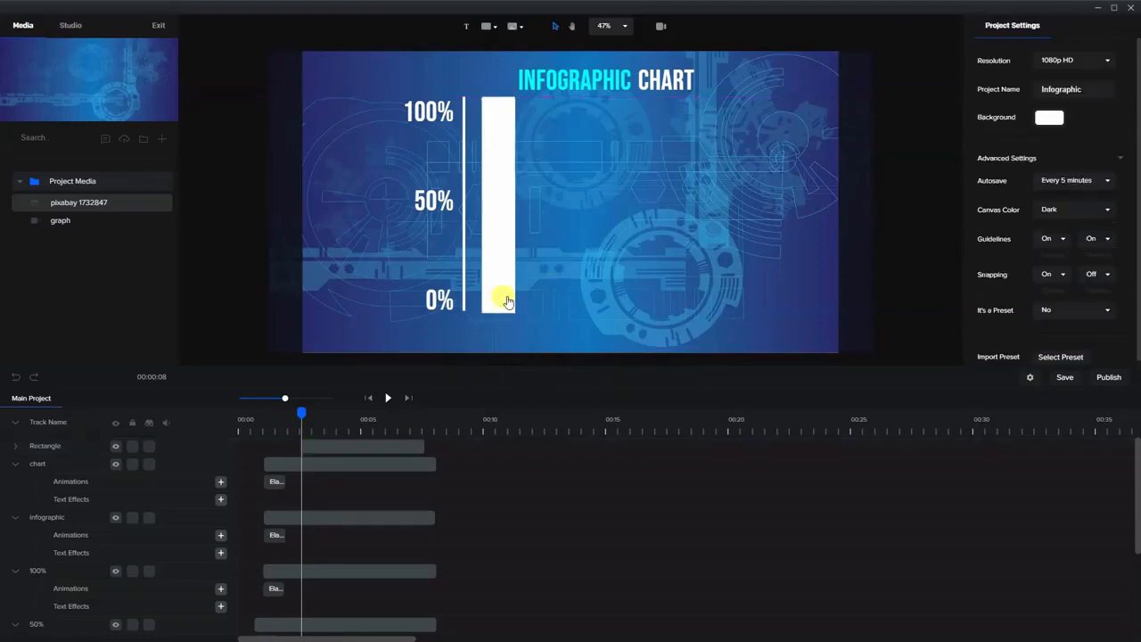
left_click(501, 307)
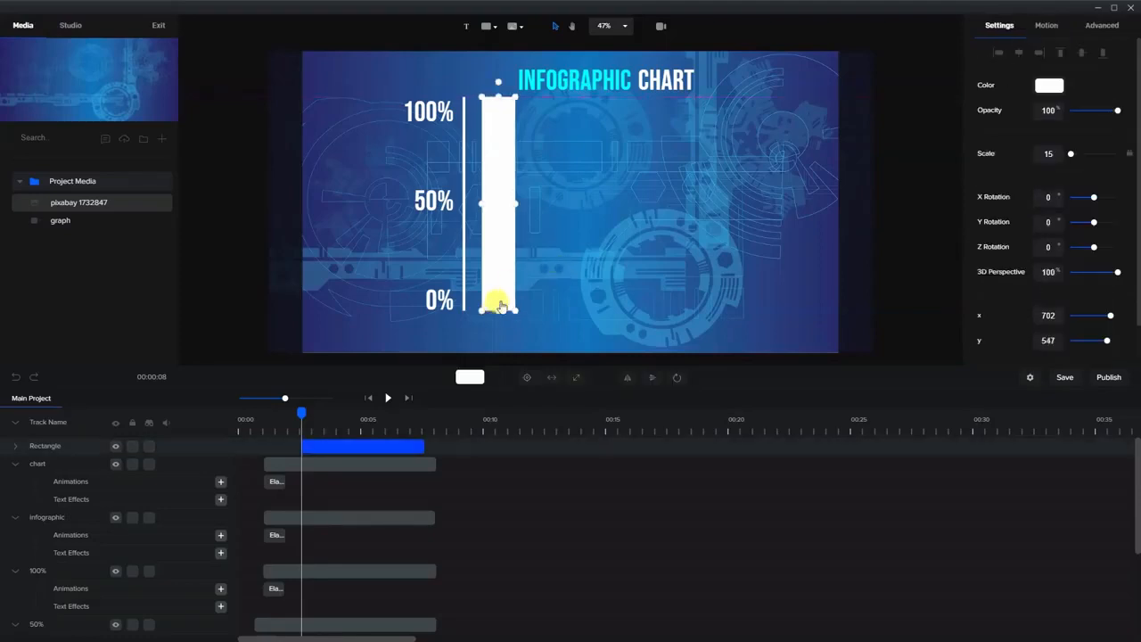
Step: Set the vertical bar's opacity to 30%
left_click(548, 140)
left_click(504, 167)
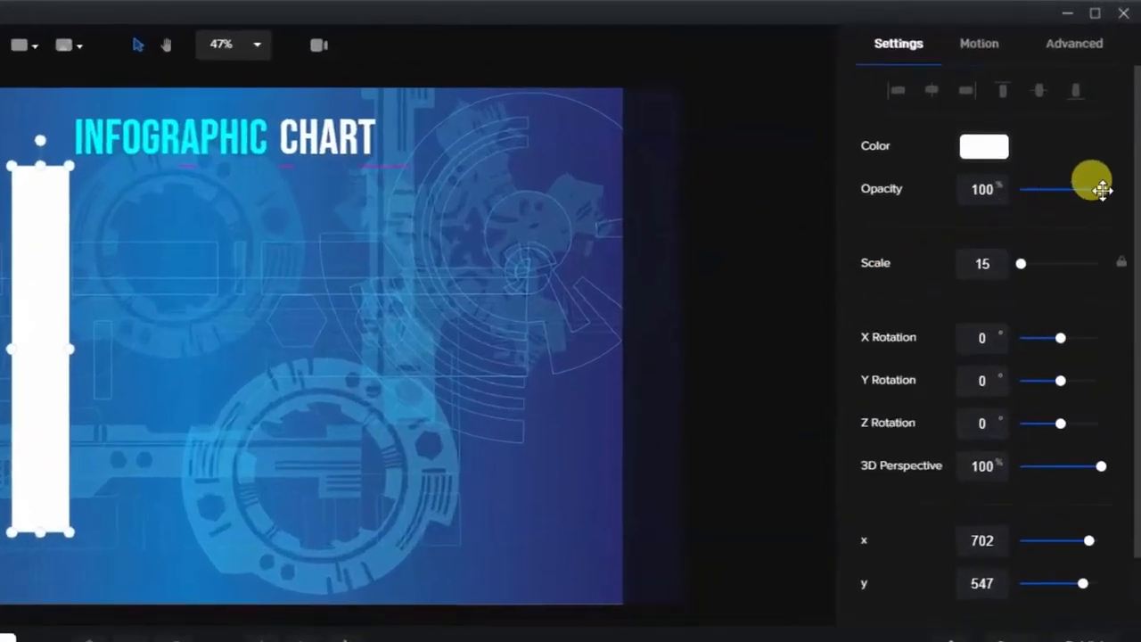
left_click_drag(1103, 190, 1044, 190)
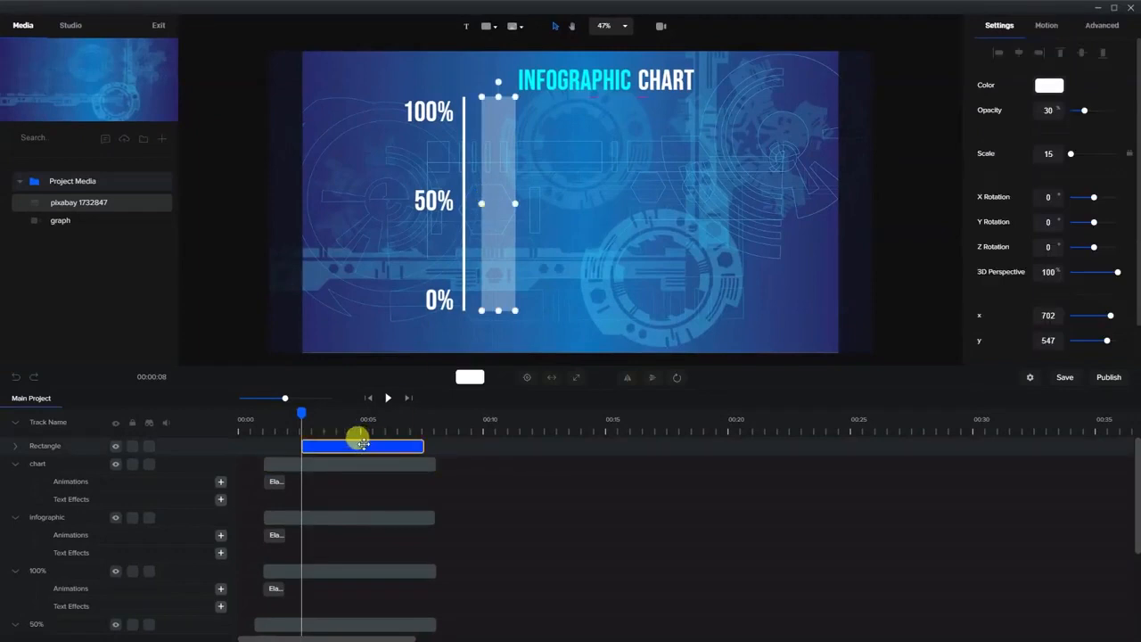
Step: Extend the end of the bar's Rectangle clip to match the end of the other clips
left_click_drag(301, 412, 325, 431)
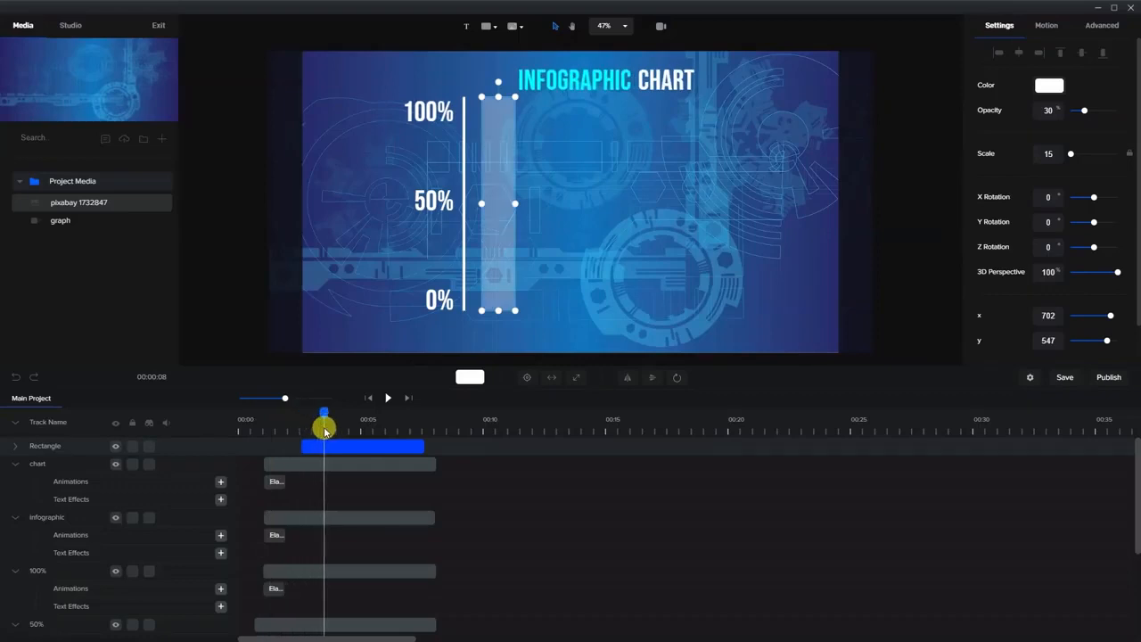
left_click_drag(423, 444, 435, 444)
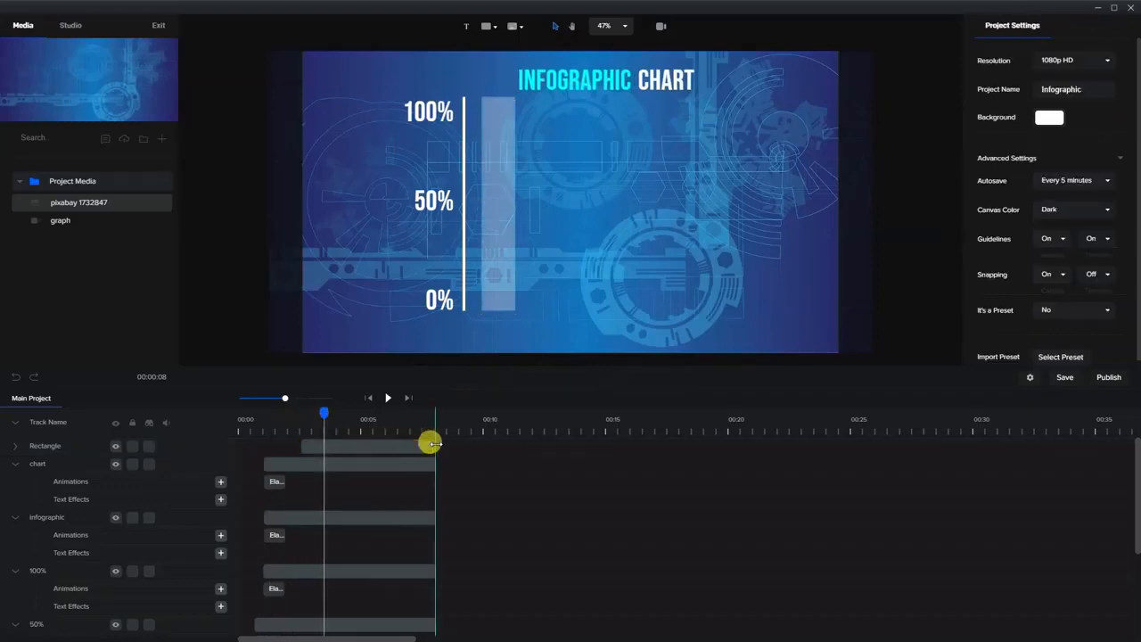
left_click(366, 443)
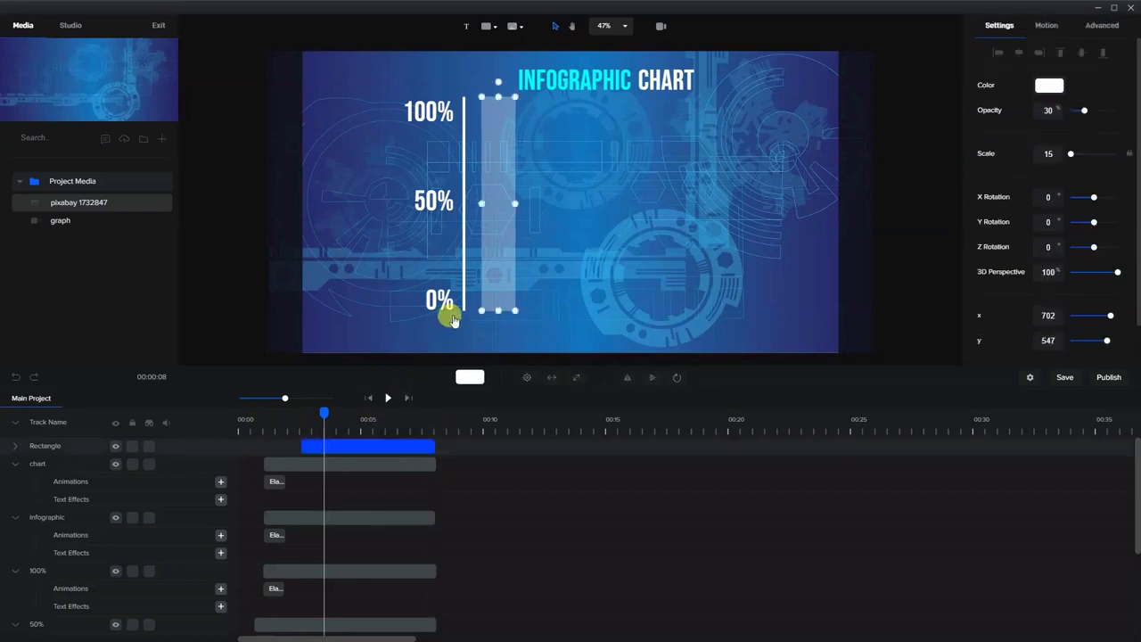
Step: Duplicate the translucent vertical bar and make the copy's clip start about one second after the original's
right_click(372, 443)
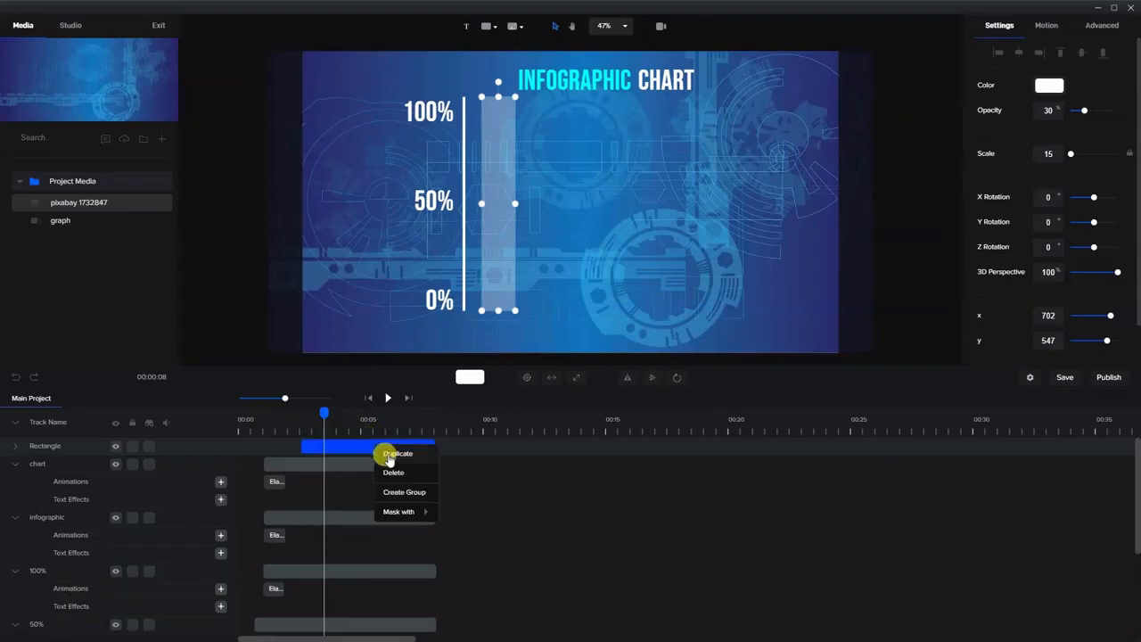
left_click(387, 453)
left_click(327, 444)
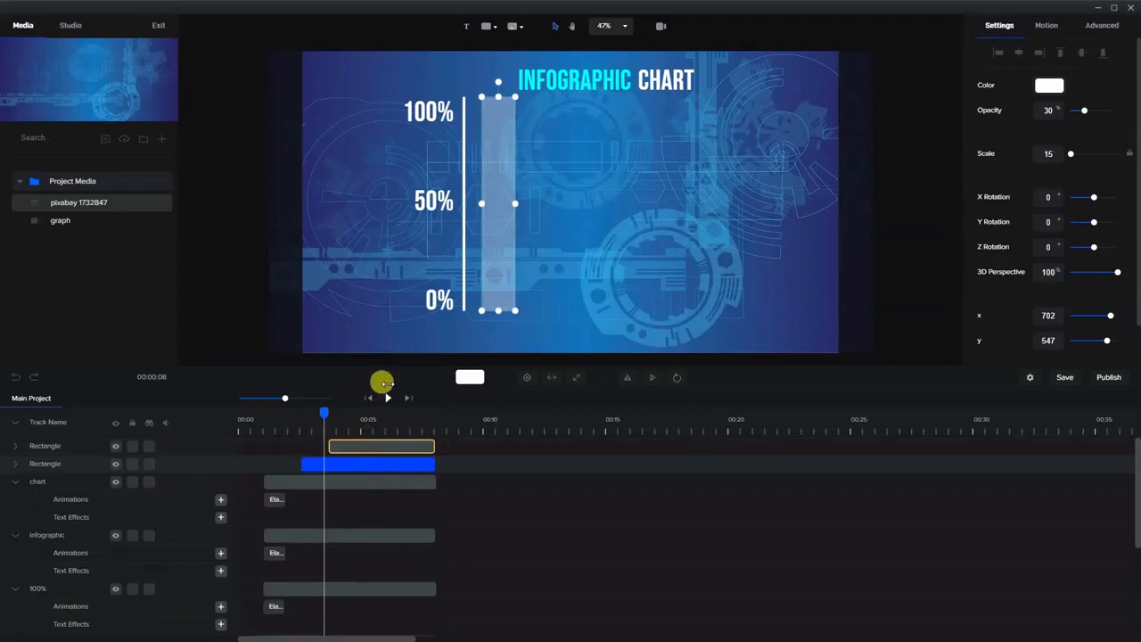
left_click(496, 91)
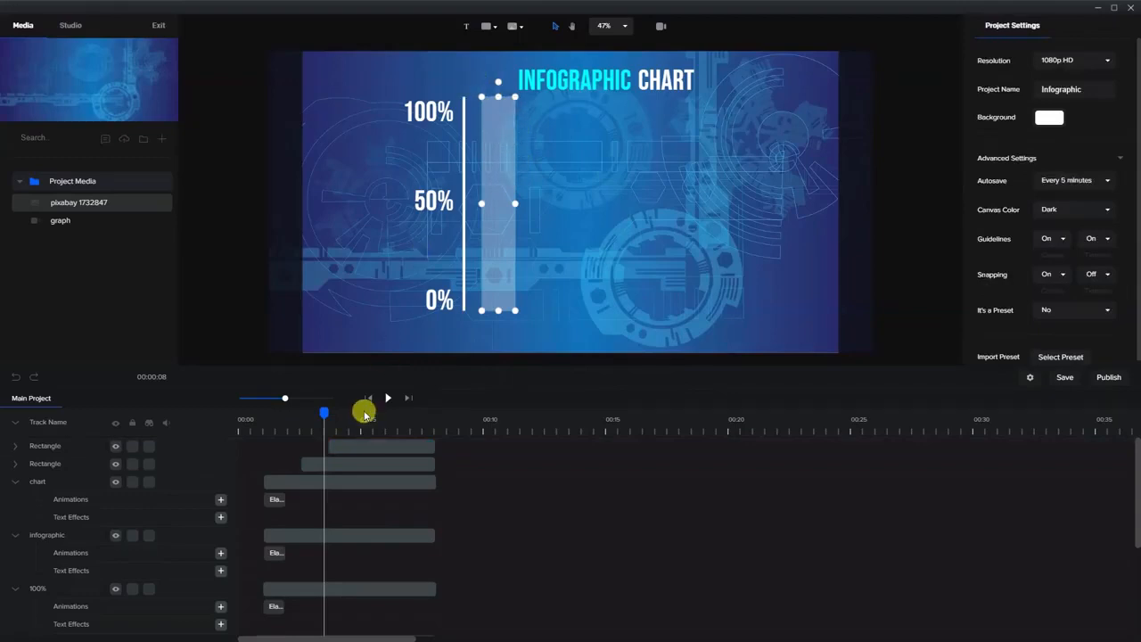
left_click(342, 445)
left_click_drag(324, 413, 386, 444)
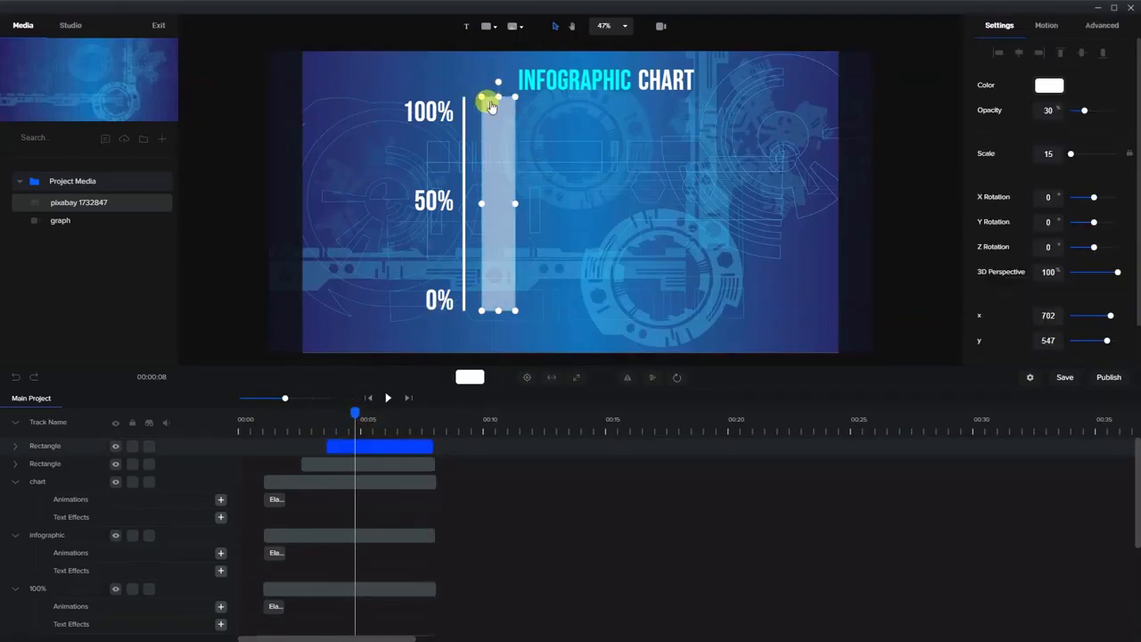
Step: Lower the top of the copied bar to between the 50% and 100% labels and set its opacity to 100%
left_click_drag(499, 96, 508, 160)
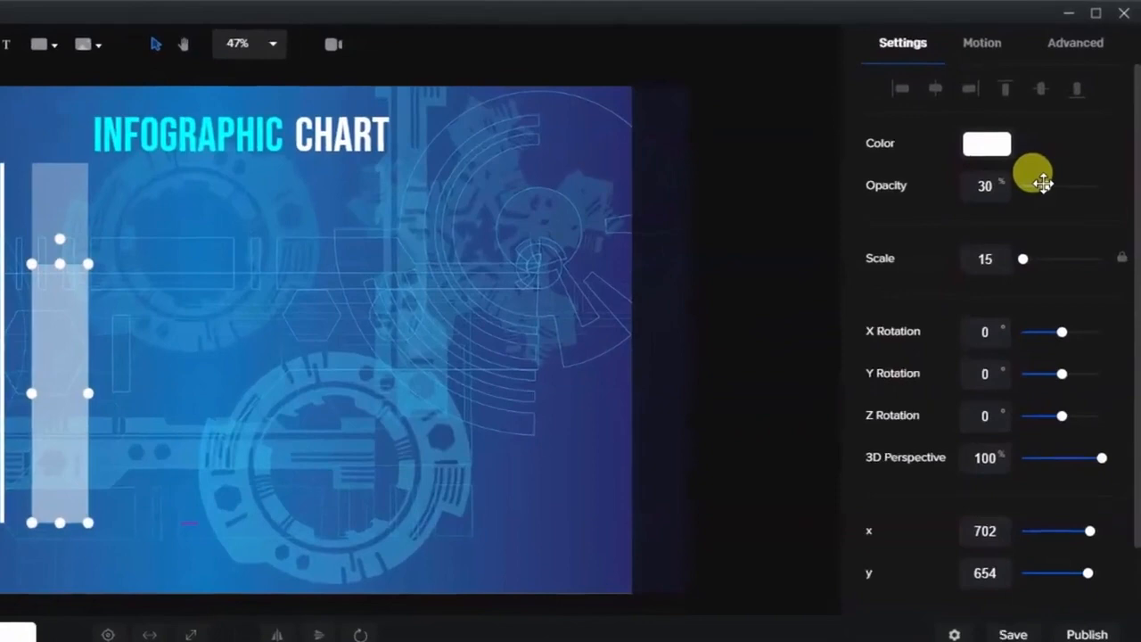
left_click_drag(1084, 111, 1095, 110)
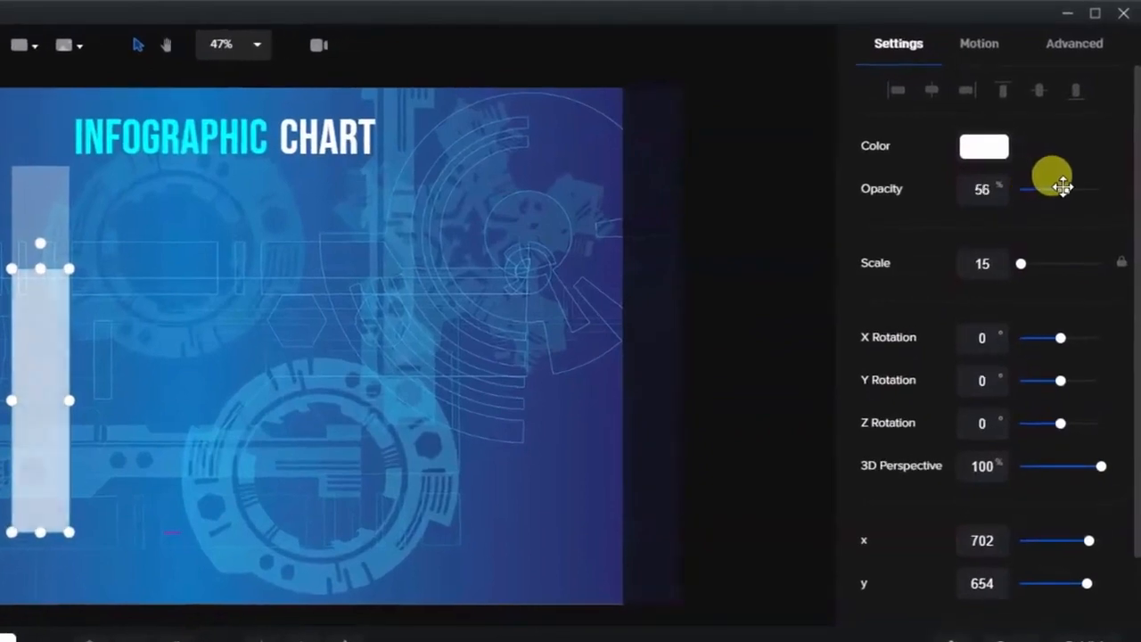
left_click_drag(1062, 185, 1100, 186)
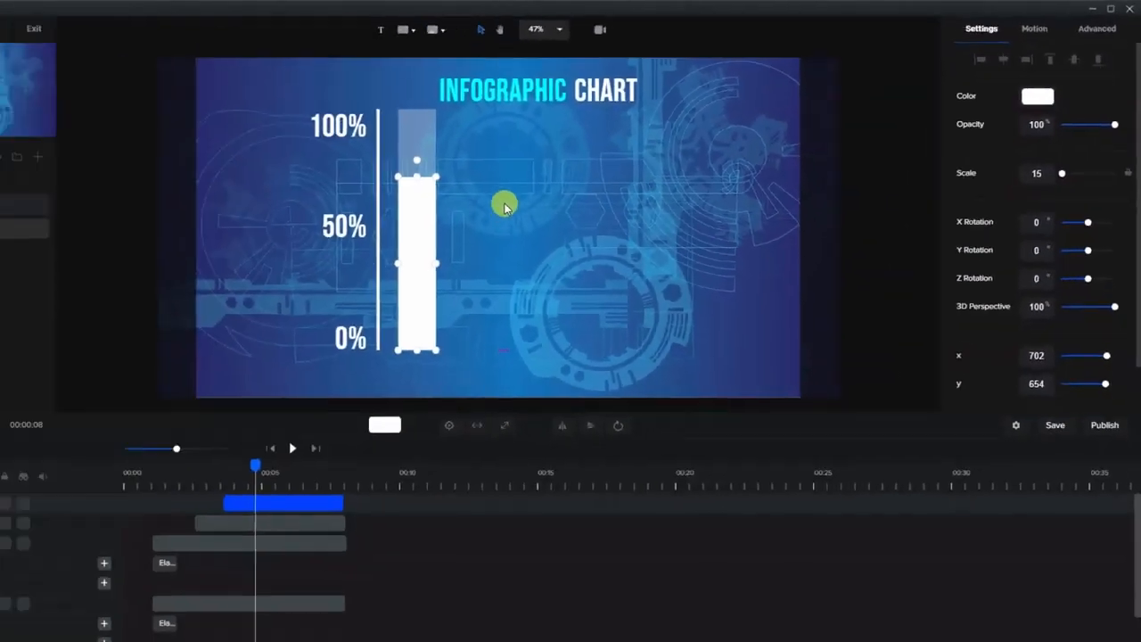
left_click(504, 207)
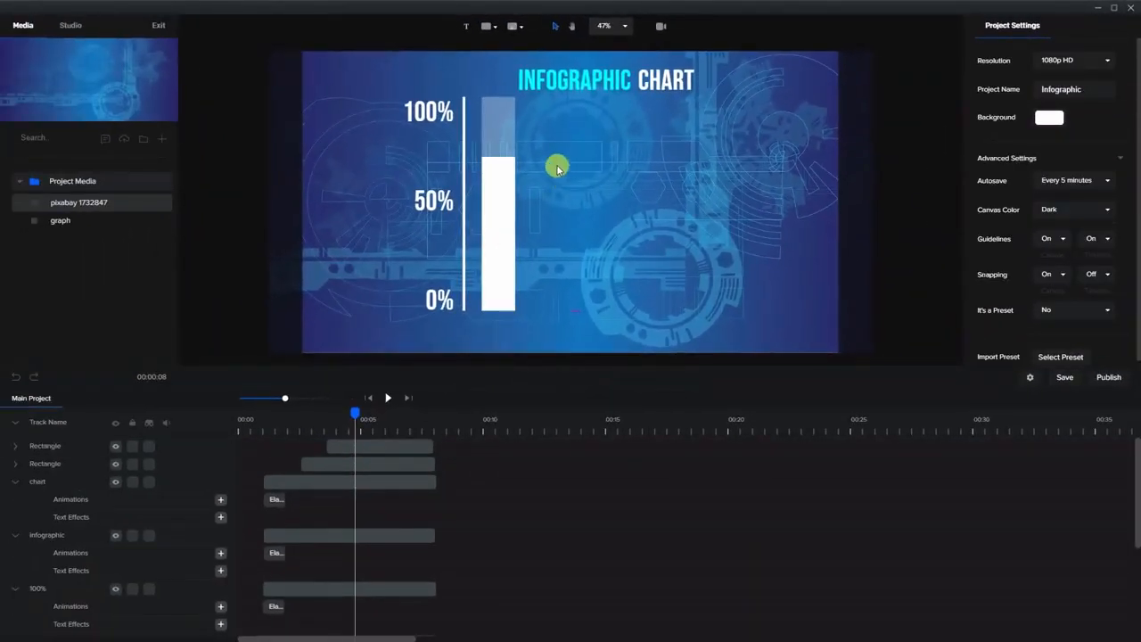
left_click(503, 199)
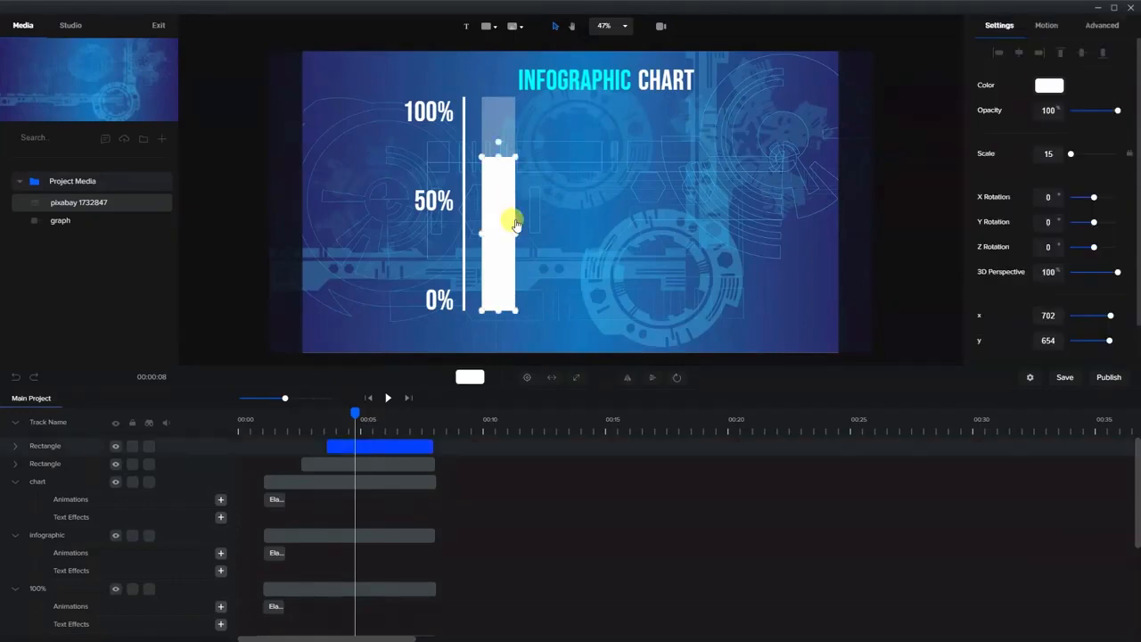
left_click(554, 286)
Step: Duplicate the 0% label and move the copy to the empty area beside the bar's base
left_click(435, 306)
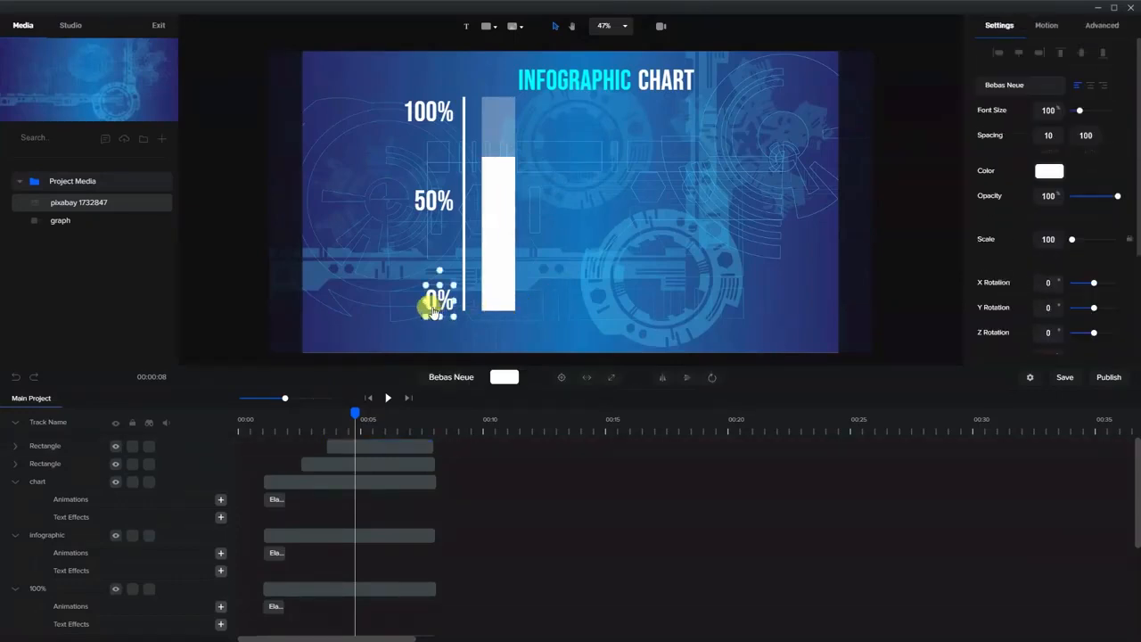
left_click(369, 446)
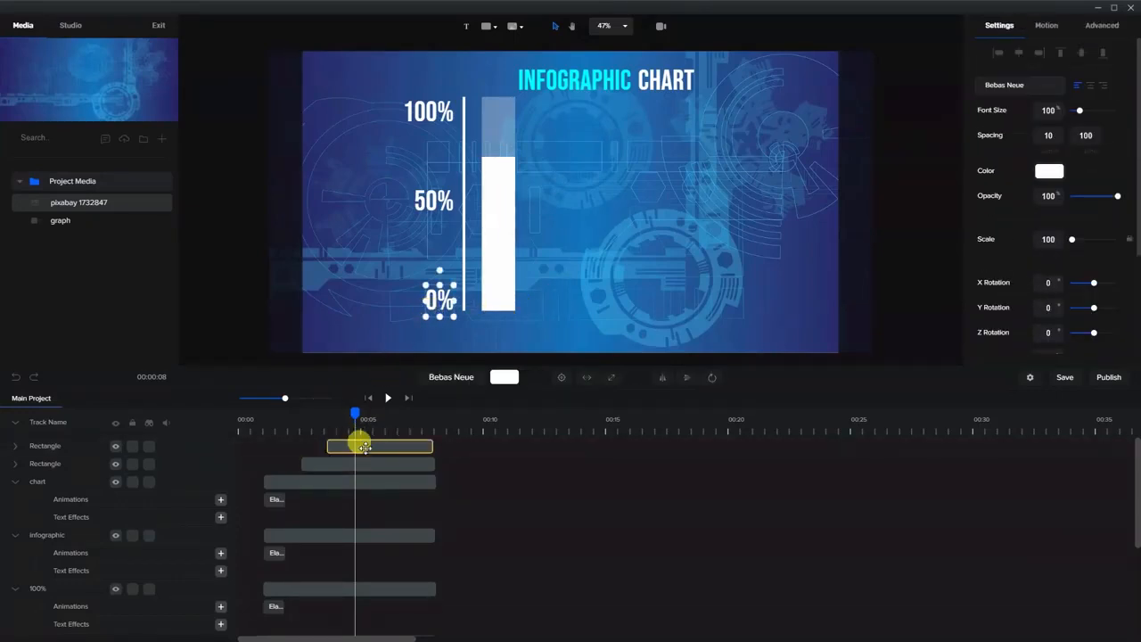
scroll(365, 446, "down", 4)
right_click(368, 535)
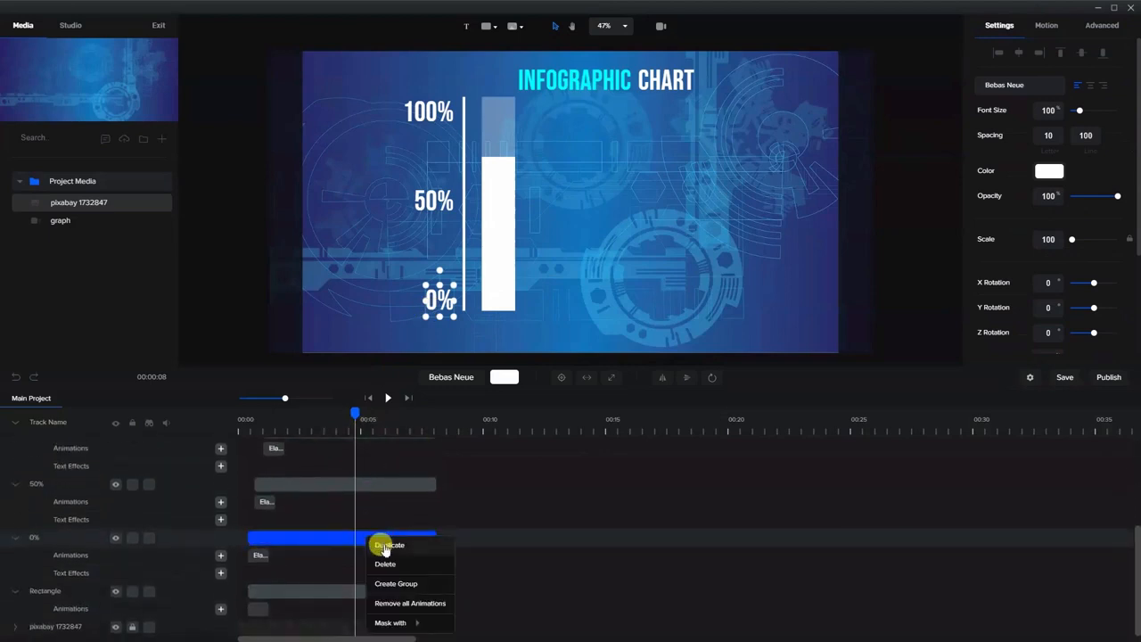
left_click(385, 545)
left_click_drag(432, 306, 559, 330)
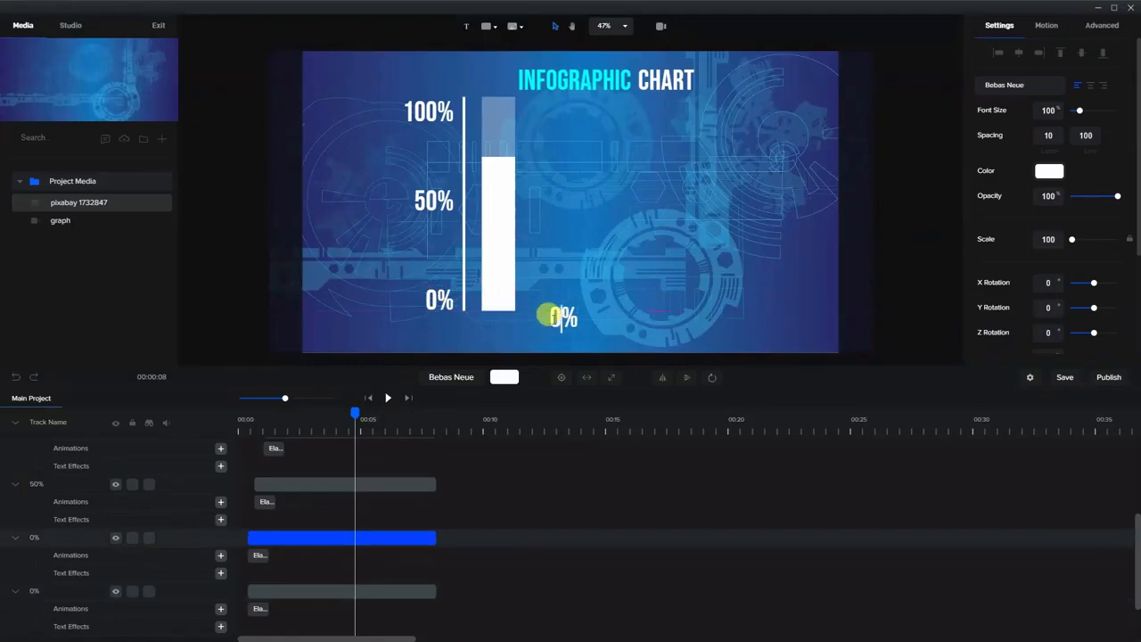
Step: Change the copied label's text to A and centre it directly beneath the bar
left_click(564, 316)
left_click(567, 316)
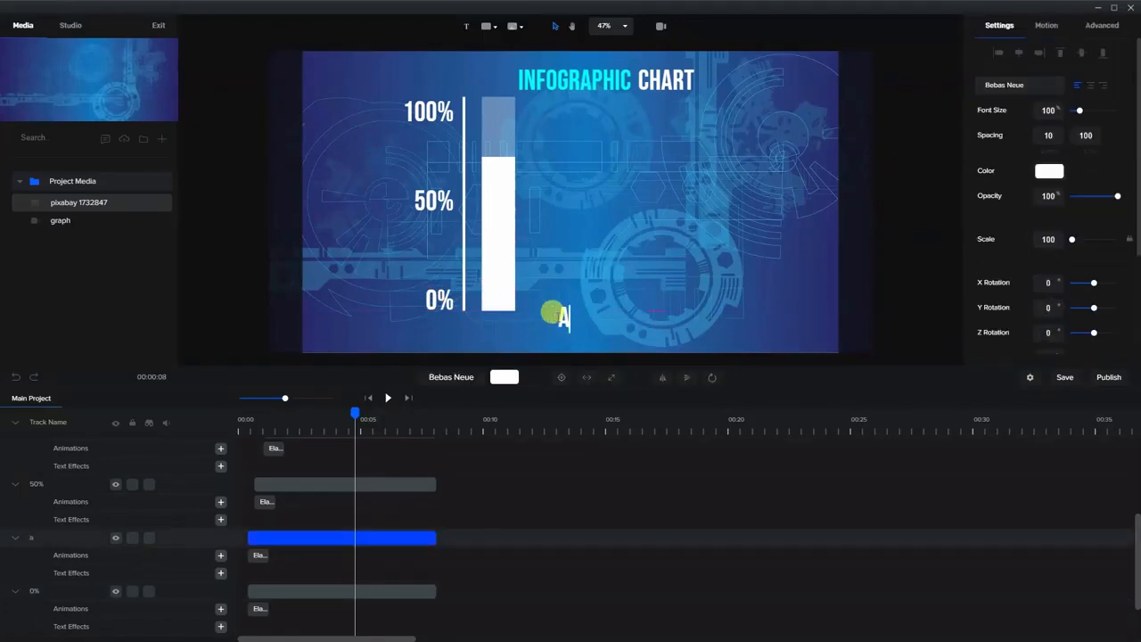
left_click(614, 254)
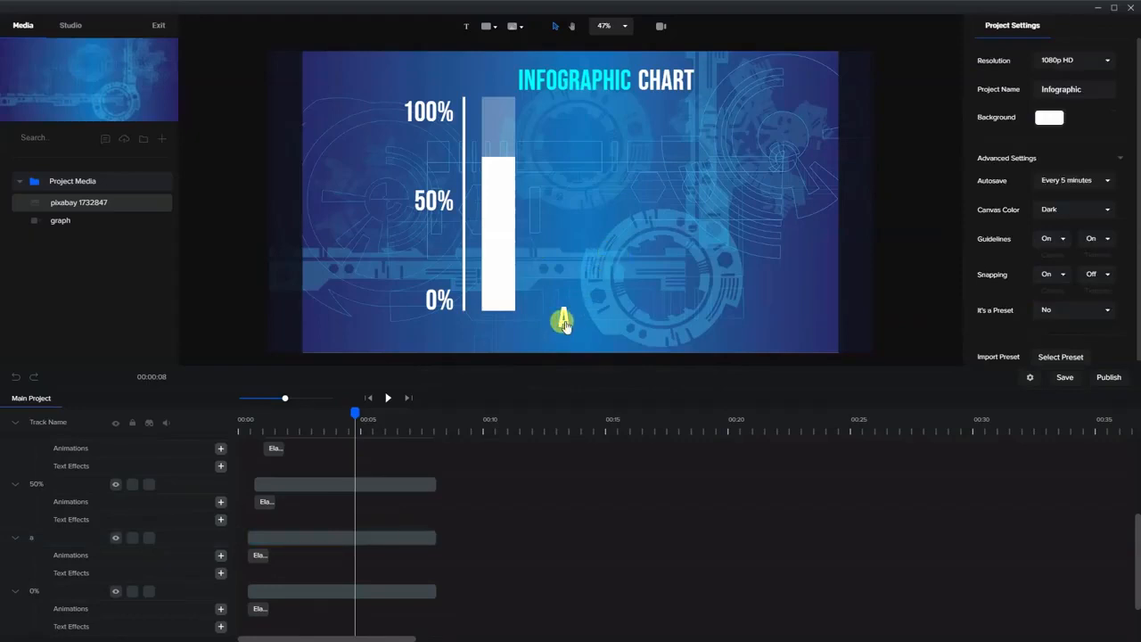
left_click_drag(563, 321, 499, 334)
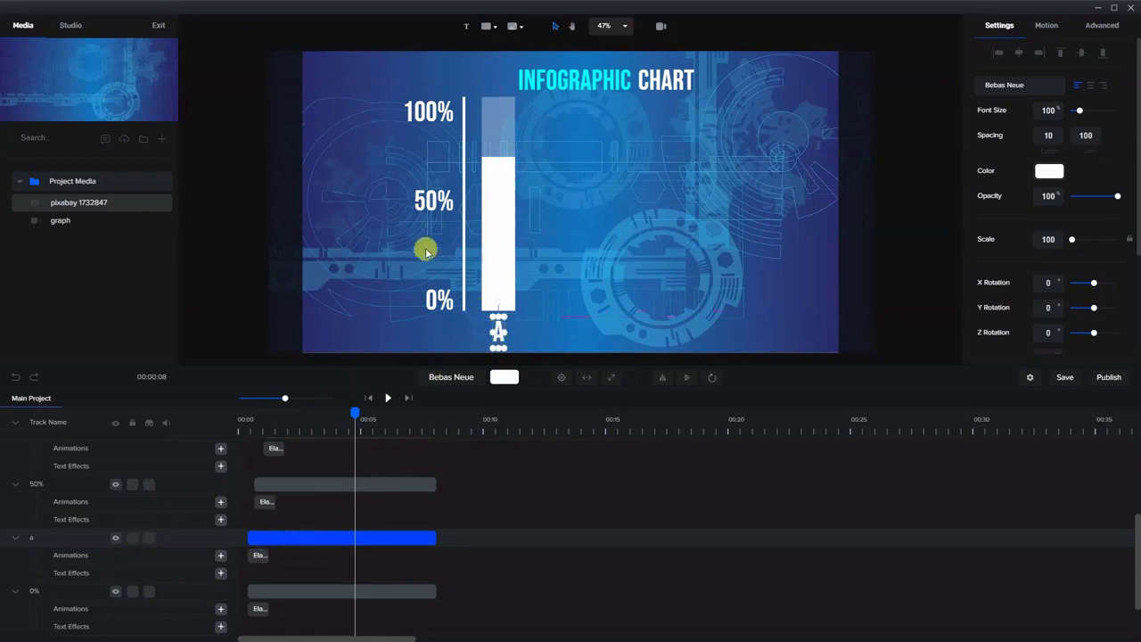
Step: Move the A label's track just below the two bar tracks and align its clip start with the translucent bar's
left_click_drag(31, 541, 62, 484)
left_click(267, 484)
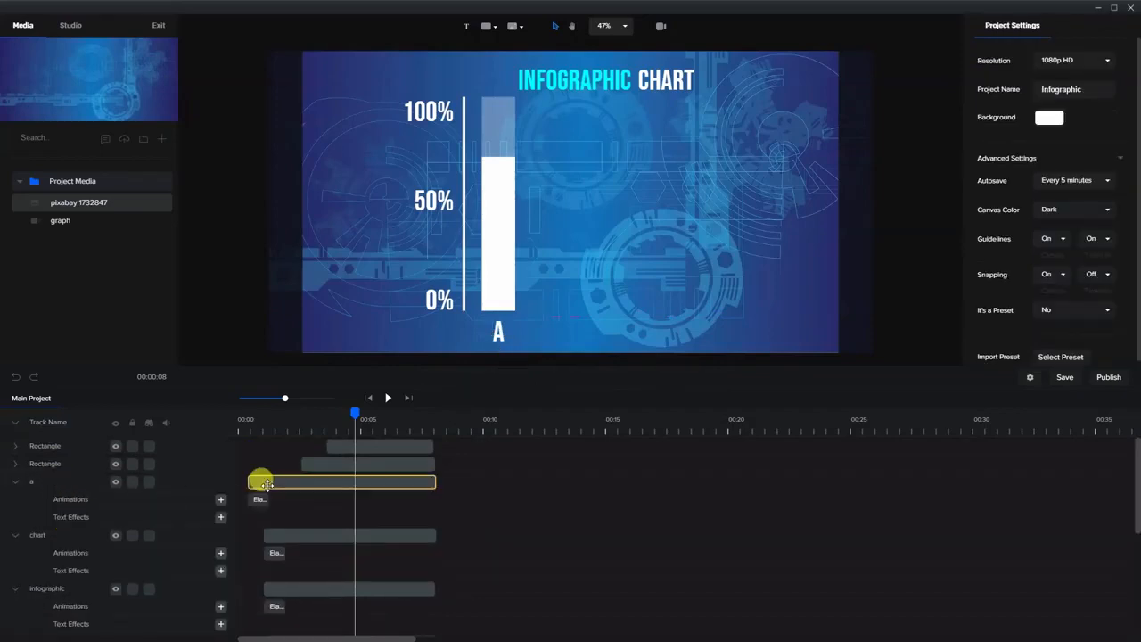
left_click_drag(250, 482, 304, 482)
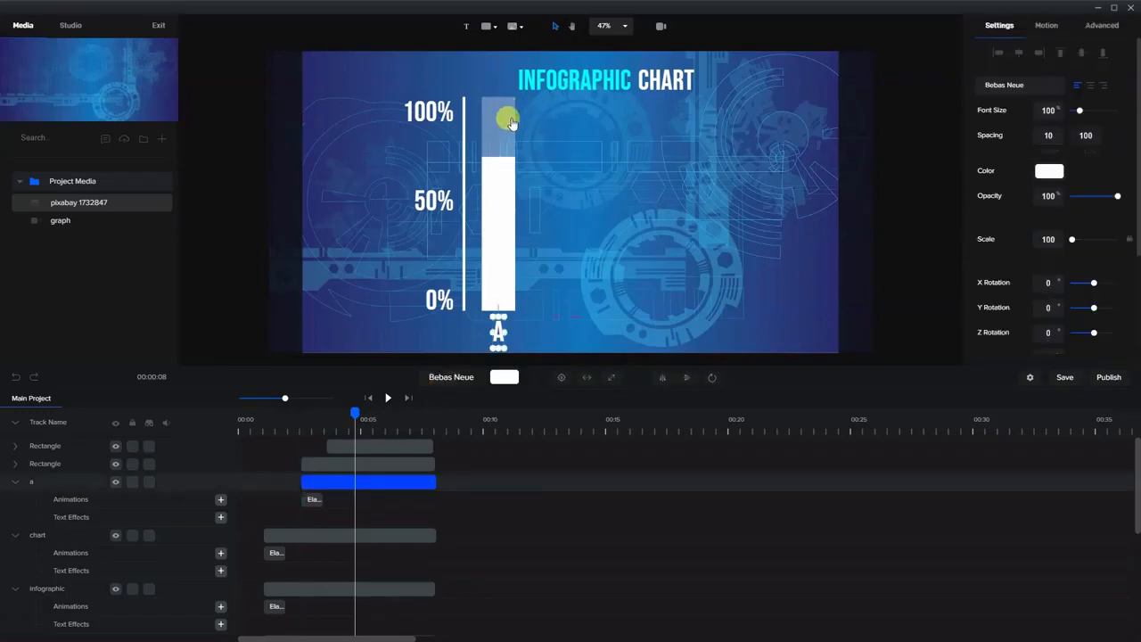
Step: Delete the copied elastic animation from the A label
left_click(317, 499)
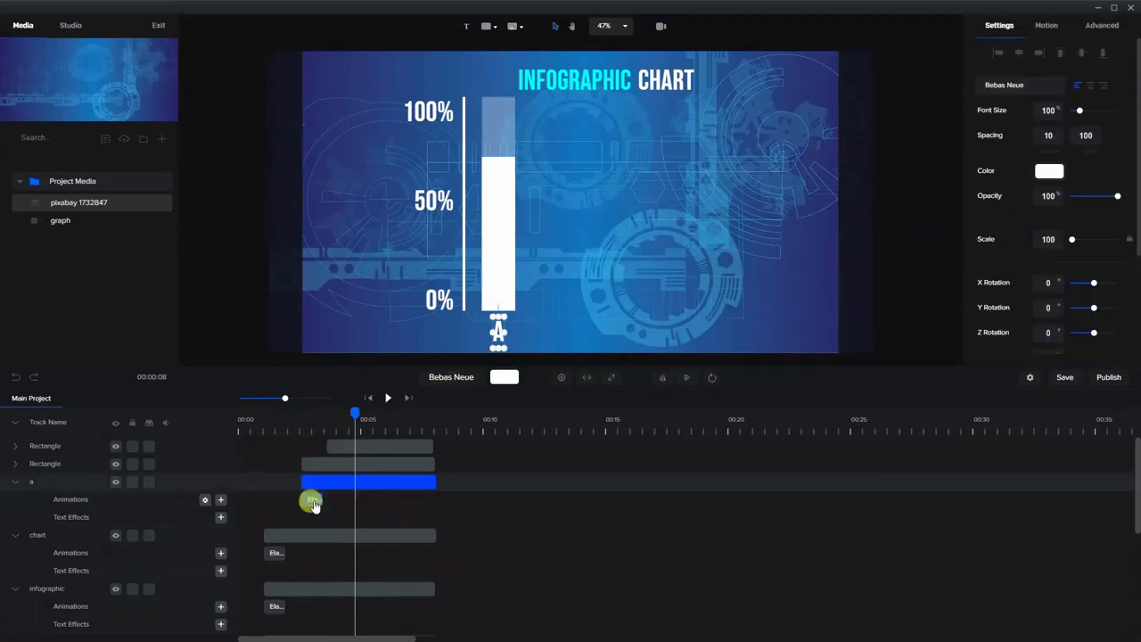
right_click(313, 501)
left_click(328, 528)
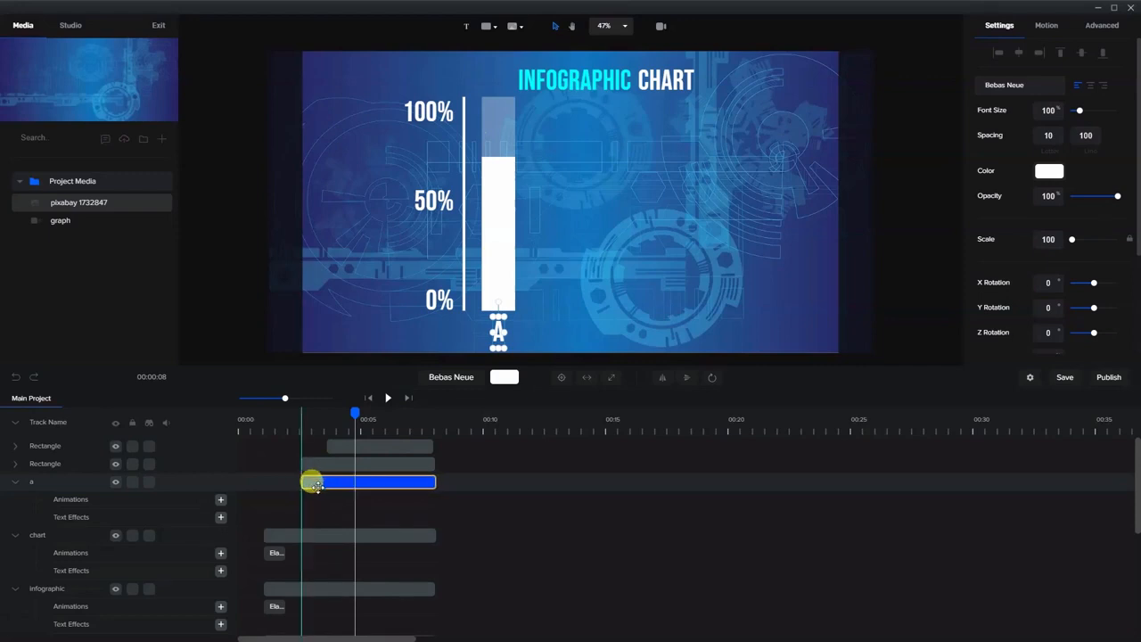
left_click(558, 263)
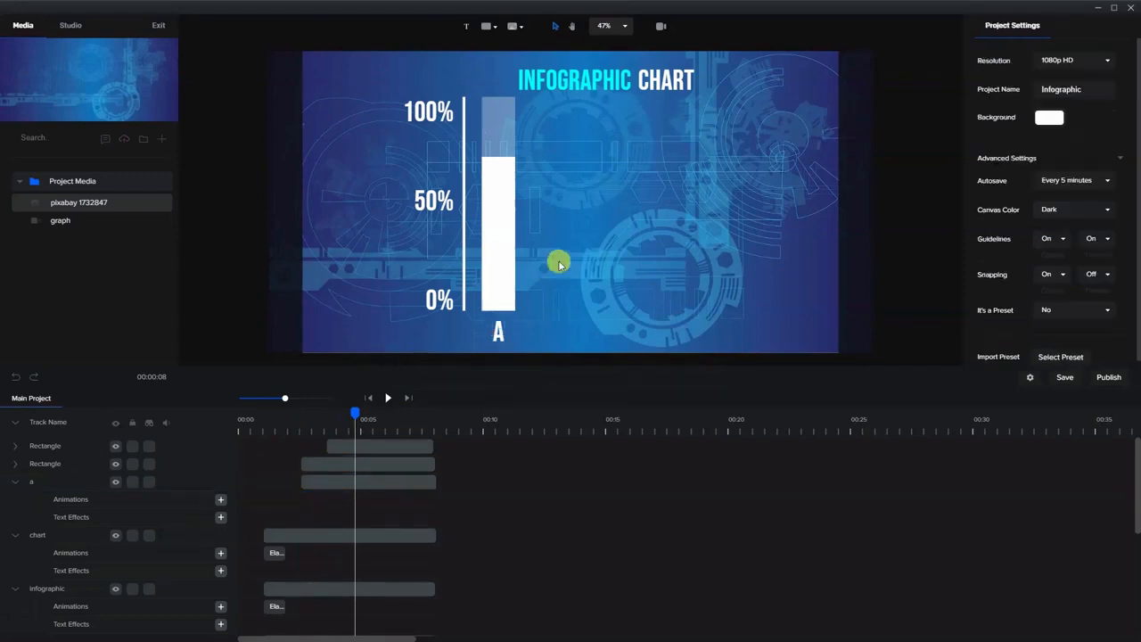
Step: Apply the Slide Right entrance animation to the translucent bar
left_click(502, 131)
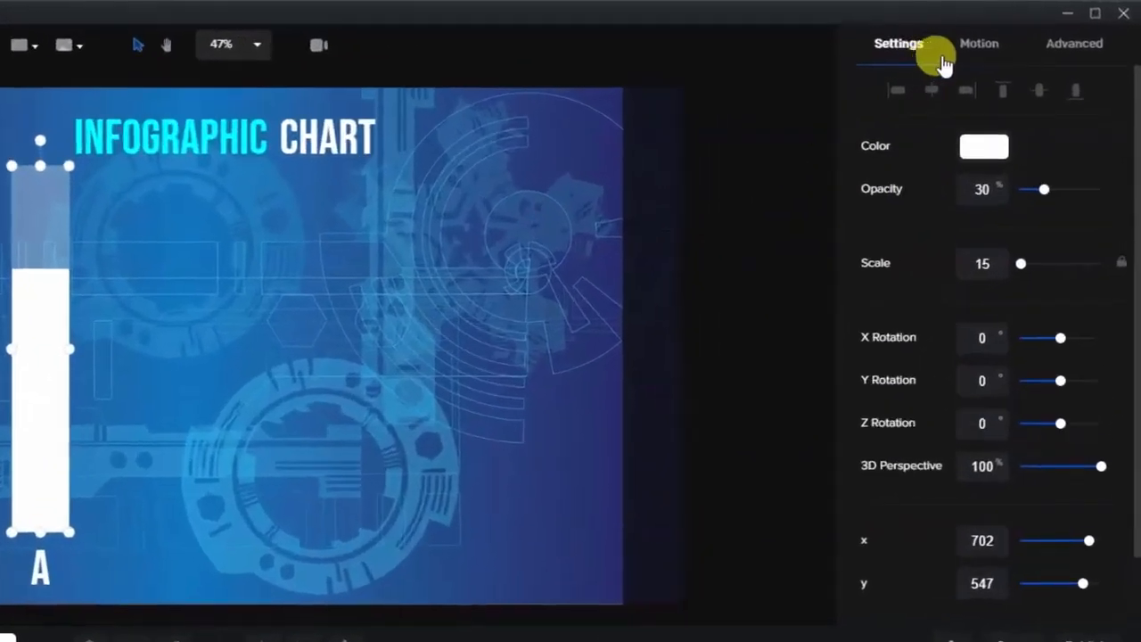
left_click(1044, 28)
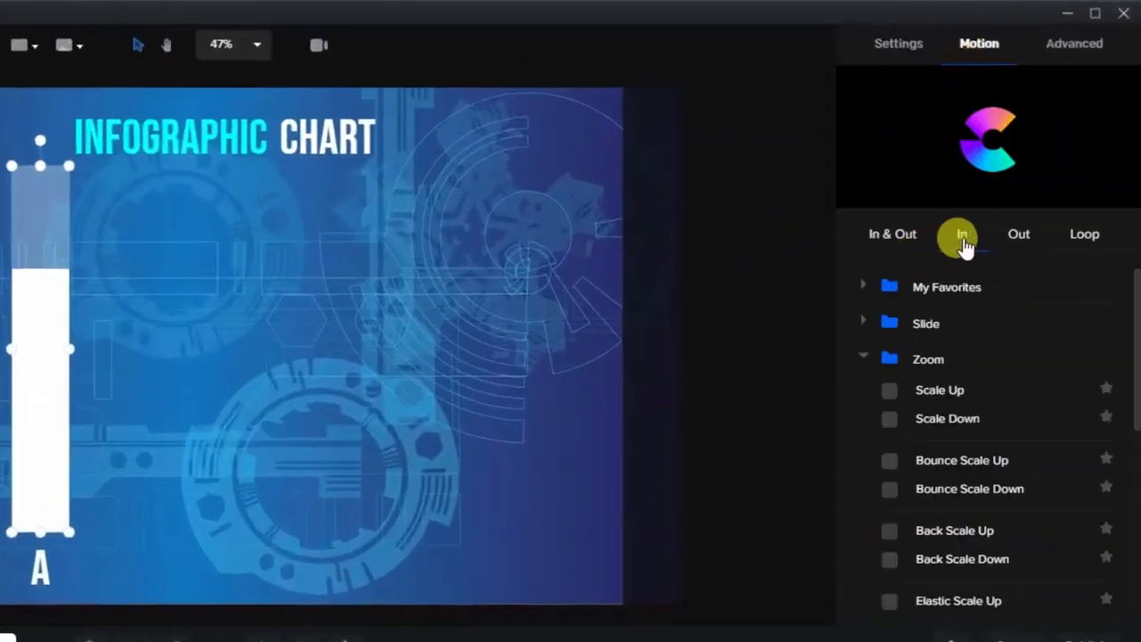
left_click(960, 236)
left_click(869, 359)
left_click(857, 322)
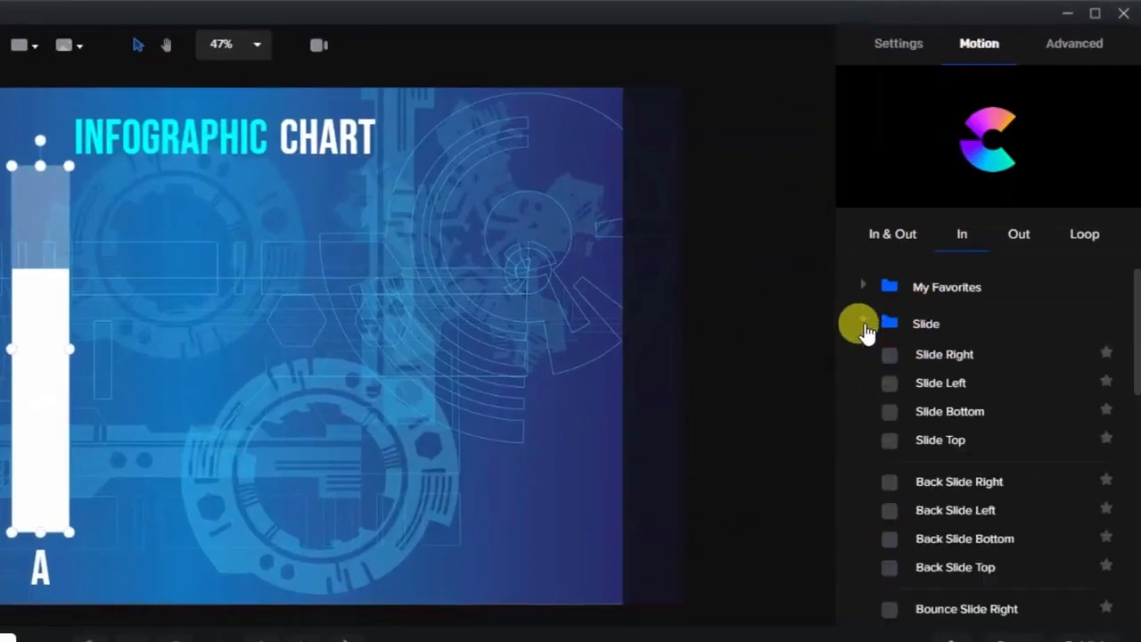
left_click(889, 355)
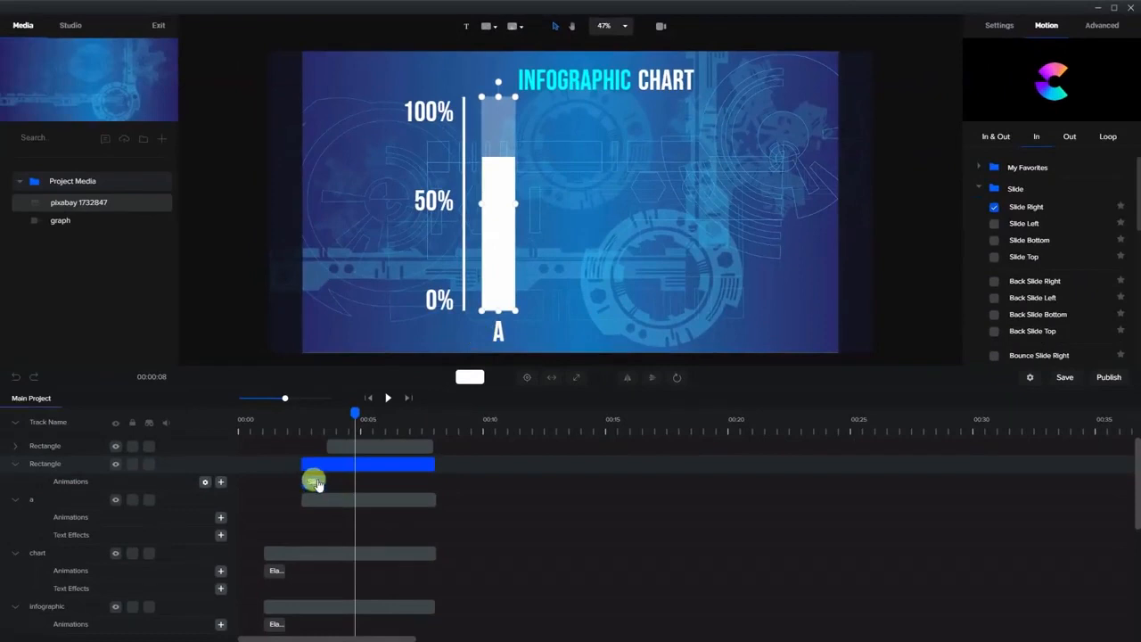
Step: Set the Starting X of the translucent bar's Slide Right animation to -100
left_click(314, 483)
left_click_drag(352, 414, 311, 443)
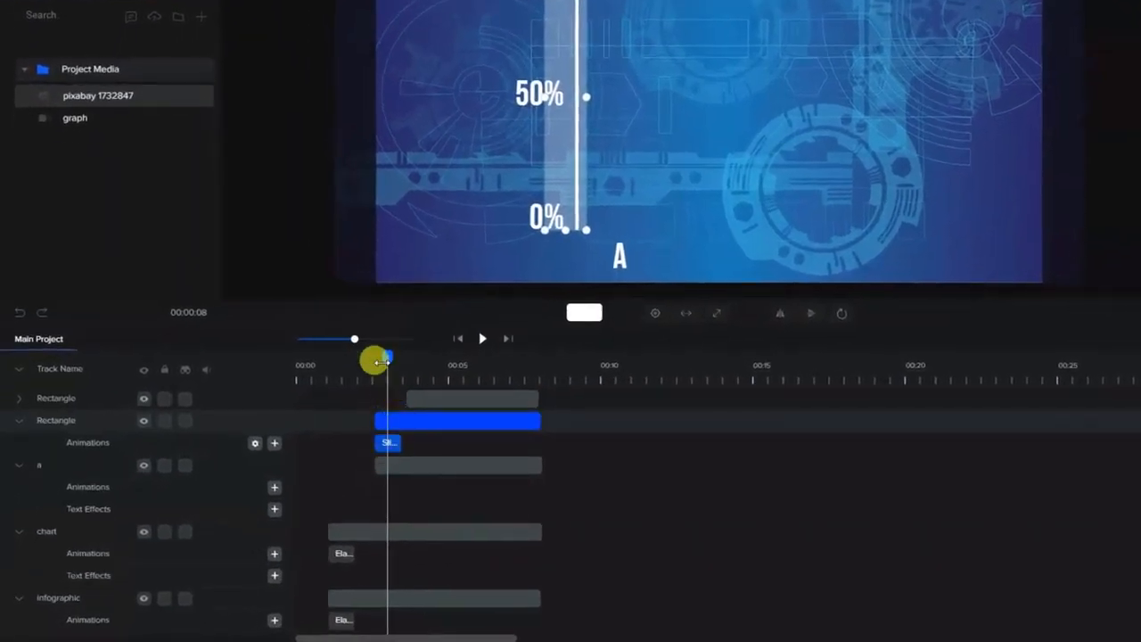
left_click_drag(381, 361, 382, 359)
right_click(385, 443)
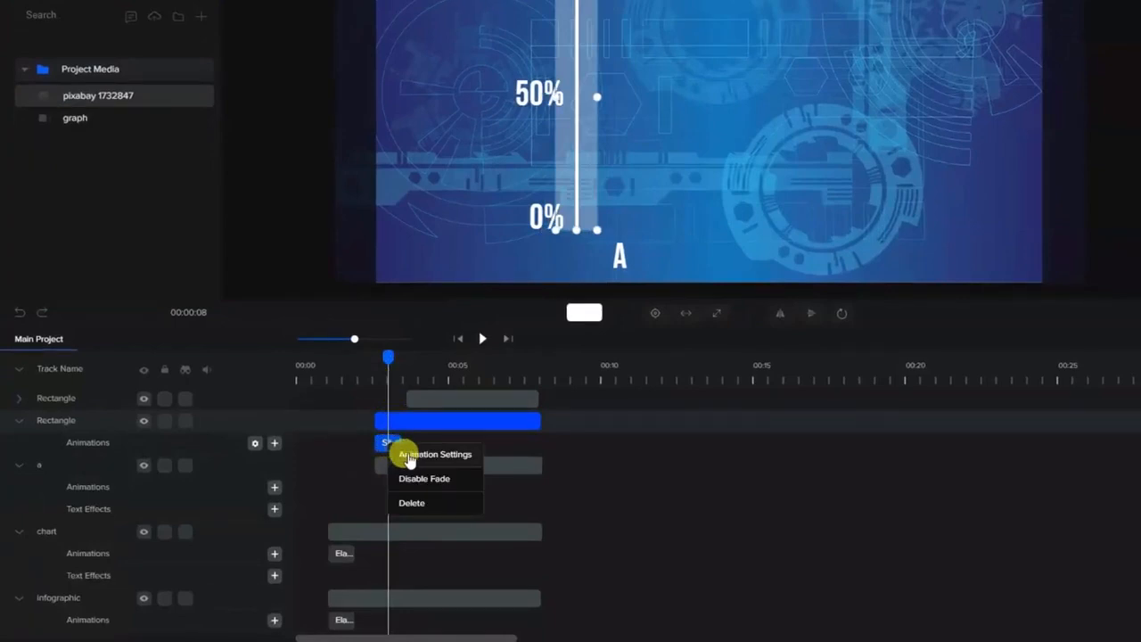
left_click(409, 456)
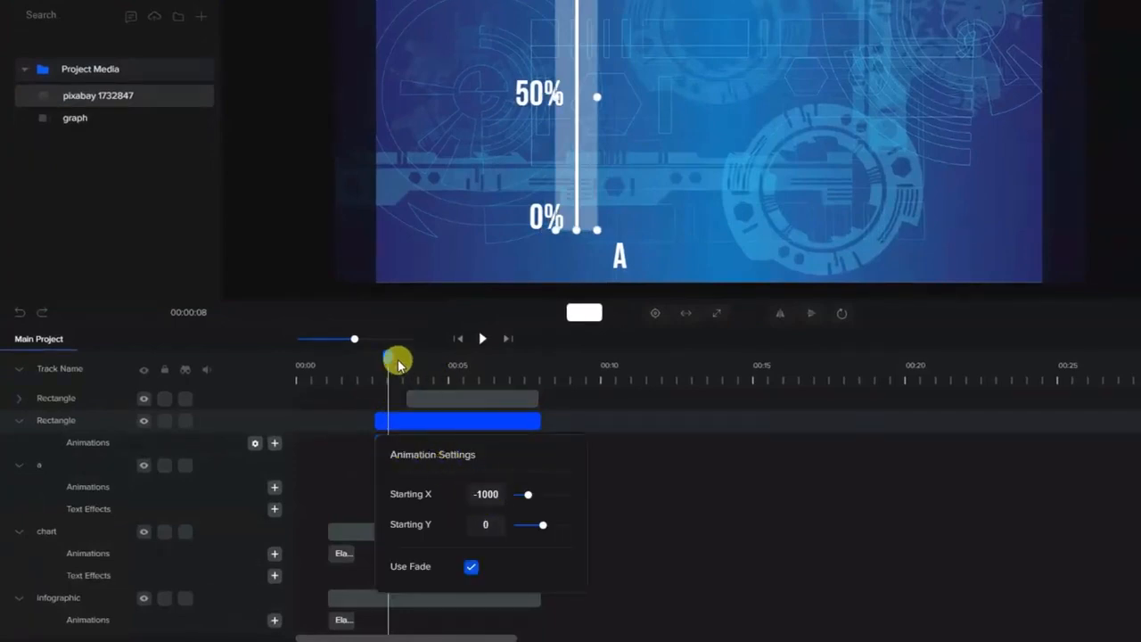
left_click_drag(387, 357, 374, 355)
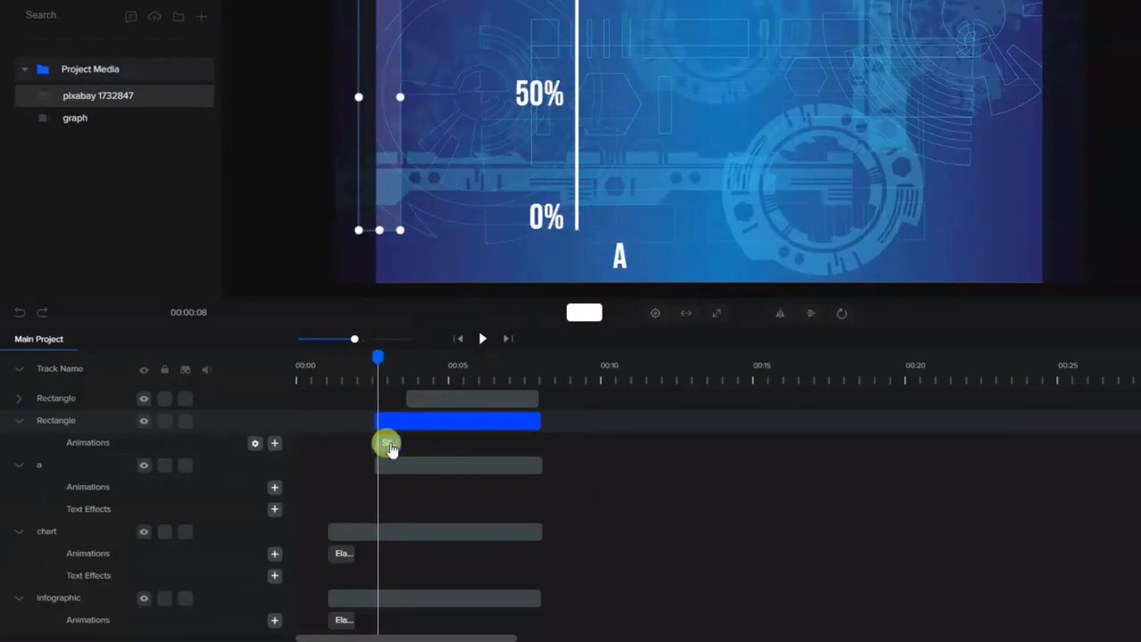
left_click(388, 443)
left_click(410, 456)
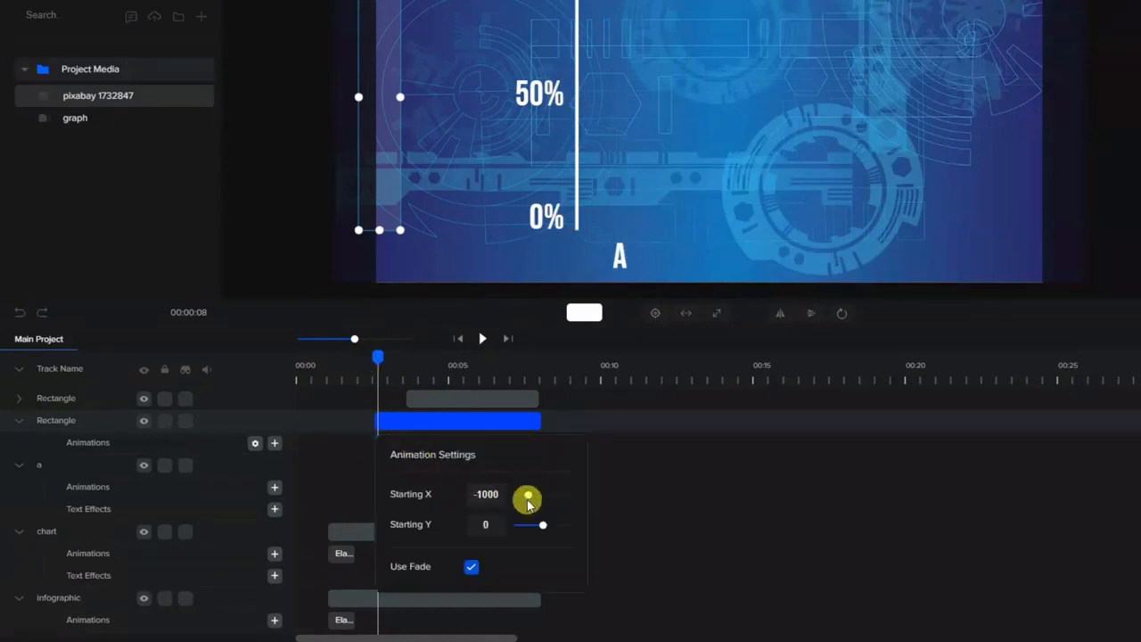
left_click_drag(526, 496, 541, 505)
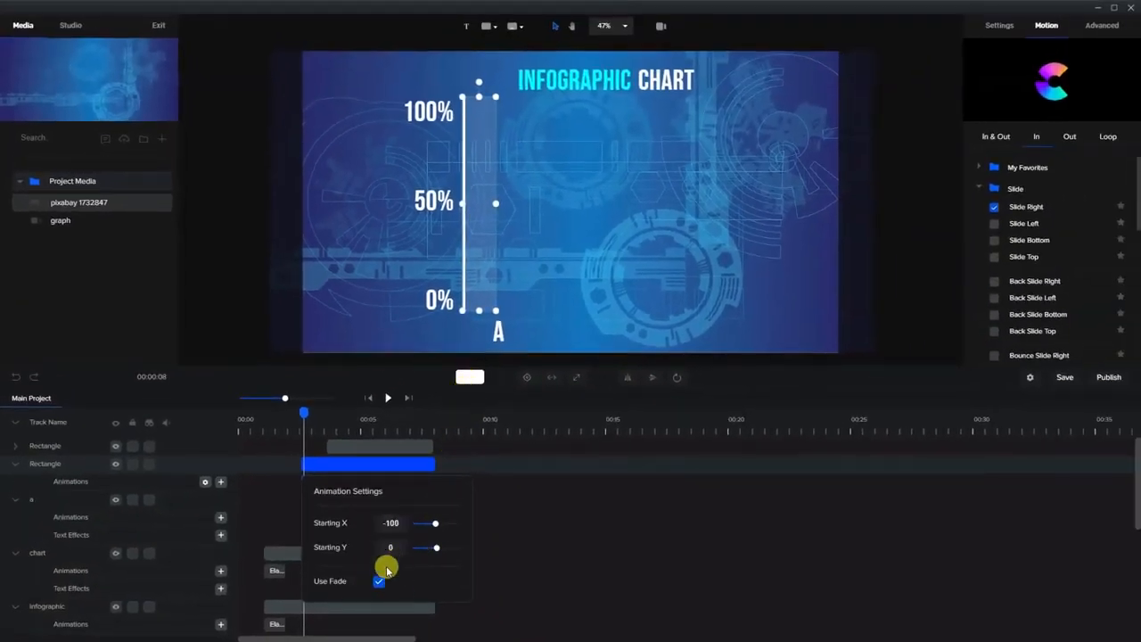
left_click(484, 536)
Step: Copy the translucent bar's Slide Right animation onto the A label
left_click_drag(305, 413, 312, 479)
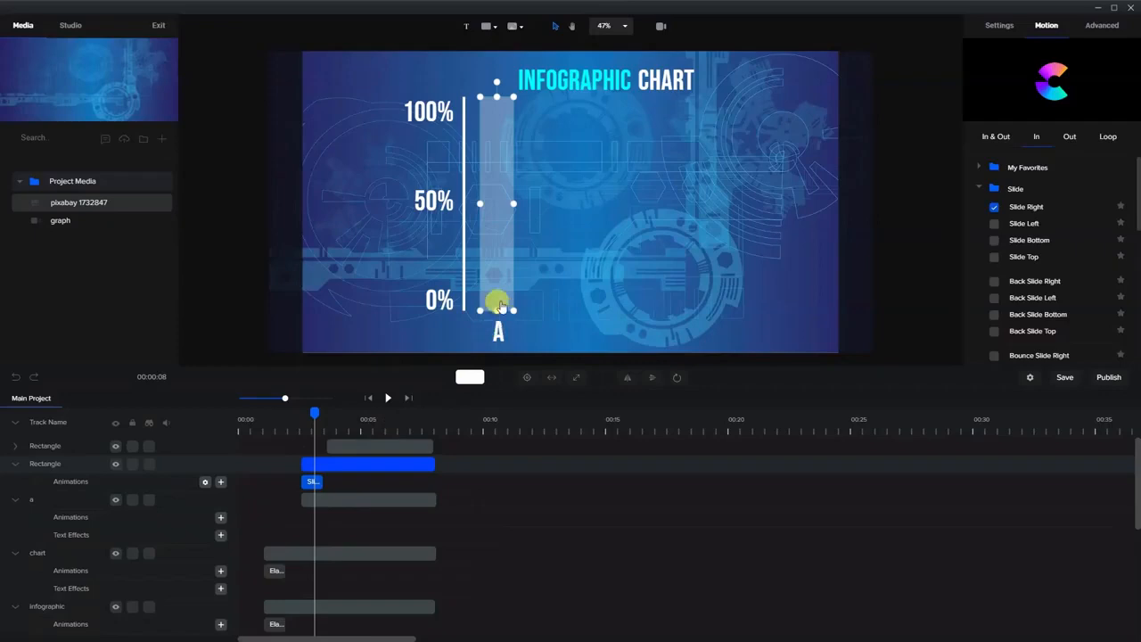
left_click(309, 499)
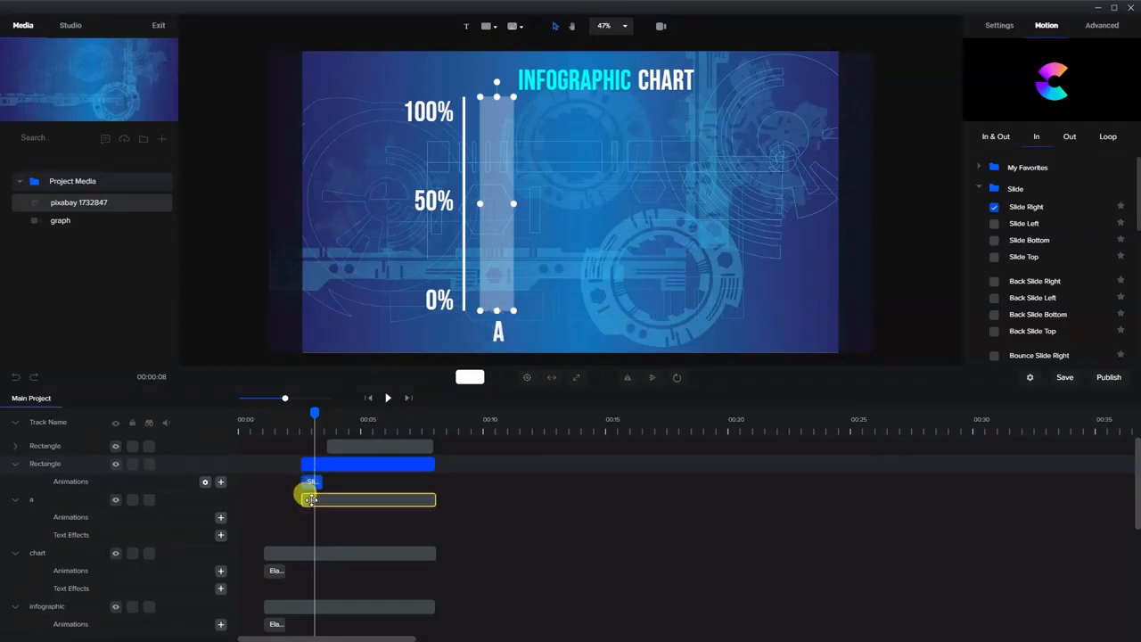
left_click(317, 499)
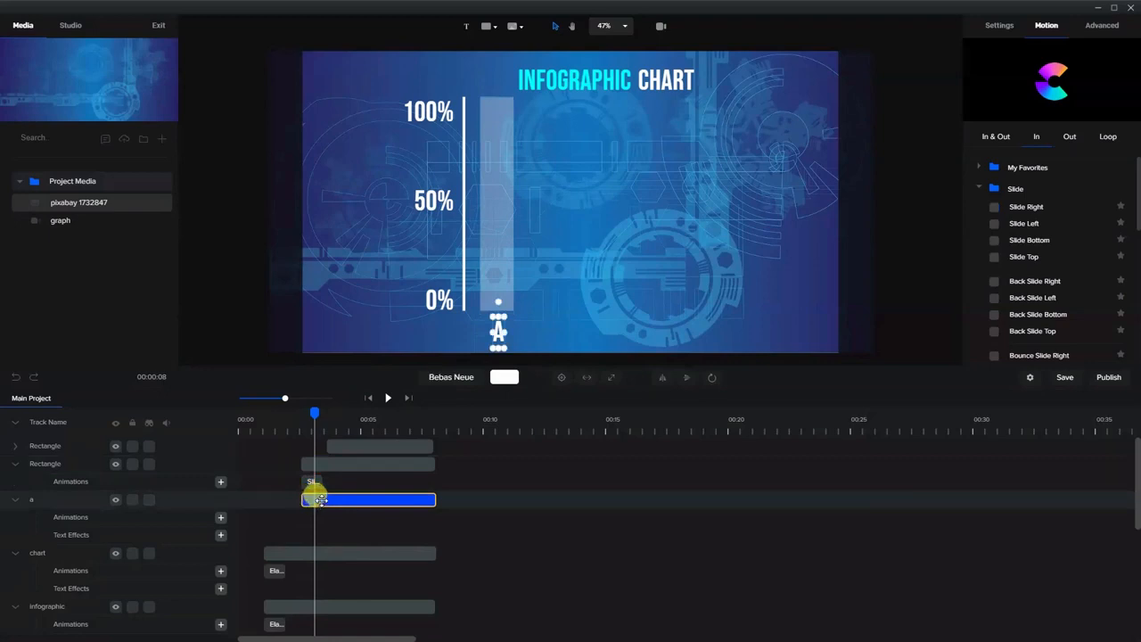
key("ctrl+v")
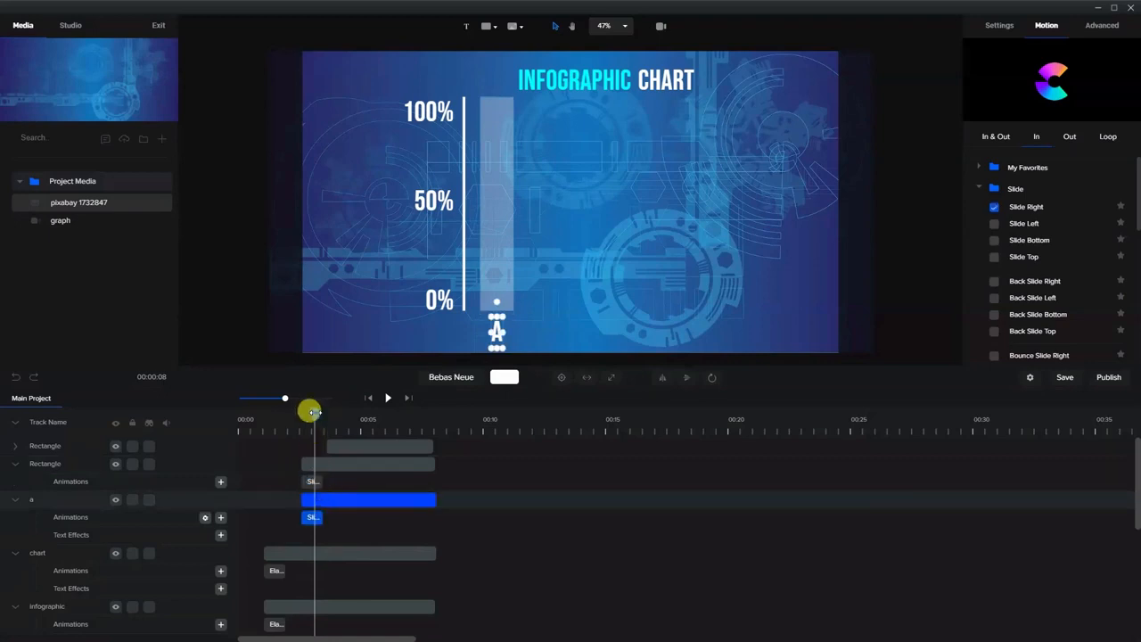
Step: Shift the white bar's clip to start just after the translucent bar's slide-in and end level with the other clips
left_click_drag(346, 438, 420, 438)
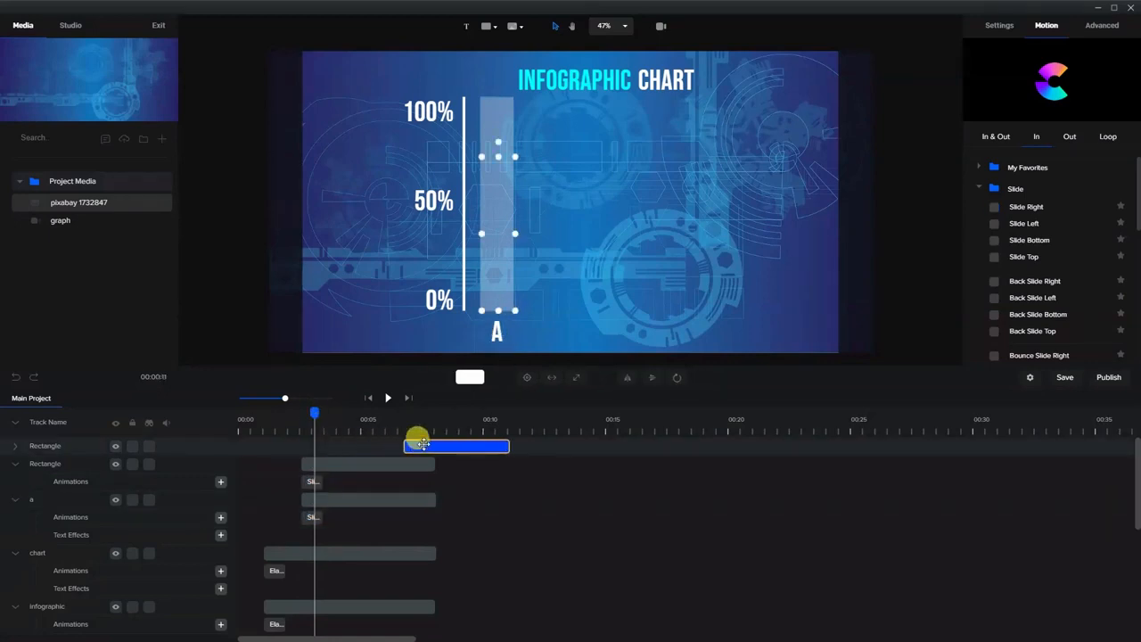
mouse_move(308, 409)
left_mouse_down()
mouse_move(280, 408)
mouse_move(327, 426)
mouse_move(294, 419)
mouse_move(314, 427)
mouse_move(327, 420)
left_mouse_up()
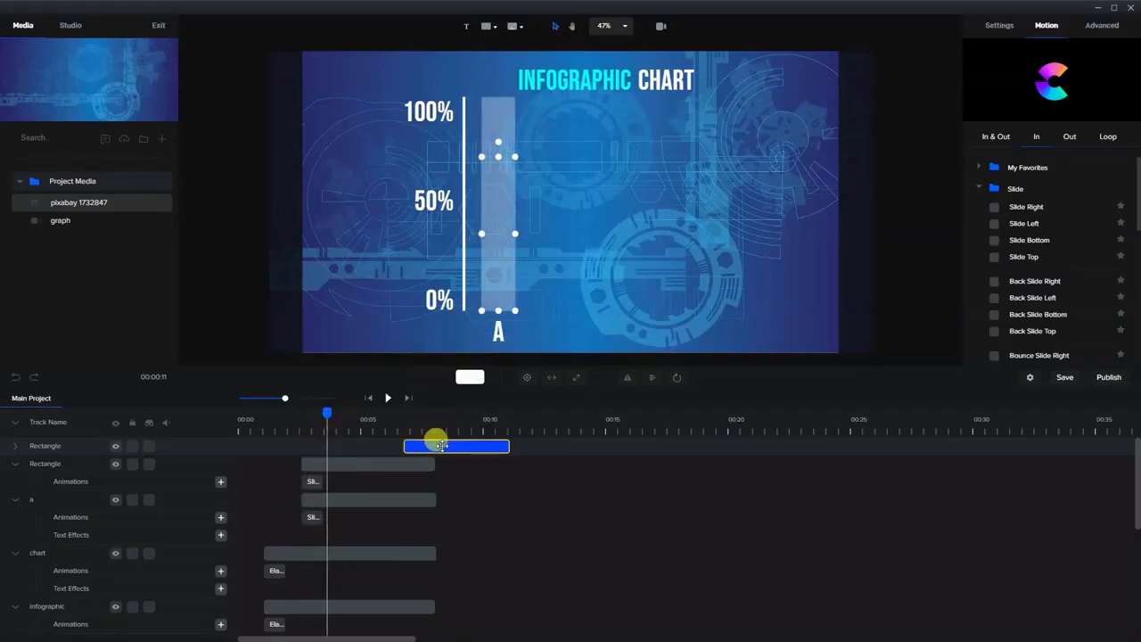
left_click_drag(436, 441, 343, 412)
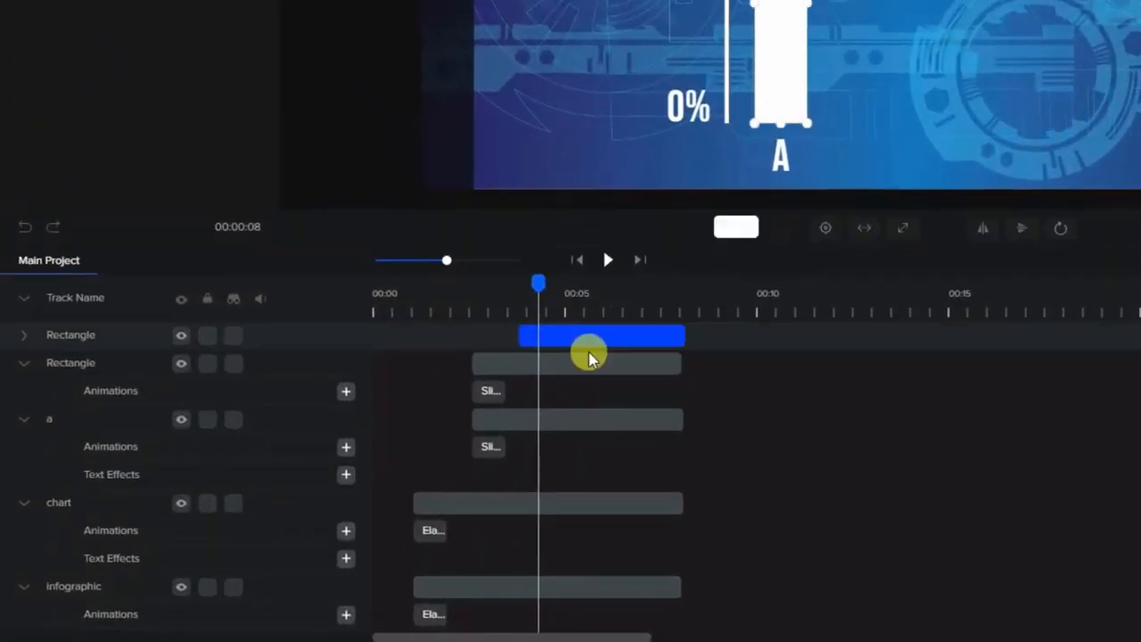
left_click_drag(588, 350, 583, 327)
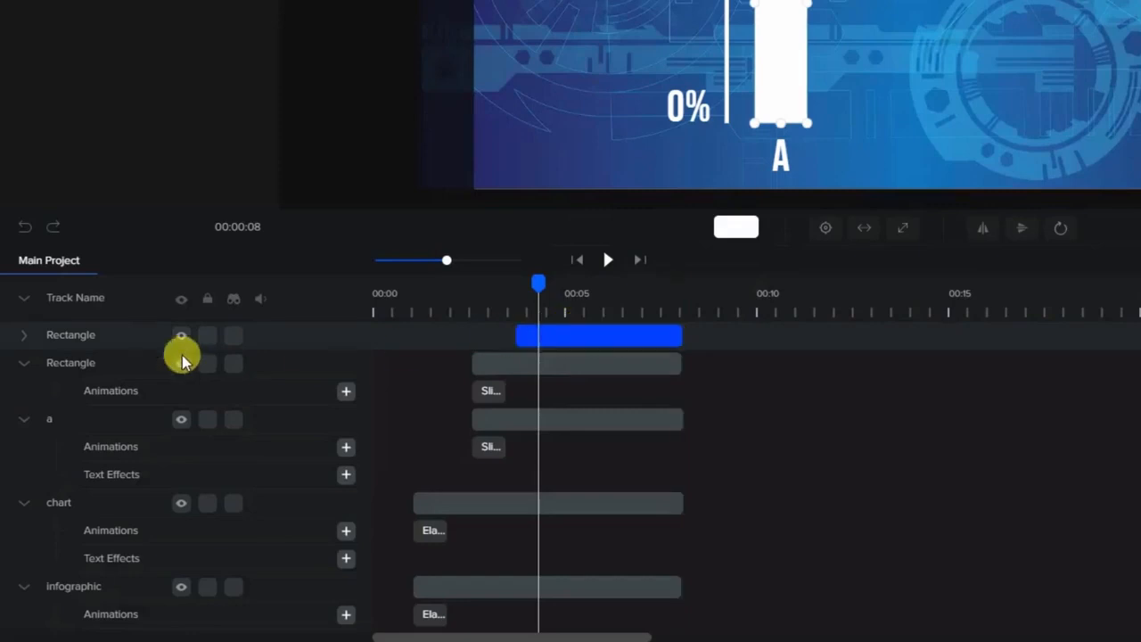
Step: Add a custom animation with only the Scale property enabled to the white bar
left_click(24, 341)
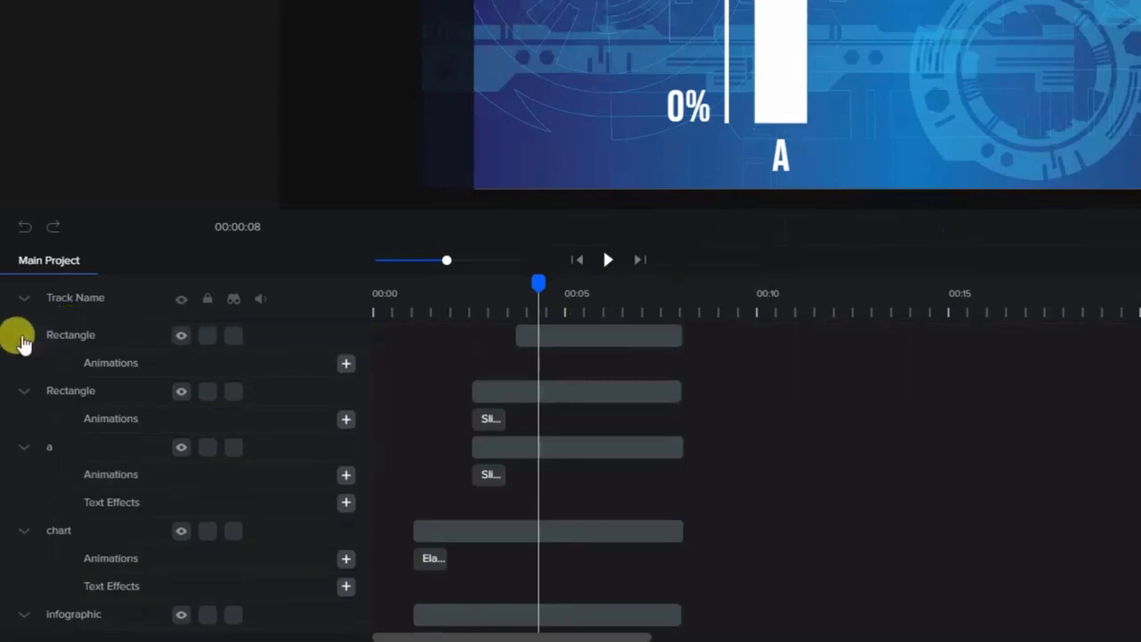
left_click(345, 366)
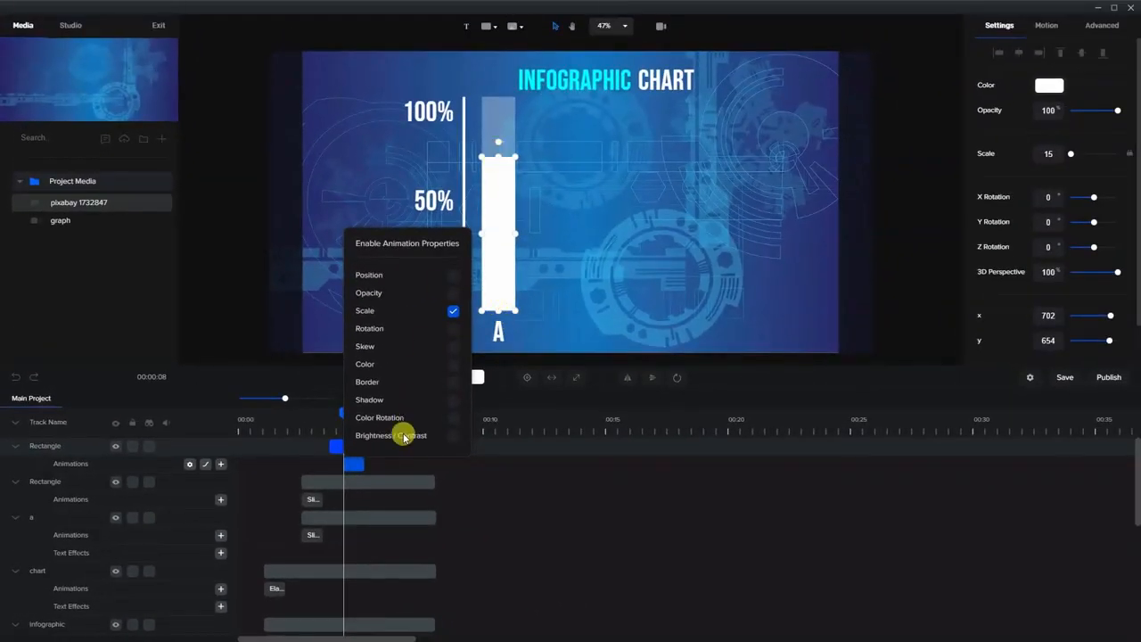
left_click(360, 460)
mouse_move(342, 411)
left_mouse_down()
mouse_move(375, 415)
mouse_move(338, 416)
left_mouse_up()
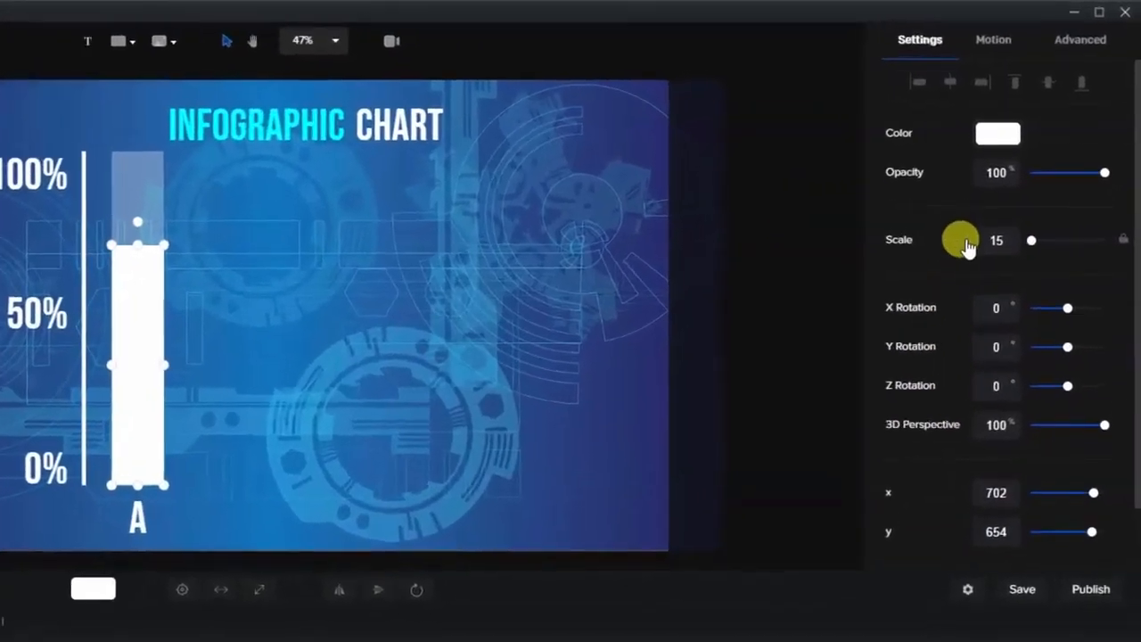
Step: Unlink the white bar's X and Y scale and set its Scale Y to 0
left_click(1124, 246)
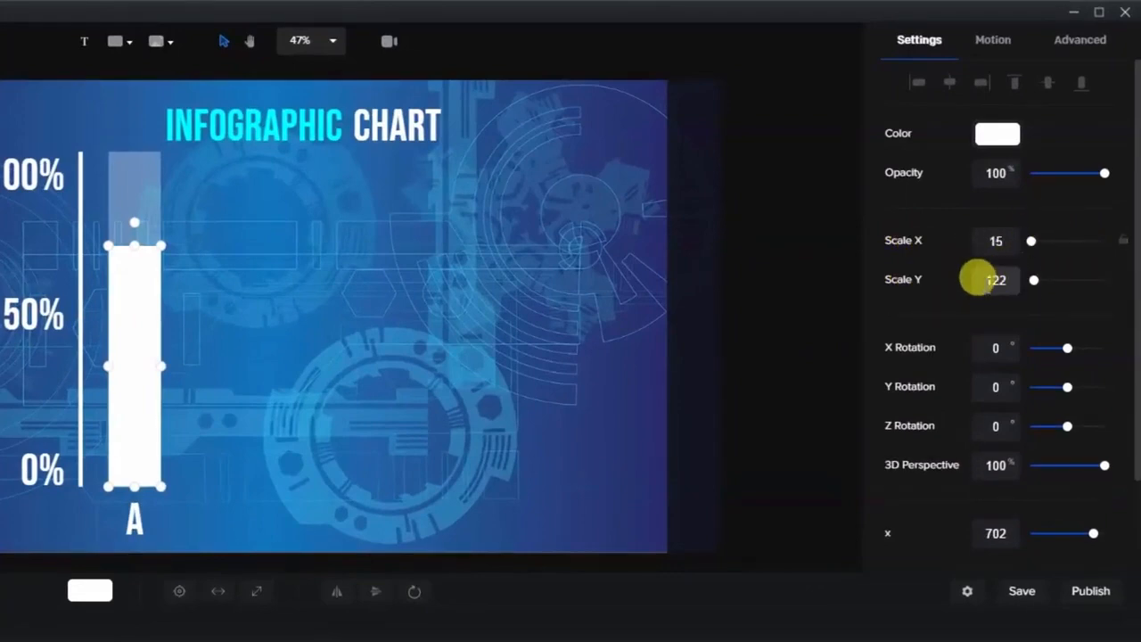
left_click_drag(978, 279, 1023, 294)
type("0")
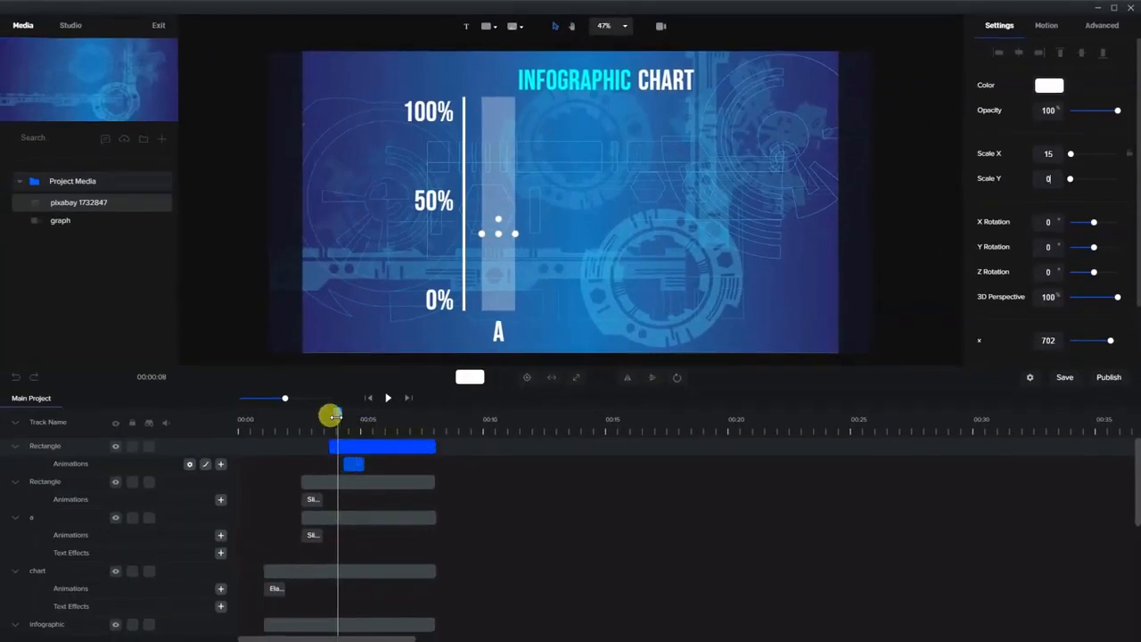
mouse_move(334, 416)
left_mouse_down()
mouse_move(285, 416)
mouse_move(367, 443)
mouse_move(335, 438)
left_mouse_up()
Step: Delete the Scale animation from the white bar
left_click(355, 466)
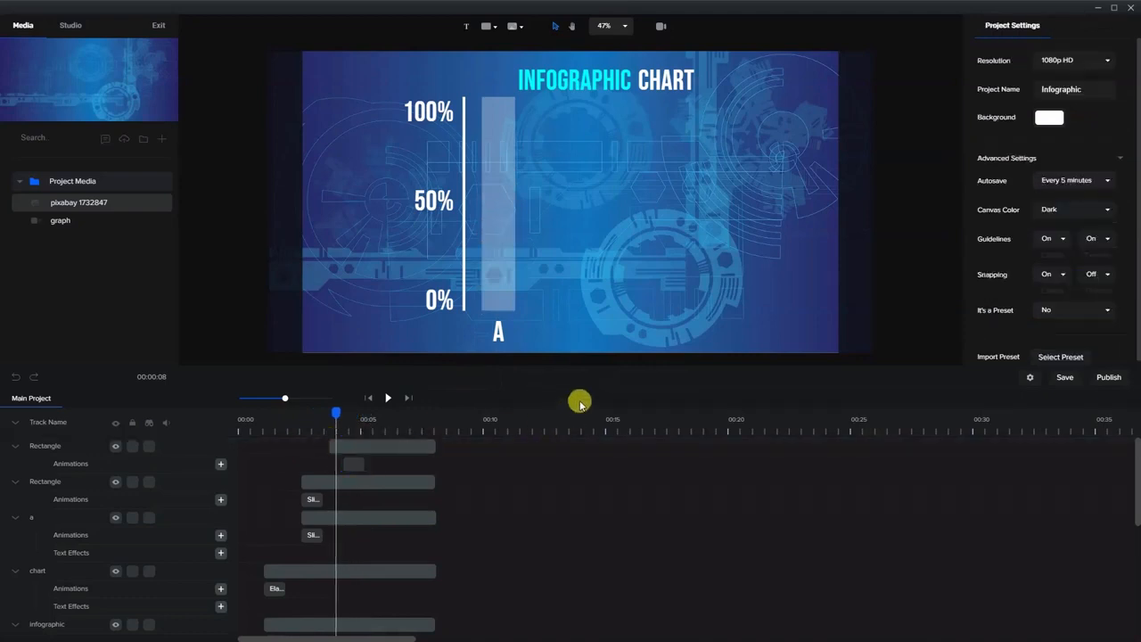
left_click(354, 464)
right_click(351, 462)
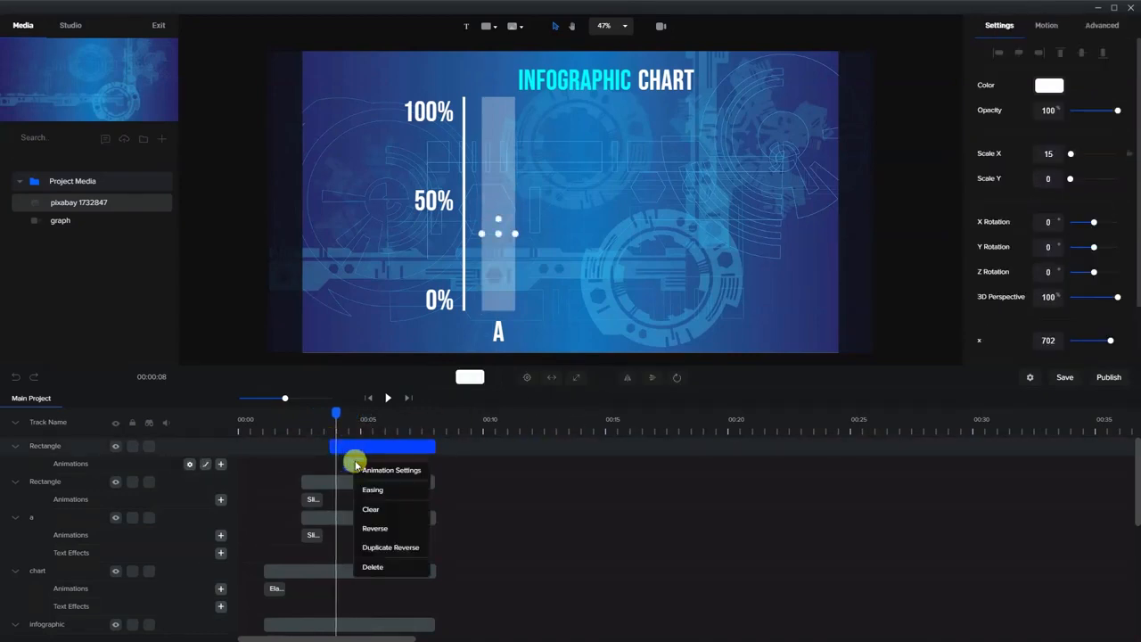
left_click(372, 567)
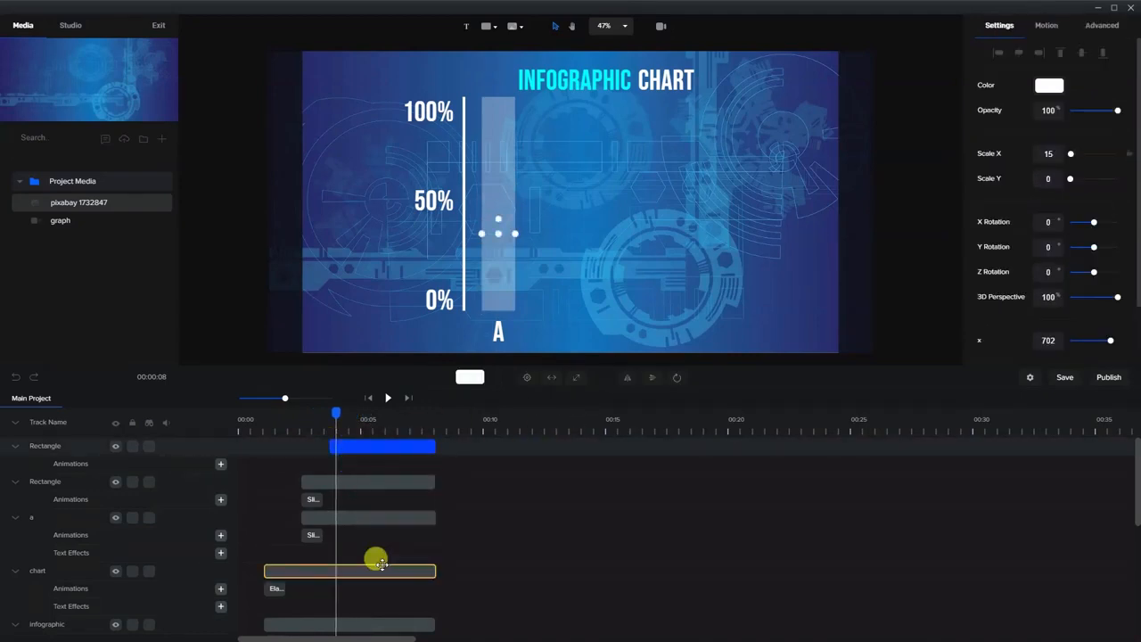
left_click(220, 467)
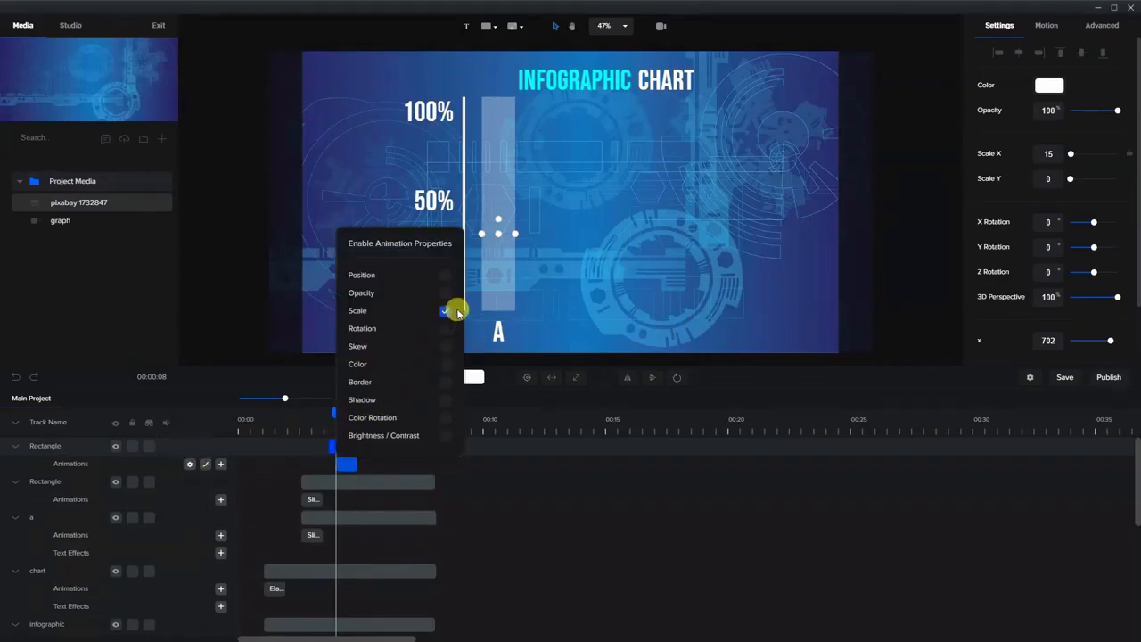
left_click(535, 262)
left_click(346, 445)
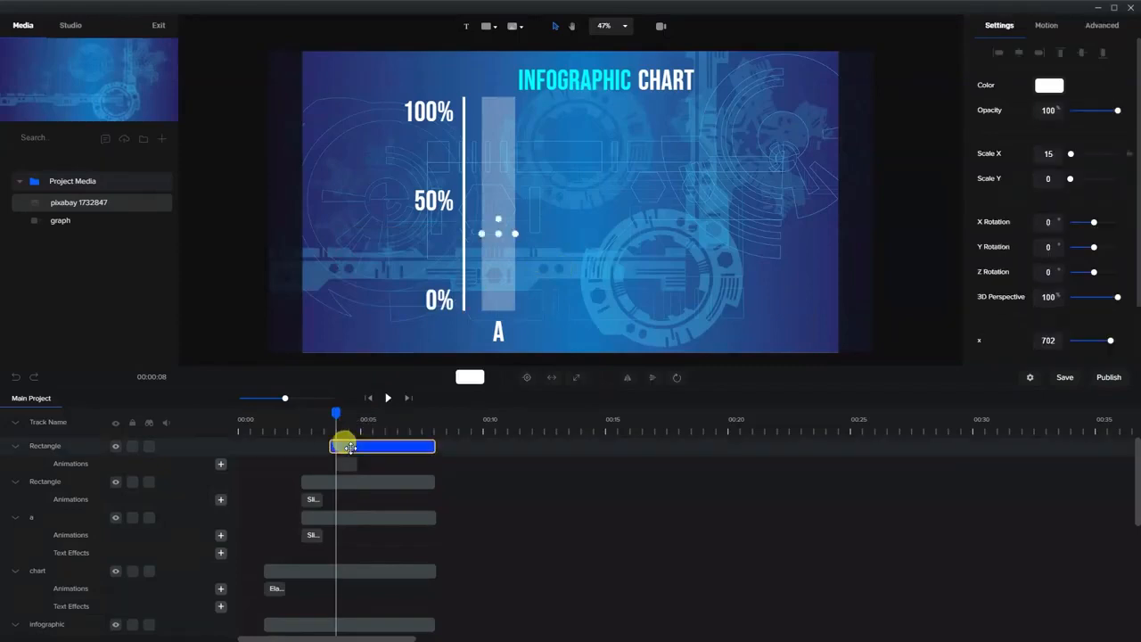
left_click(345, 466)
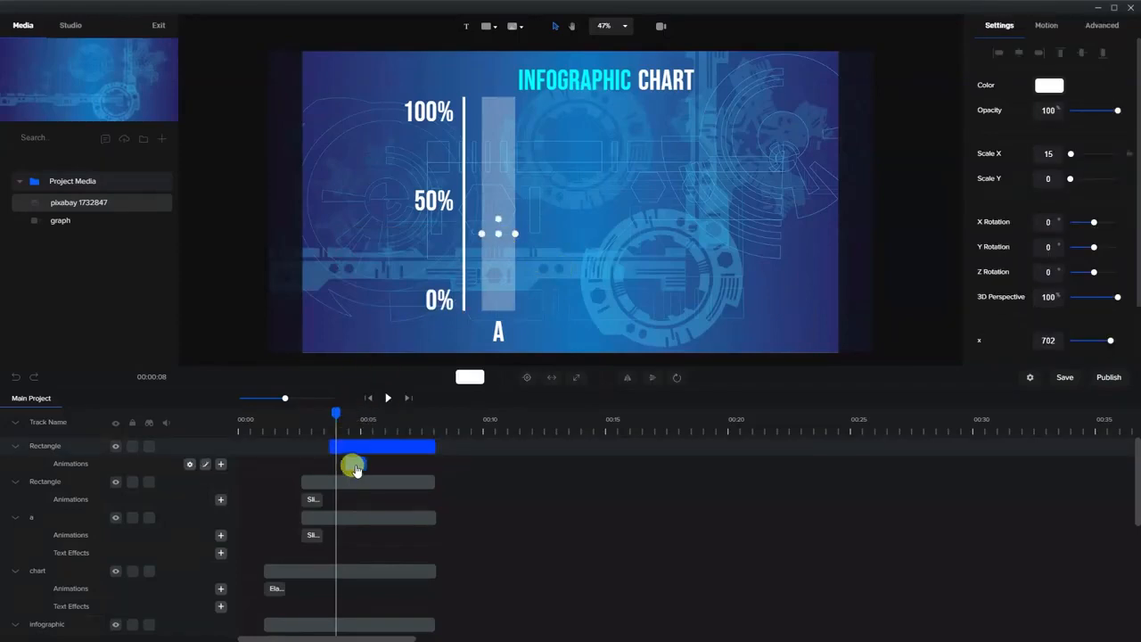
right_click(355, 468)
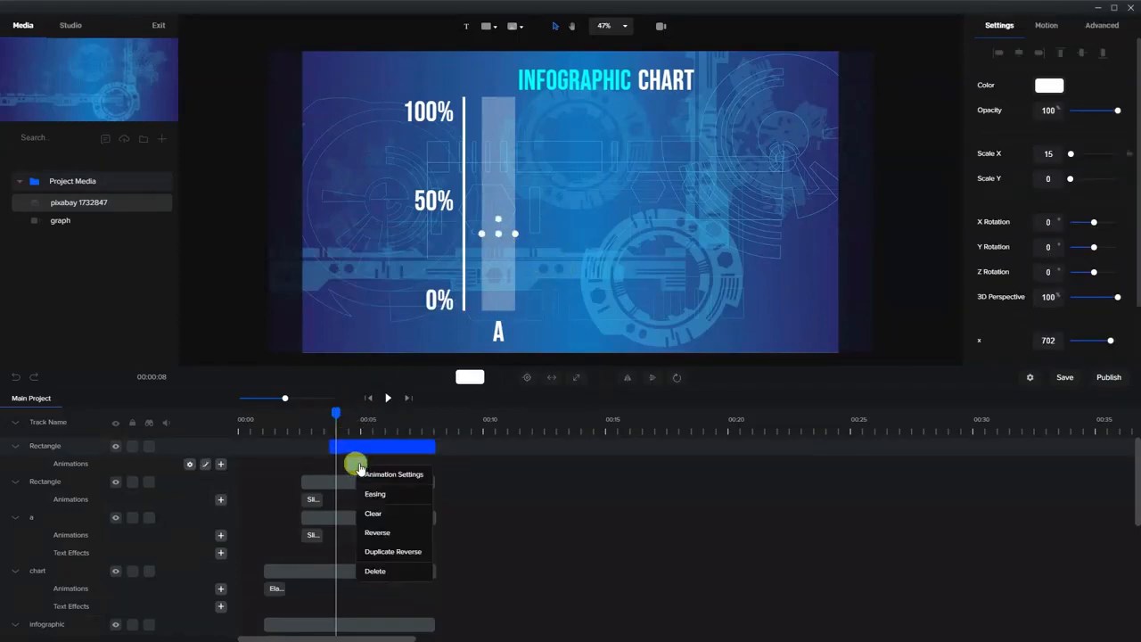
left_click(374, 572)
Step: Stretch the white bar up from the 0% baseline to a Scale Y of about 134 and set its rotation point to the bottom edge
left_click_drag(497, 231, 497, 161)
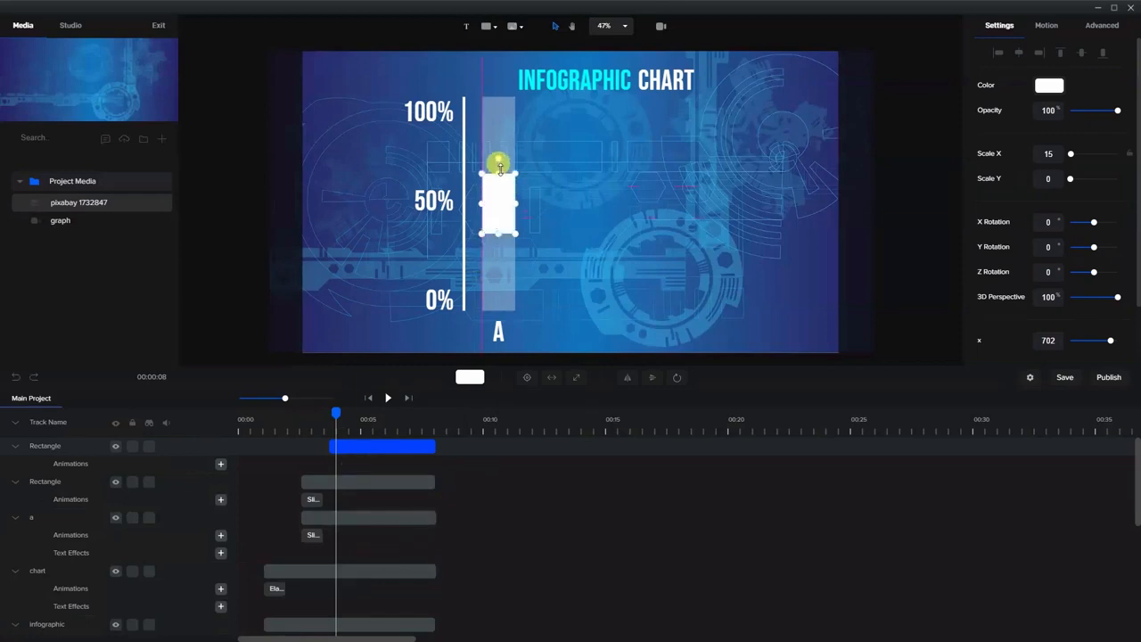
left_click_drag(496, 233, 496, 309)
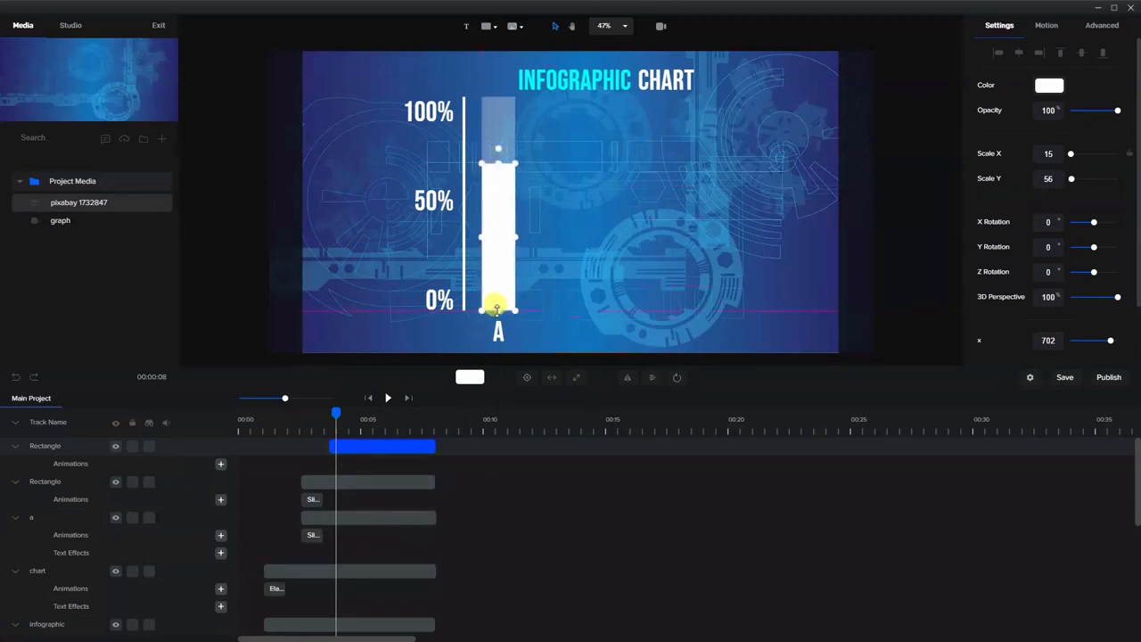
left_click_drag(497, 160, 494, 132)
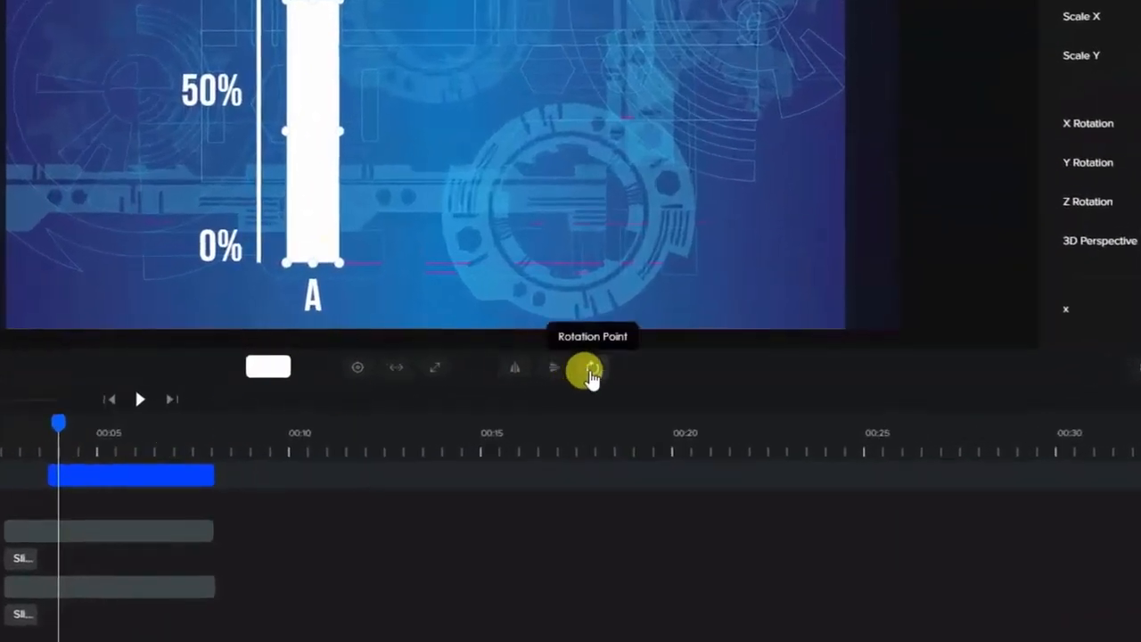
left_click(590, 369)
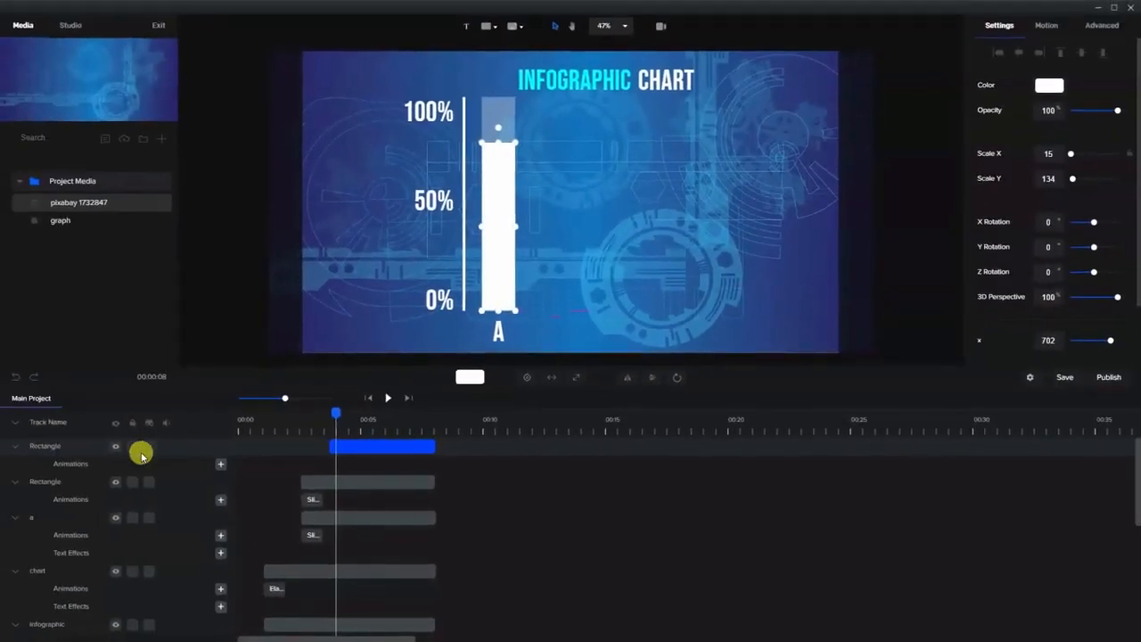
Step: Add a Scale animation to the white bar with a starting Scale Y of 0
left_click(205, 465)
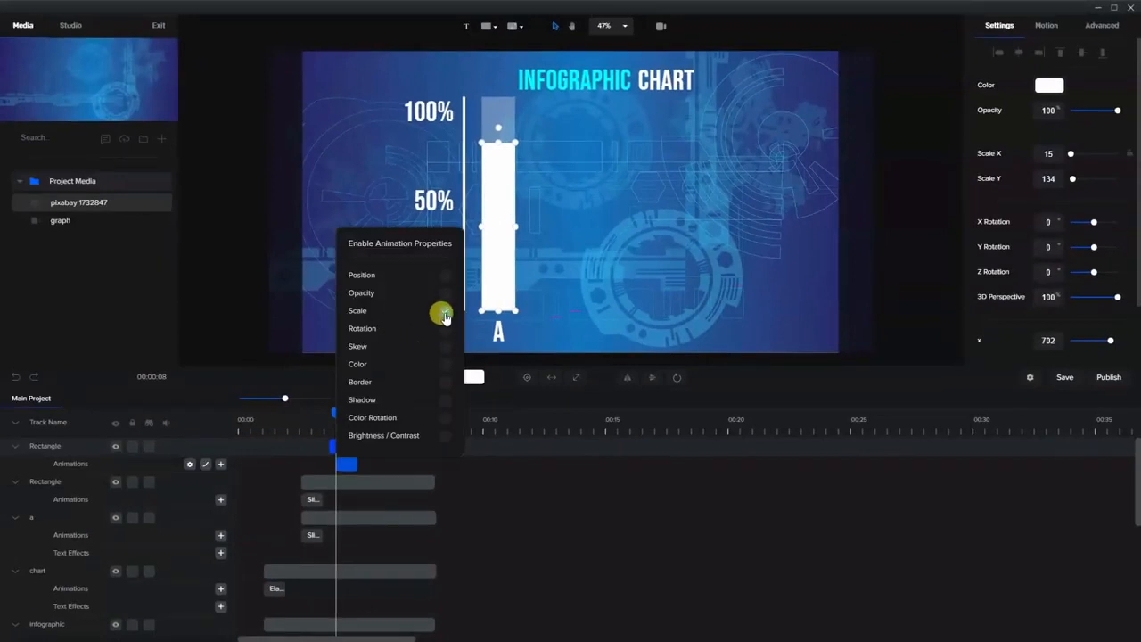
left_click(444, 312)
left_click(347, 465)
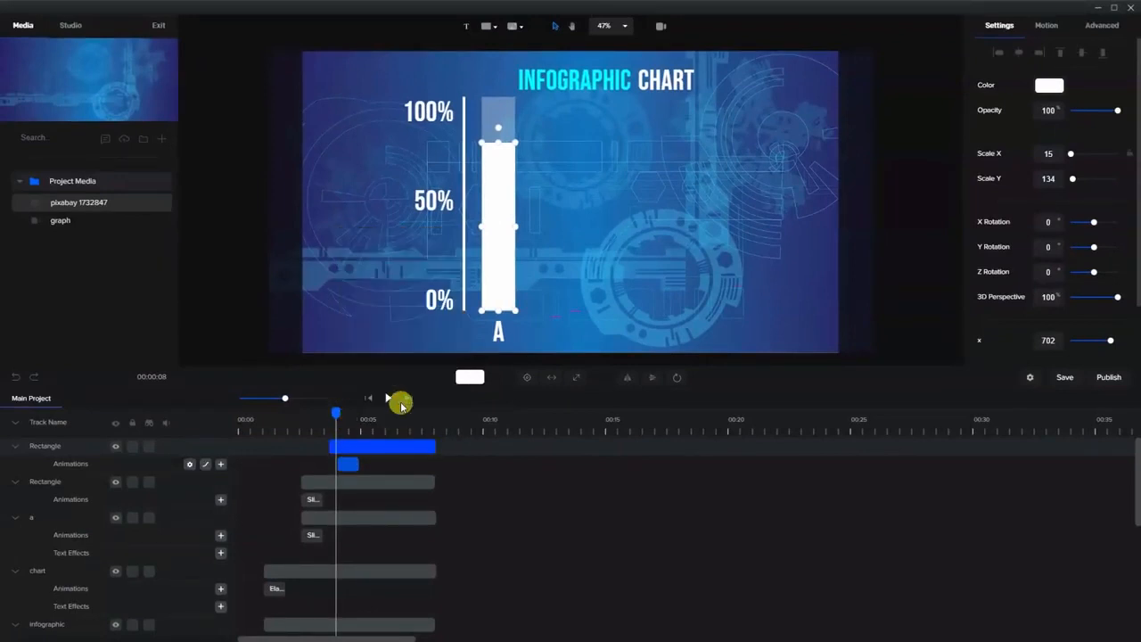
left_click(1040, 179)
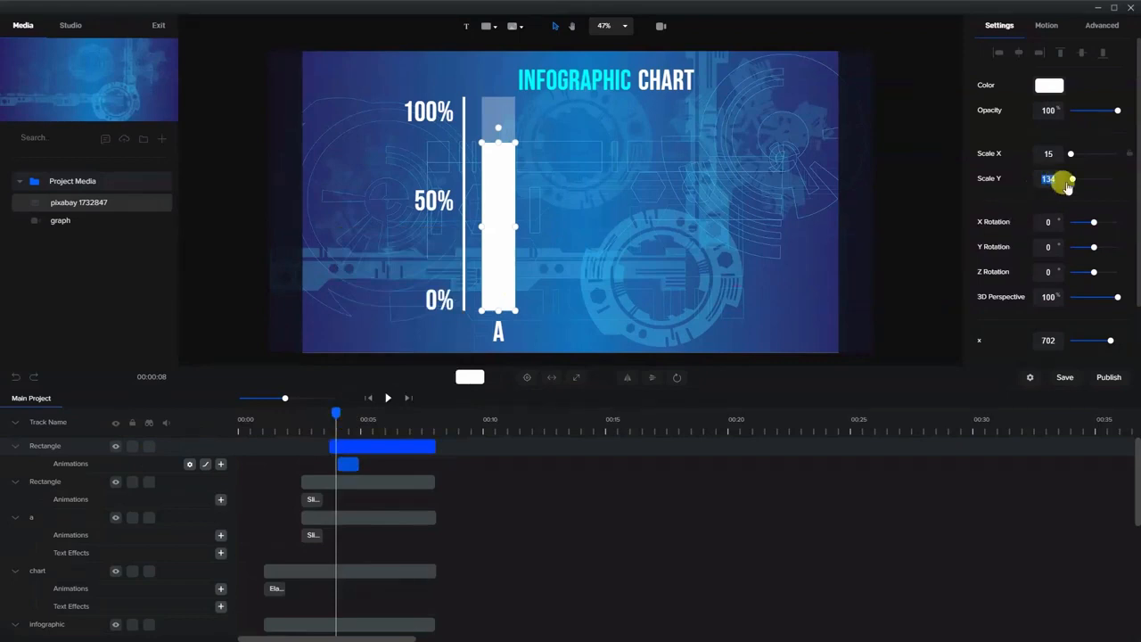
type("0")
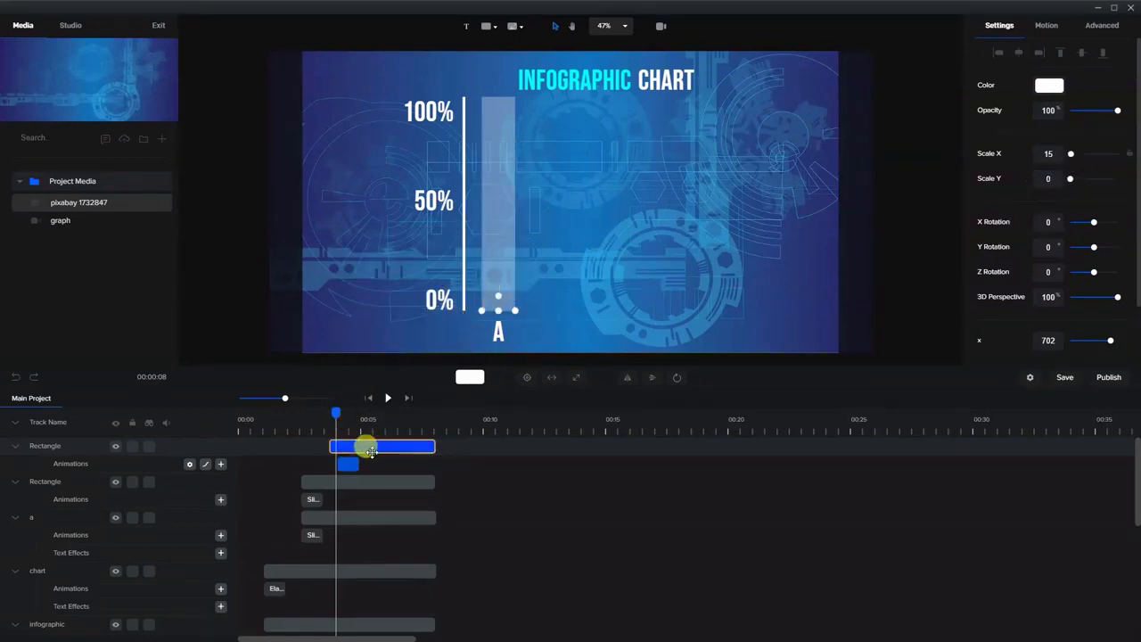
Step: Align the Scale animation with the start of the white bar's clip and scrub through the growth to check it
left_click_drag(339, 469, 336, 468)
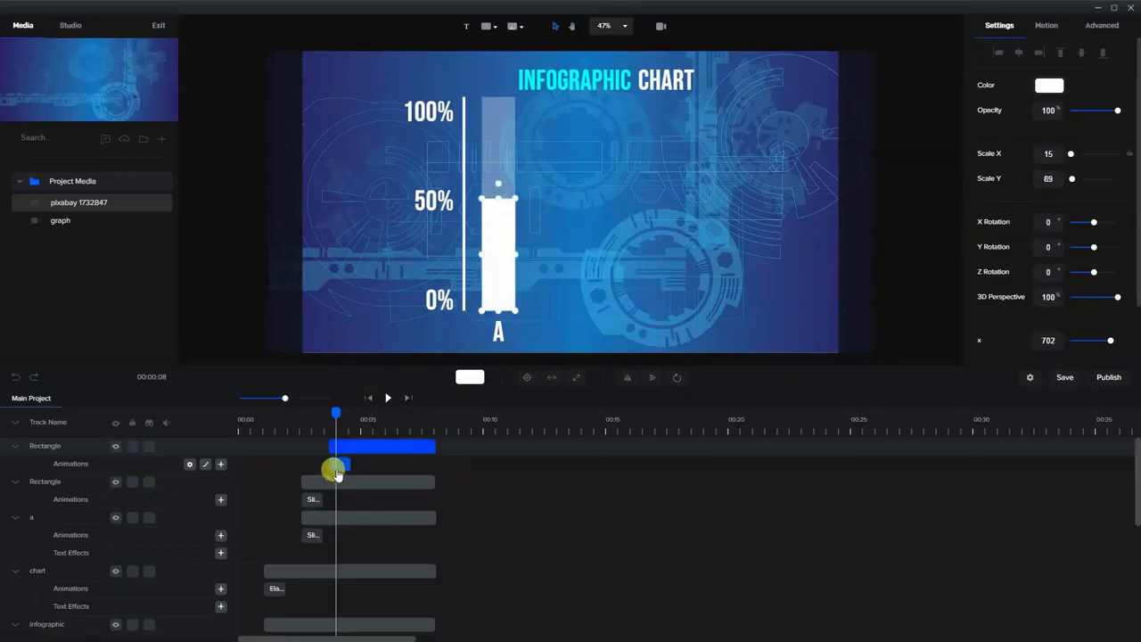
left_click_drag(331, 414, 360, 432)
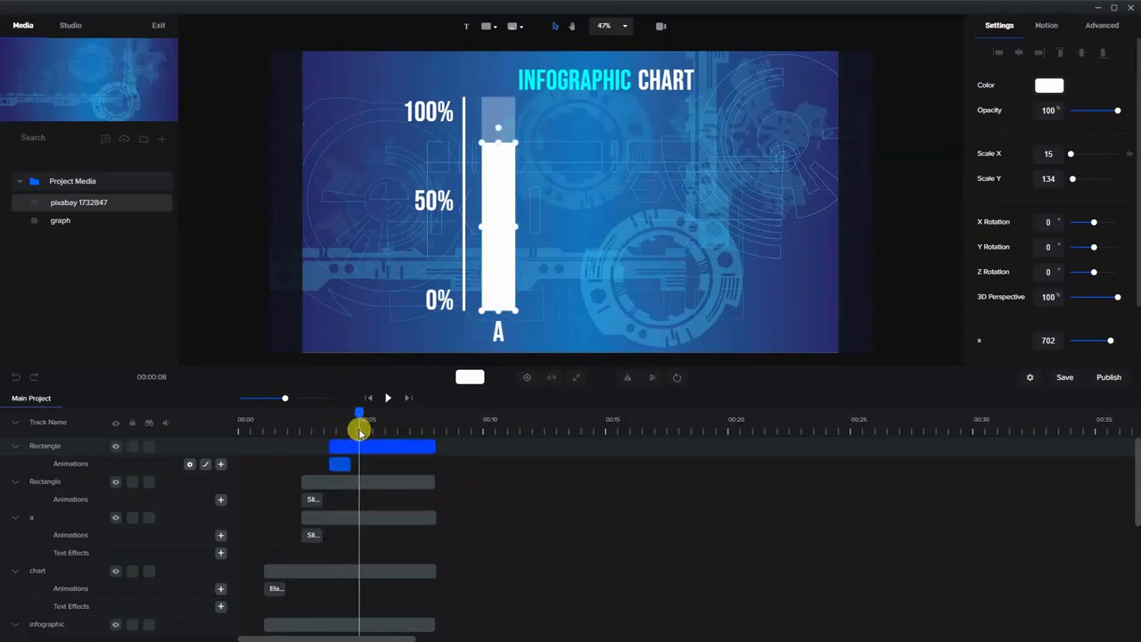
left_click(354, 449)
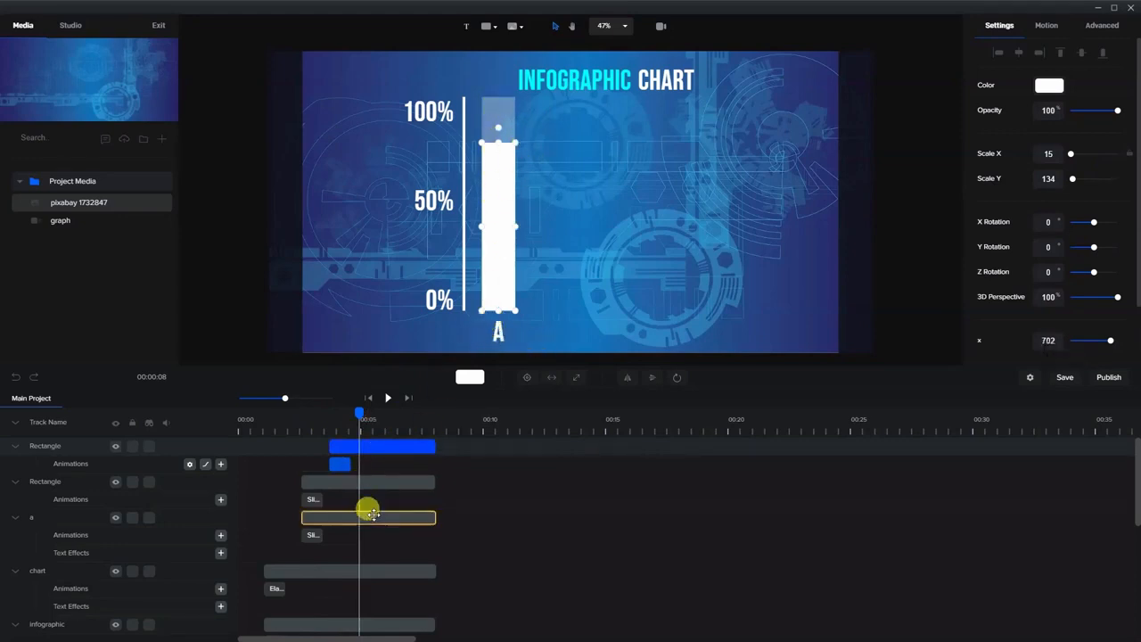
Step: Collapse all tracks and duplicate the white bar, the translucent bar and the A label together
left_click(13, 427)
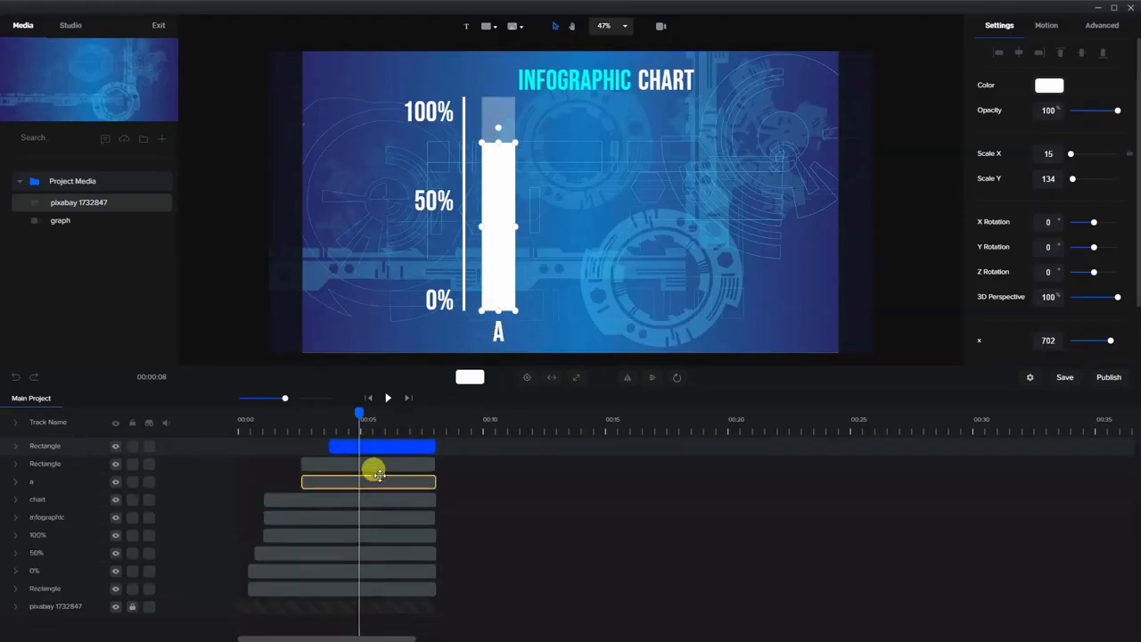
left_click(379, 474)
left_click(368, 464, "shift")
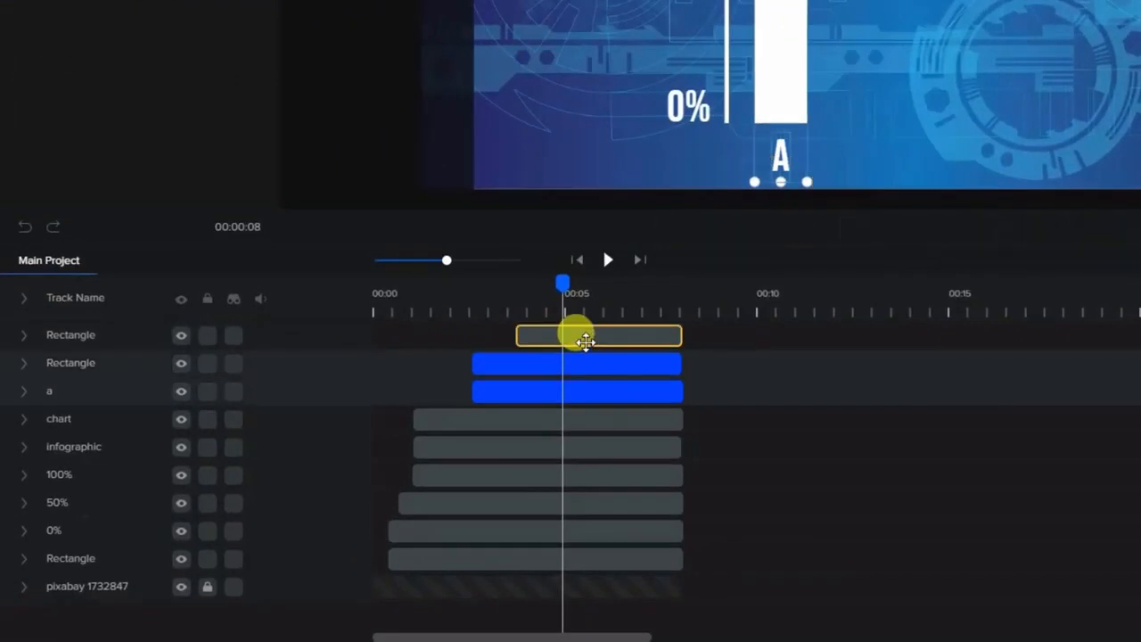
left_click(584, 343, "shift")
right_click(584, 342)
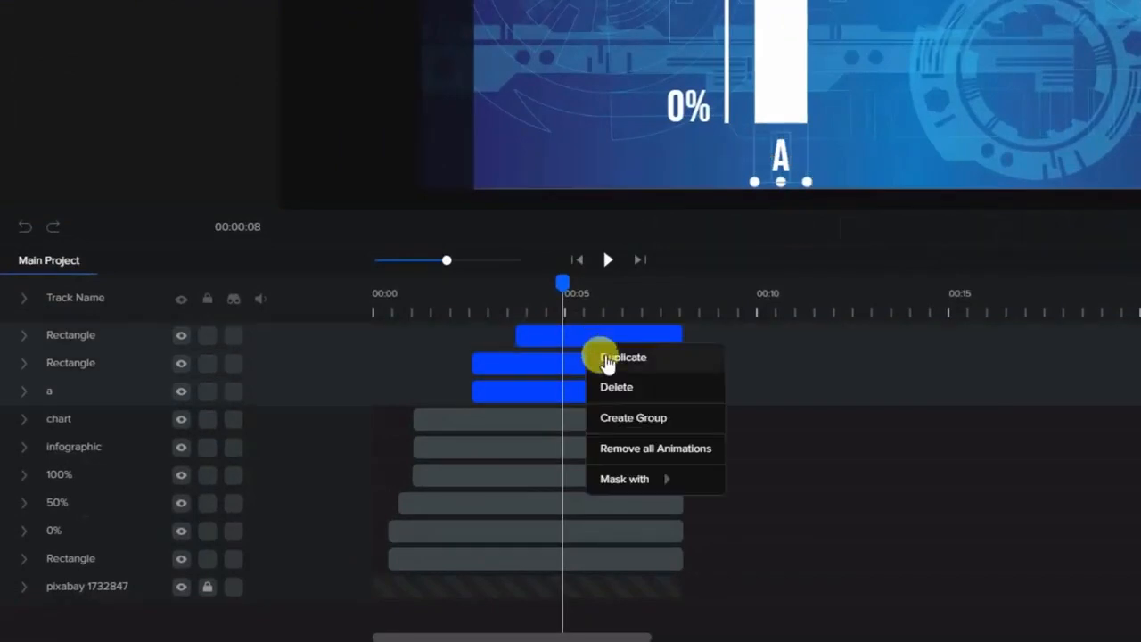
left_click(596, 354)
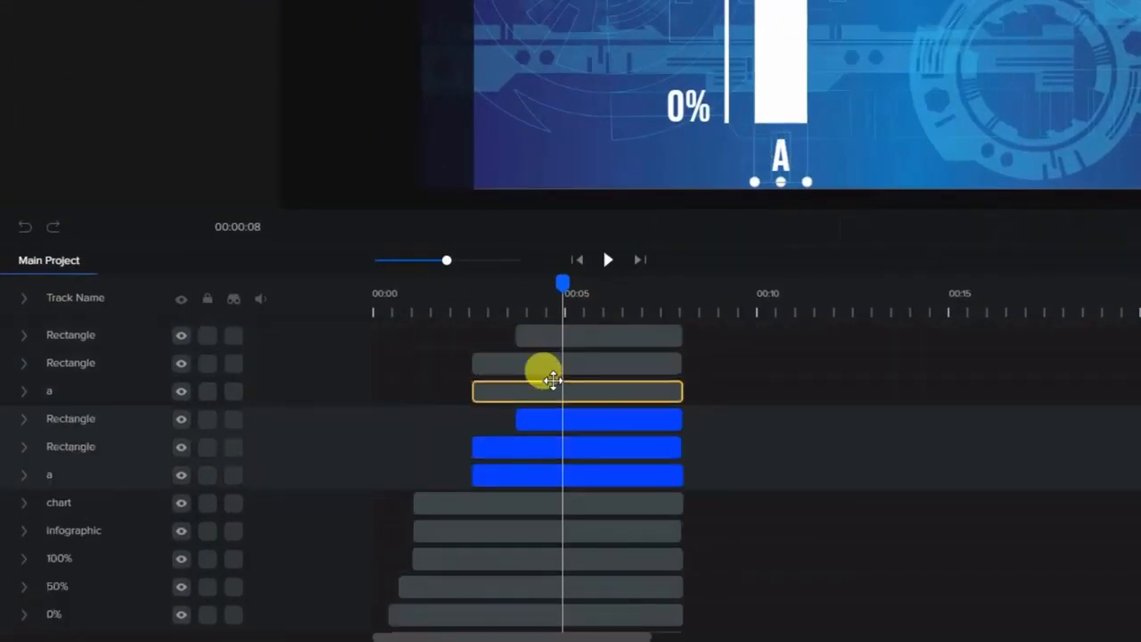
Step: Rename the duplicated label's track from a to b
double_click(53, 388)
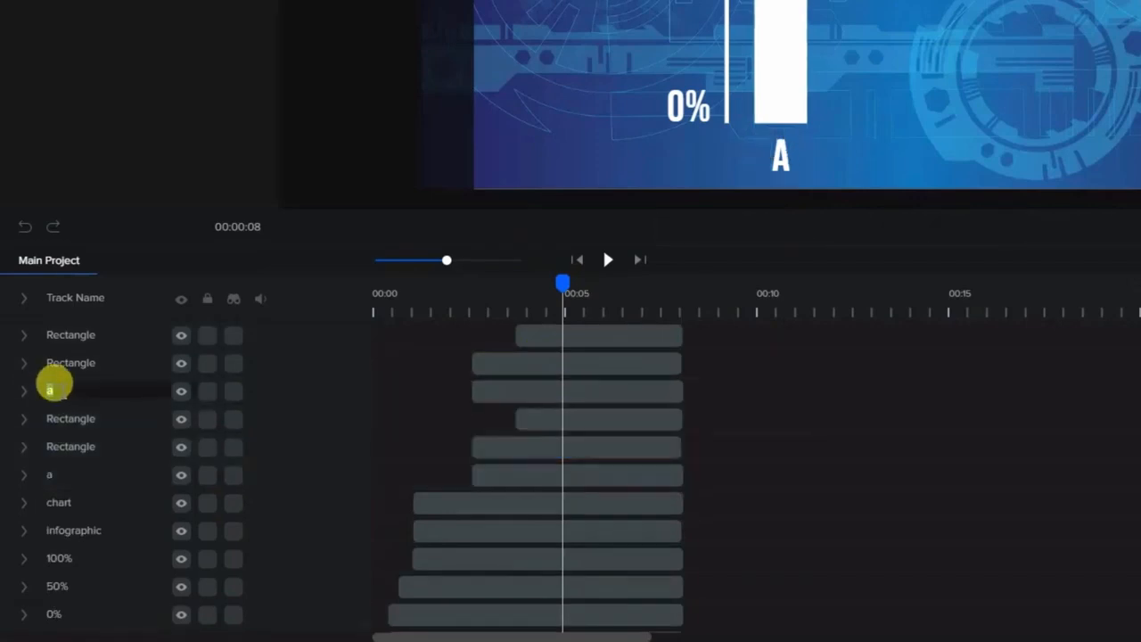
left_click(657, 390)
left_click(732, 404)
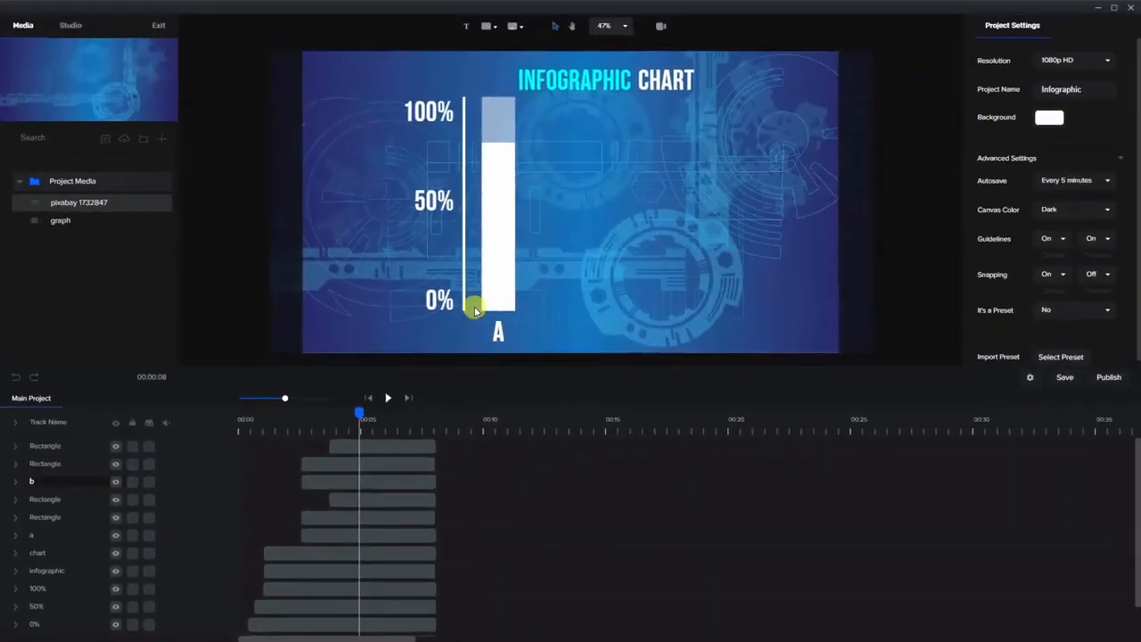
Step: Move the duplicated white bar, translucent bar and b label together to the right of bar A, leaving a small gap
left_click(383, 437)
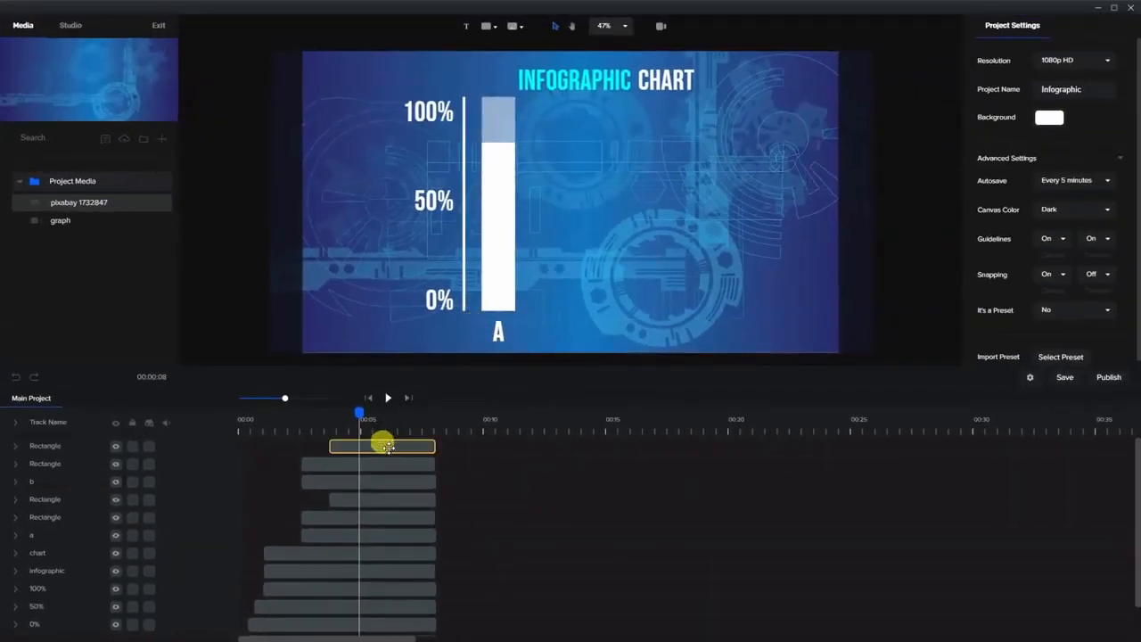
left_click(384, 462, "shift")
left_click(386, 479, "shift")
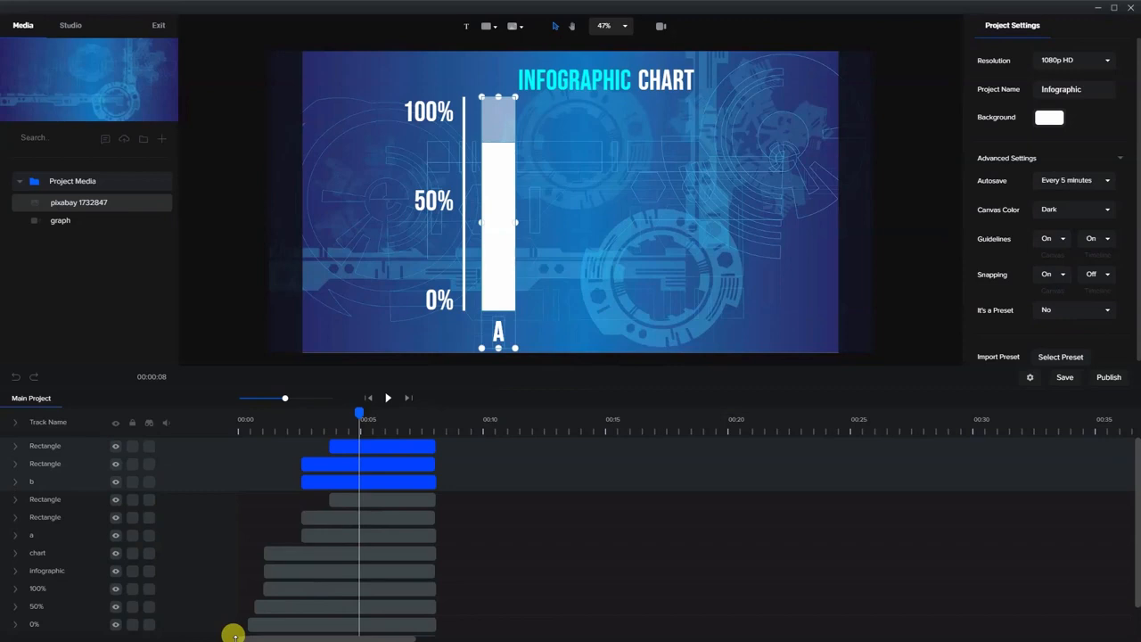
key("Right")
key("Right")
key("Right")
key("Right")
key("Right")
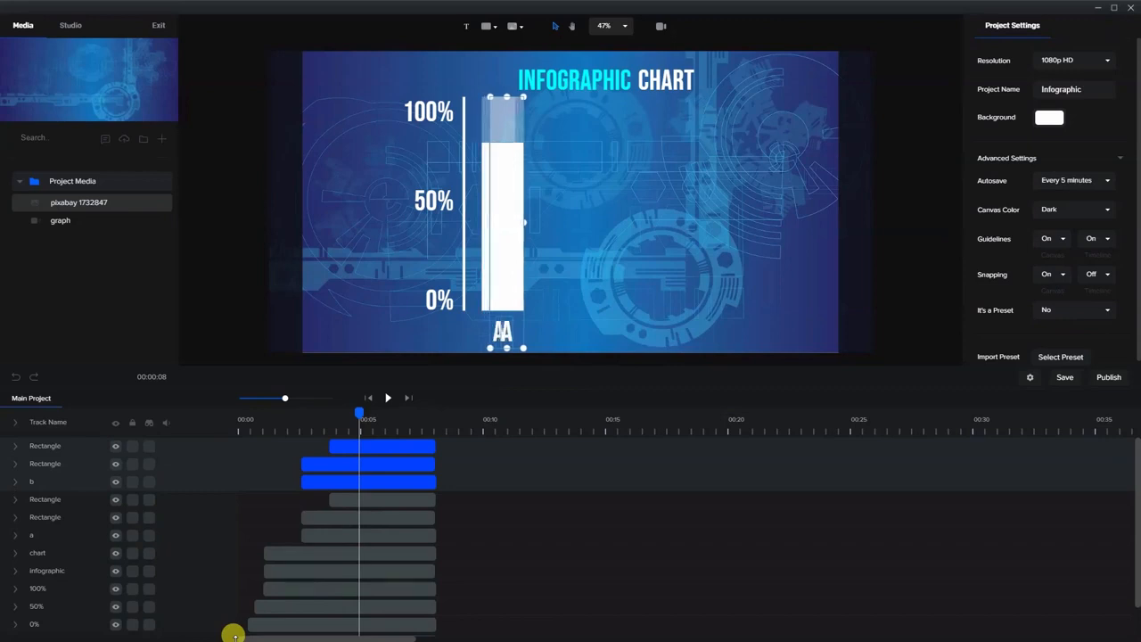
key("Right")
key("Right")
key("Right")
key("Right")
key("Right")
key("Right")
key("Right")
key("Right")
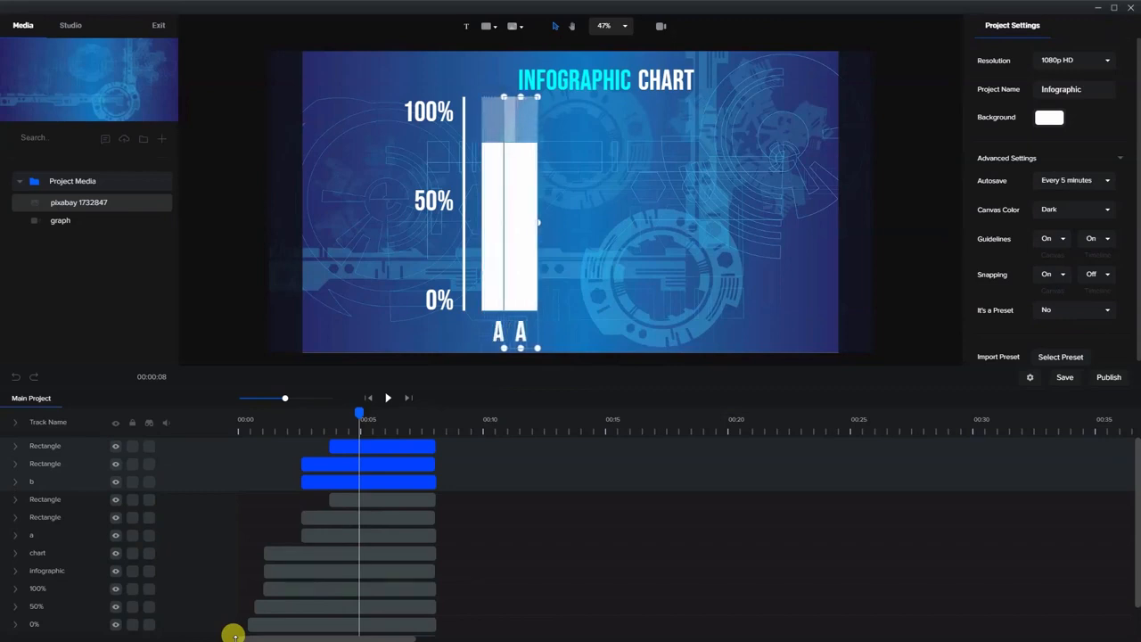
key("Right")
key("Right")
key("Right")
key("Right")
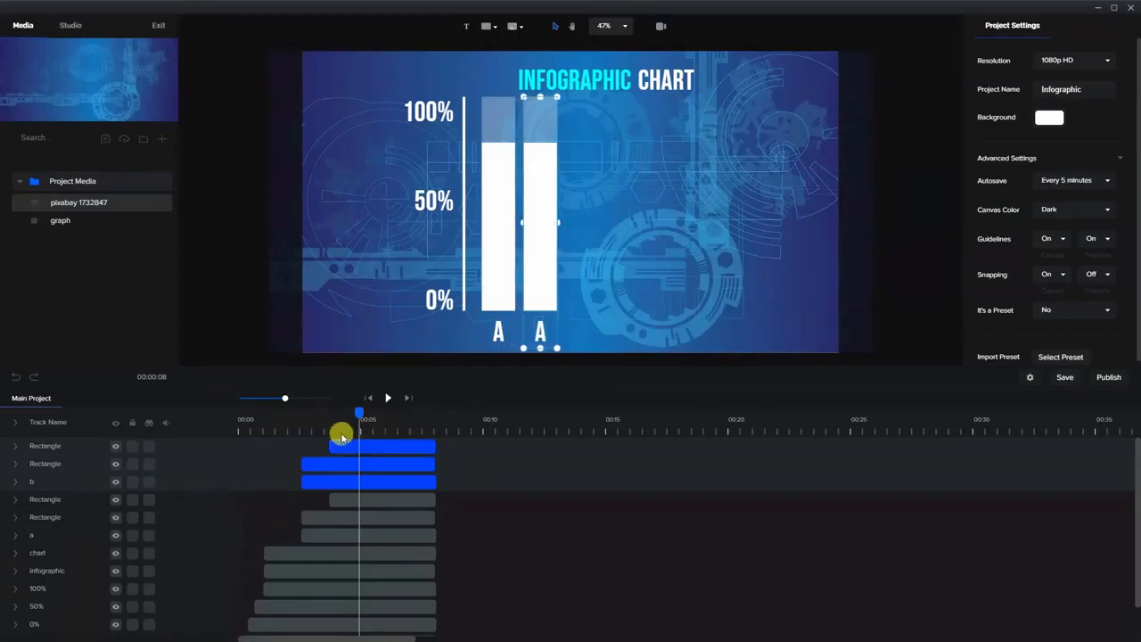
key("Right")
key("Right")
key("Right")
key("Right")
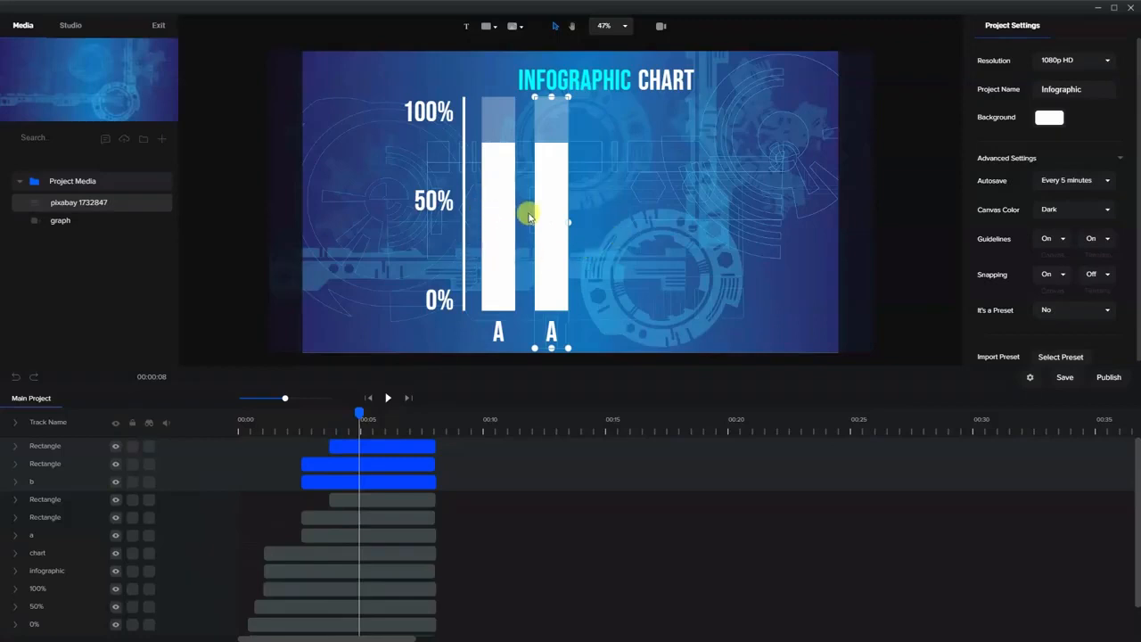
Step: Change the text of the second bar's label to B
left_click(593, 290)
left_click(553, 332)
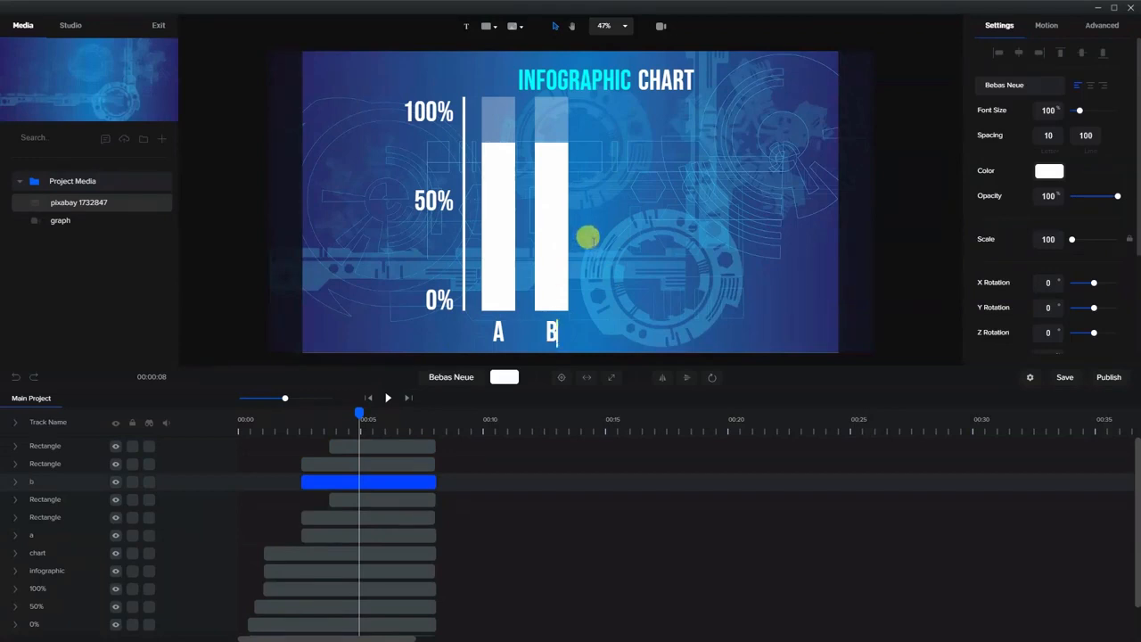
left_click(588, 237)
Step: Shorten the white bar above B from its upper edge to a Scale Y of about 60, keeping its base on the 0% line
left_click(559, 177)
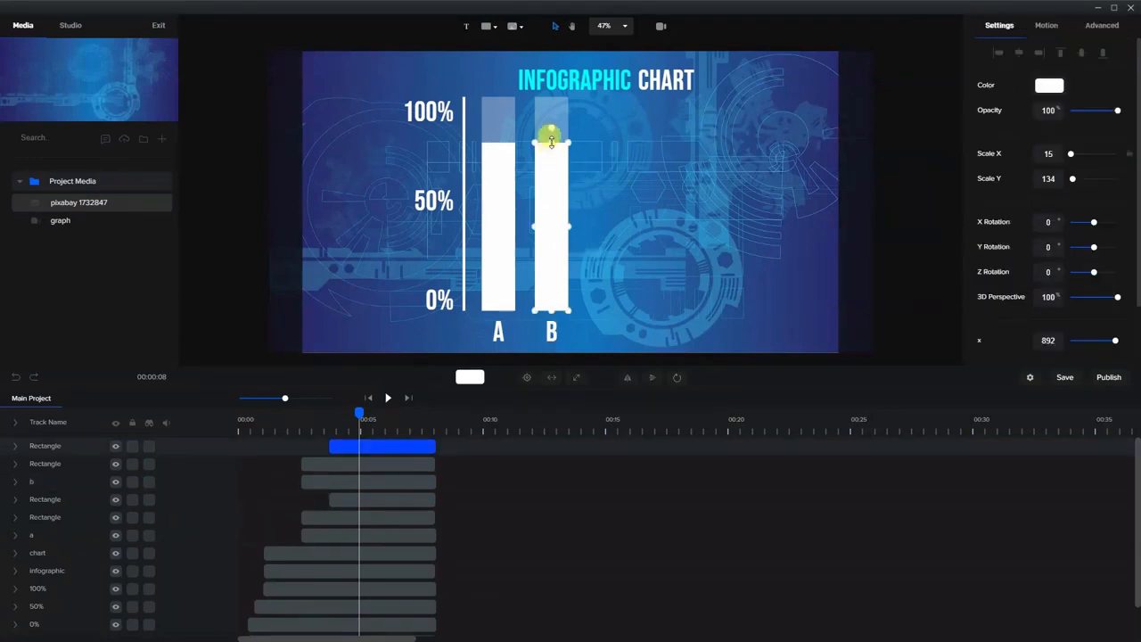
left_click_drag(550, 137, 553, 246)
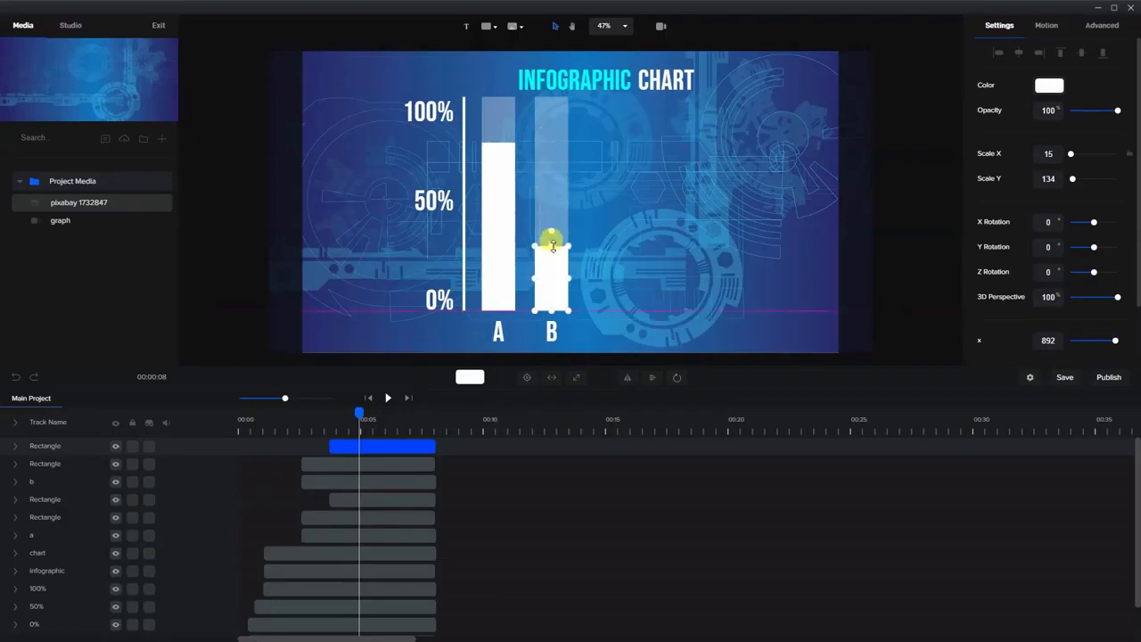
left_click(585, 237)
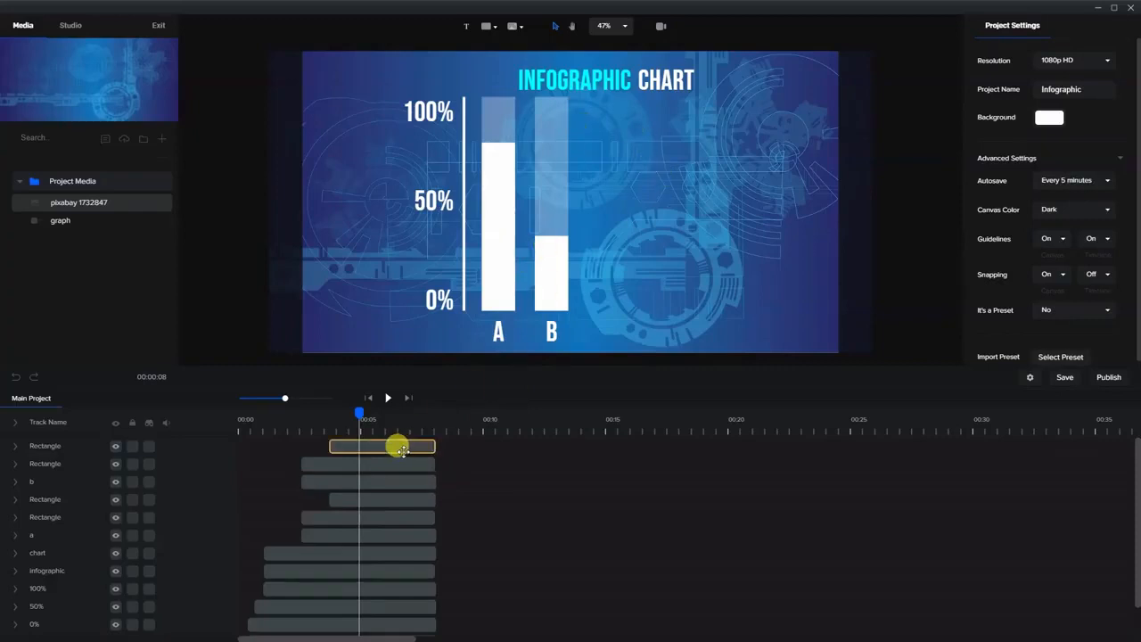
Step: Duplicate the B label, its translucent bar and its white bar together
left_click(372, 478)
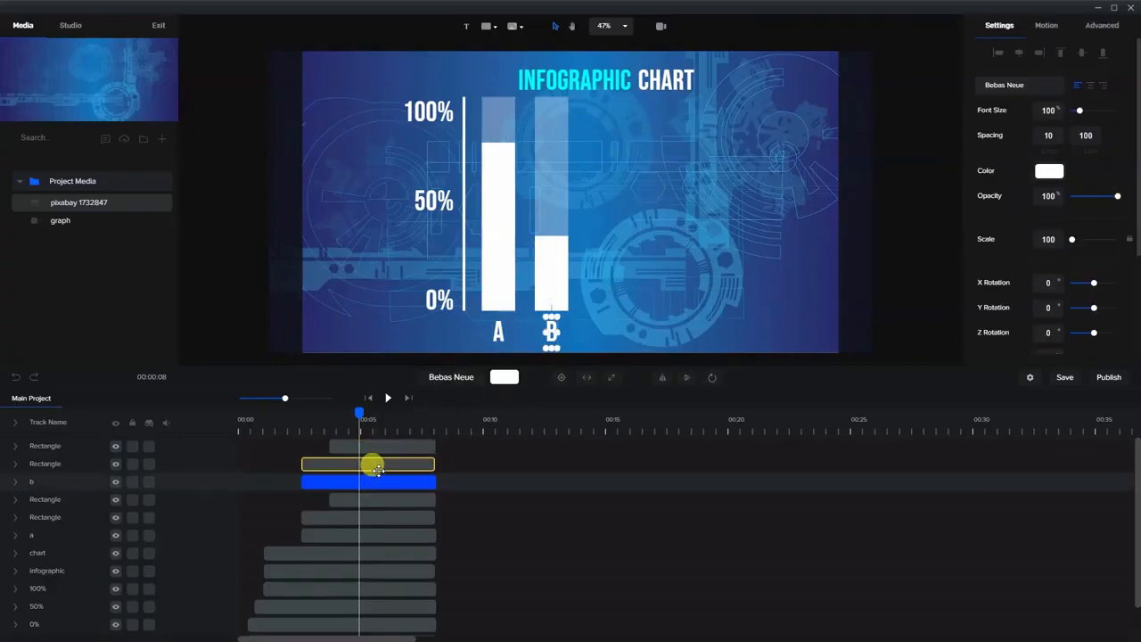
left_click(371, 462, "shift")
left_click(380, 448, "shift")
right_click(381, 447)
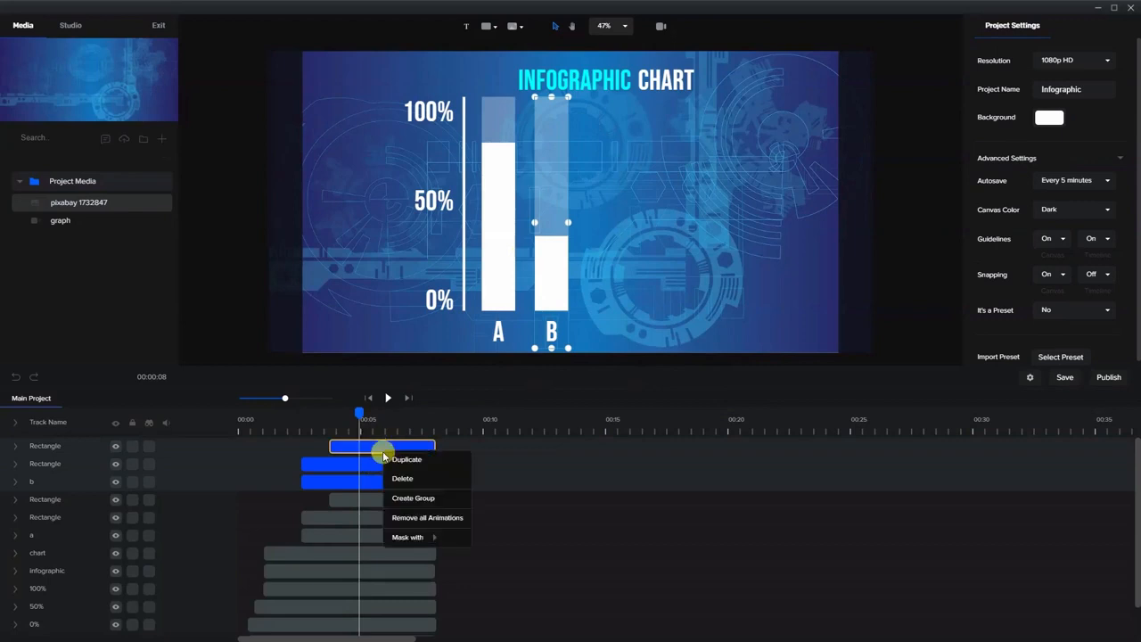
left_click(389, 455)
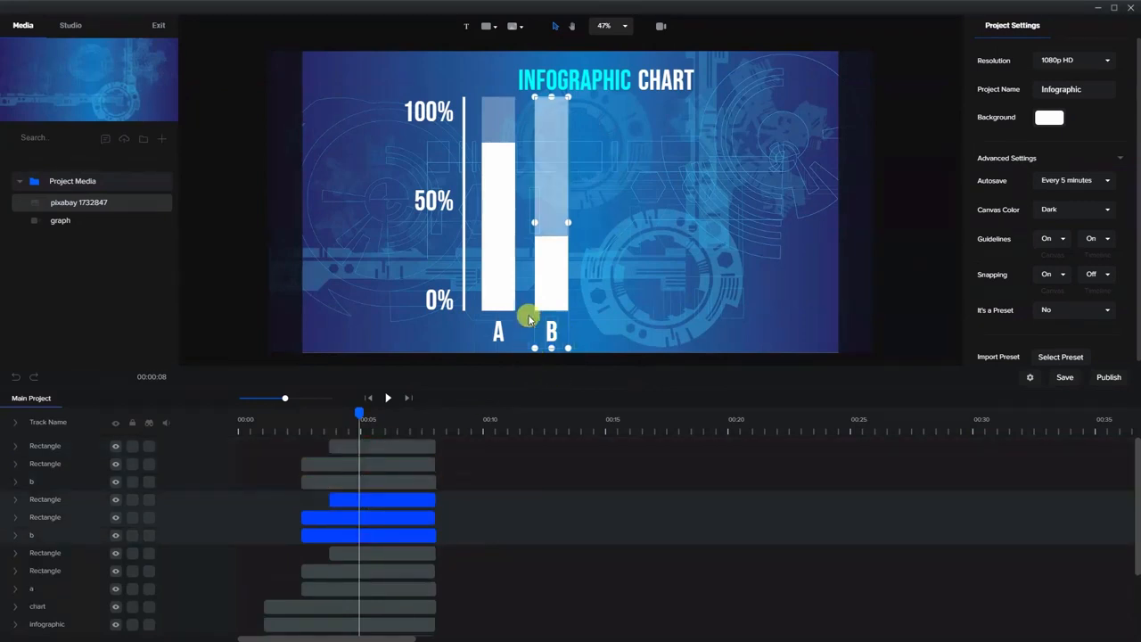
Step: Select the uppermost copies of the white bar, translucent bar and B label and shift them together to the right of bar B
left_click(397, 478)
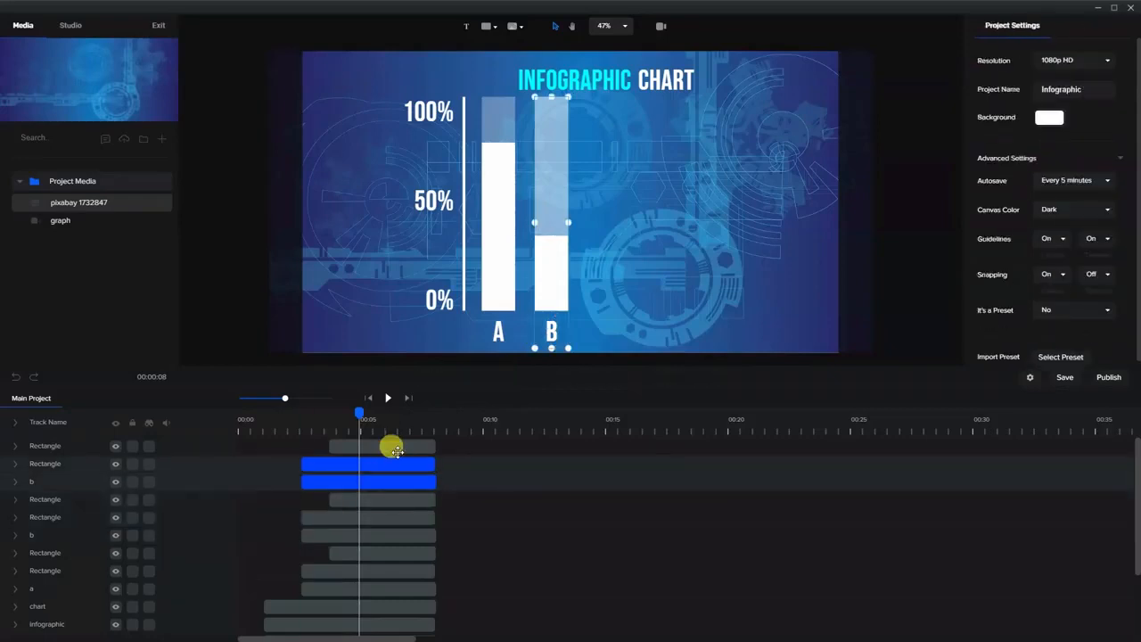
left_click(389, 445)
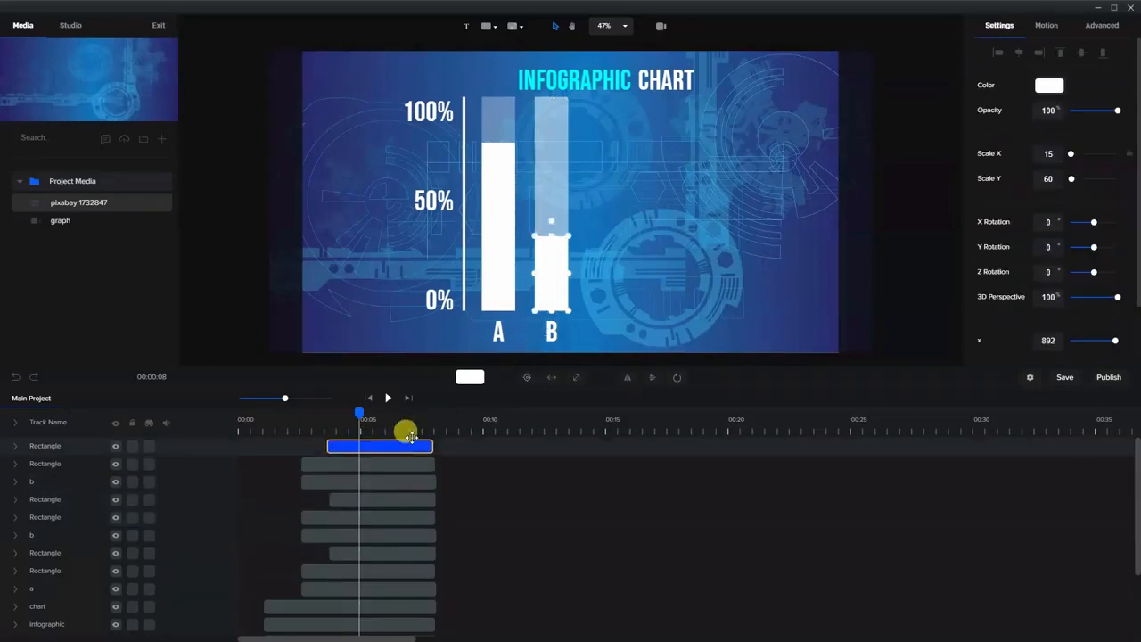
left_click(367, 462, "shift")
left_click(374, 480, "shift")
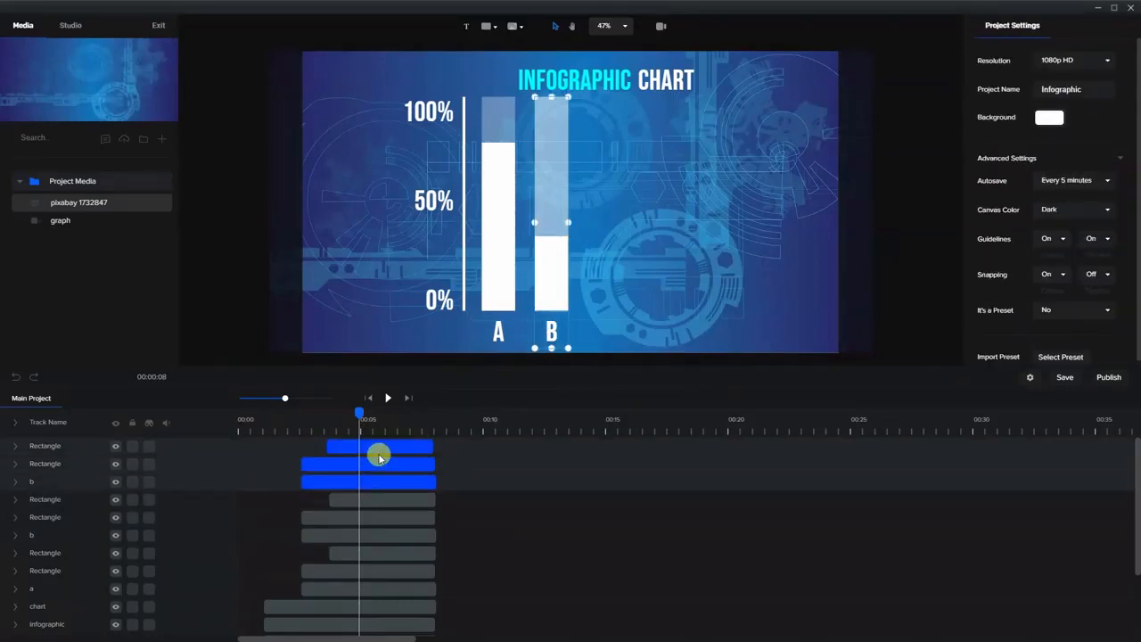
key("shift+Right")
key("shift+Right")
key("shift+Right")
key("shift+Right")
key("shift+Right")
key("shift+Right")
key("shift+Right")
key("shift+Right")
key("shift+Right")
key("shift+Right")
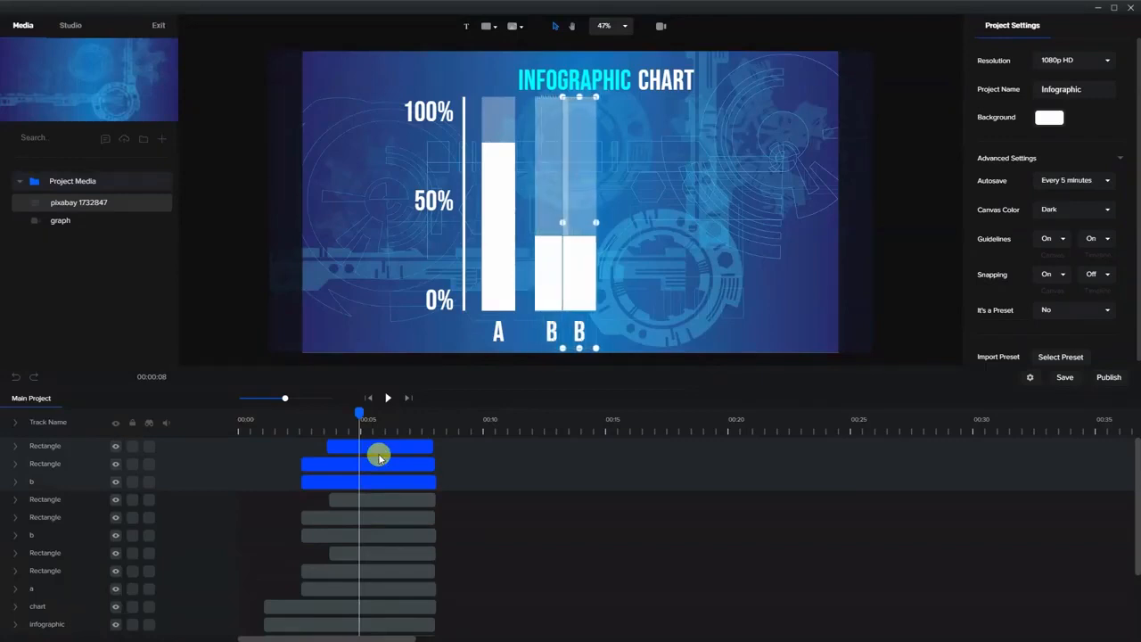
key("shift+Right")
key("shift+Right")
key("shift+Right")
key("shift+Right")
key("shift+Right")
key("shift+Right")
key("shift+Right")
key("shift+Right")
key("shift+Right")
key("shift+Right")
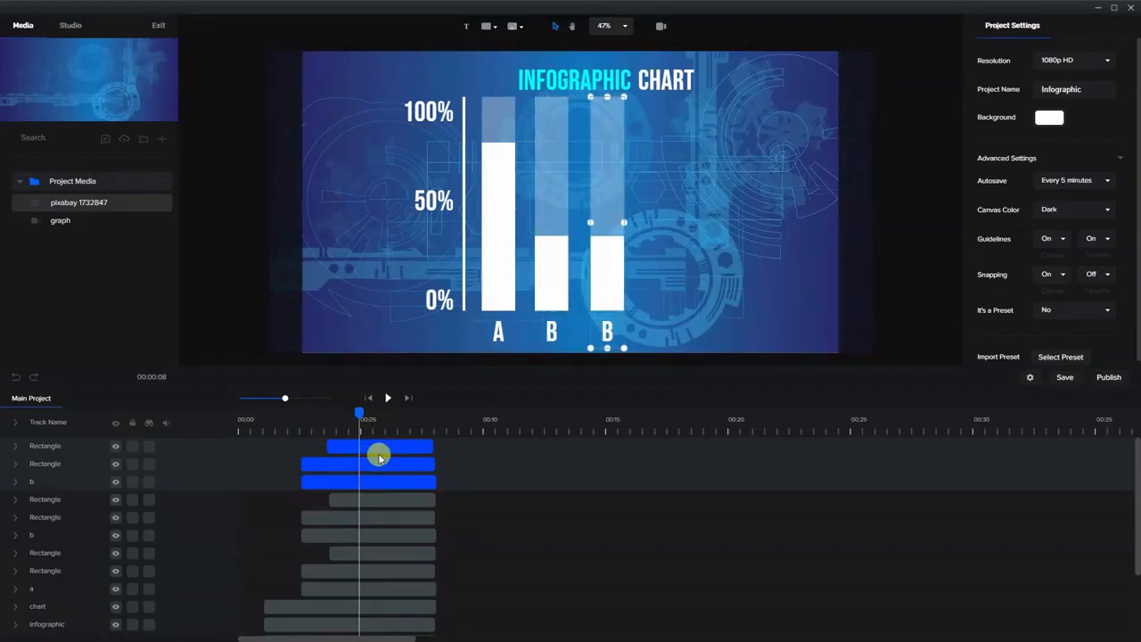
Step: Rename the third label's track to c and change the label's text to C
left_click(34, 483)
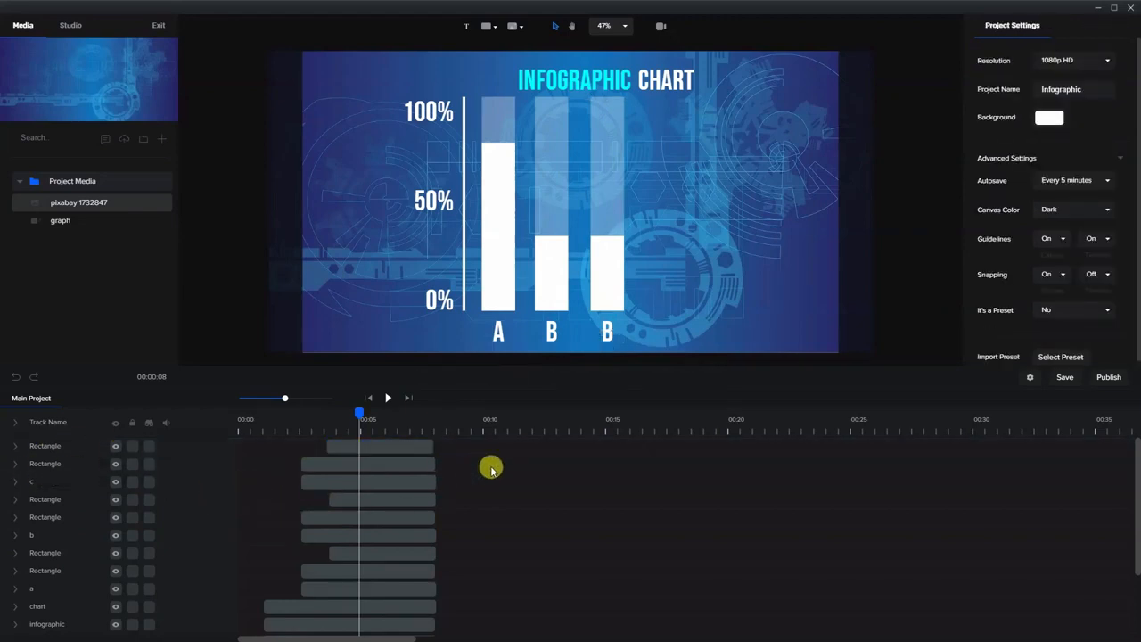
left_click(608, 337)
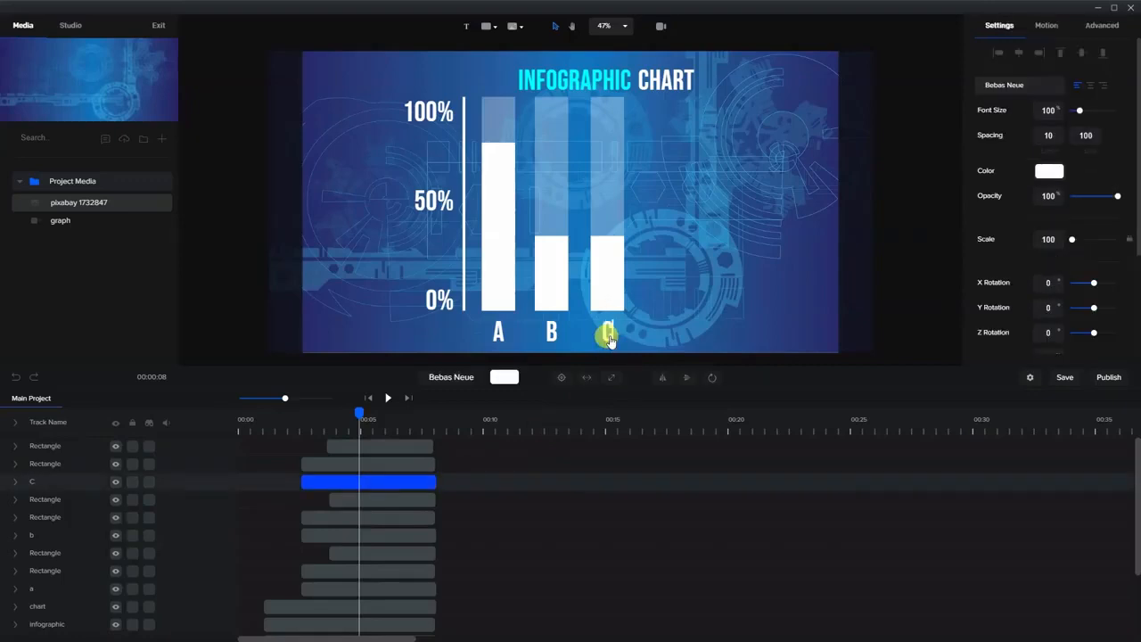
left_click(680, 238)
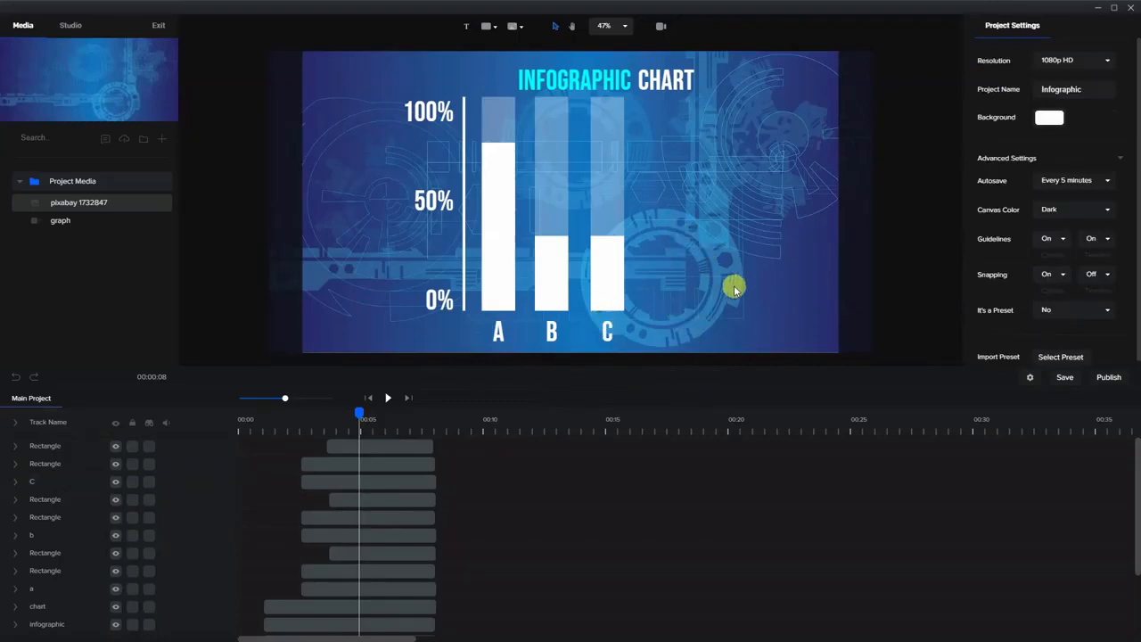
Step: Recolour the C label with the cyan sampled from the word INFOGRAPHIC in the title
left_click(602, 333)
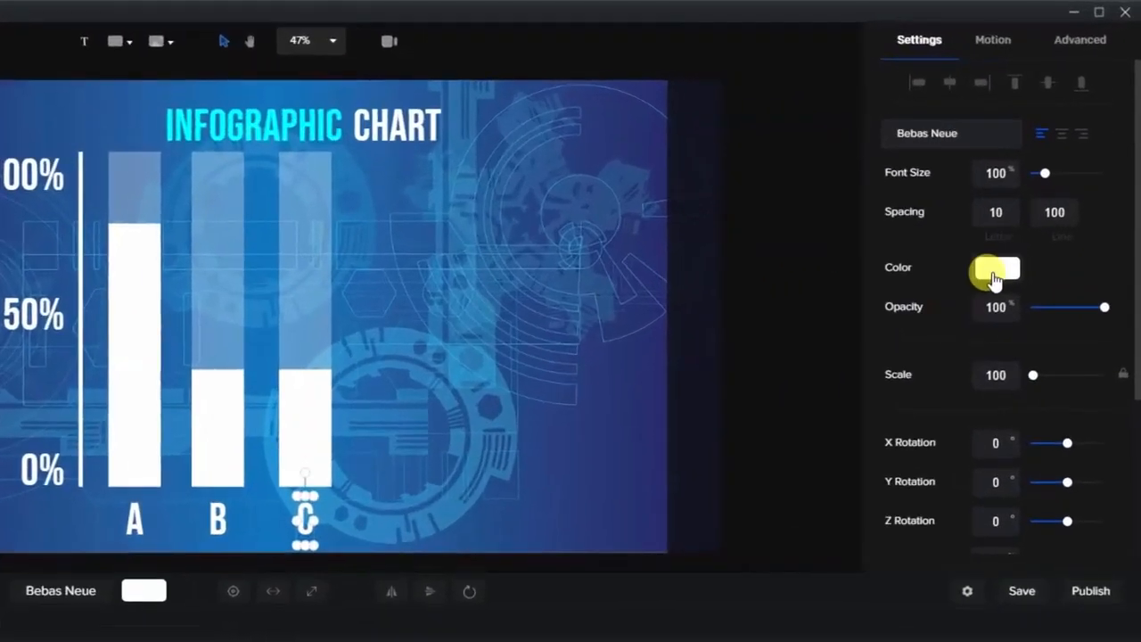
left_click(1049, 170)
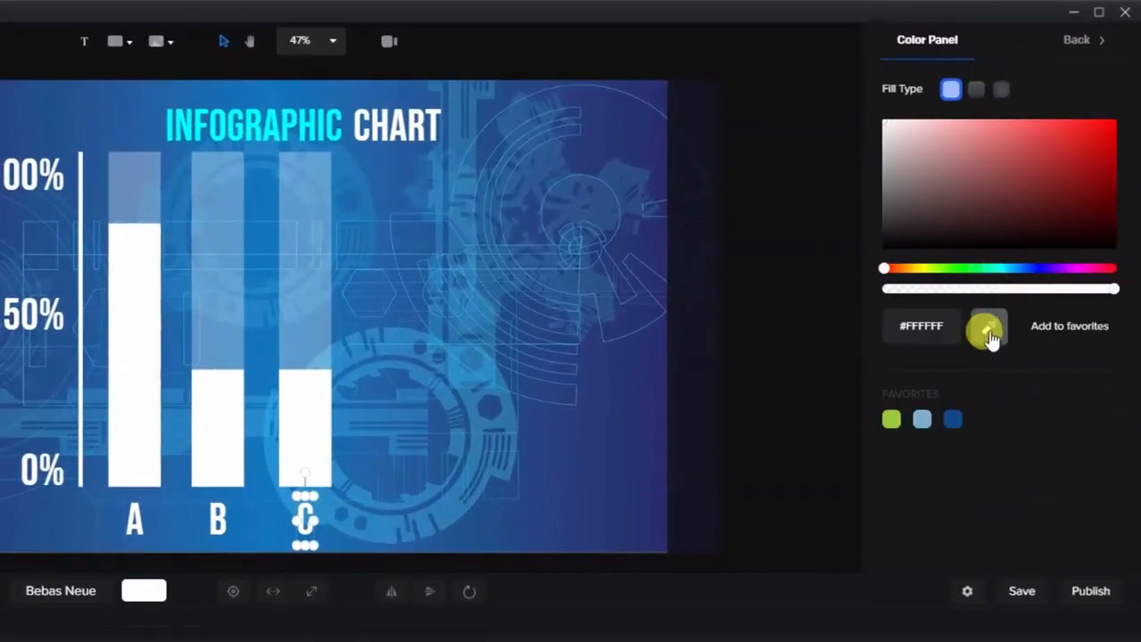
left_click(989, 332)
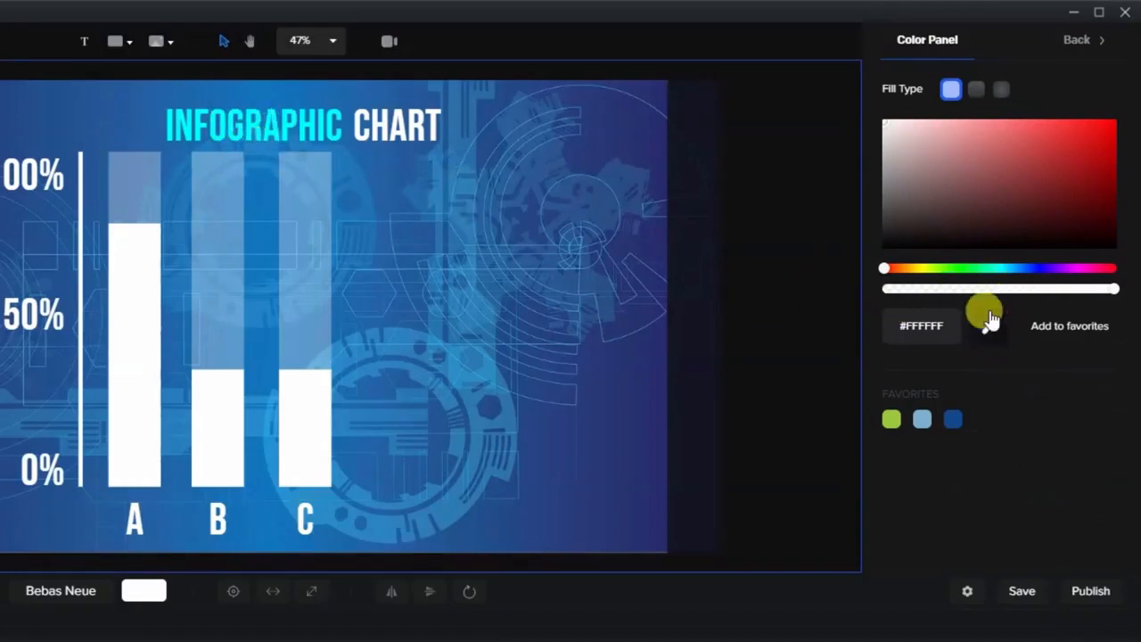
left_click(322, 143)
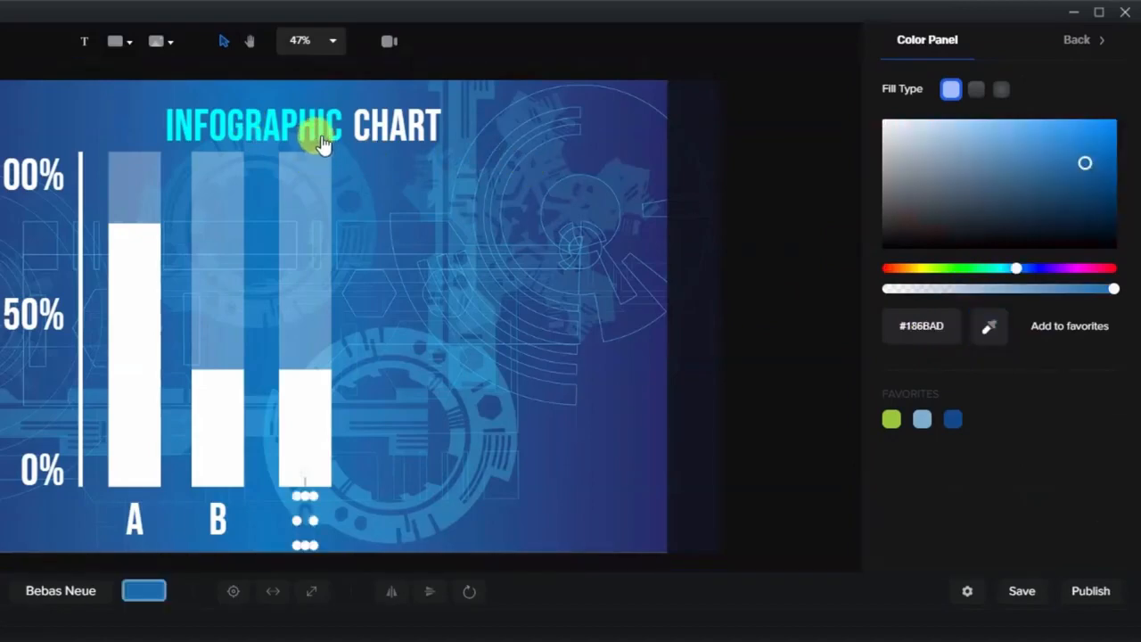
left_click(989, 326)
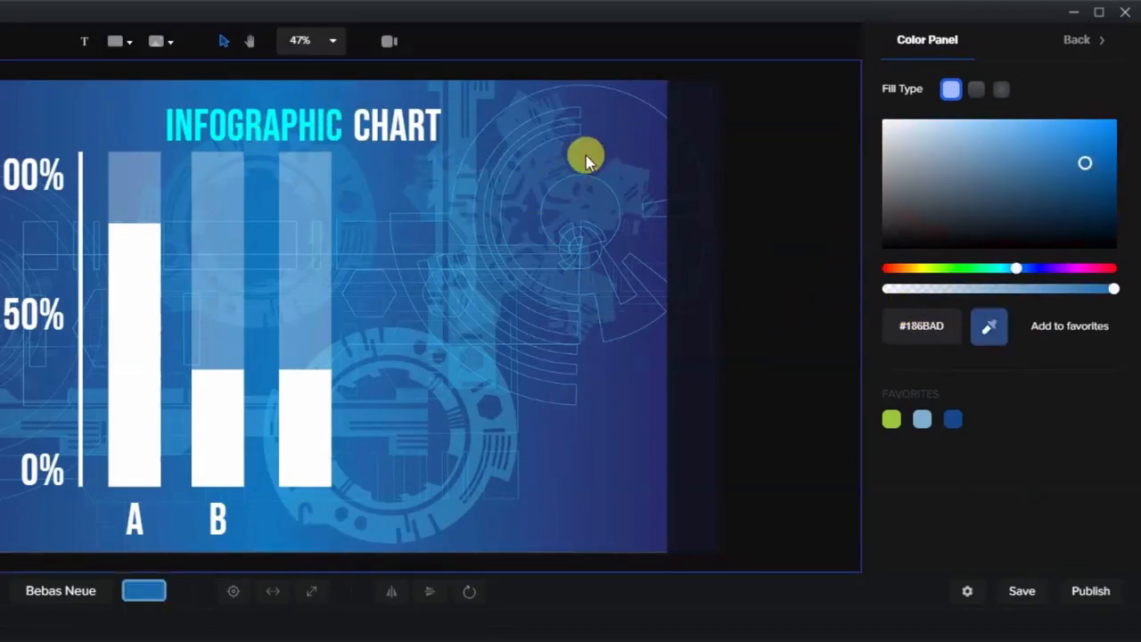
left_click(332, 141)
left_click(400, 307)
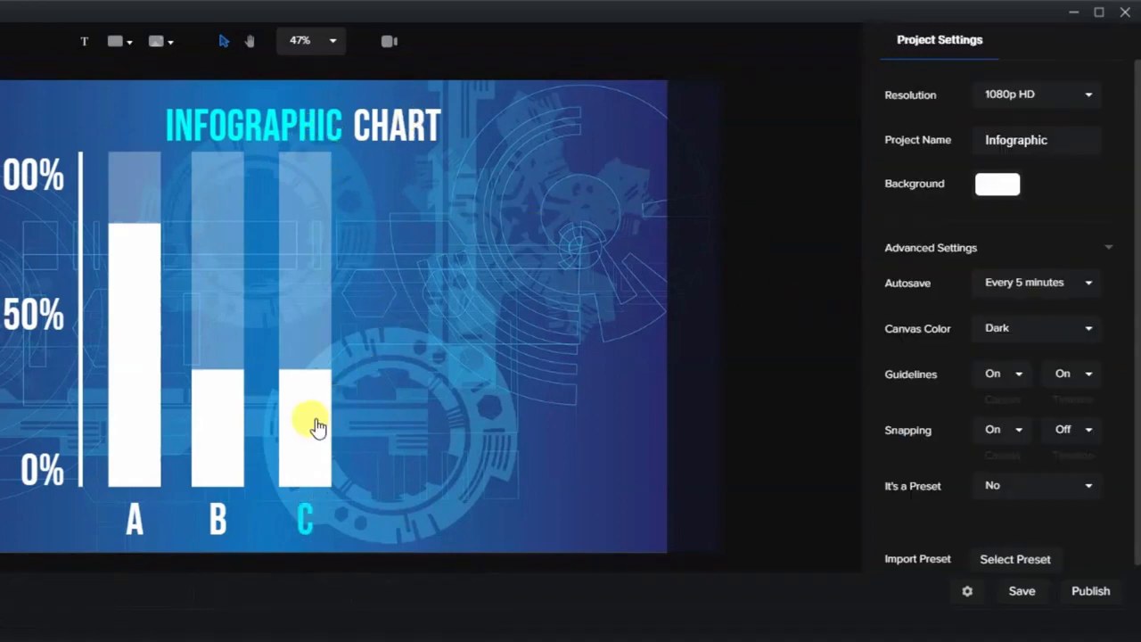
Step: Try to sample the C label's cyan as the fill of the white bar above it
left_click(318, 427)
left_click(989, 135)
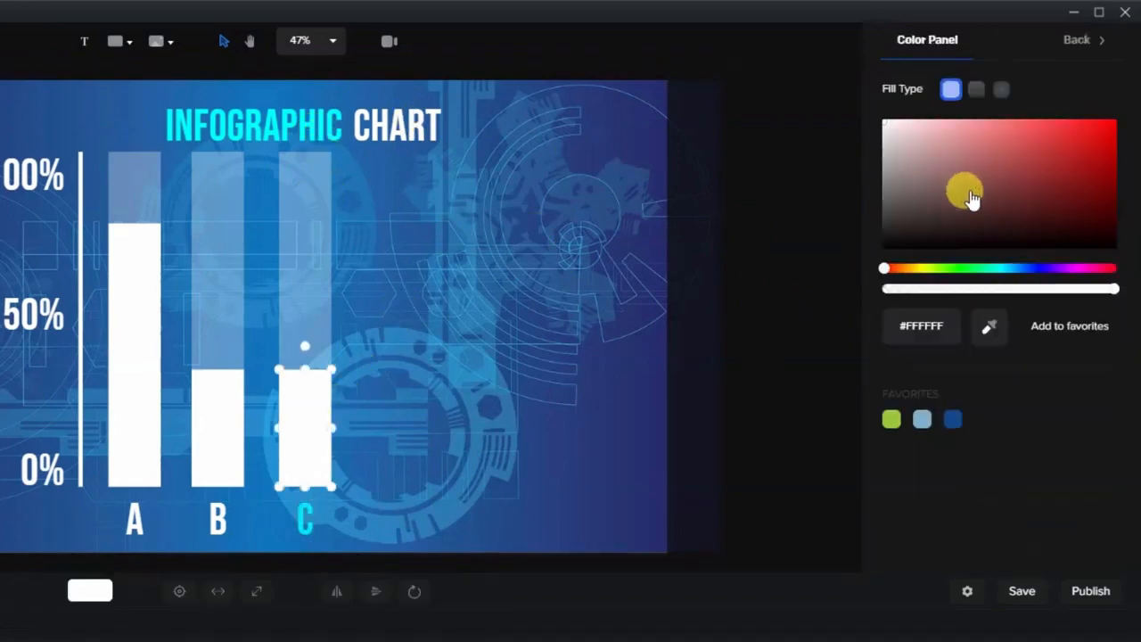
left_click(981, 326)
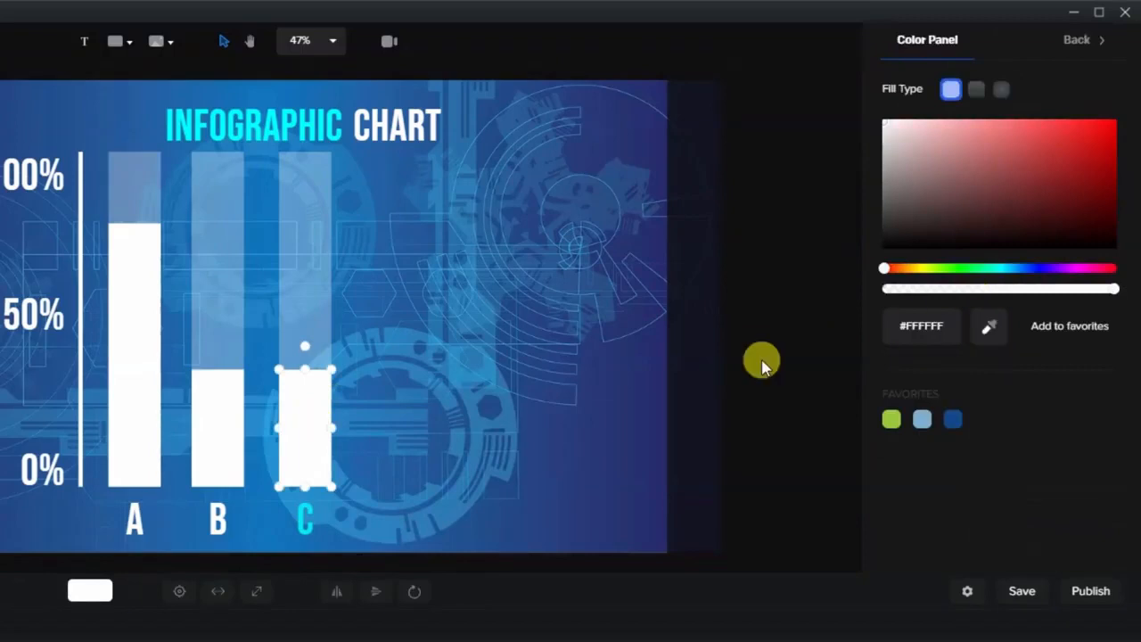
left_click(303, 522)
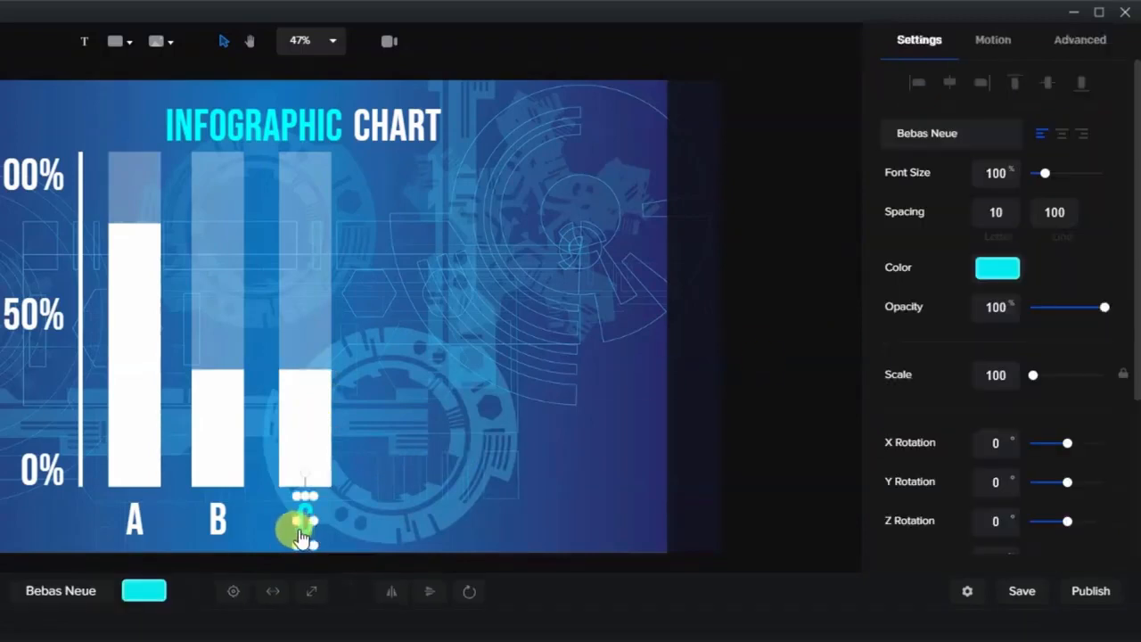
Step: Recolour the white bar above C with the cyan #04E9EE sampled from the C label
left_click(291, 436)
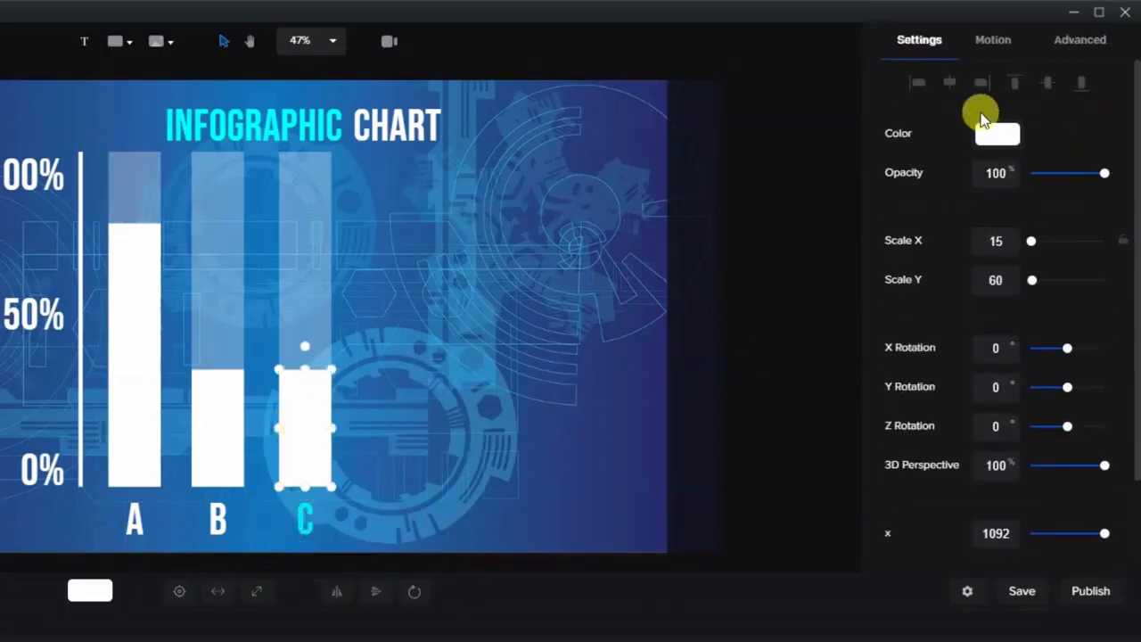
left_click(983, 143)
left_click(989, 328)
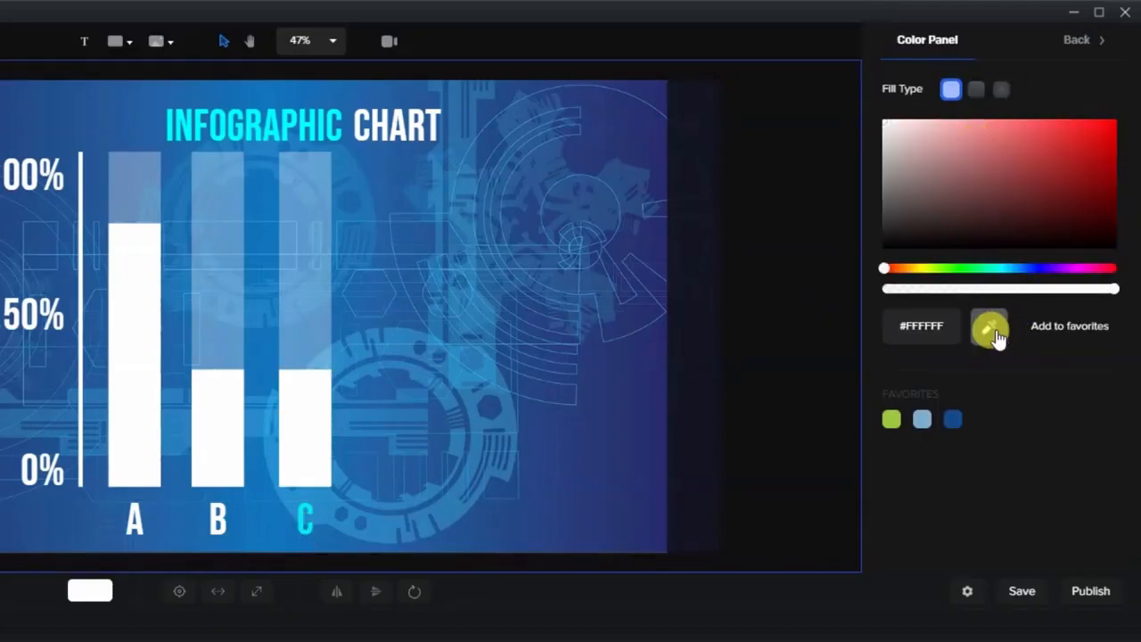
left_click(303, 527)
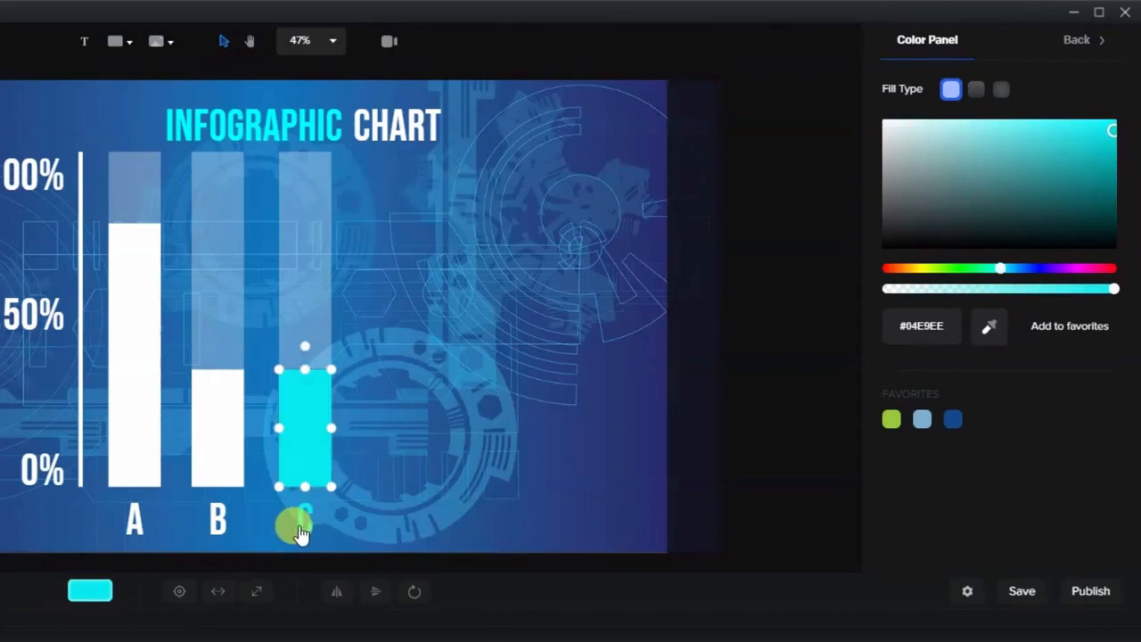
left_click(397, 403)
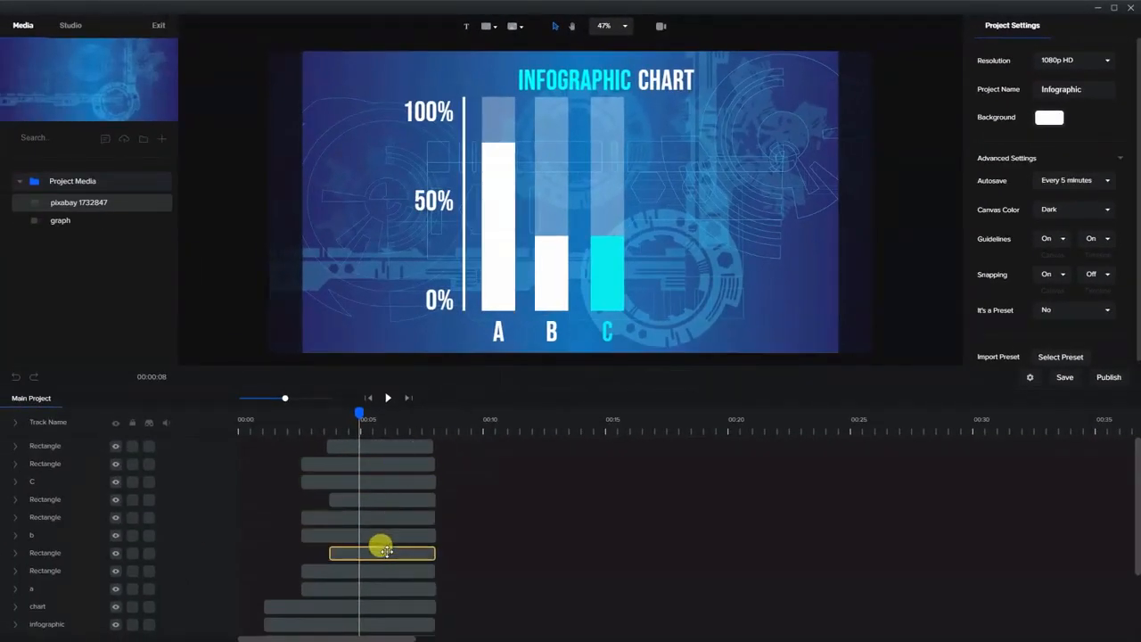
Step: Duplicate the C label together with its two bar rectangles, and rename the copied label's track D
left_click(374, 478)
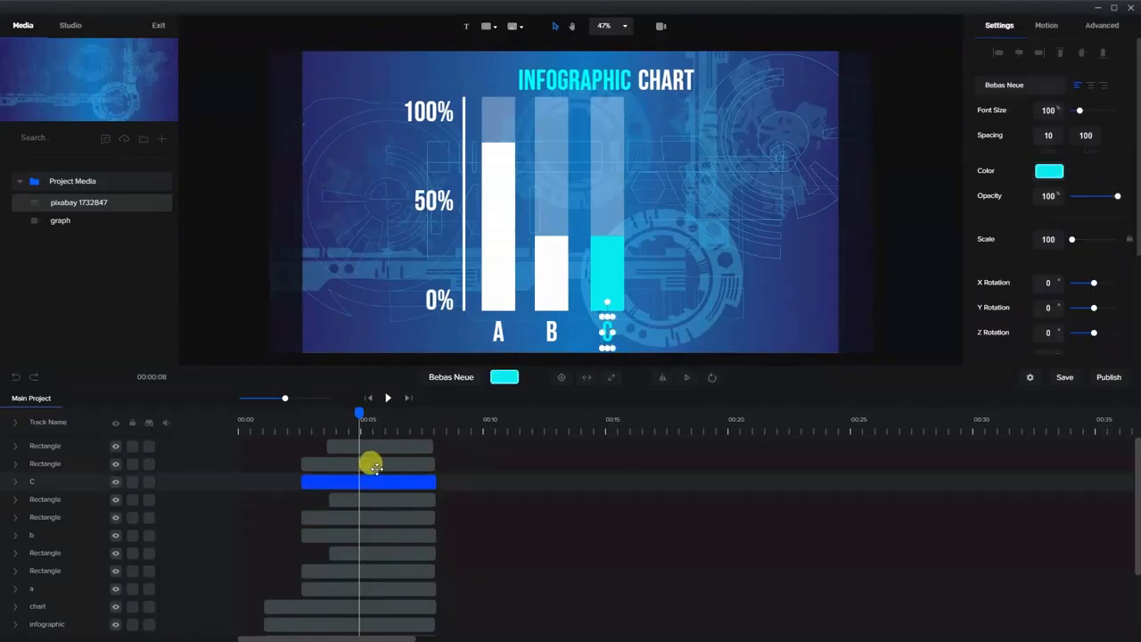
left_click(370, 463, "shift")
left_click(376, 448, "shift")
right_click(376, 447)
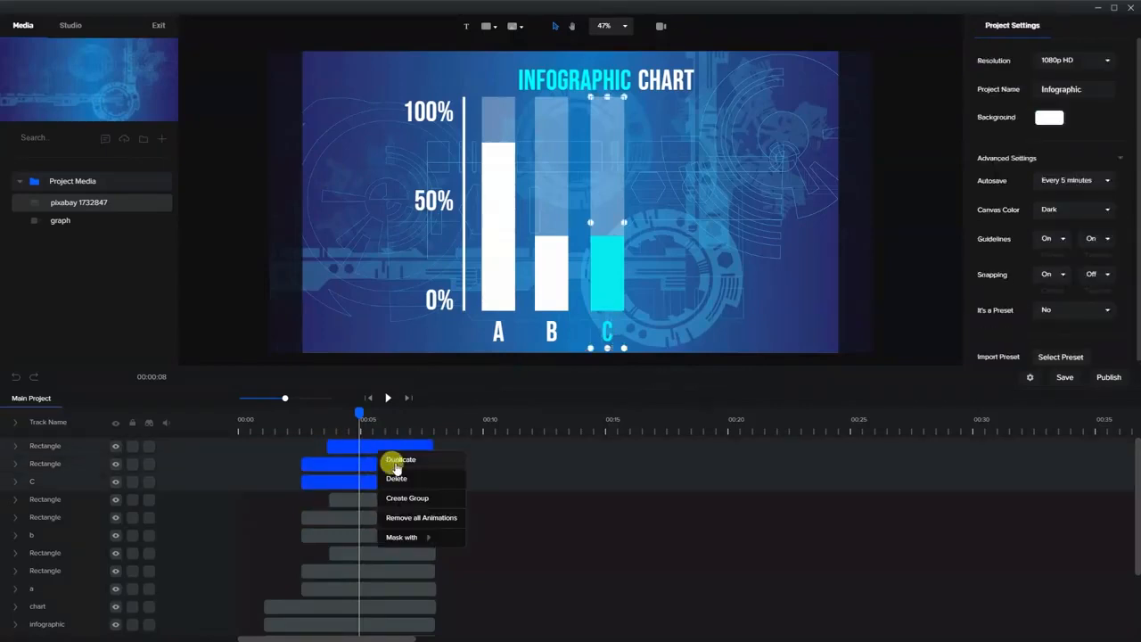
left_click(392, 461)
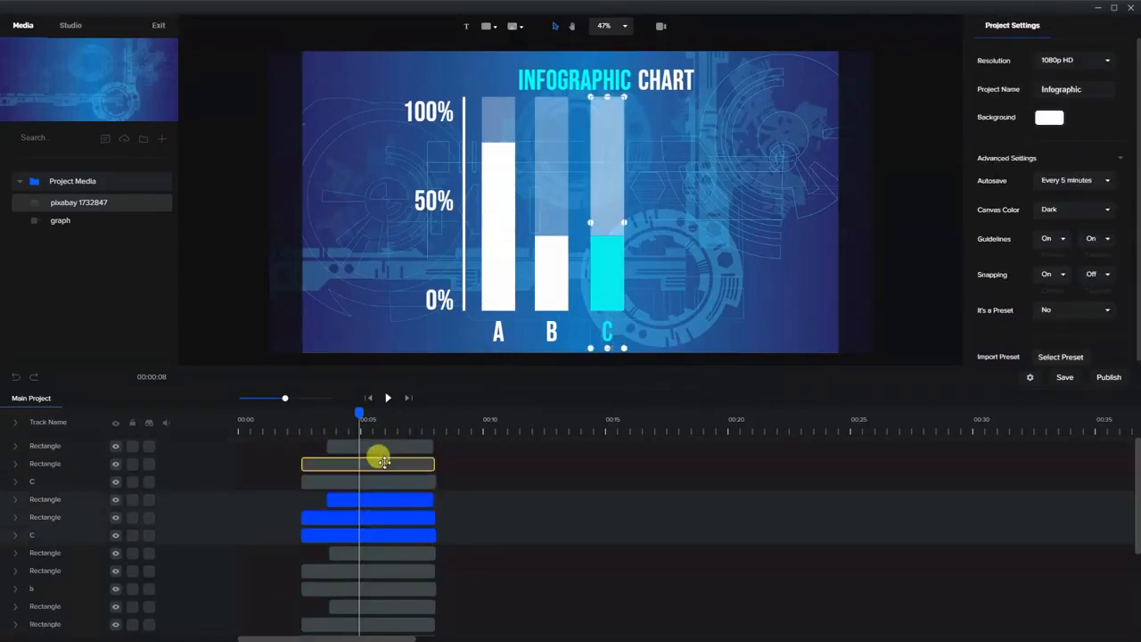
double_click(33, 482)
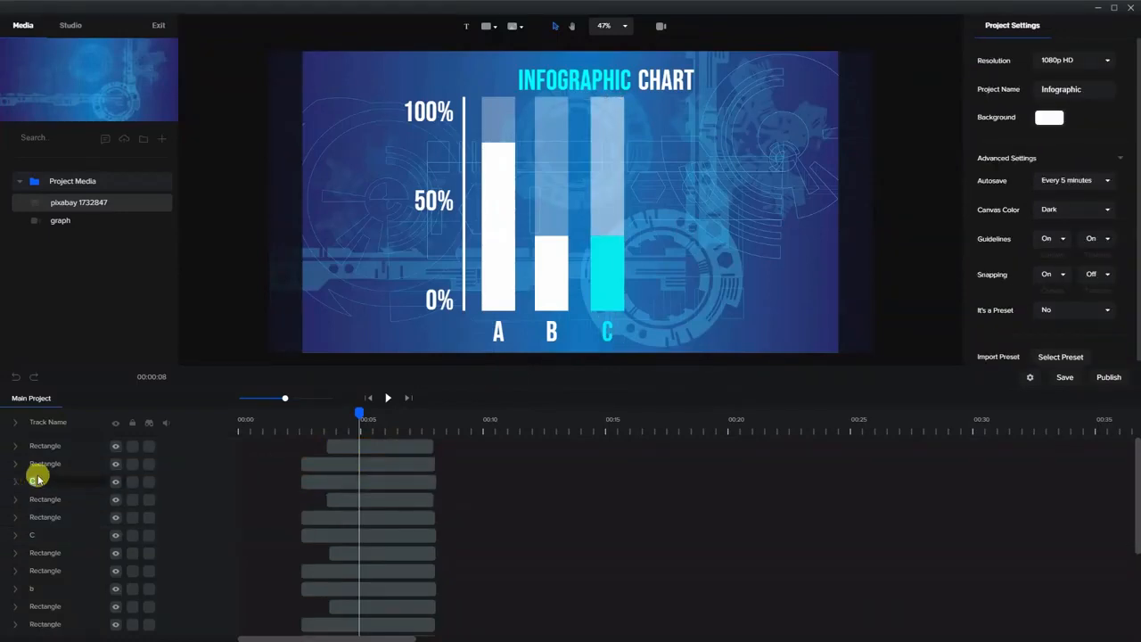
type("D")
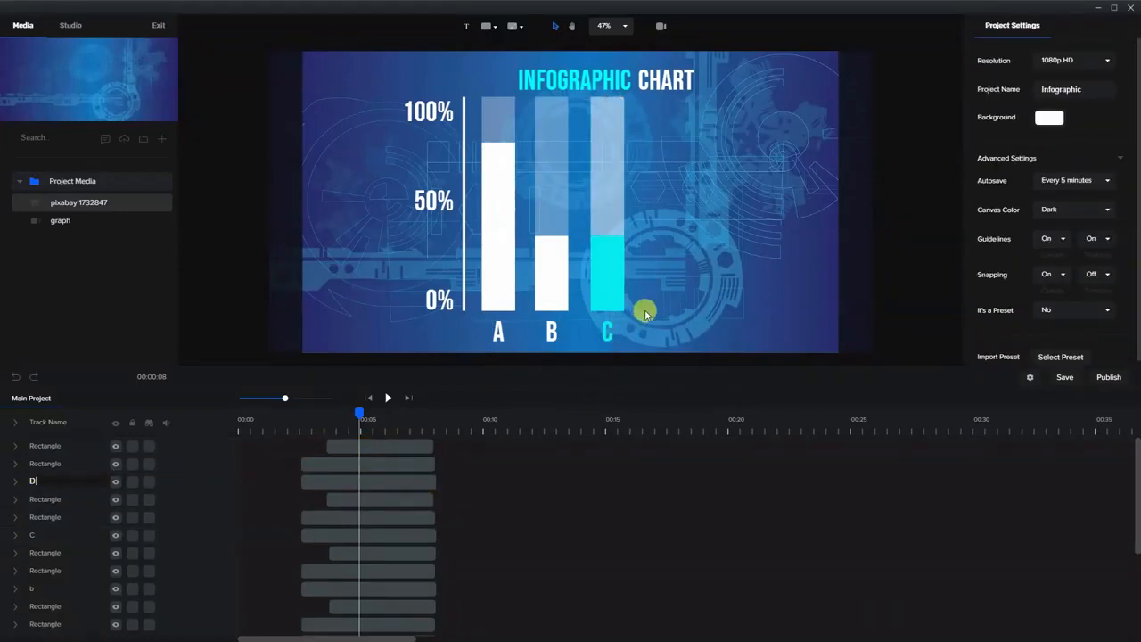
Step: Move the D track's label and its two bar rectangles to the right of bar C, matching the spacing between the existing bars
left_click(407, 480)
left_click(402, 462, "shift")
left_click(405, 447, "shift")
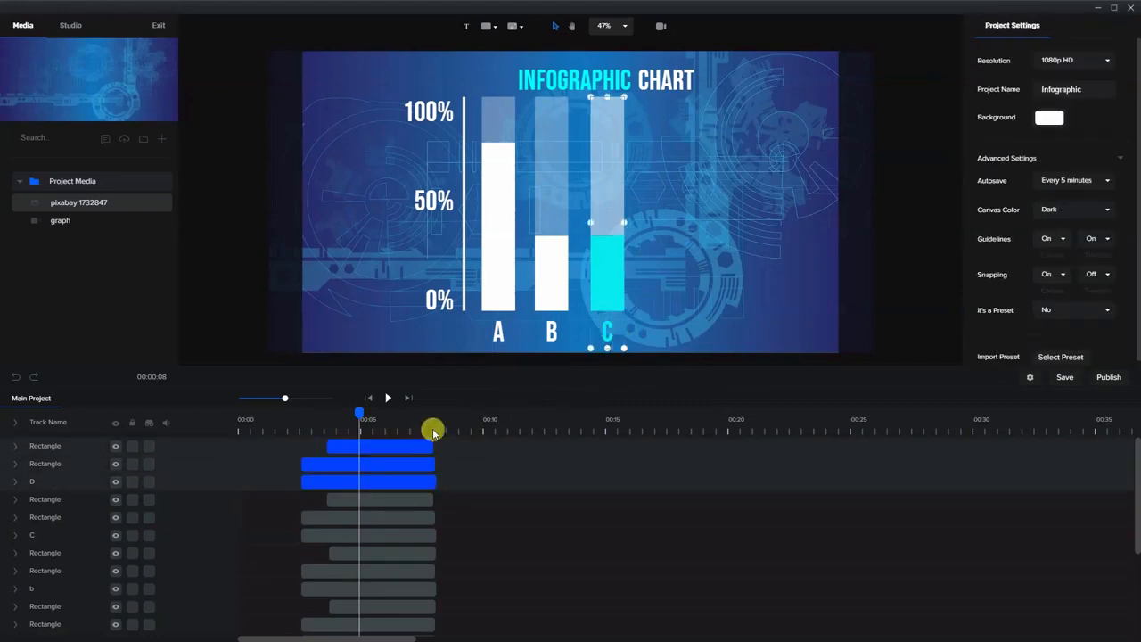
key("Right")
key("Right")
key("Right")
key("Right")
key("Right")
key("Right")
key("Right")
key("Right")
key("Right")
key("Right")
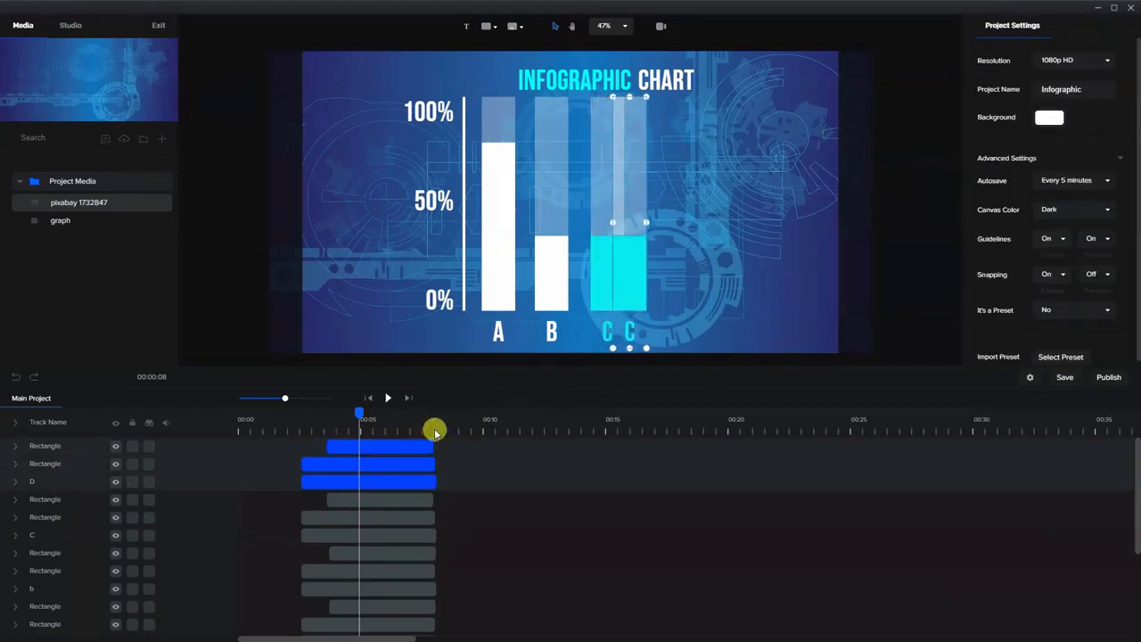
key("Right")
key("Right")
key("Right")
key("Right")
key("Right")
key("Right")
key("Right")
key("Right")
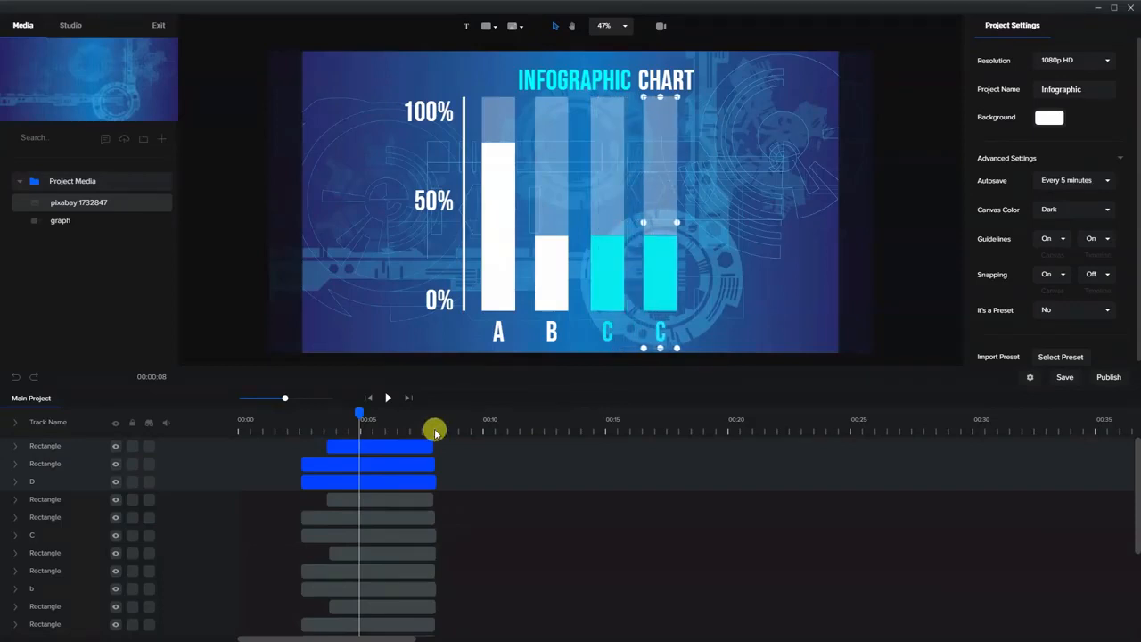
left_click(690, 227)
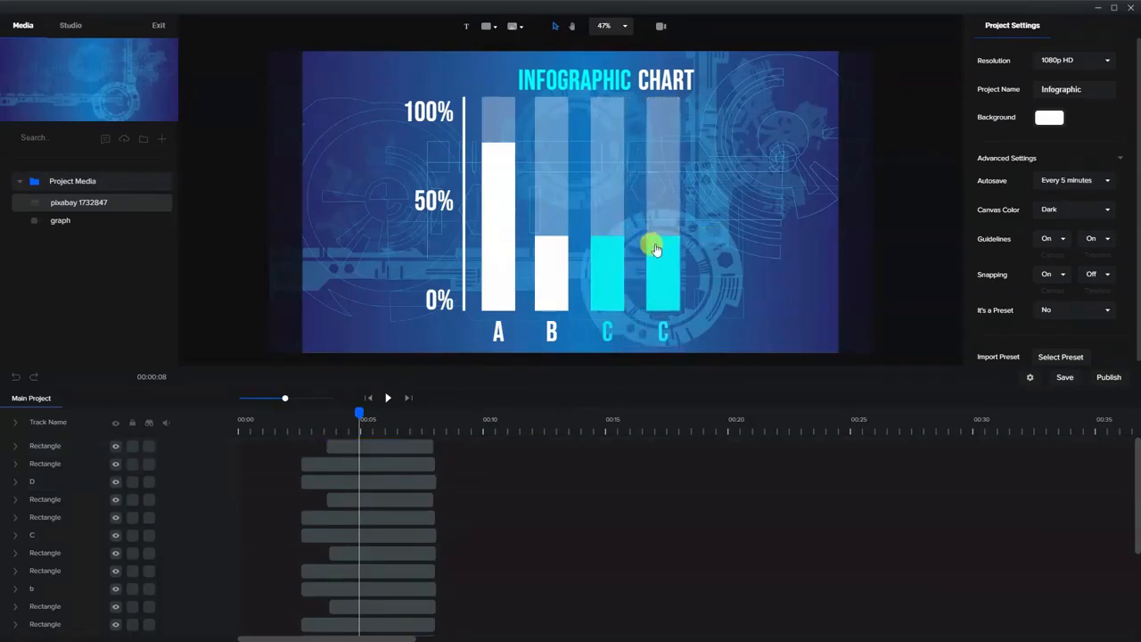
Step: Recolour the fourth column's cyan value bar white, #FFFFFF
left_click(659, 248)
left_click(1046, 86)
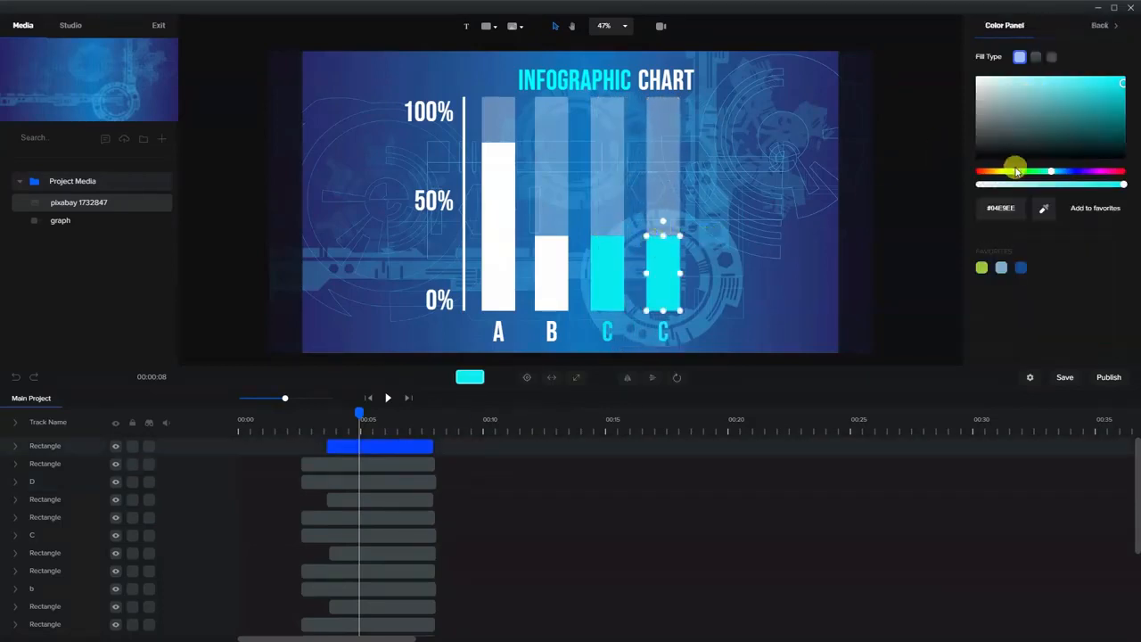
left_click_drag(999, 104, 971, 71)
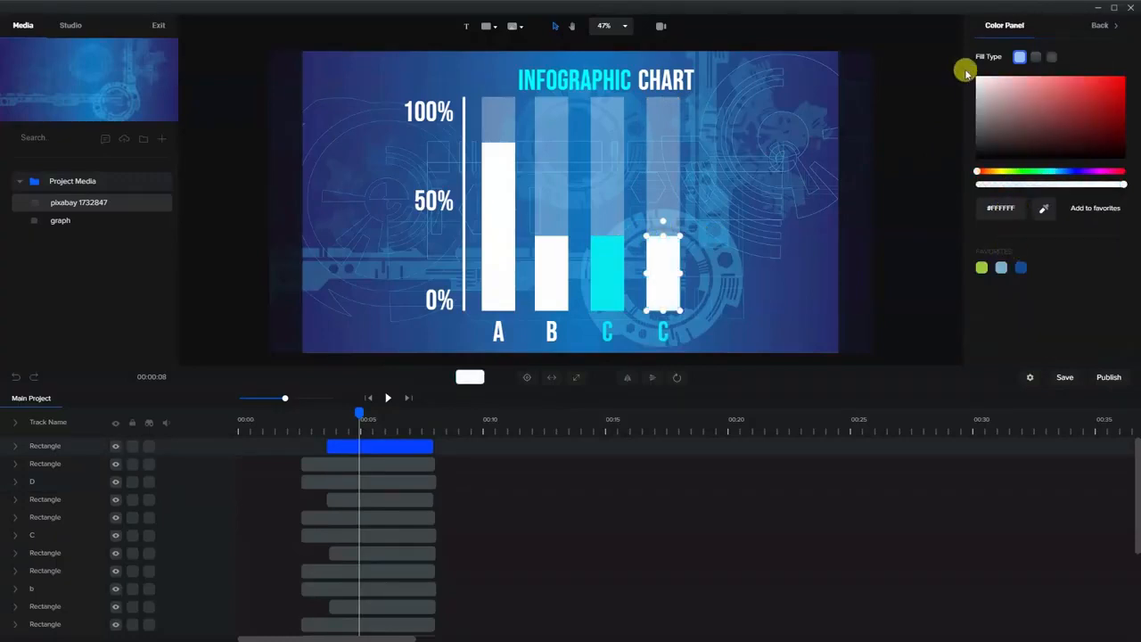
Step: Recolour the label under the fourth bar white, #FFFFFF, and change its text to D
left_click(668, 326)
left_click(661, 331)
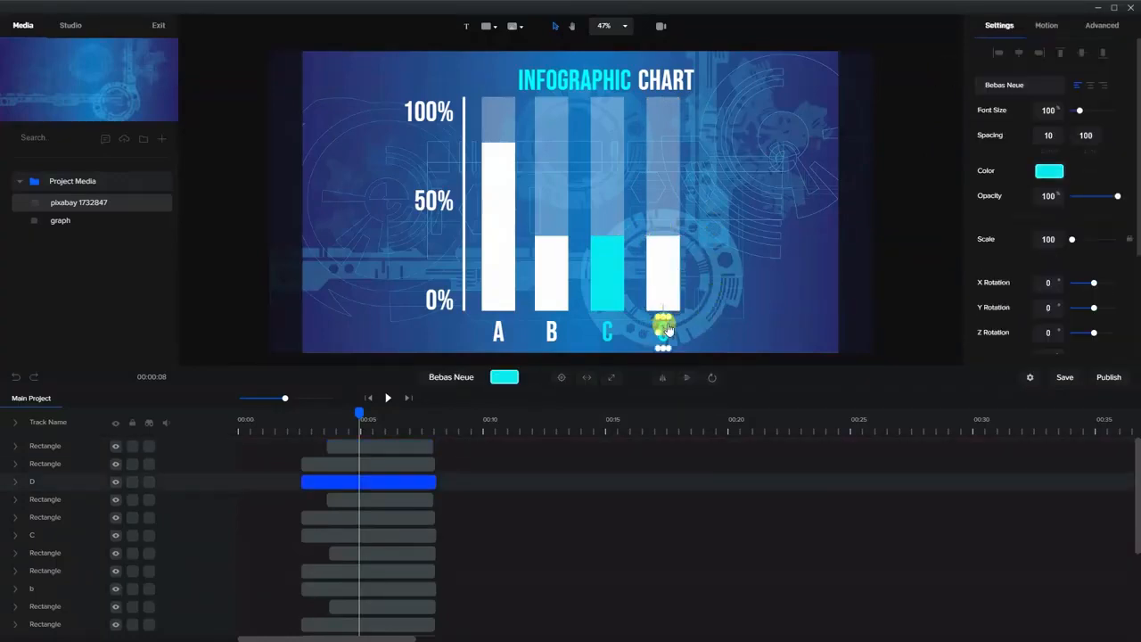
left_click(1048, 172)
left_click_drag(1014, 107, 963, 62)
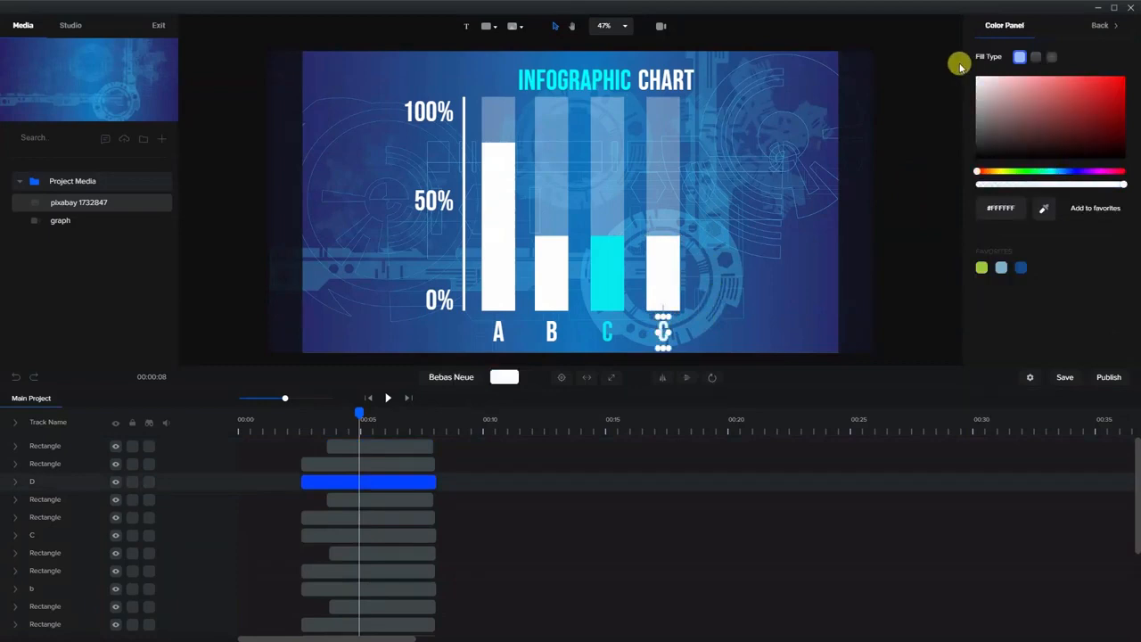
left_click(730, 232)
double_click(661, 332)
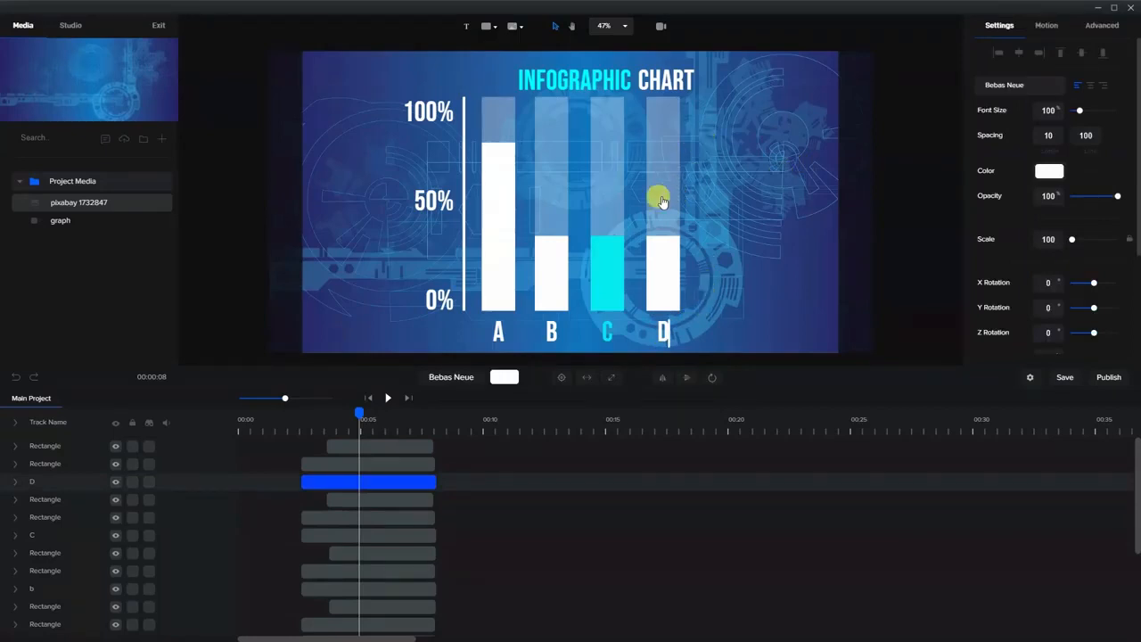
left_click(725, 218)
Step: Stretch the white D bar upward to a Scale Y of 133 and the cyan C bar to a Scale Y of 154
left_click(670, 259)
left_click_drag(662, 234, 656, 148)
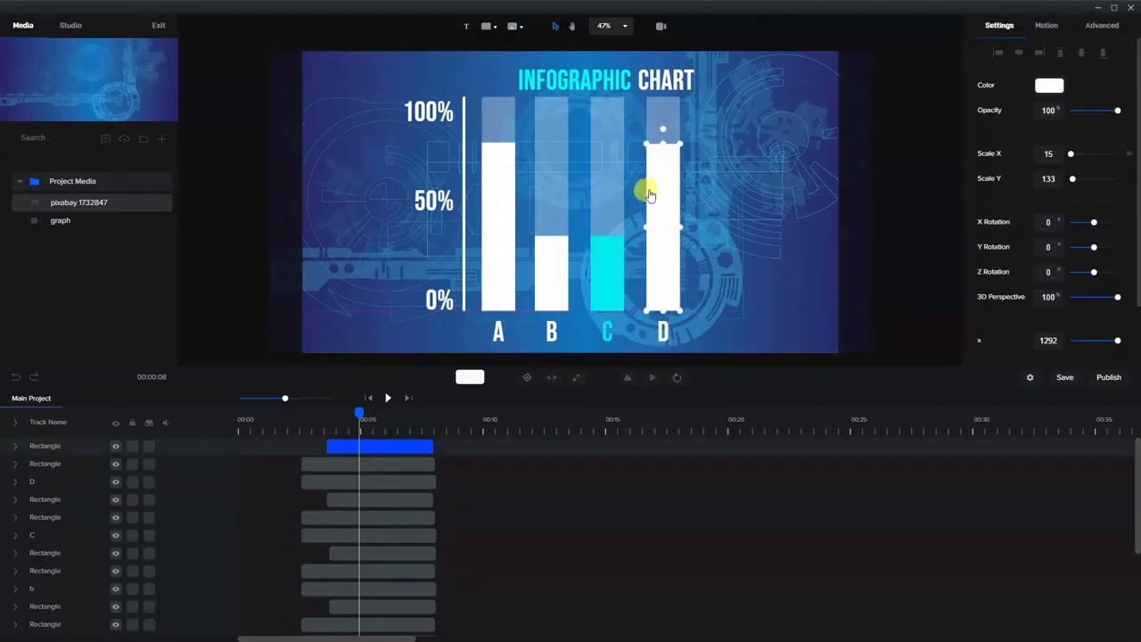
left_click(605, 249)
left_click_drag(606, 232, 606, 127)
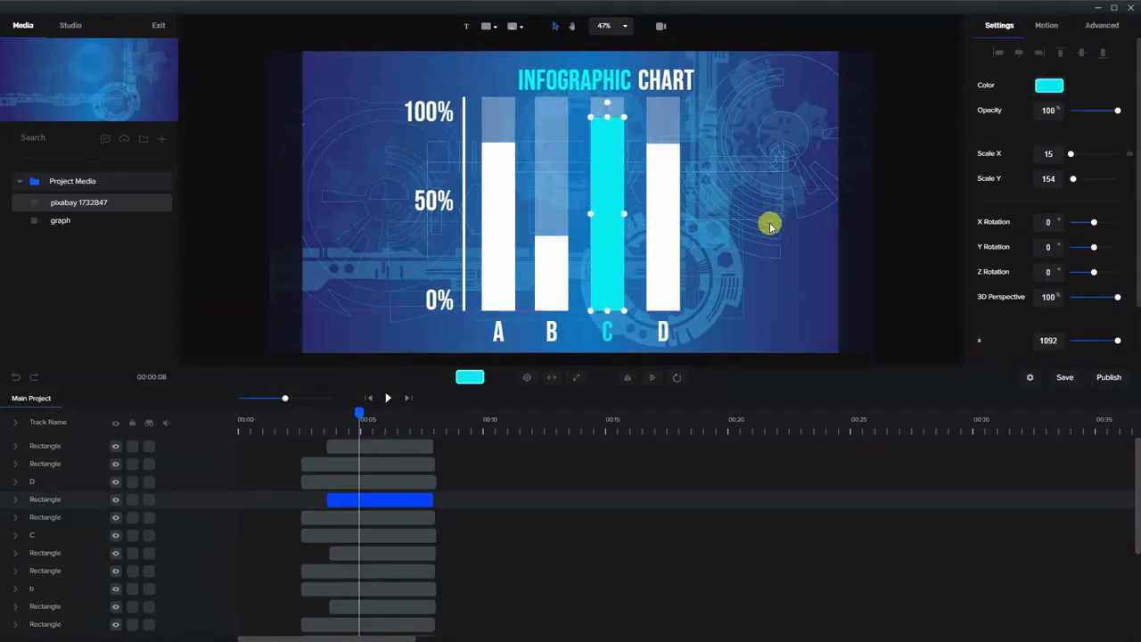
left_click(770, 226)
Step: Duplicate the D label together with its two bar rectangles, and rename the copied label's track E
left_click(411, 461)
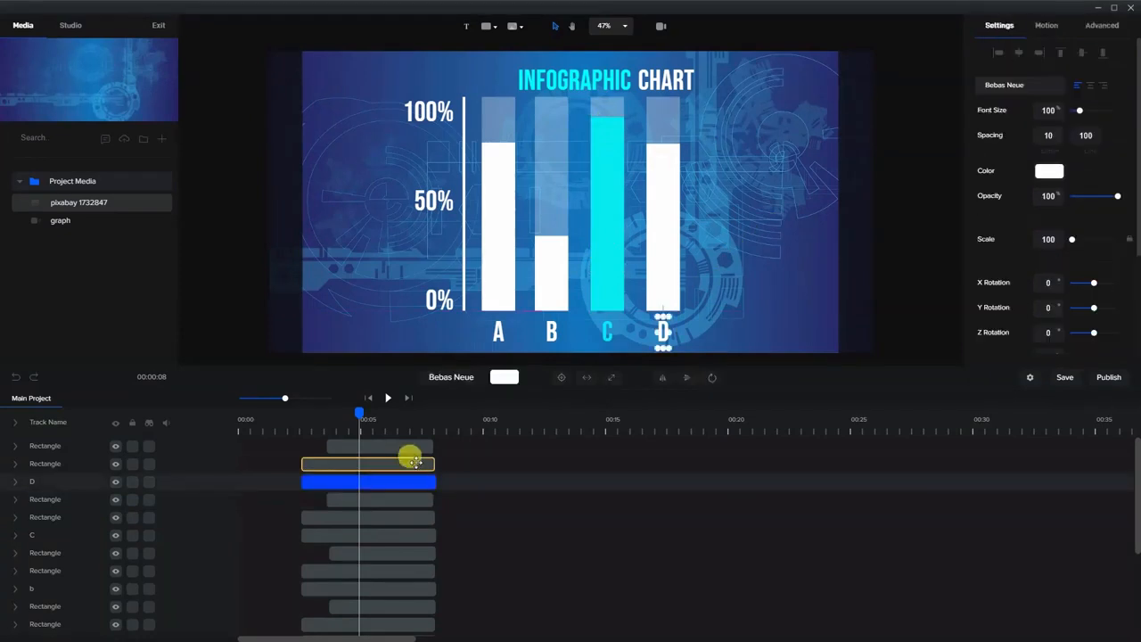
left_click(414, 462, "shift")
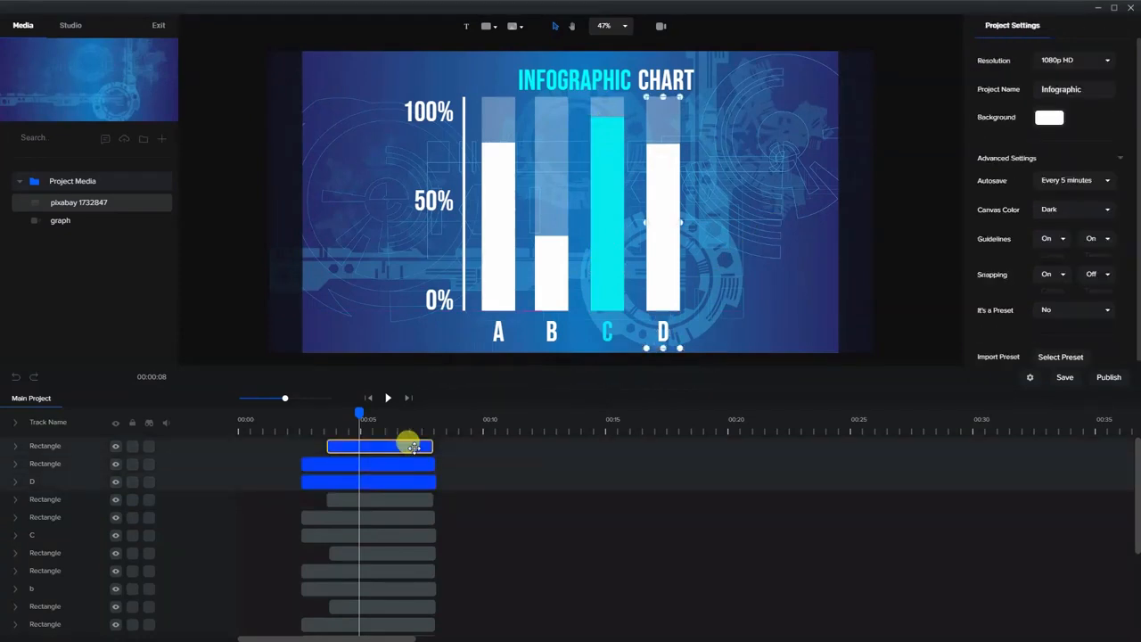
right_click(414, 448)
left_click(426, 458)
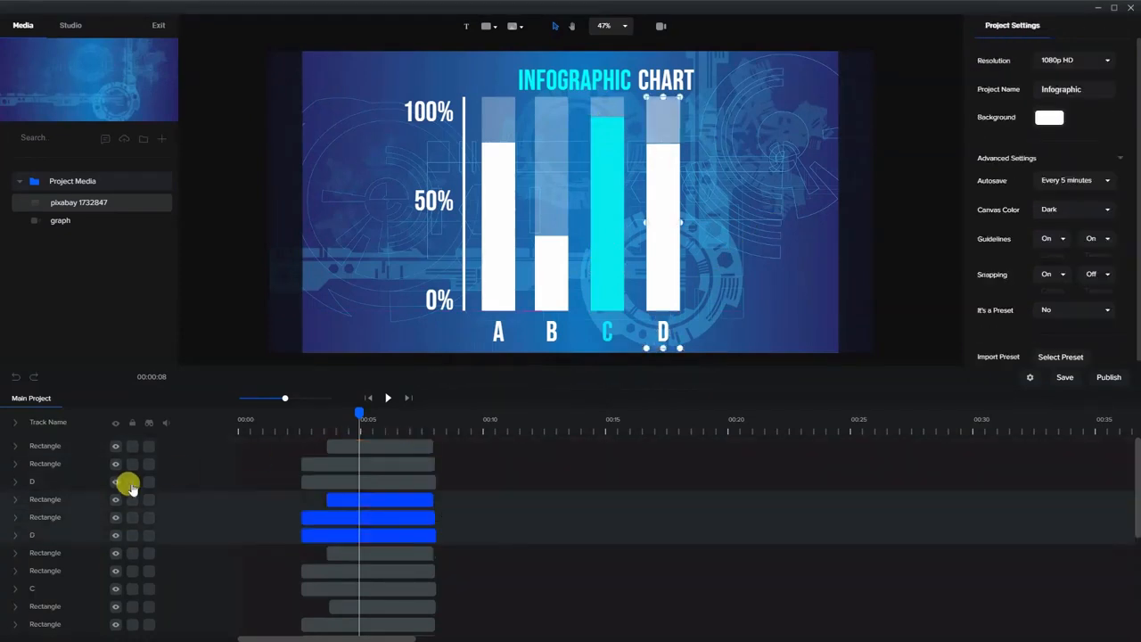
double_click(53, 479)
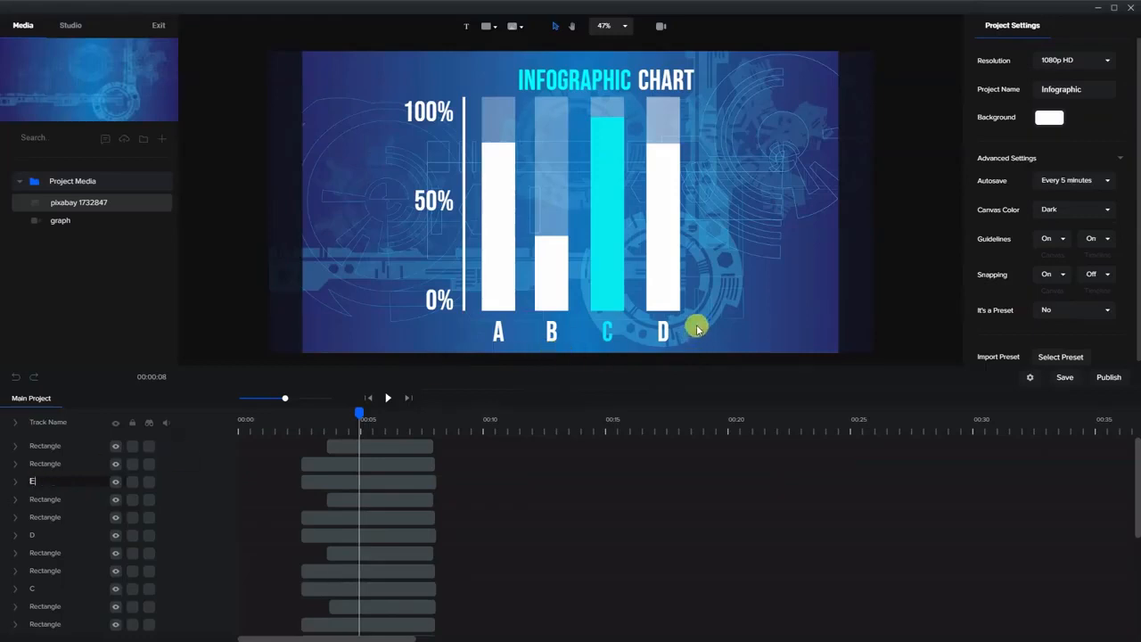
left_click(744, 261)
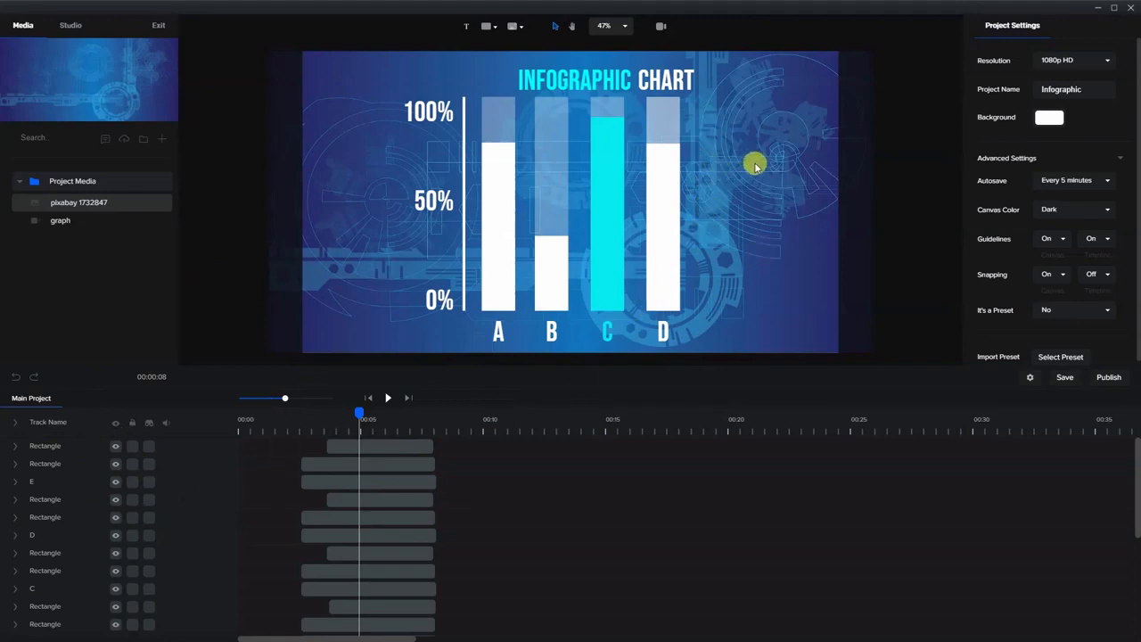
Step: Move the E track's label and its two bars to the right of bar D with even spacing, and change the label's text to E
left_click(397, 480)
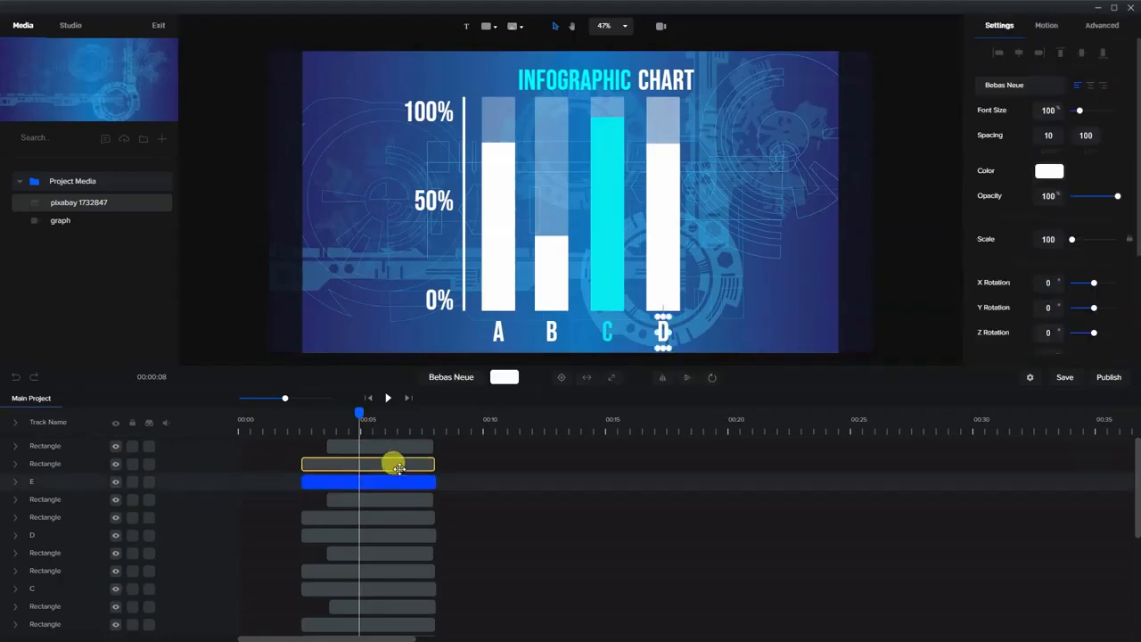
left_click(396, 463, "shift")
left_click(397, 445, "shift")
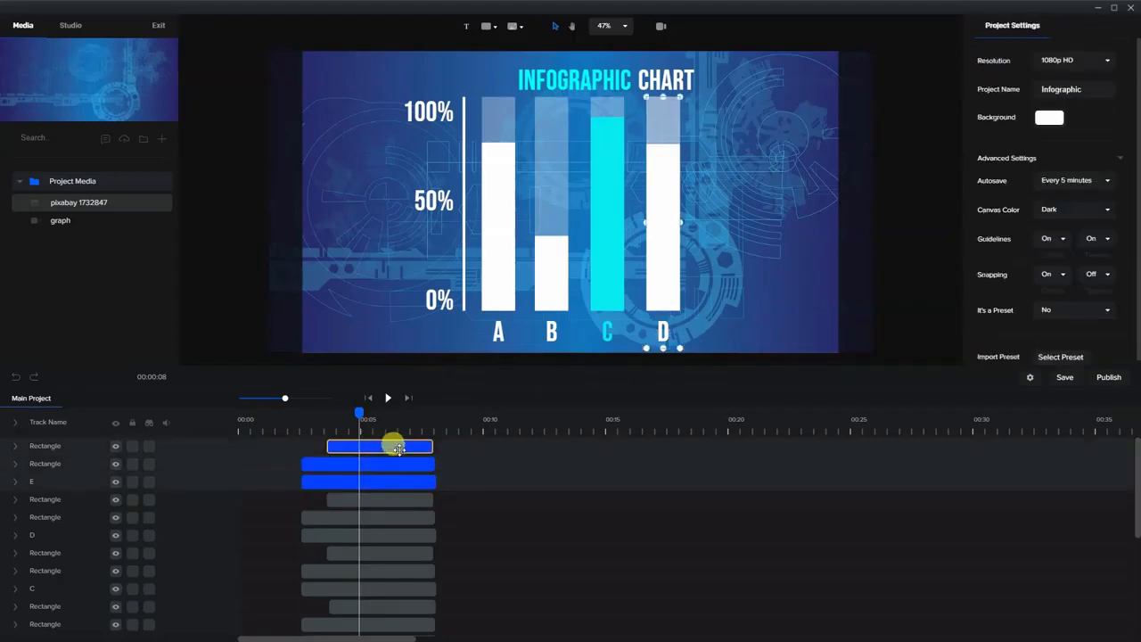
key("Right")
key("Right")
key("Right")
key("Right")
key("Right")
key("Right")
key("Right")
key("Right")
key("Right")
key("Right")
key("Right")
key("Right")
key("Right")
key("Right")
key("Right")
key("Right")
key("Right")
key("Right")
key("Right")
key("Right")
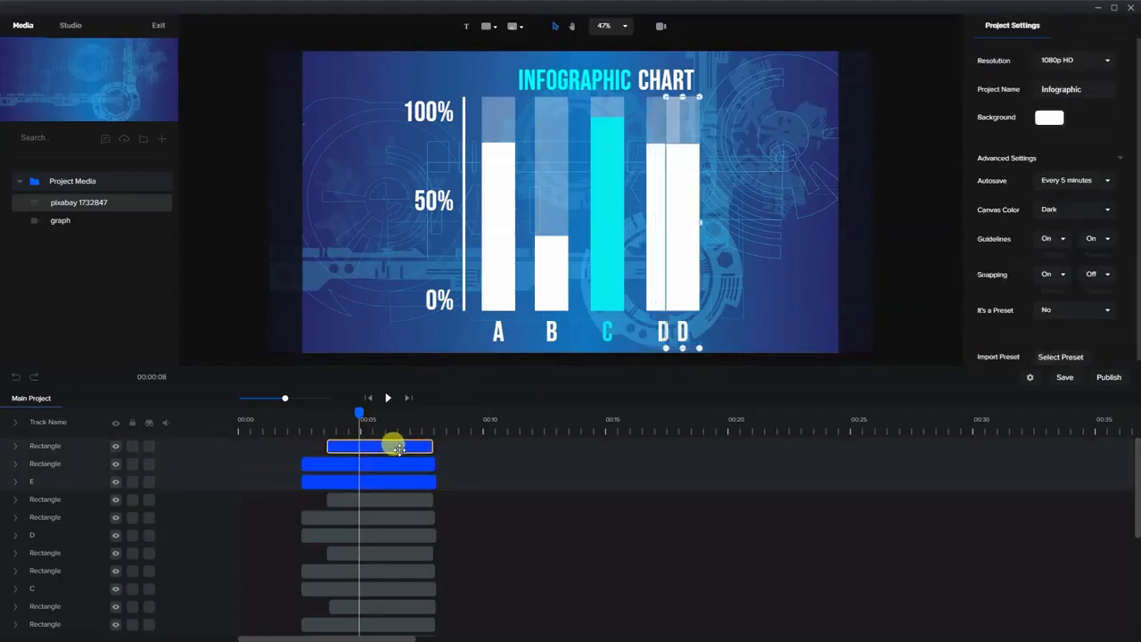
key("Right")
key("Right")
key("Right")
key("Right")
key("Right")
key("Right")
key("Right")
key("Right")
key("Right")
key("Right")
key("Right")
key("Right")
key("Right")
key("Right")
key("Right")
key("Right")
key("Right")
key("Right")
key("Right")
key("Right")
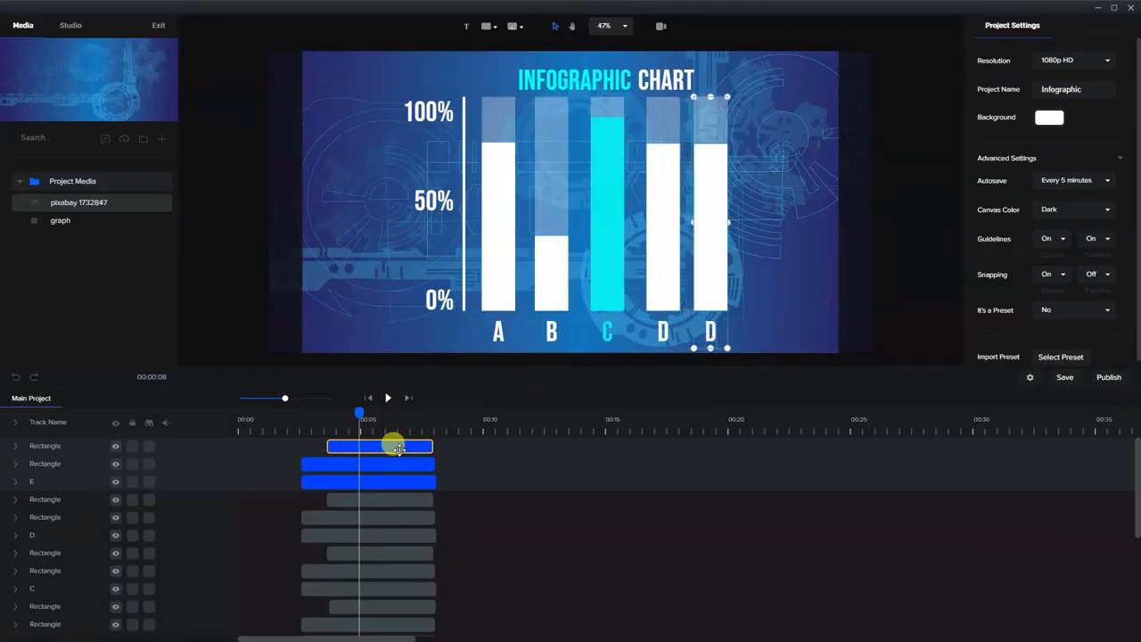
key("Right")
key("Right")
key("Right")
left_click(753, 247)
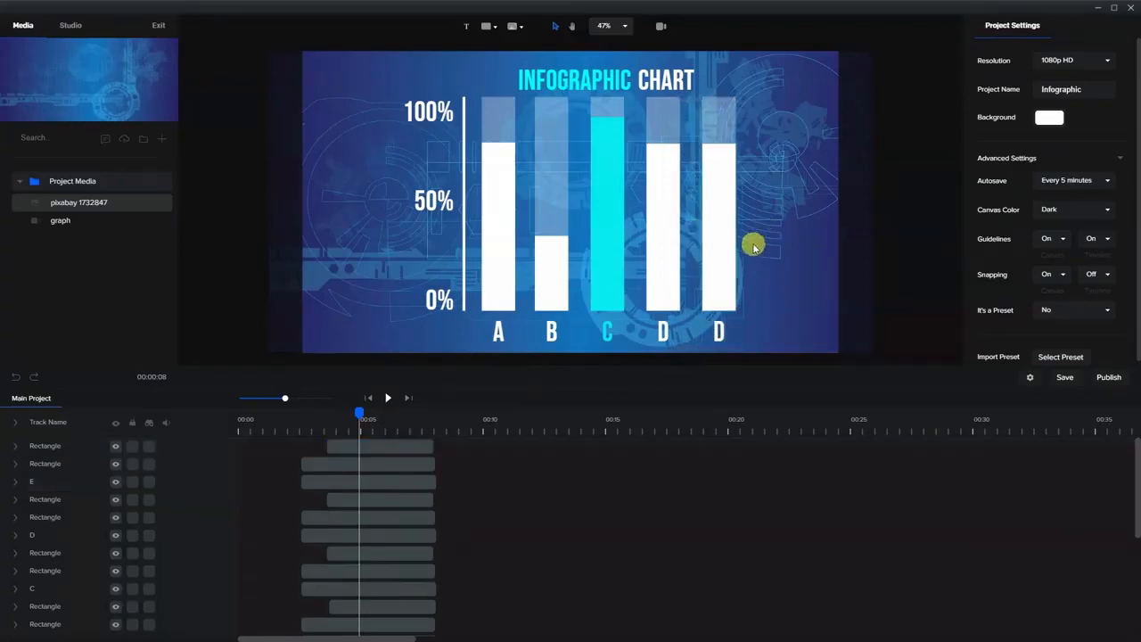
left_click(722, 332)
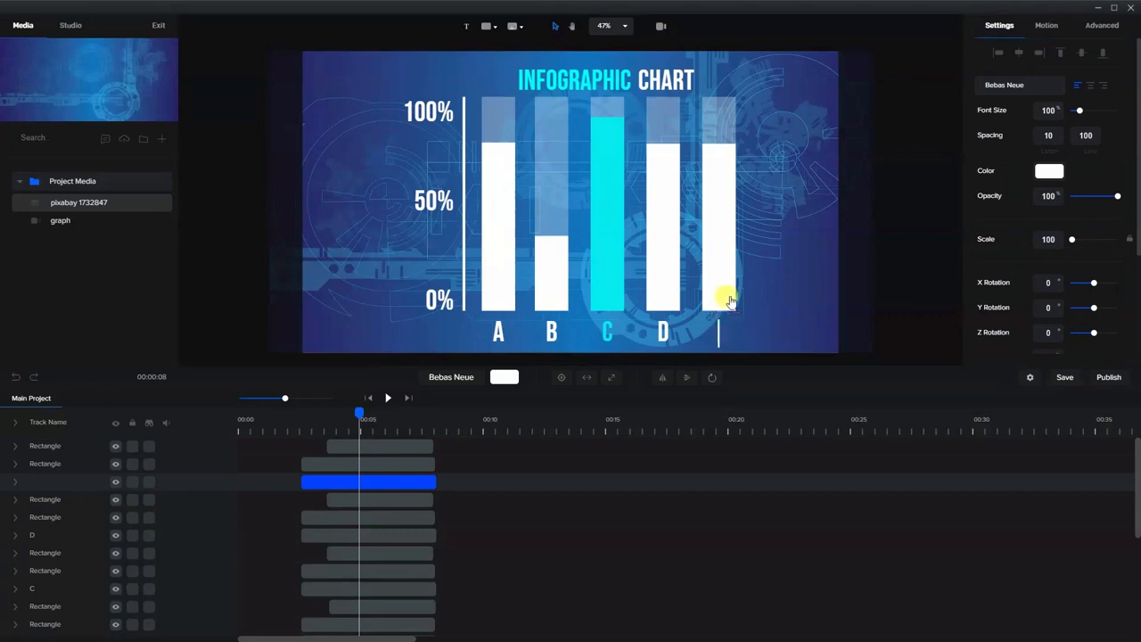
left_click(771, 249)
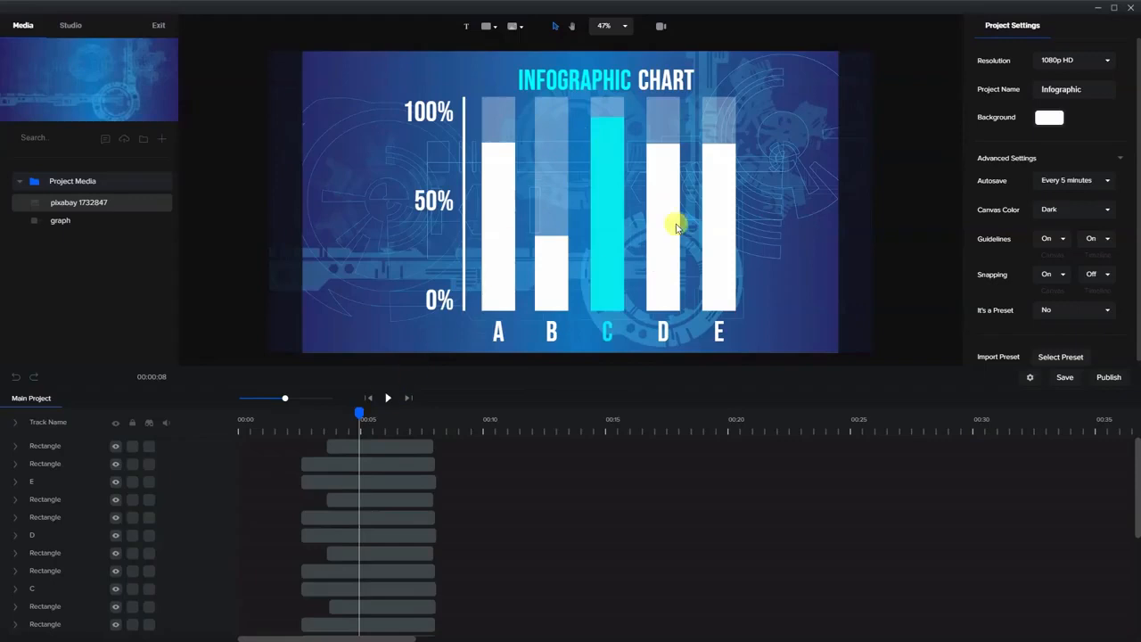
Step: Play the animation from about 2 seconds to preview the bars and labels coming in
left_click_drag(358, 412, 282, 428)
left_click(386, 398)
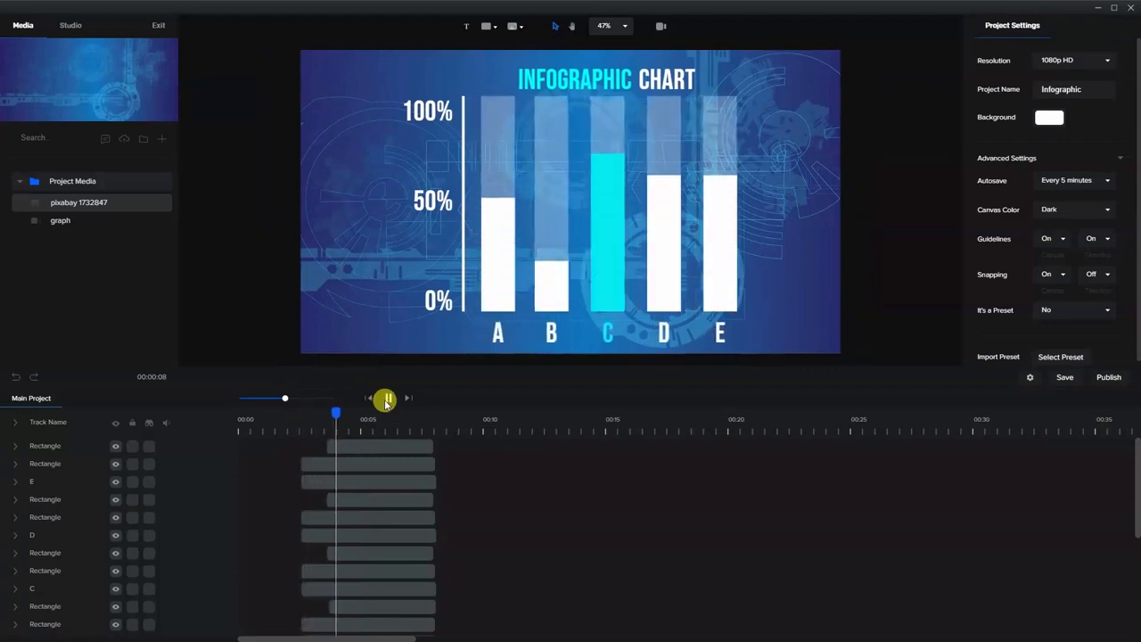
left_click(385, 400)
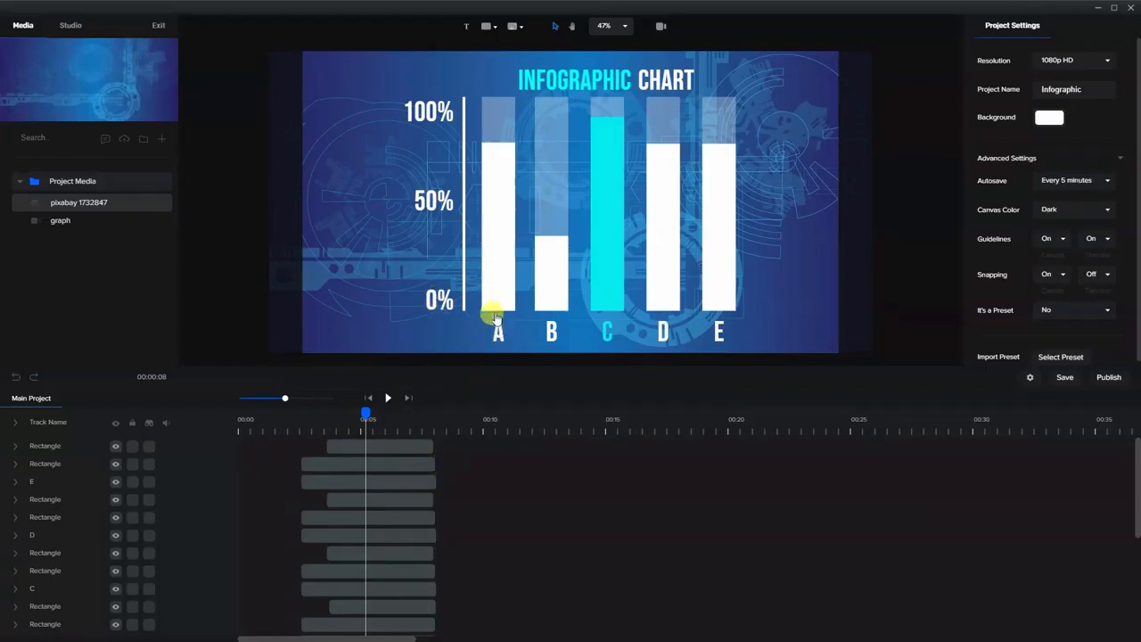
Step: Expand all timeline tracks to show their animations, and move the playhead to about 3 seconds, during the labels' slide-in
scroll(292, 513, "down", 5)
left_click(314, 516)
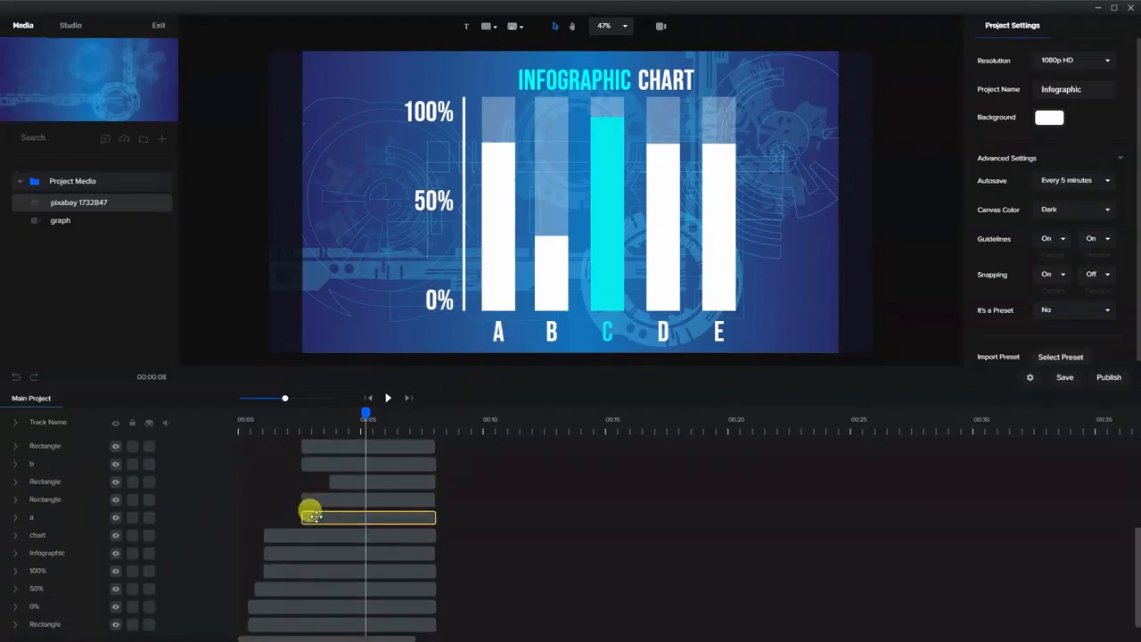
left_click(315, 517)
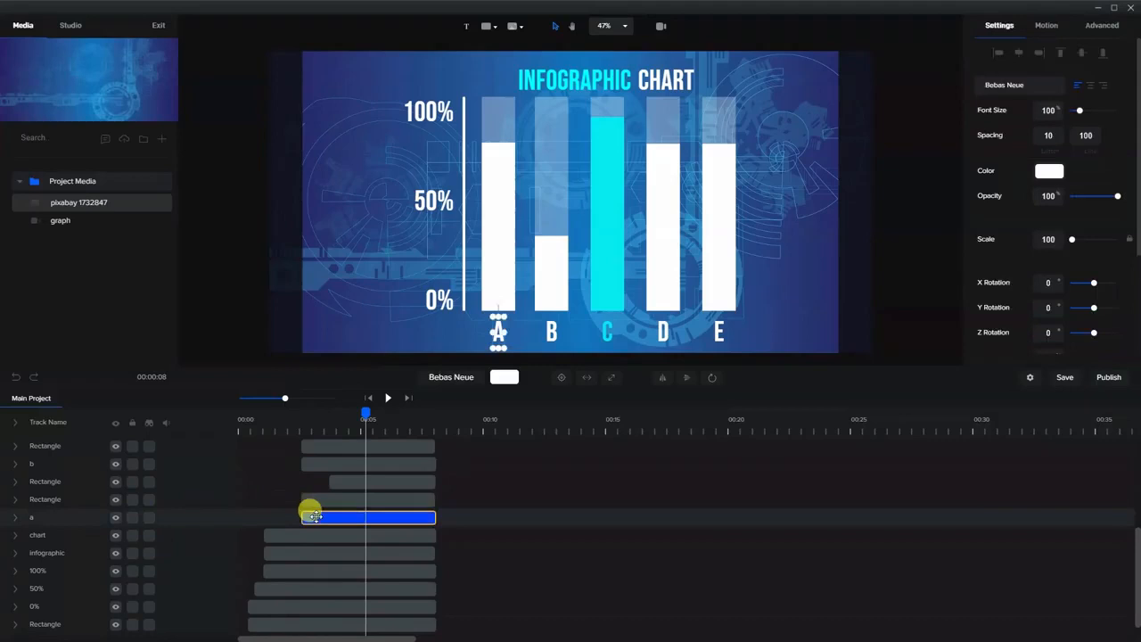
left_click(15, 517)
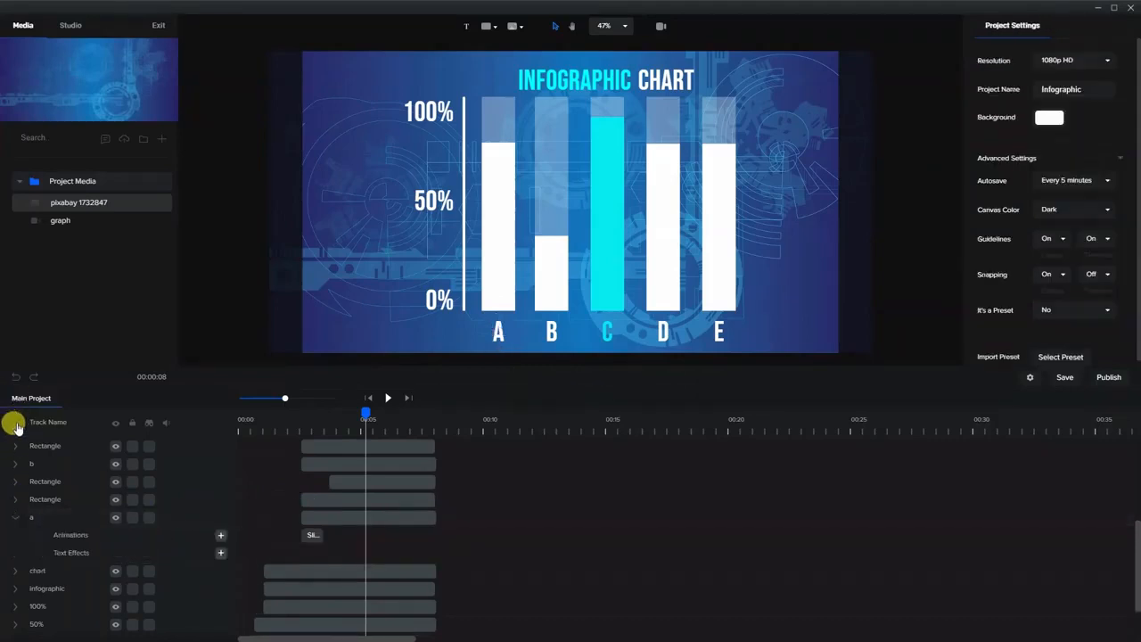
left_click(15, 424)
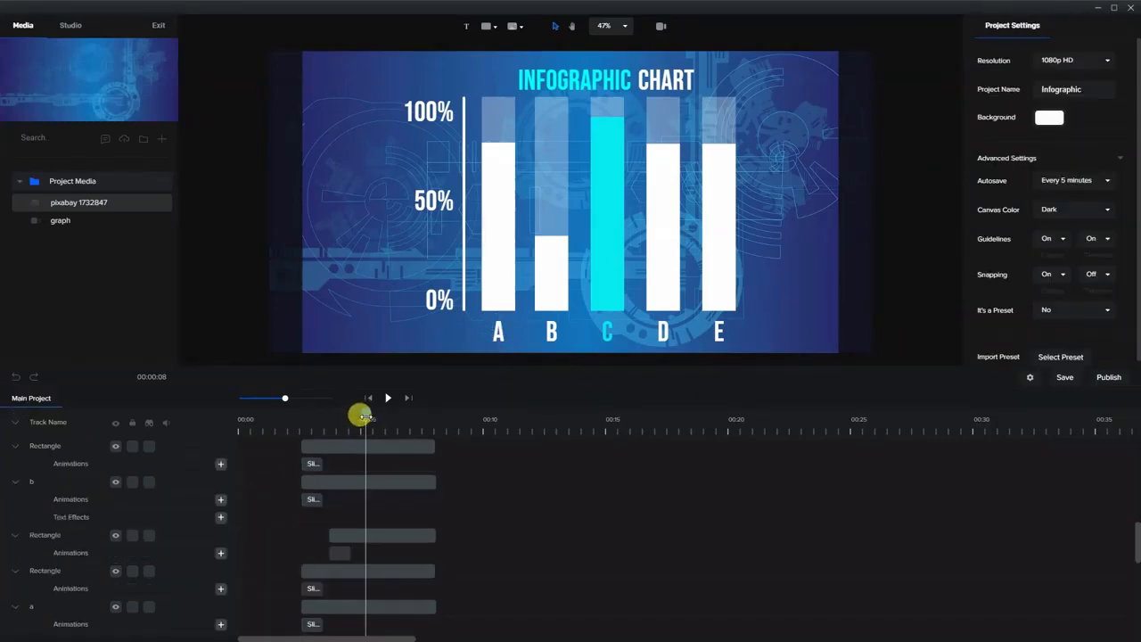
left_click_drag(361, 415, 314, 428)
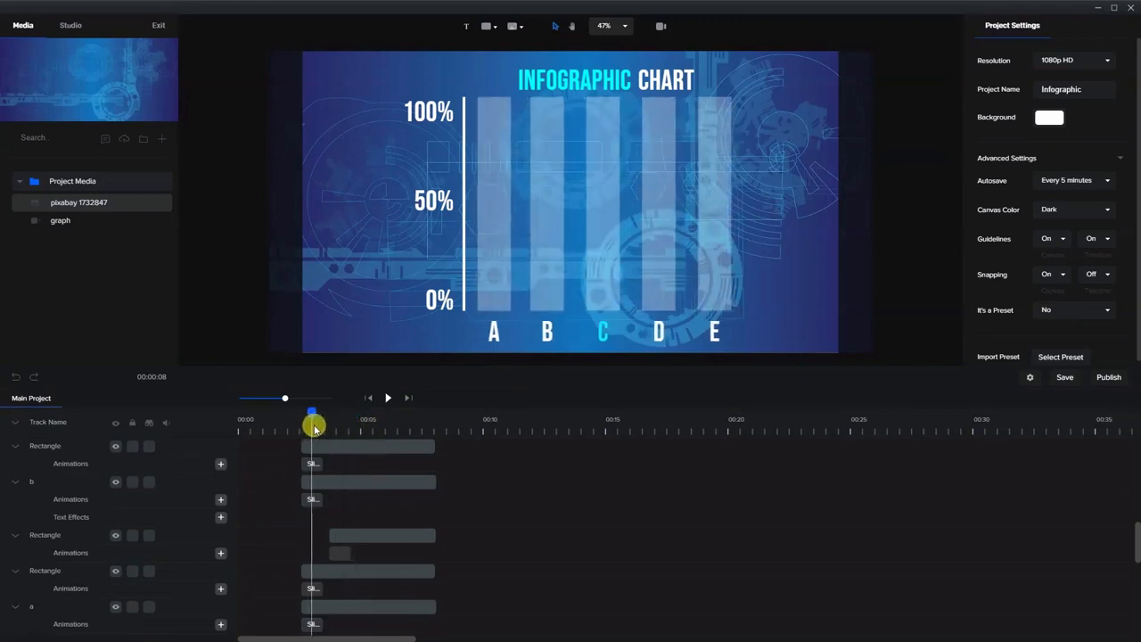
scroll(441, 338, "down", 3)
scroll(458, 318, "up", 3)
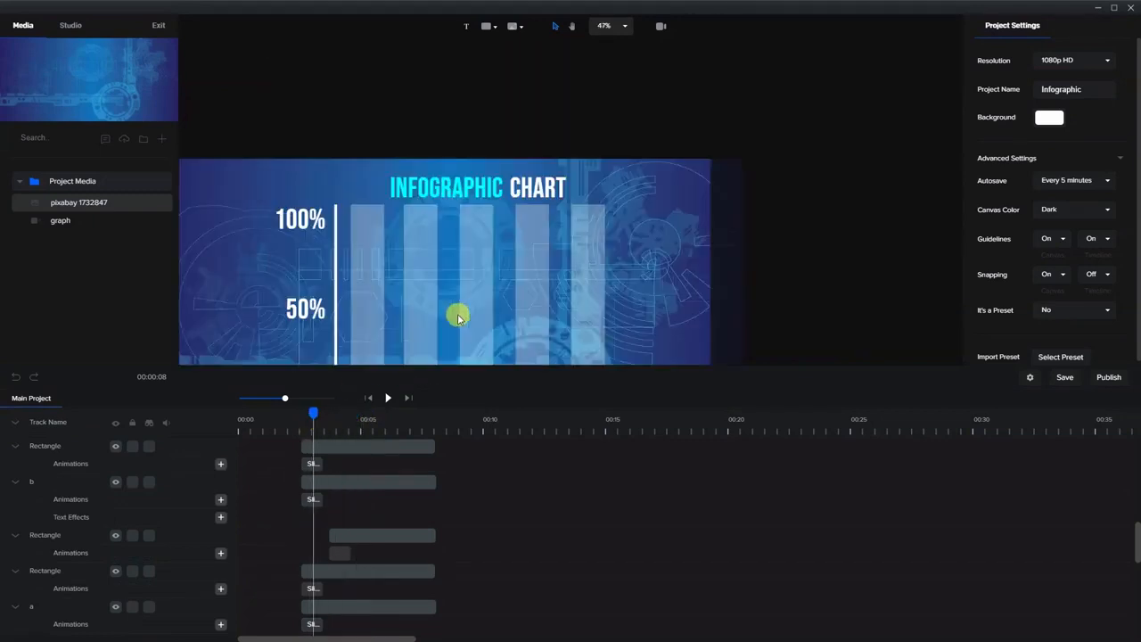
key("ctrl+0")
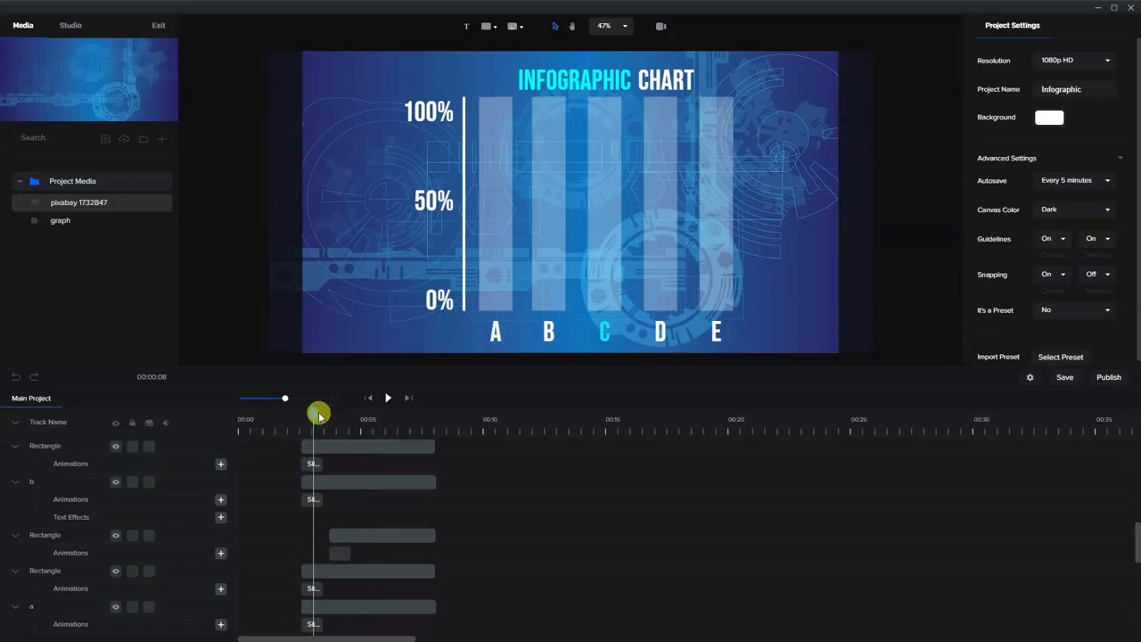
Step: Trim the start of bar B's translucent background track to about 3 seconds, partway through bar A's slide-in
mouse_move(315, 426)
left_mouse_down()
mouse_move(339, 417)
mouse_move(308, 410)
mouse_move(317, 412)
left_mouse_up()
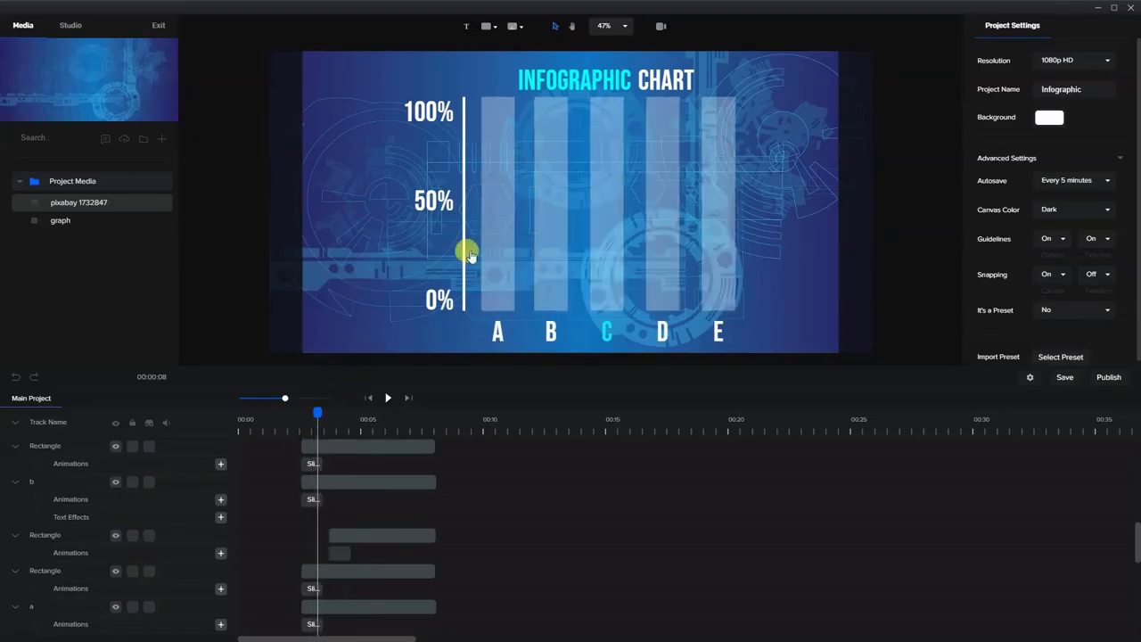
left_click(490, 251)
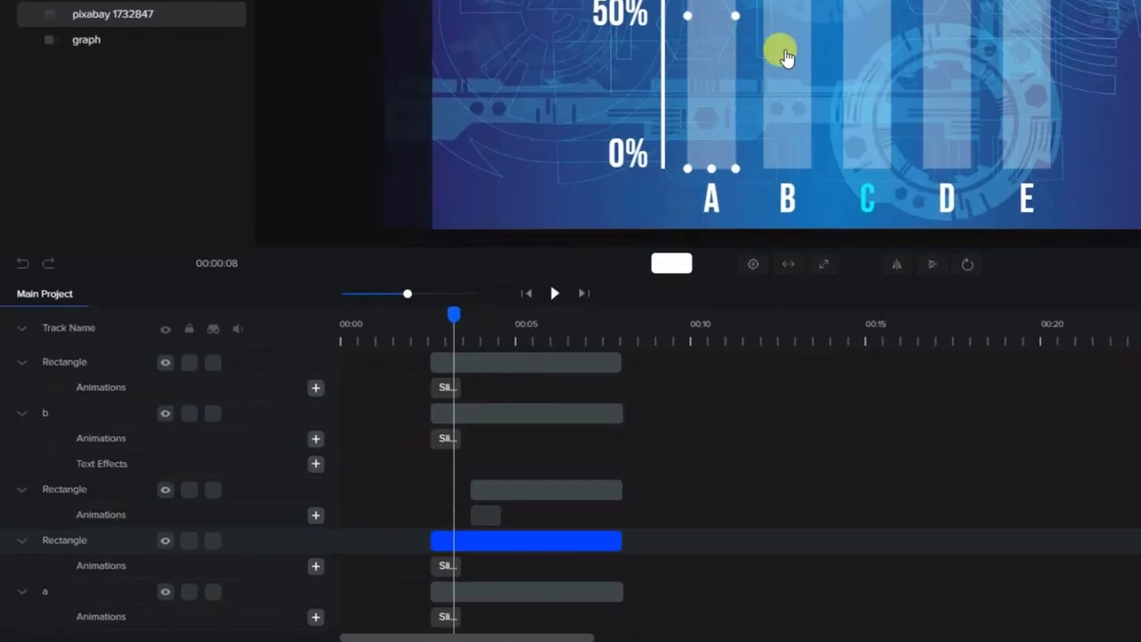
left_click(785, 57)
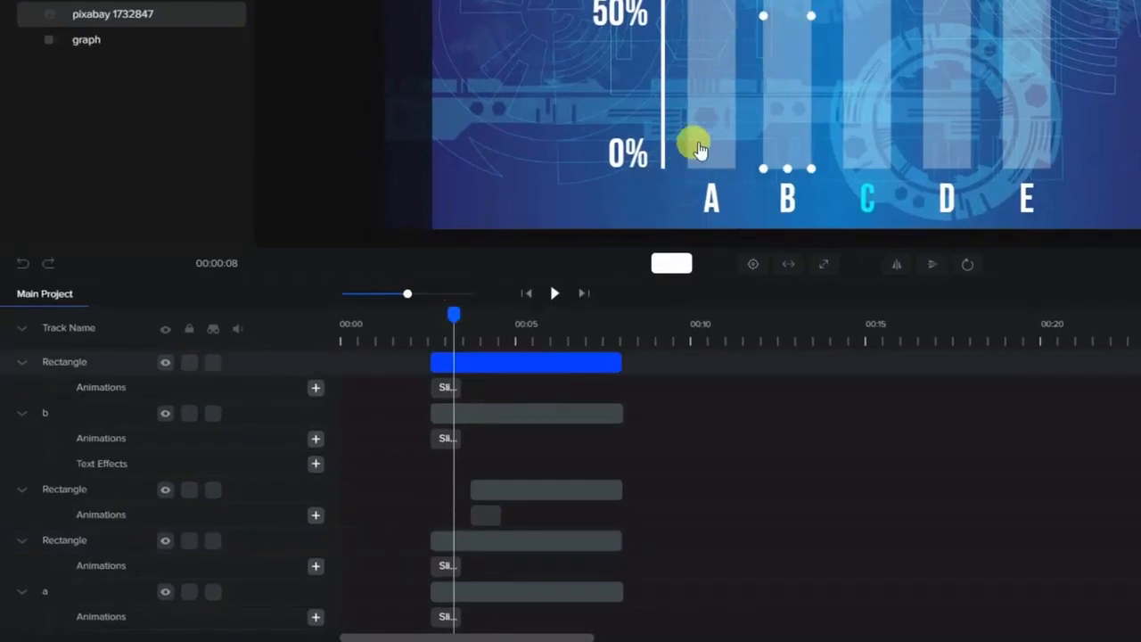
left_click(692, 148)
left_click_drag(454, 314, 445, 337)
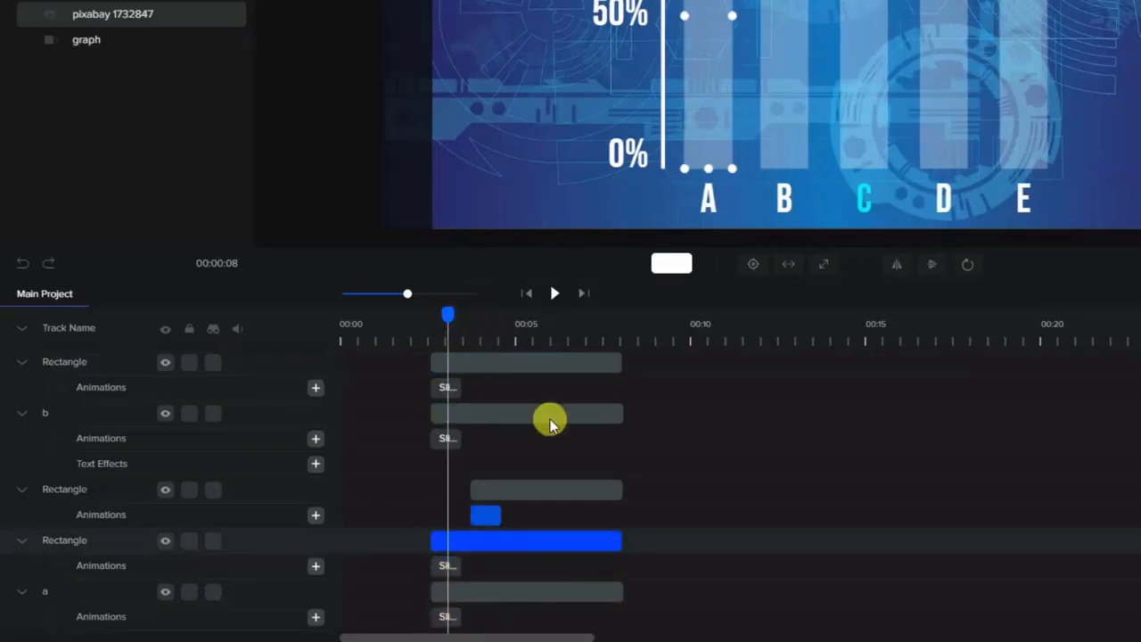
left_click(770, 89)
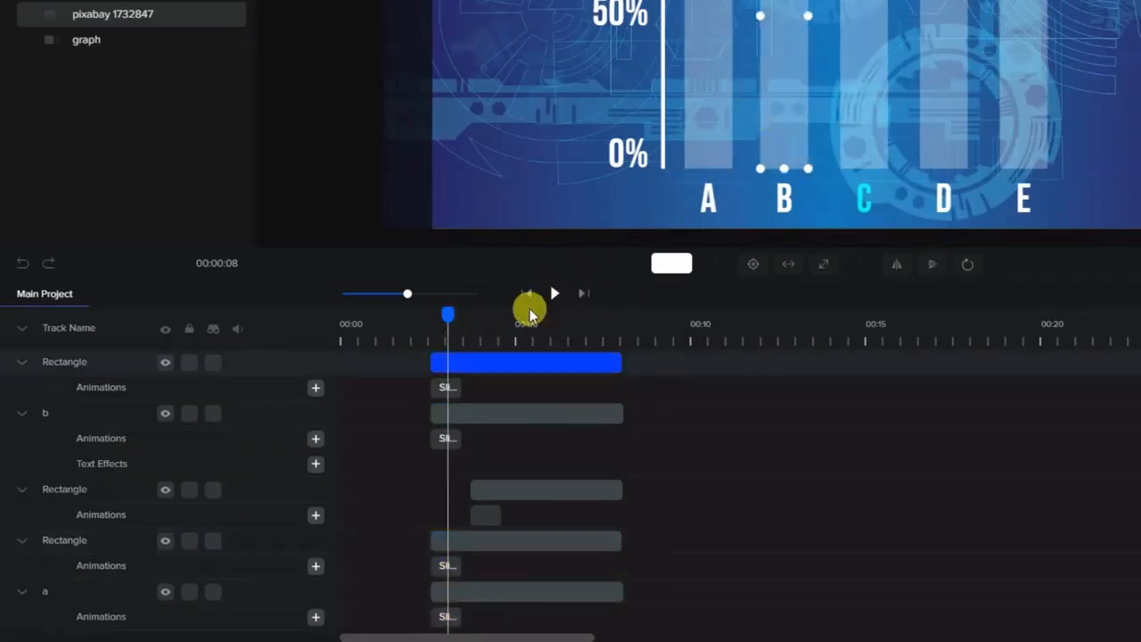
left_click_drag(430, 362, 448, 364)
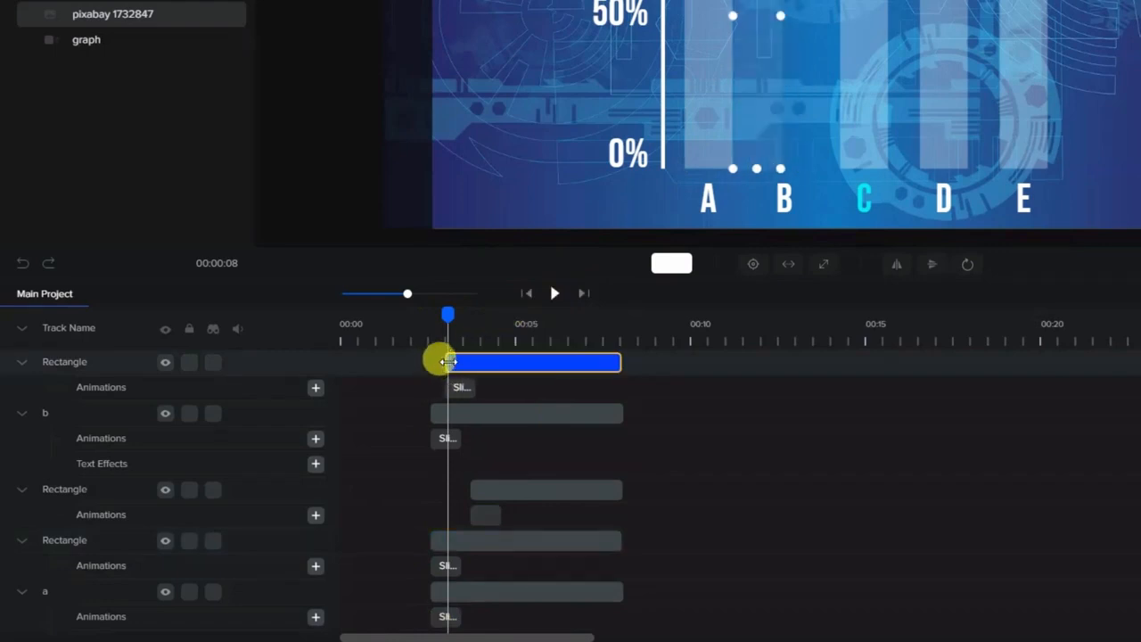
Step: Trim the start of bar C's translucent background track to about 3.5 seconds, halfway through bar B's slide-in
left_click(460, 389)
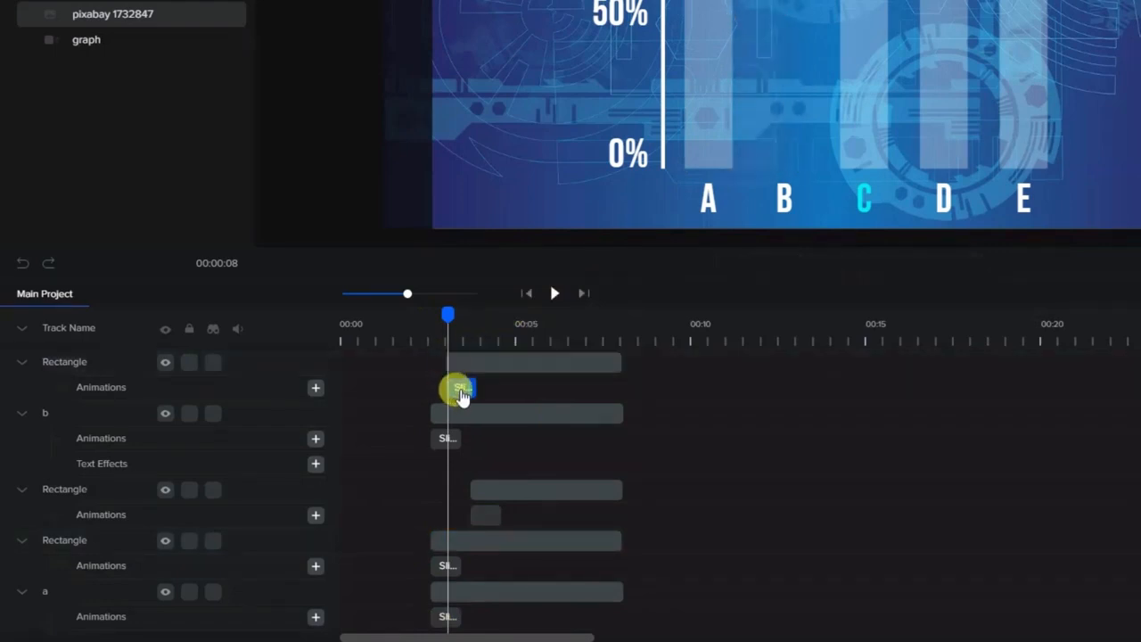
left_click_drag(446, 312, 459, 311)
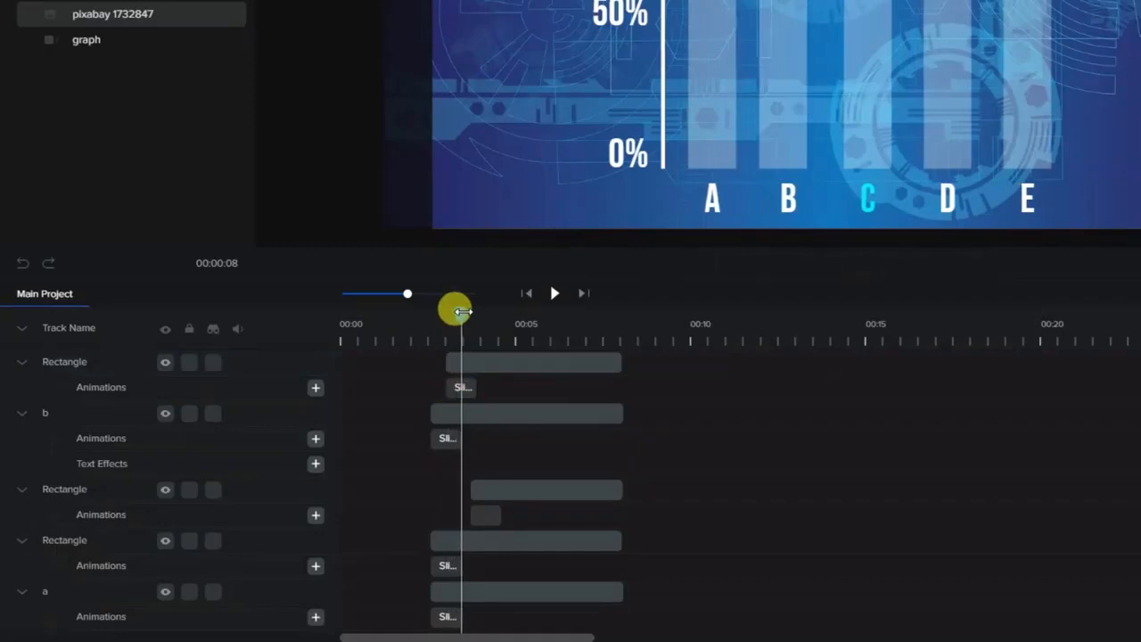
scroll(473, 428, "up", 5)
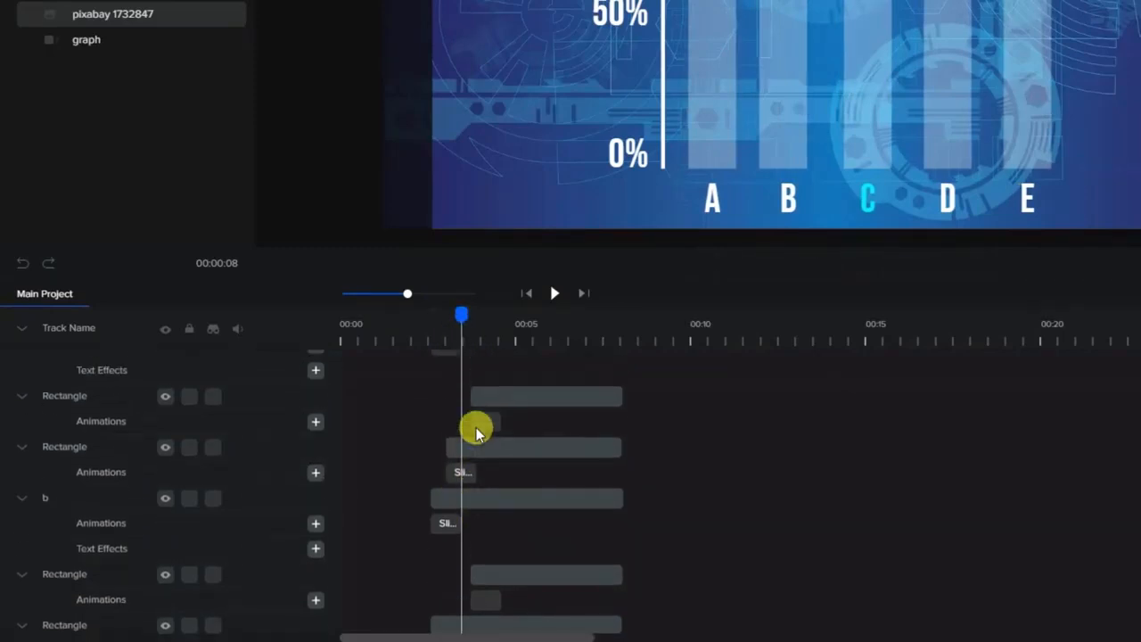
left_click(871, 10)
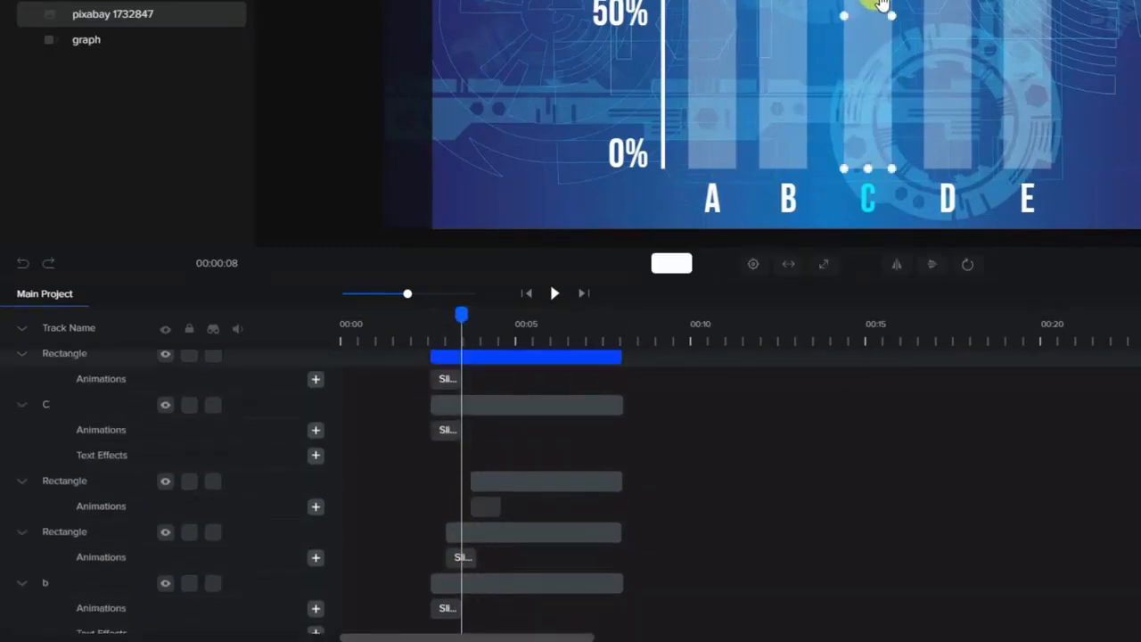
left_click_drag(436, 355, 460, 356)
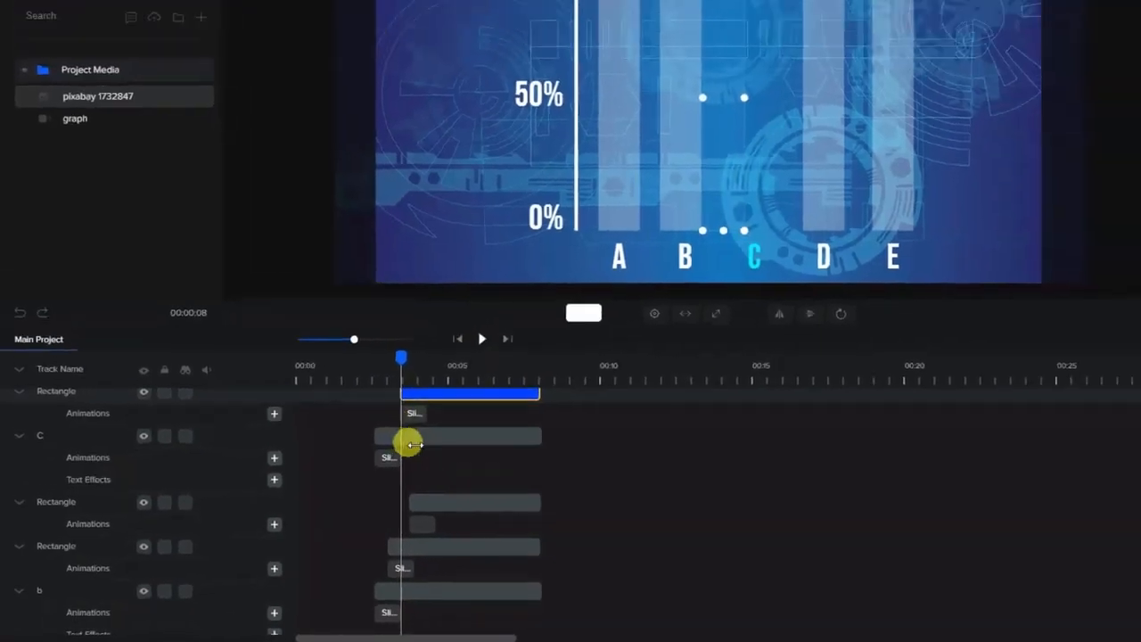
left_click_drag(415, 445, 416, 445)
scroll(416, 446, "up", 1)
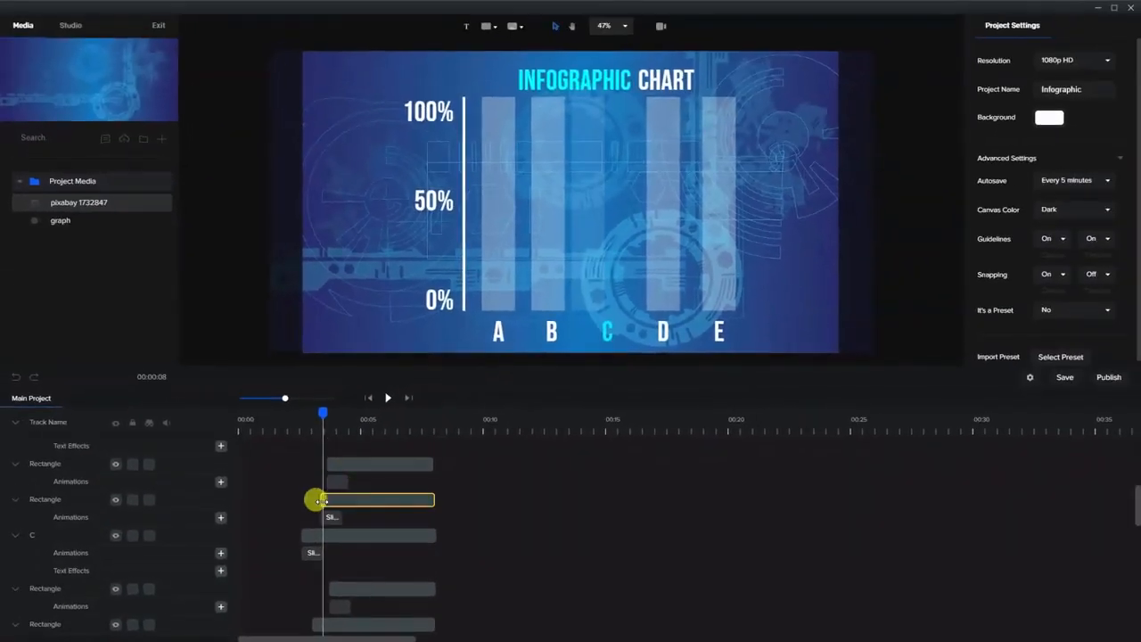
left_click_drag(321, 500, 323, 501)
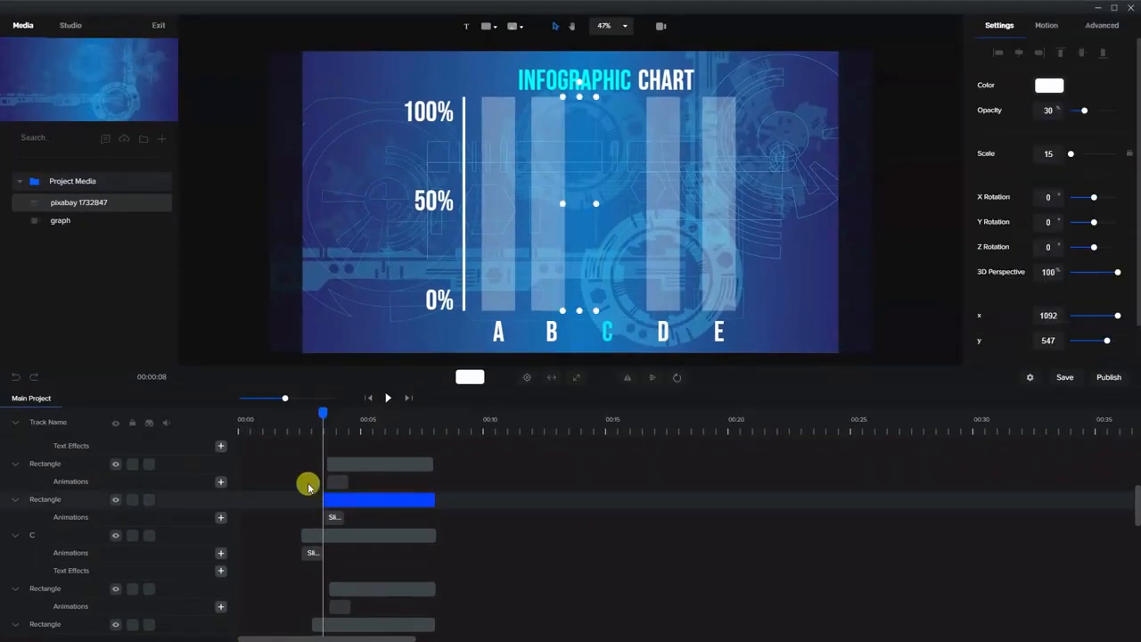
Step: Trim the start of bar D's translucent background track to about 4 seconds, around the middle of bar C's slide-in
left_click(334, 517)
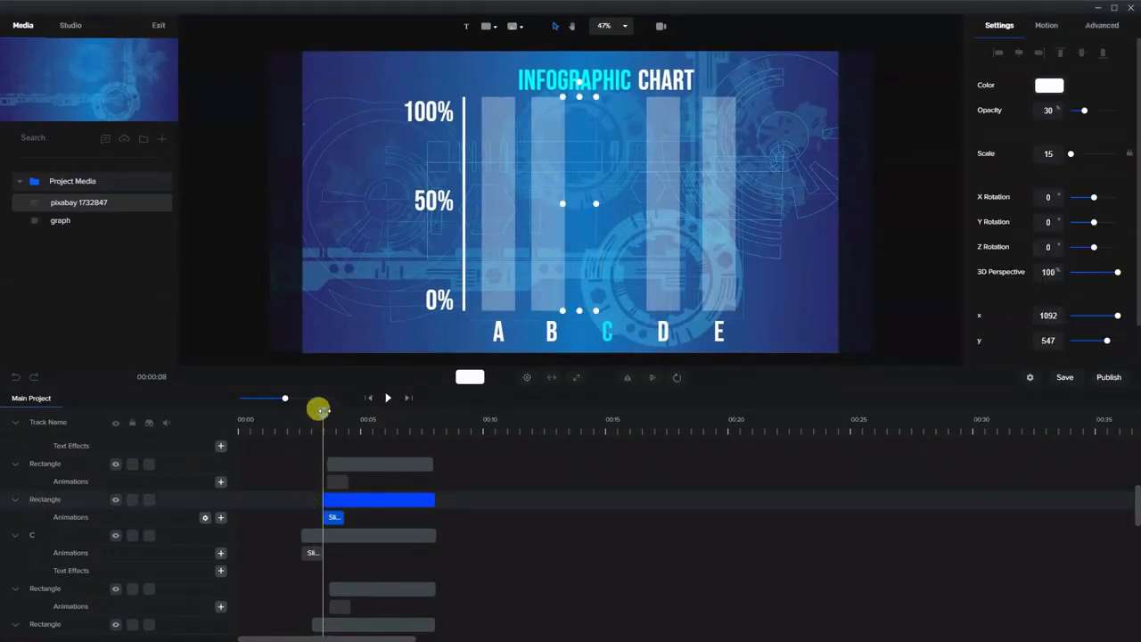
left_click_drag(320, 410, 334, 413)
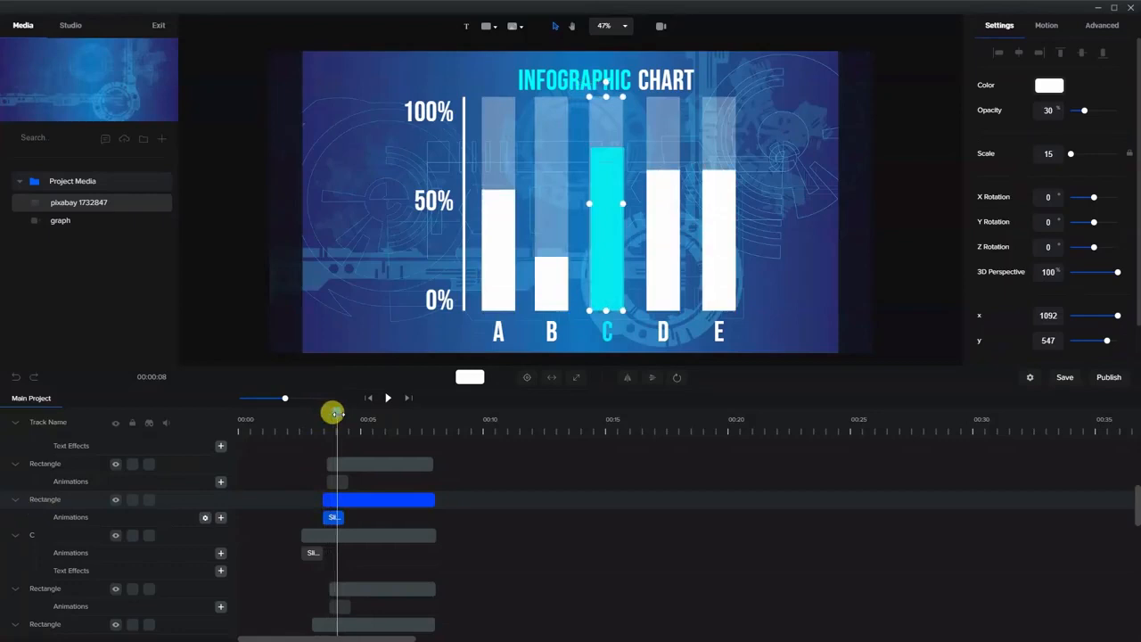
left_click(664, 111)
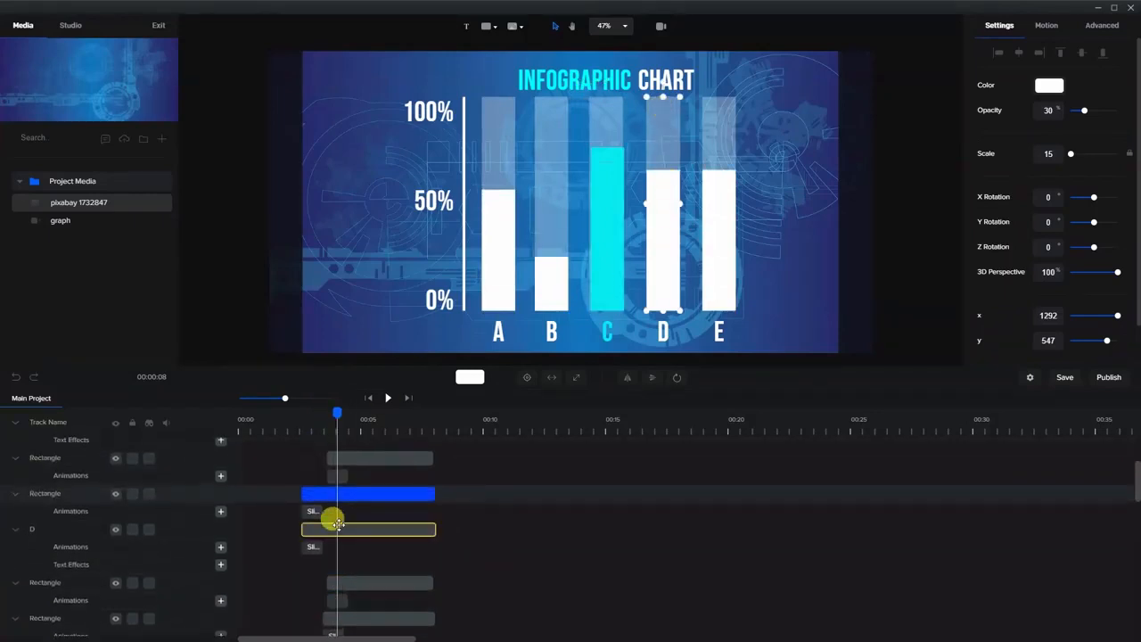
left_click_drag(295, 486, 331, 494)
left_click(490, 394)
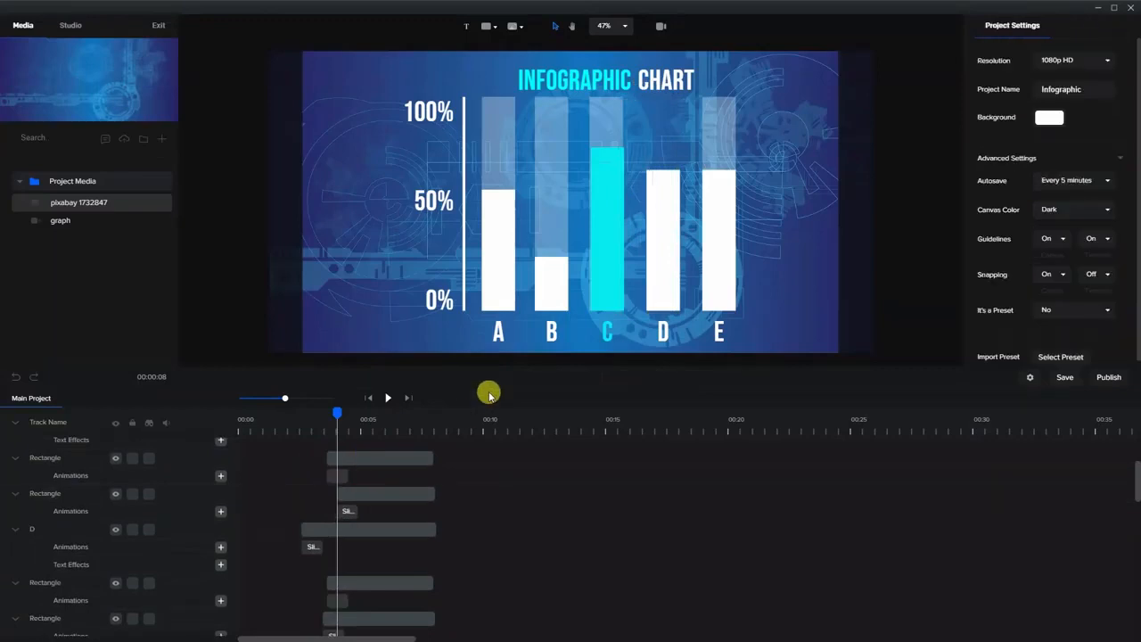
Step: Trim the start of bar E's translucent background track to about 4.4 seconds, halfway through bar D's slide-in
left_click(718, 134)
left_click_drag(335, 408, 344, 410)
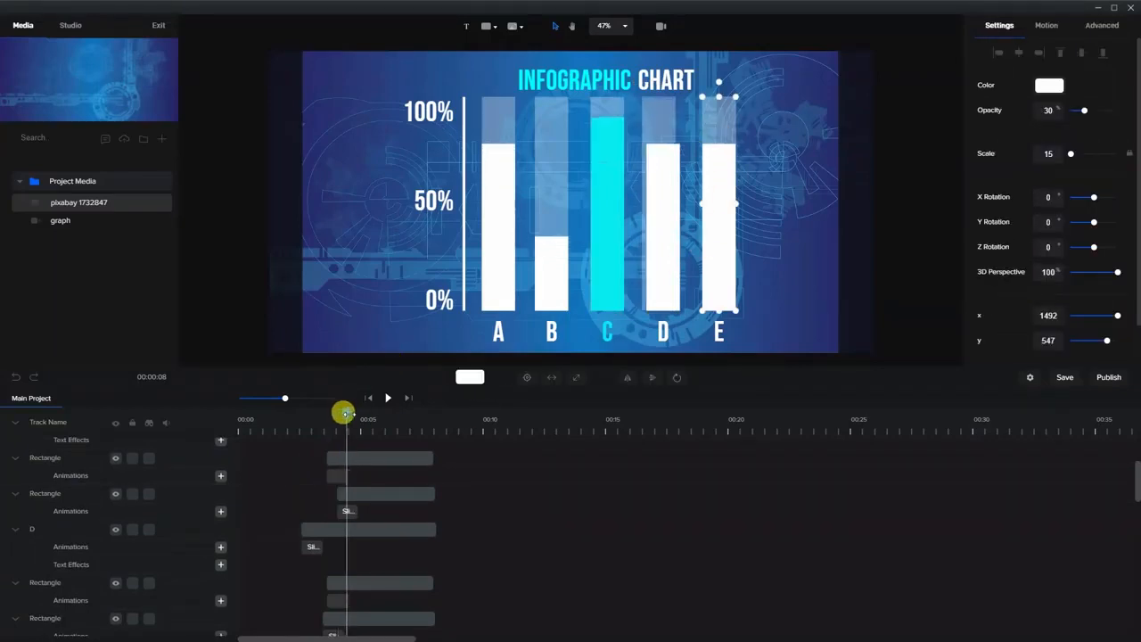
scroll(366, 496, "up", 1)
scroll(366, 496, "up", 1)
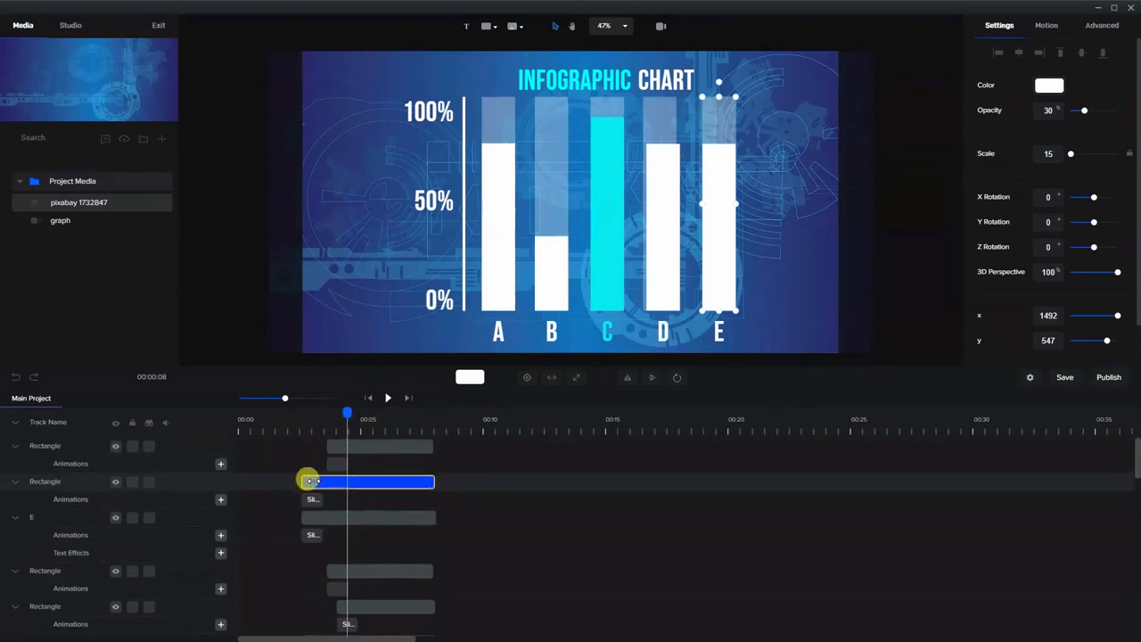
left_click_drag(309, 481, 347, 487)
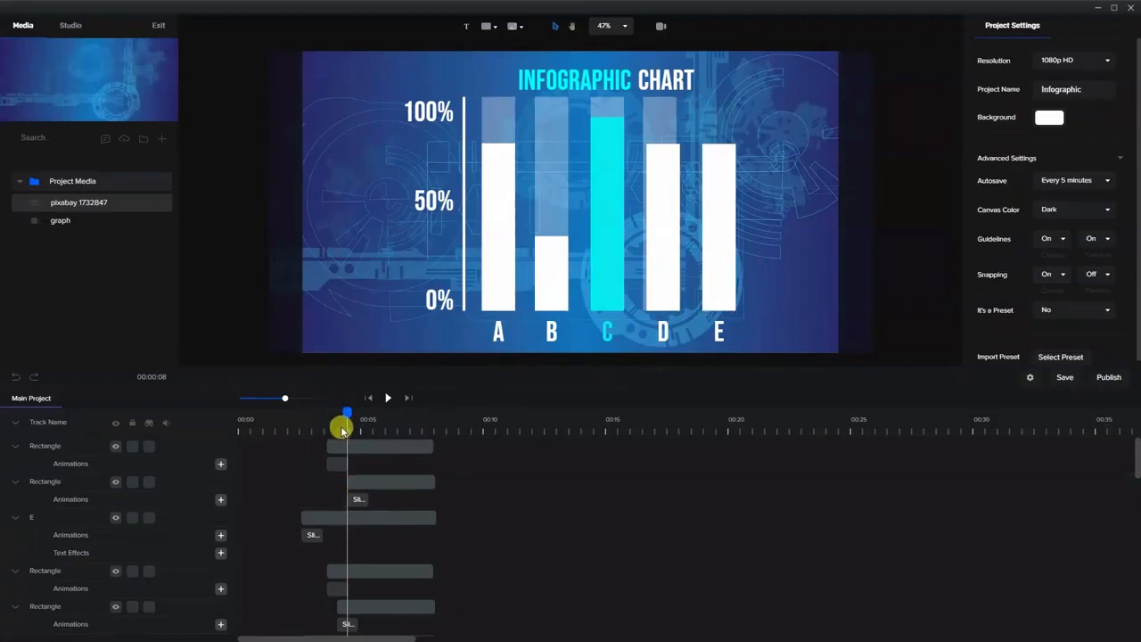
Step: Scrub the playhead between about 4 and 5.5 seconds to check the staggered bar animations
left_click_drag(330, 413, 376, 460)
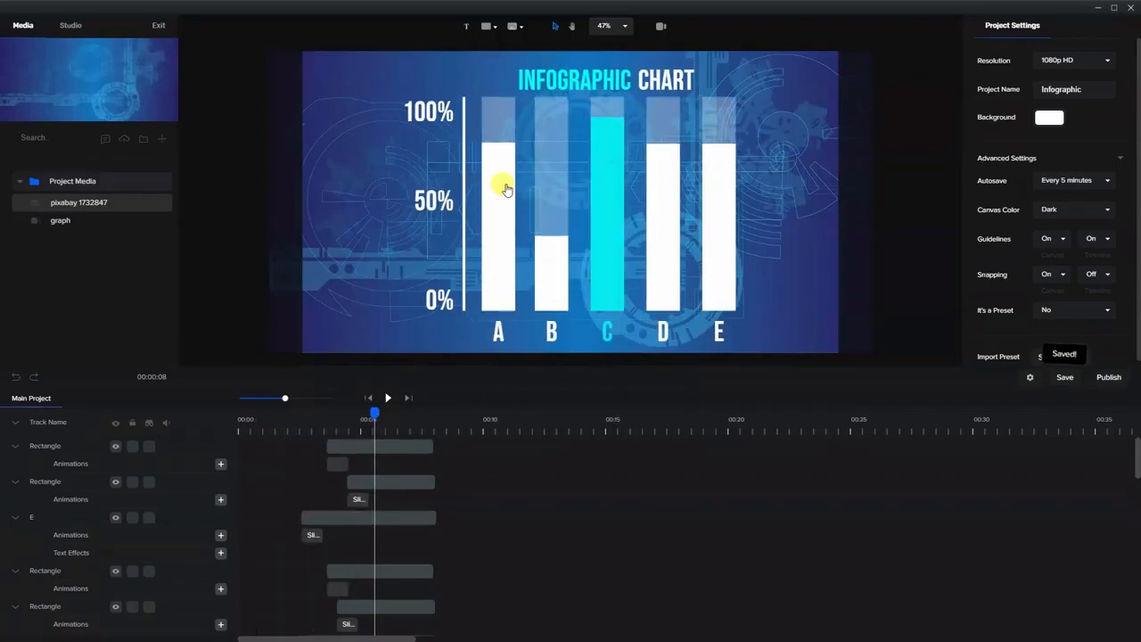
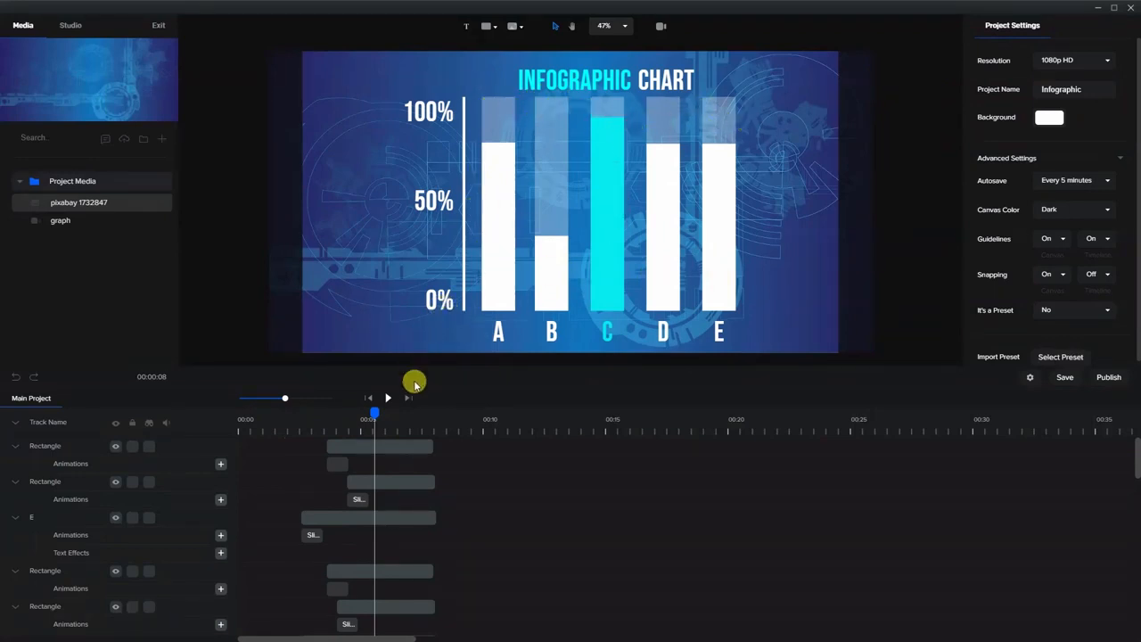
mouse_move(371, 413)
left_mouse_down()
mouse_move(339, 420)
mouse_move(368, 429)
left_mouse_up()
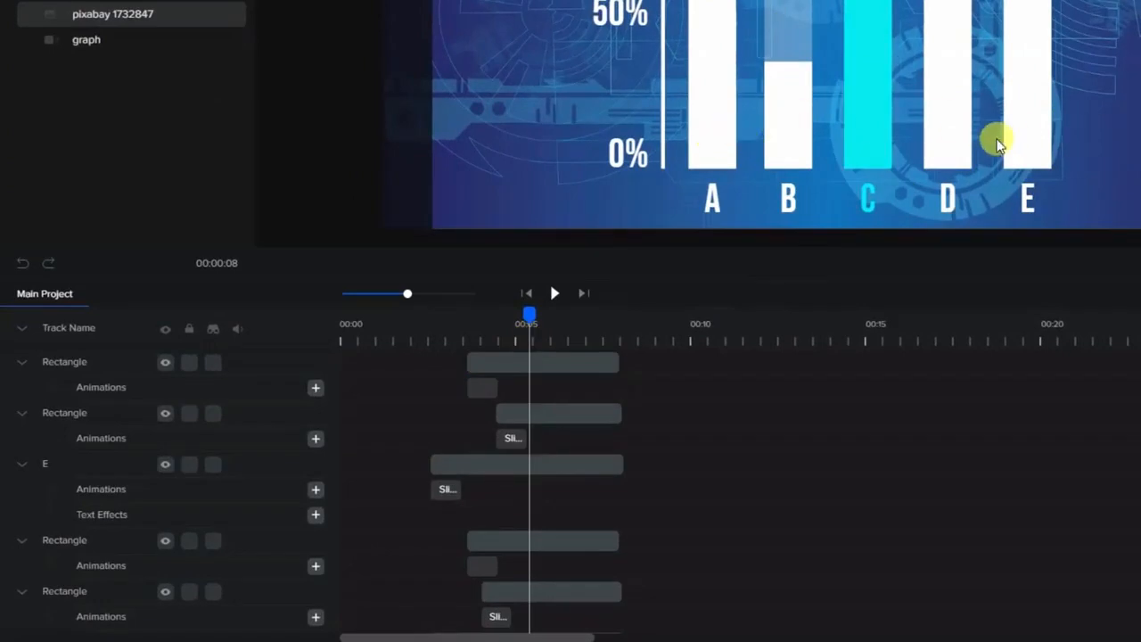
left_click_drag(525, 314, 478, 337)
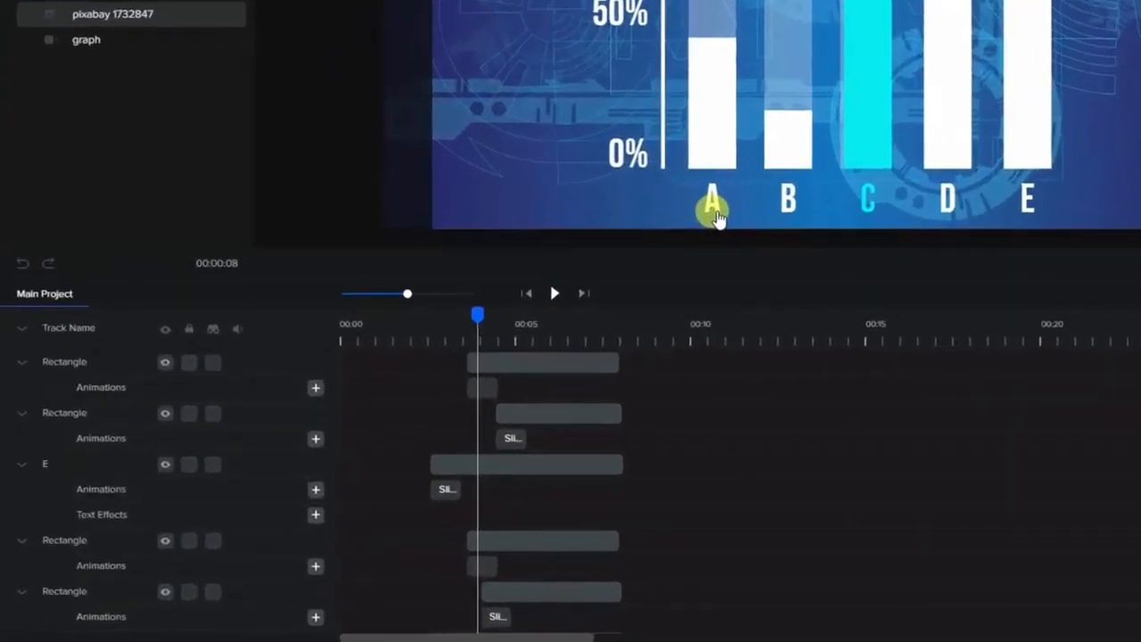
Step: Trim the start of the B label's track to about 3 seconds, in line with bar B's translucent background
left_click(501, 333)
left_click(784, 206)
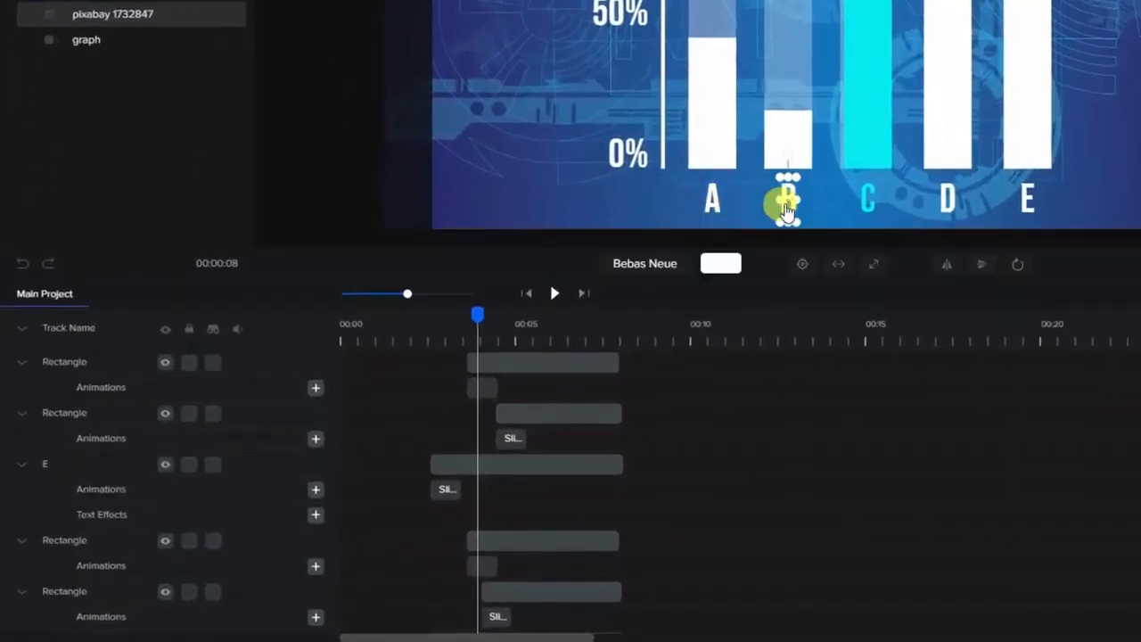
scroll(469, 490, "down", 5)
scroll(470, 490, "down", 5)
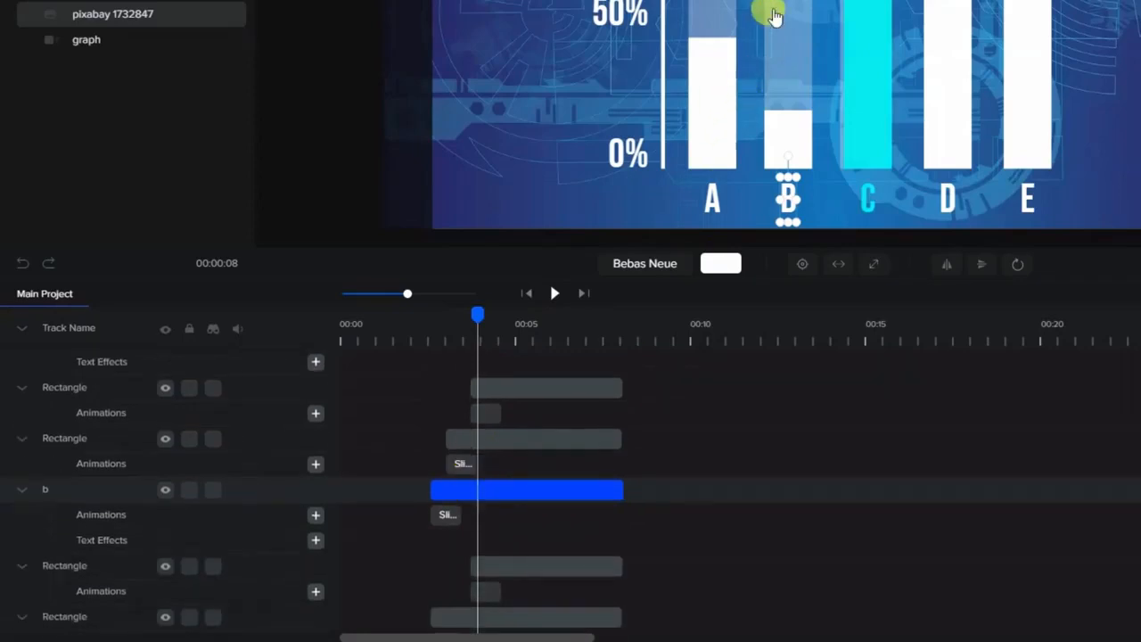
left_click(766, 16)
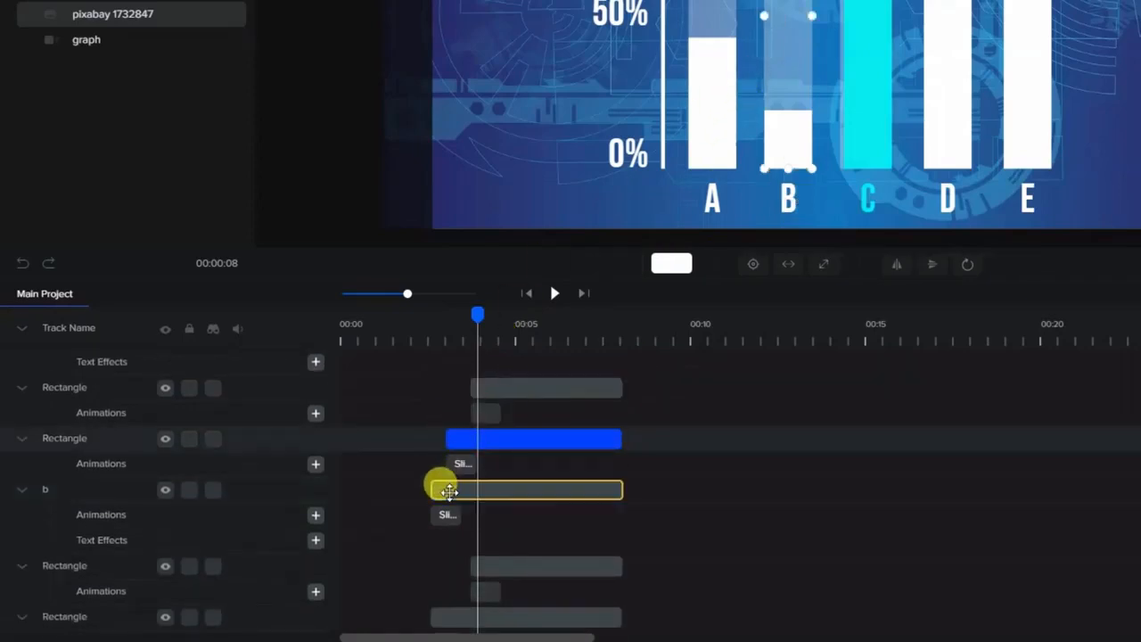
left_click(431, 490)
mouse_move(428, 490)
left_mouse_down()
mouse_move(451, 492)
mouse_move(436, 489)
left_mouse_up()
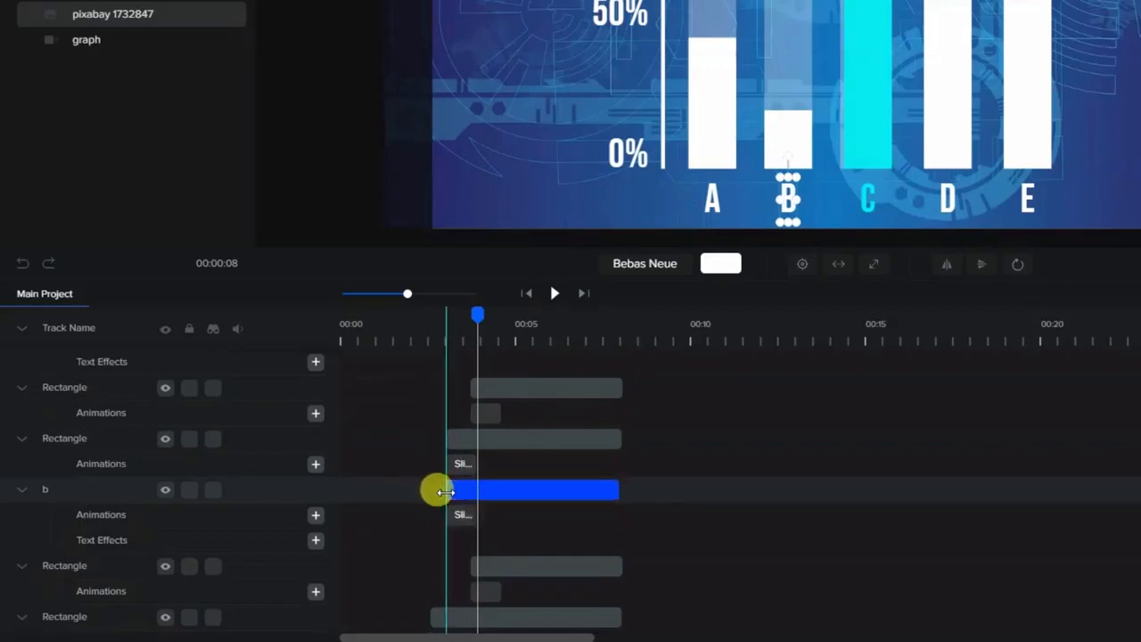
left_click_drag(614, 488, 614, 489)
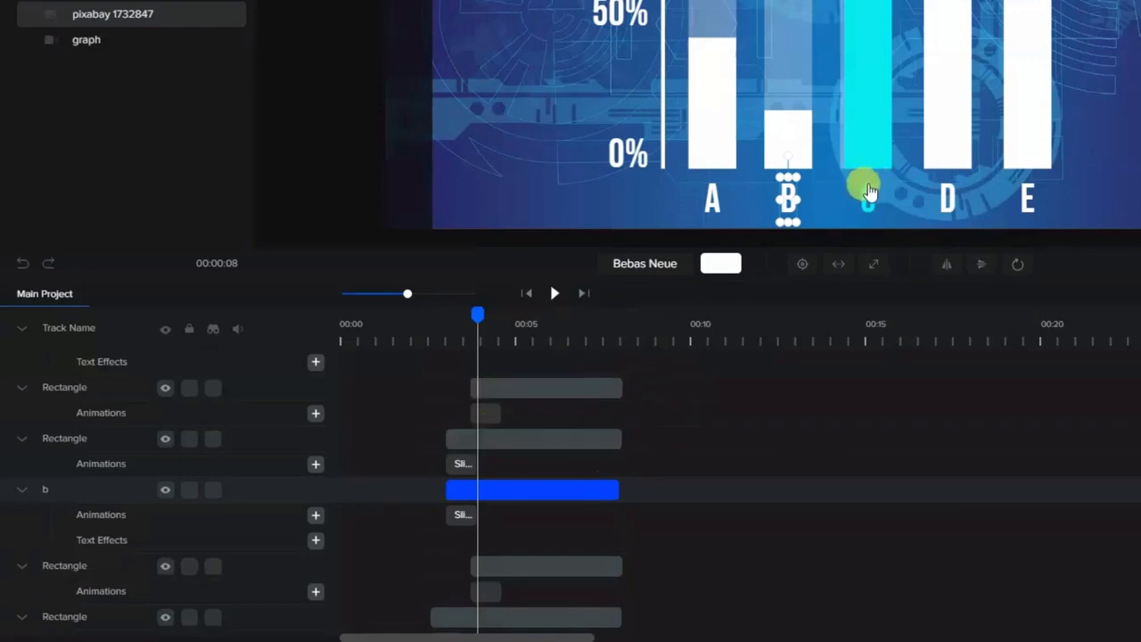
Step: Trim the start of the C label's track to about 3.5 seconds, in line with bar C's translucent background
left_click(865, 192)
scroll(475, 475, "up", 2)
scroll(475, 475, "up", 2)
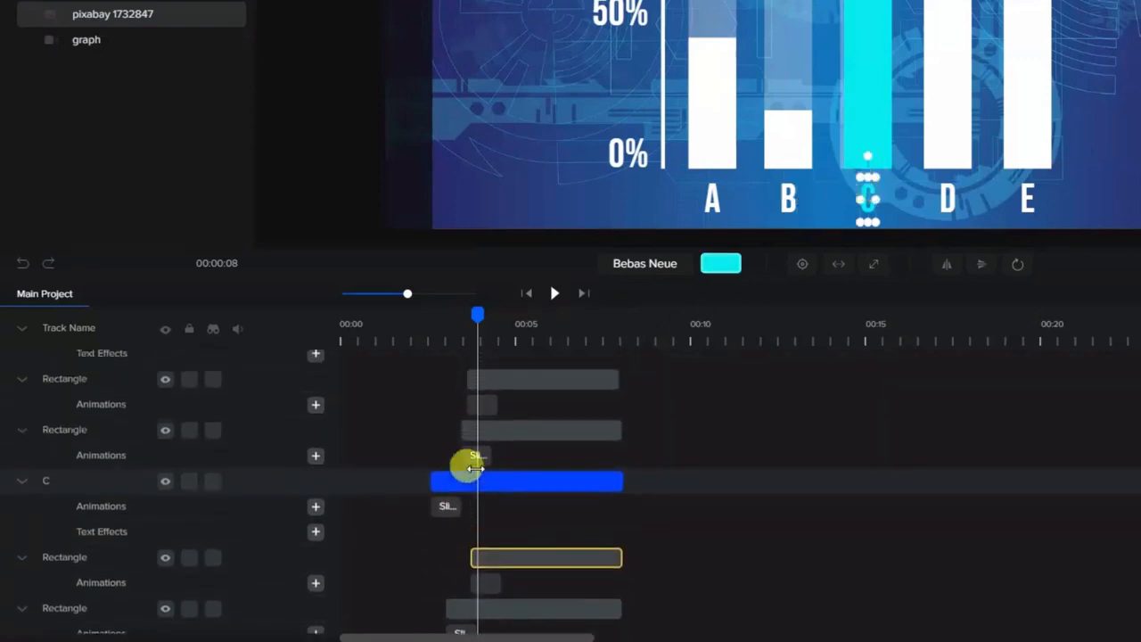
left_click(429, 482)
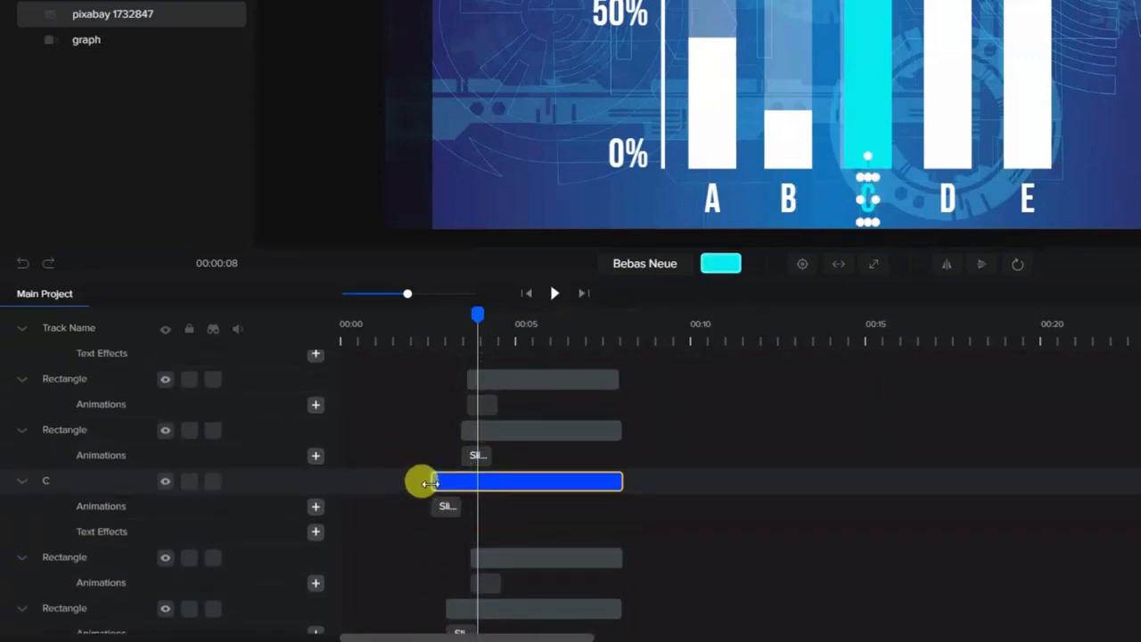
left_click_drag(442, 482, 454, 488)
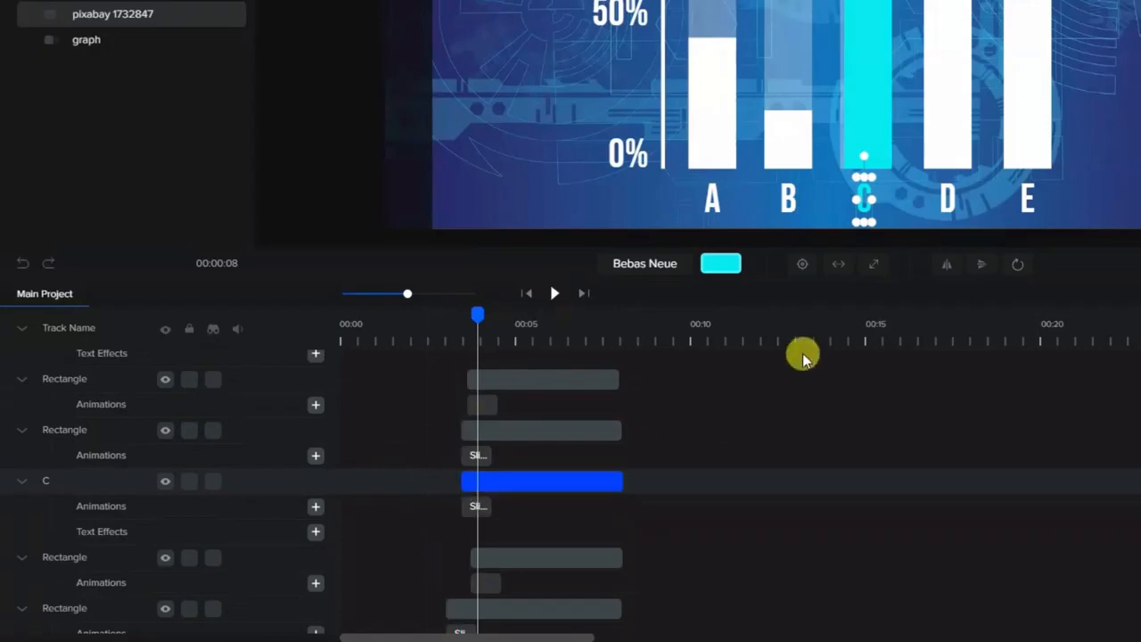
Step: Trim the start of the D label's track to about 4 seconds, in line with bar D's translucent background
left_click(947, 207)
scroll(557, 479, "up", 4)
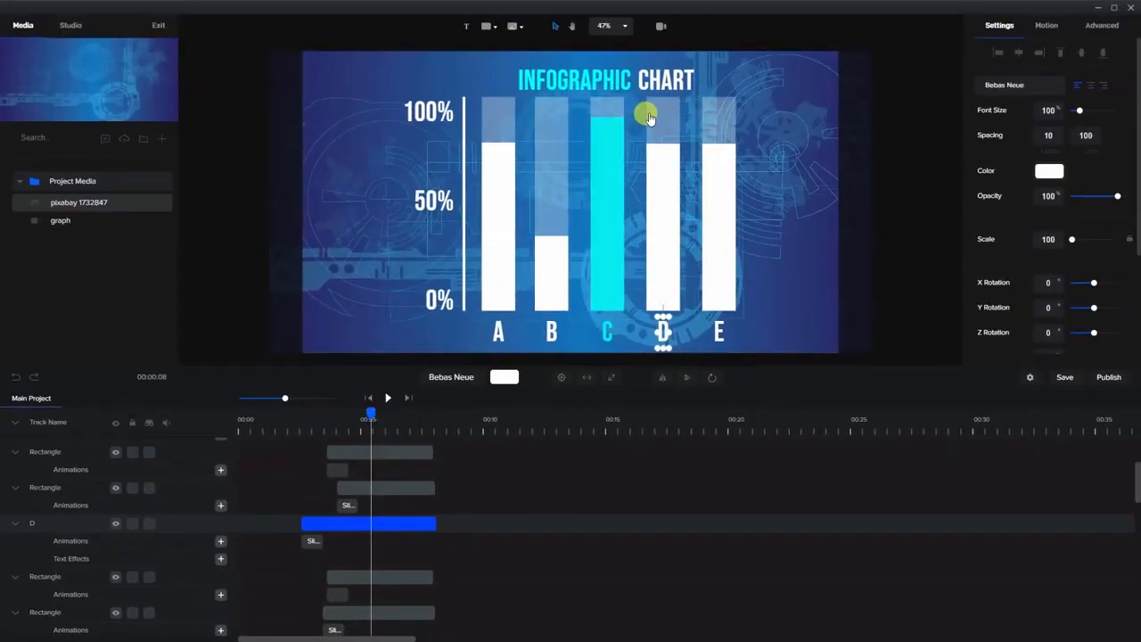
left_click(650, 118)
left_click_drag(327, 523, 339, 525)
left_click(461, 452)
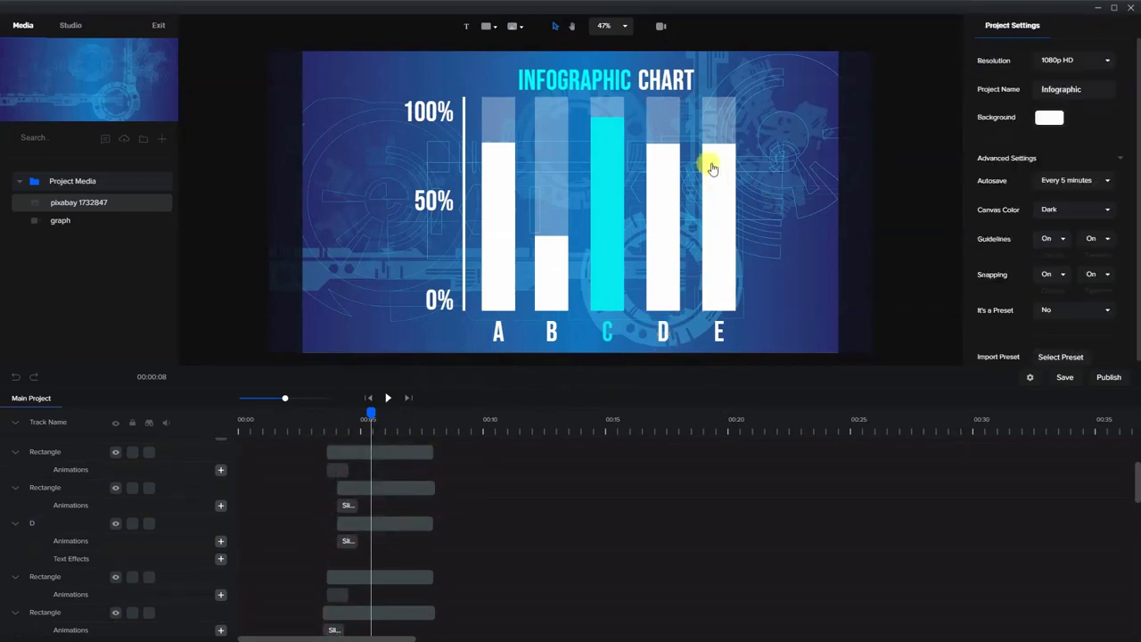
Step: Trim the start of the E label's track to about 4.4 seconds, in line with bar E's translucent background
left_click(709, 122)
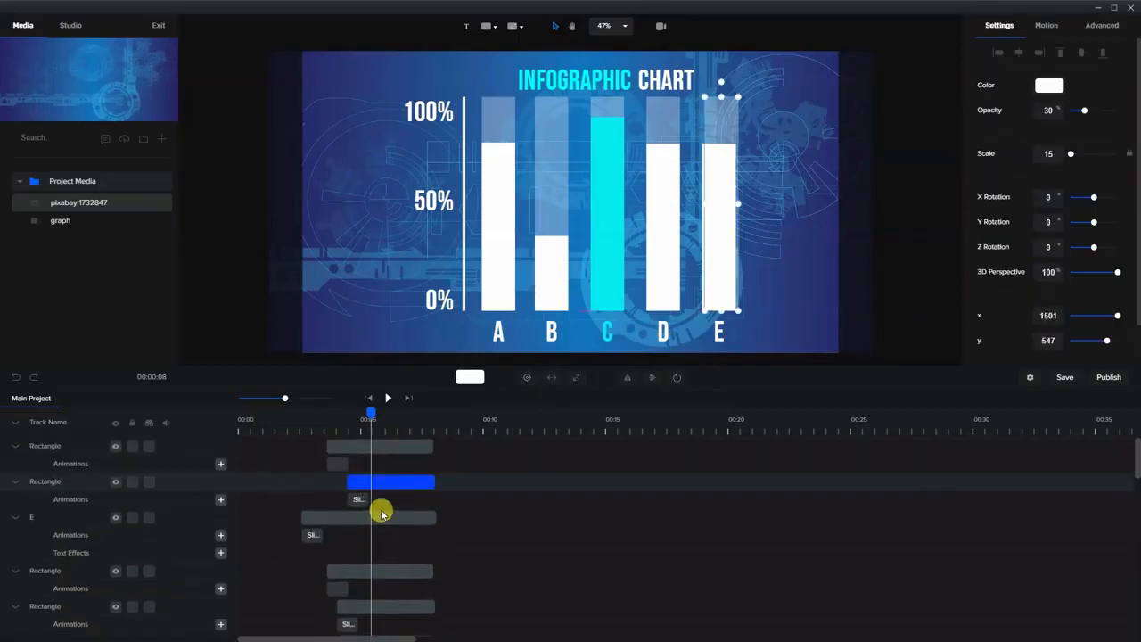
left_click_drag(303, 517, 341, 520)
left_click_drag(364, 410, 396, 470)
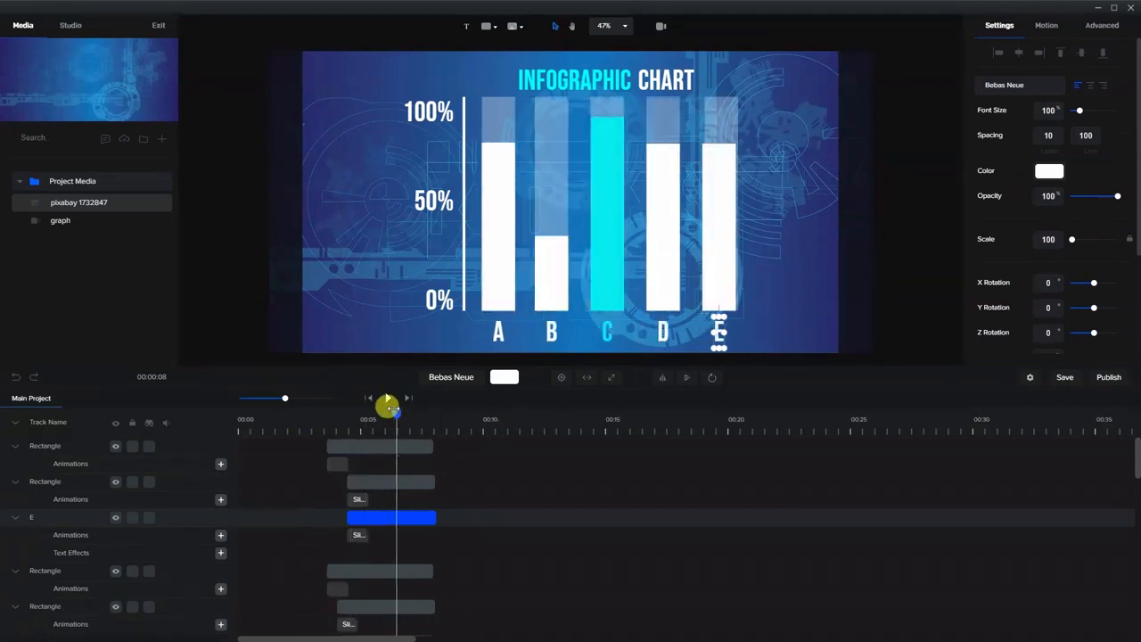
Step: Nudge bar E's white fill sideways to align it with its translucent background
left_click_drag(394, 408, 407, 412)
left_click(720, 243)
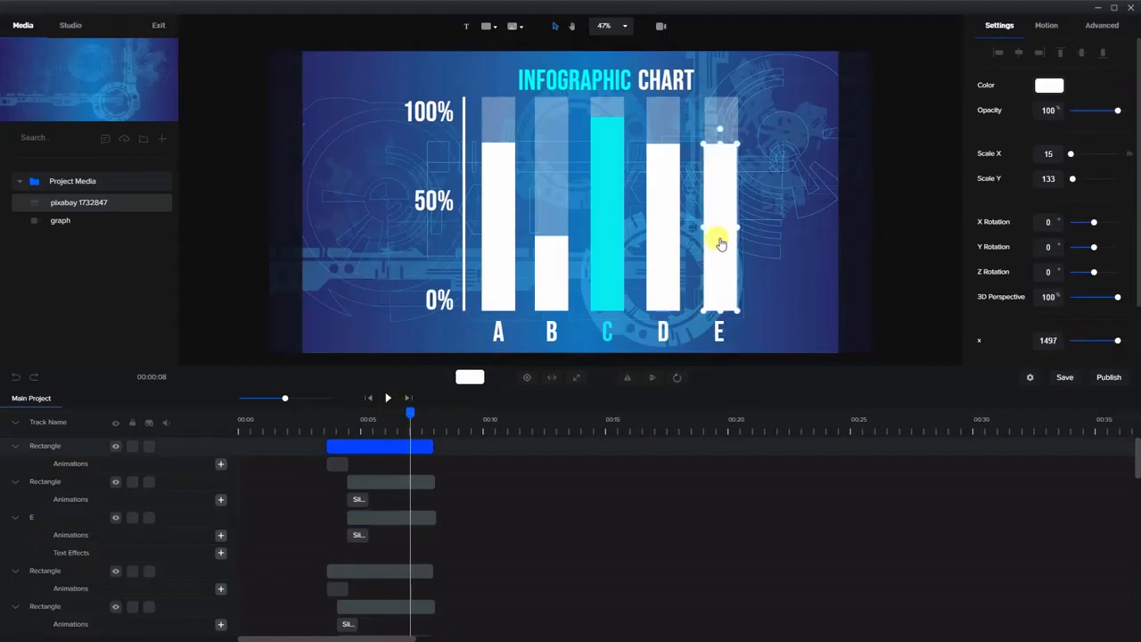
left_click(791, 245)
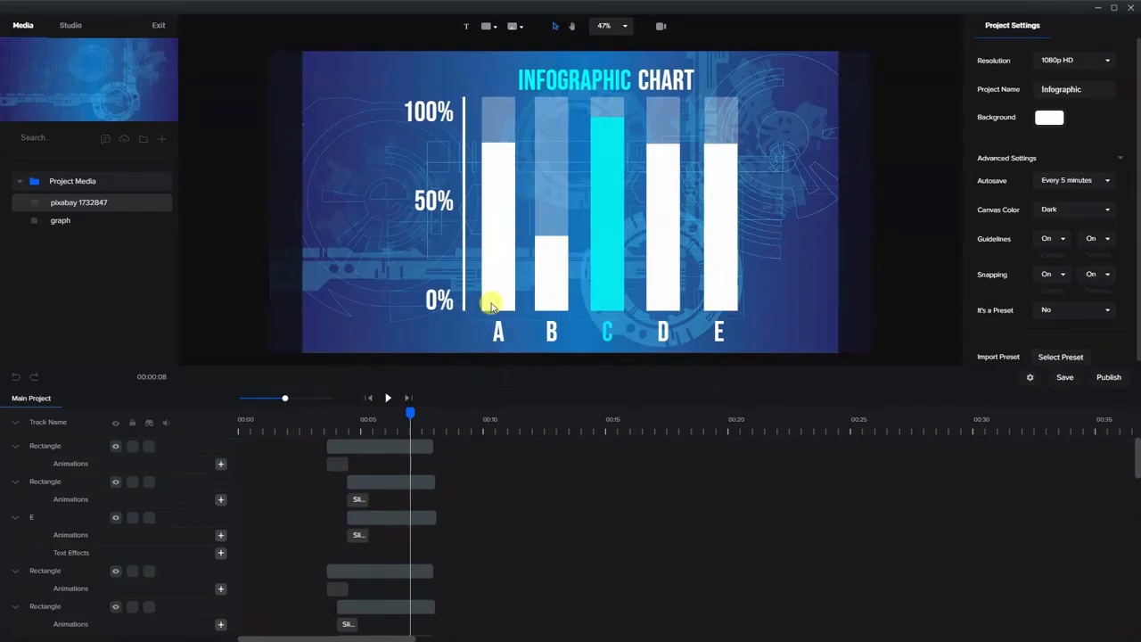
Step: Trim the start of bar A's white fill track to about 5.6 seconds, using the playhead as the reference
left_click_drag(408, 415, 377, 434)
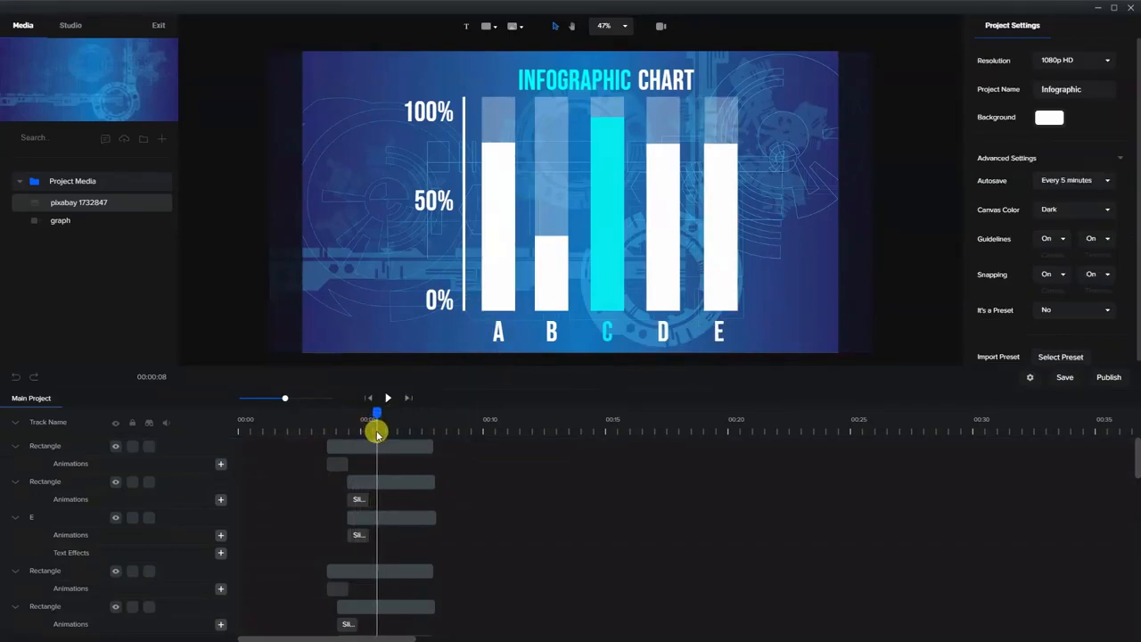
left_click(501, 230)
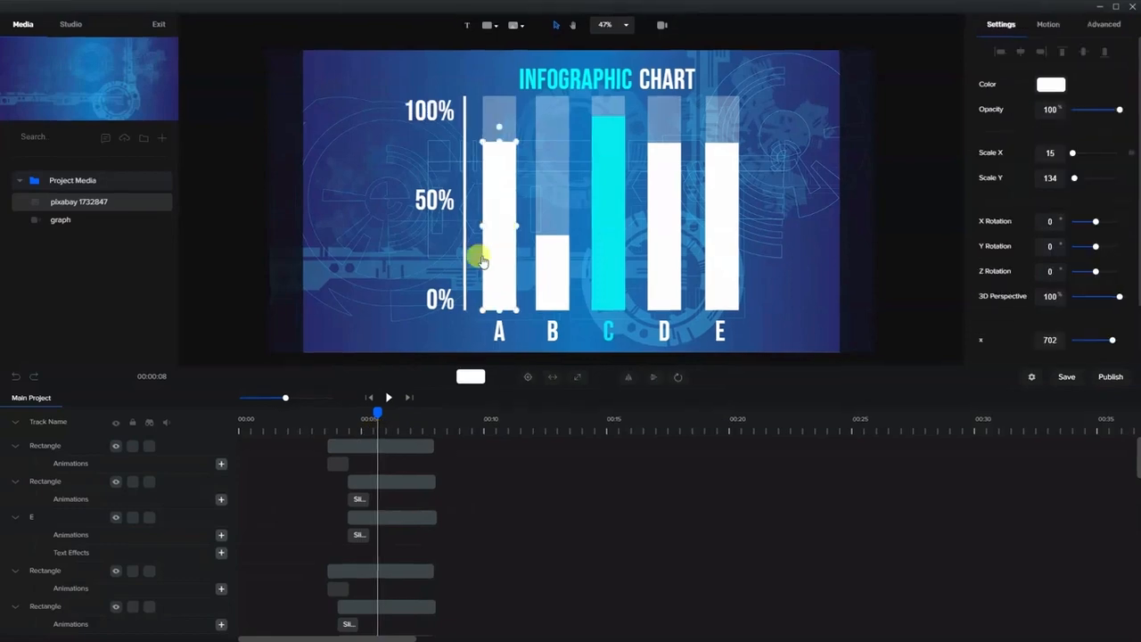
scroll(400, 569, "down", 5)
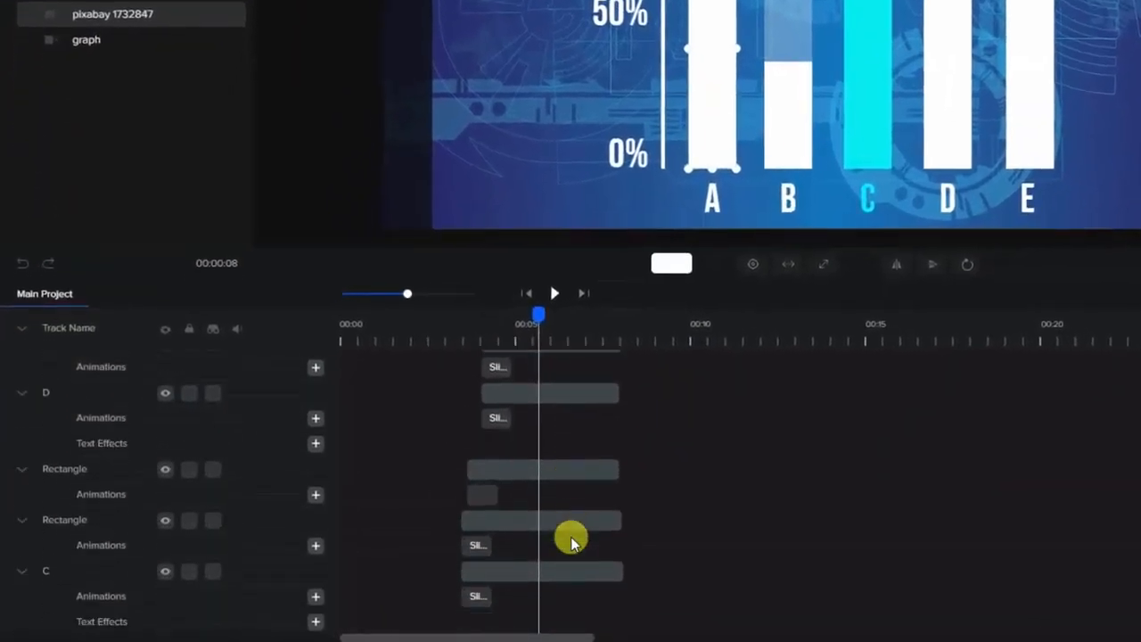
scroll(572, 543, "down", 4)
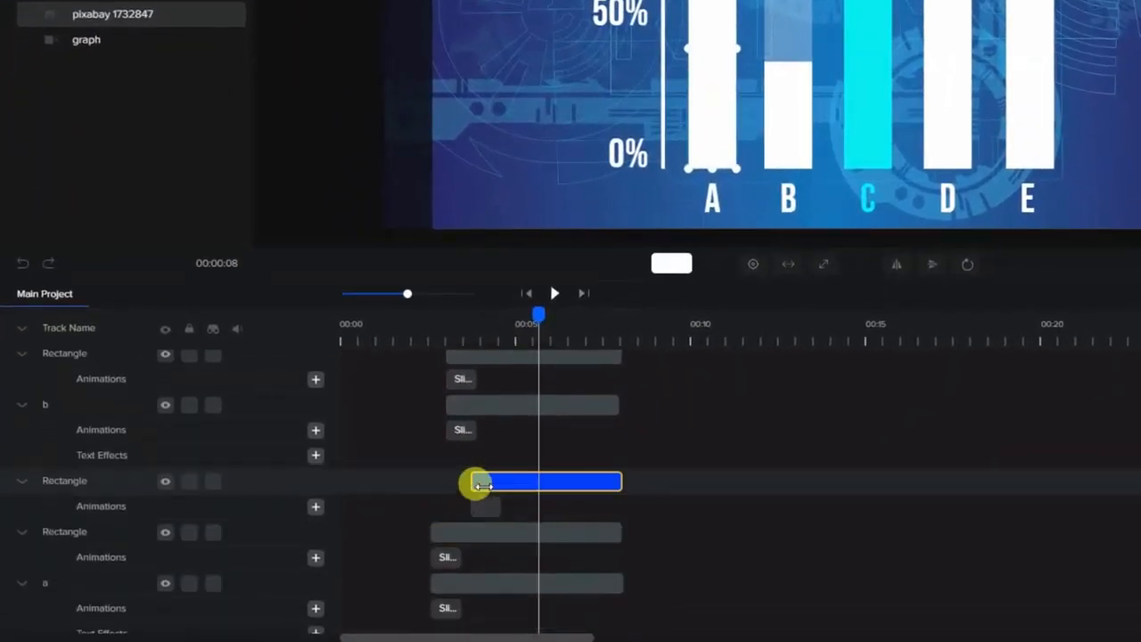
left_click_drag(481, 483, 533, 493)
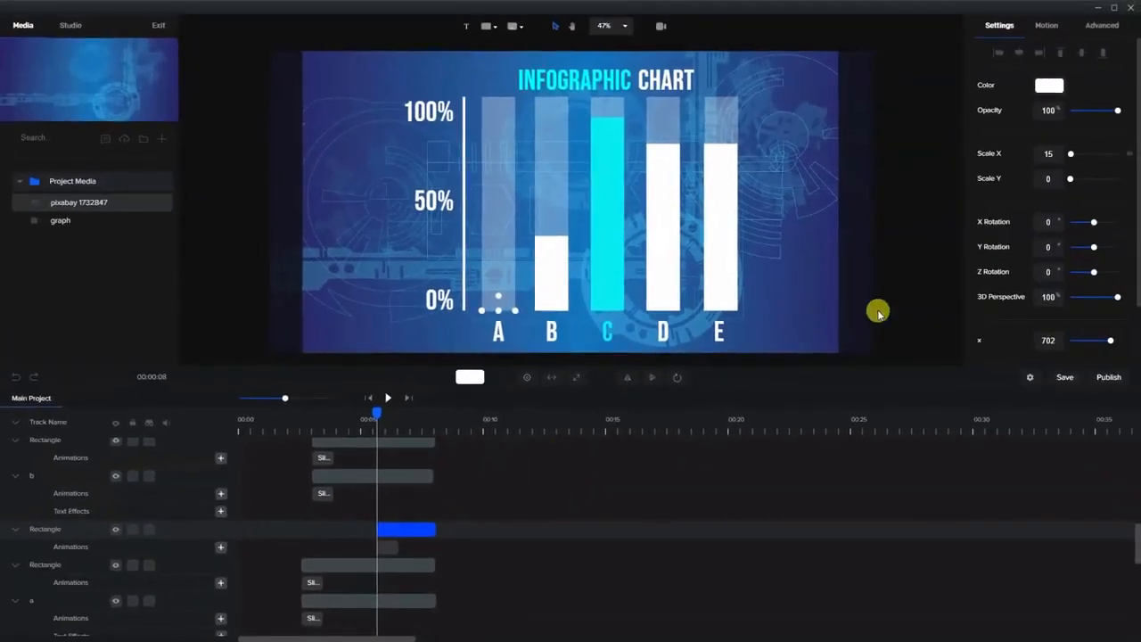
Step: Turn off timeline snapping and trim the start of bar B's white fill track to about 6 seconds, halfway through bar A's growth animation
left_click(927, 292)
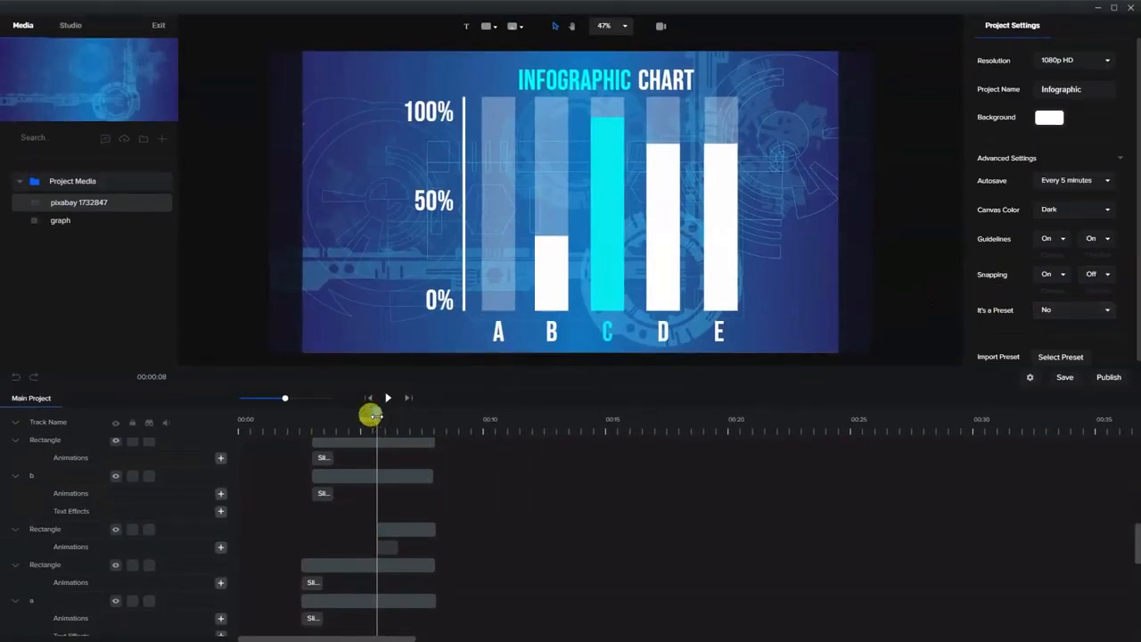
left_click_drag(372, 416, 387, 415)
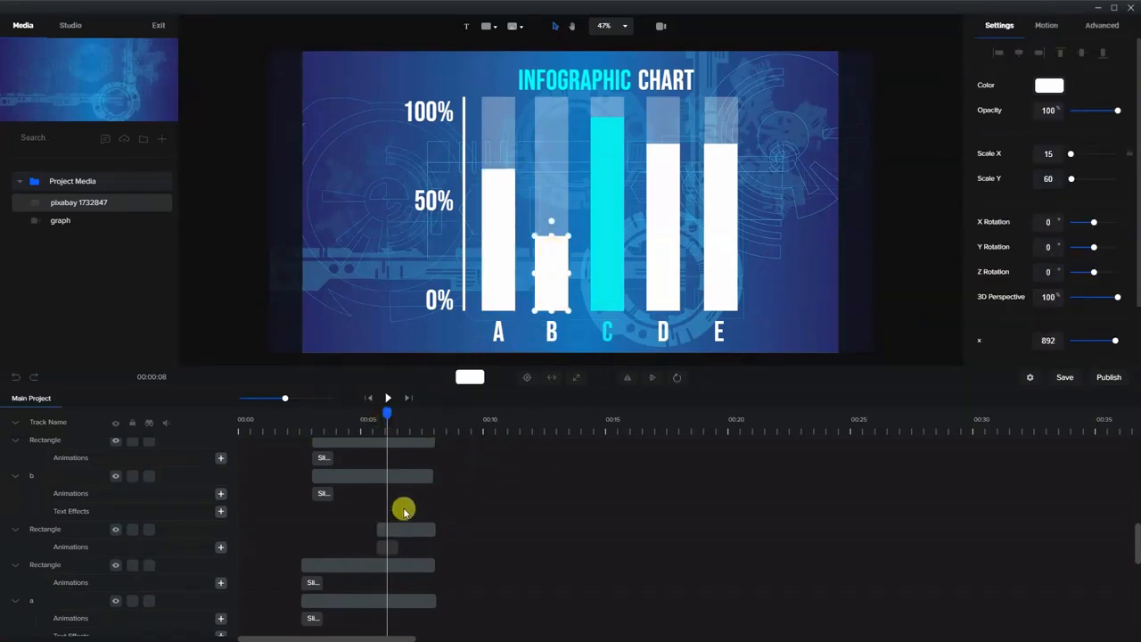
scroll(403, 507, "up", 3)
scroll(401, 468, "down", 3)
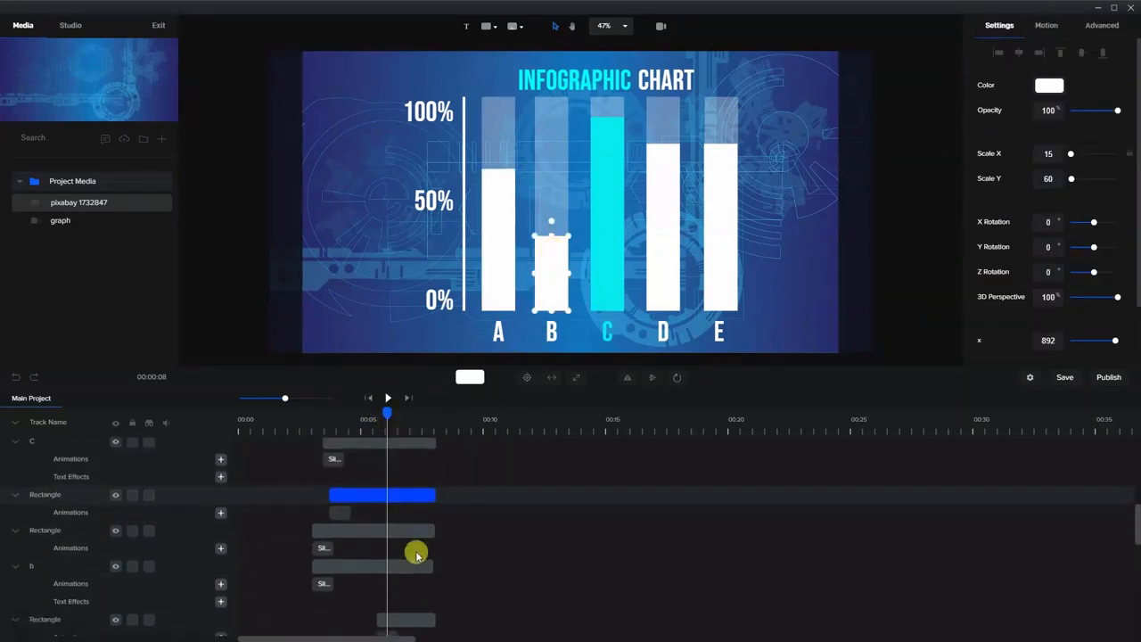
scroll(394, 490, "up", 3)
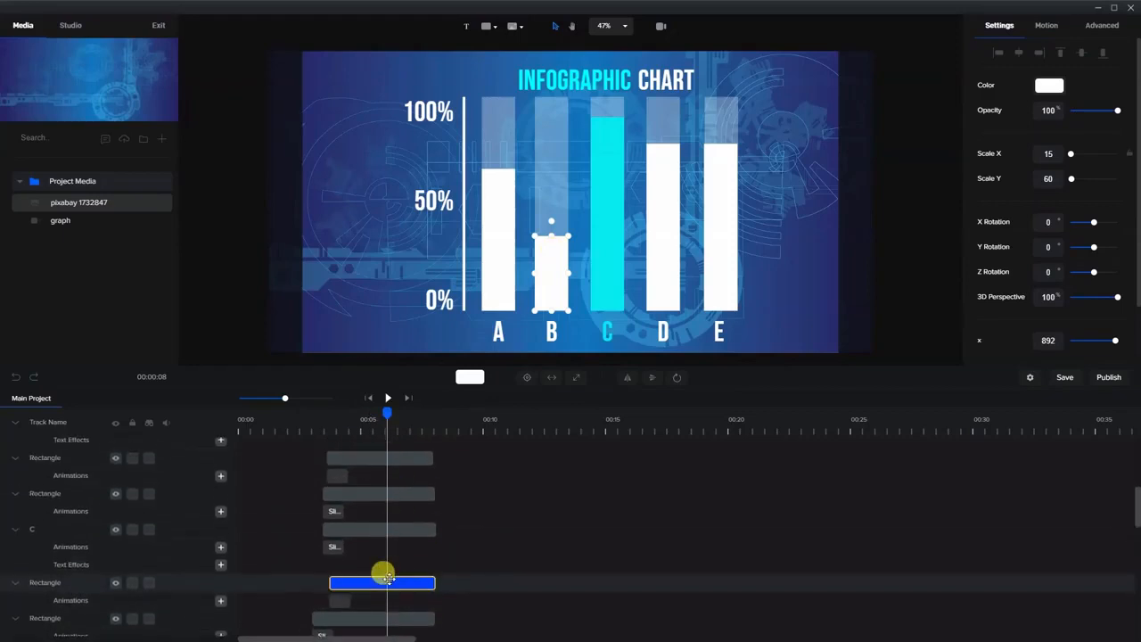
left_click_drag(332, 582, 387, 590)
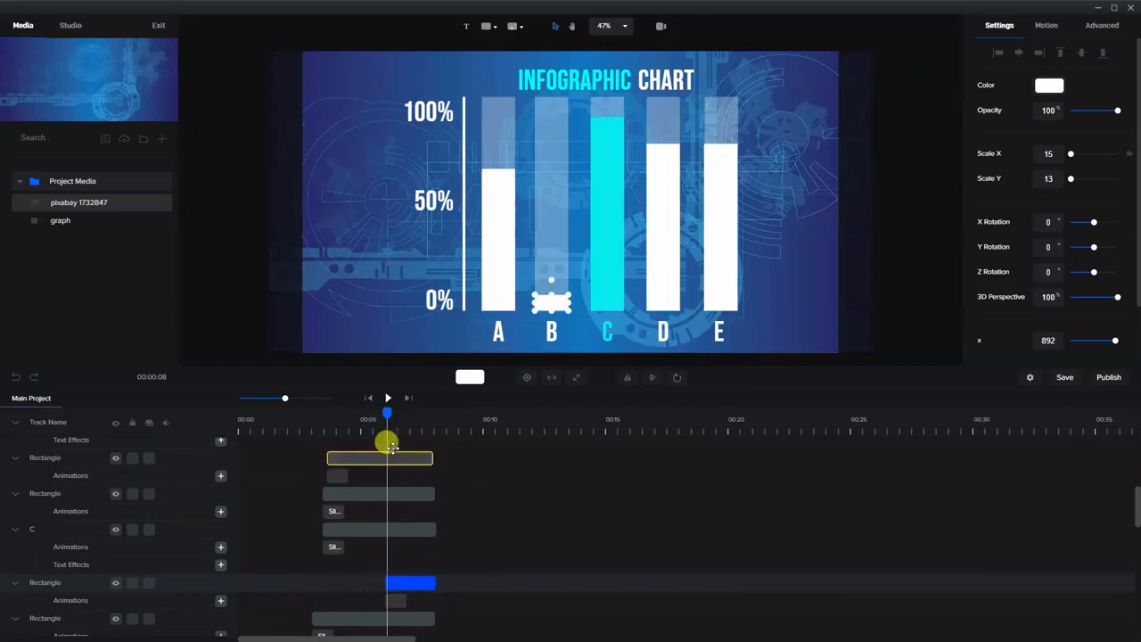
Step: Trim the start of bar C's cyan fill track to about 6.4 seconds, halfway through bar B's growth animation
left_click_drag(384, 411, 395, 416)
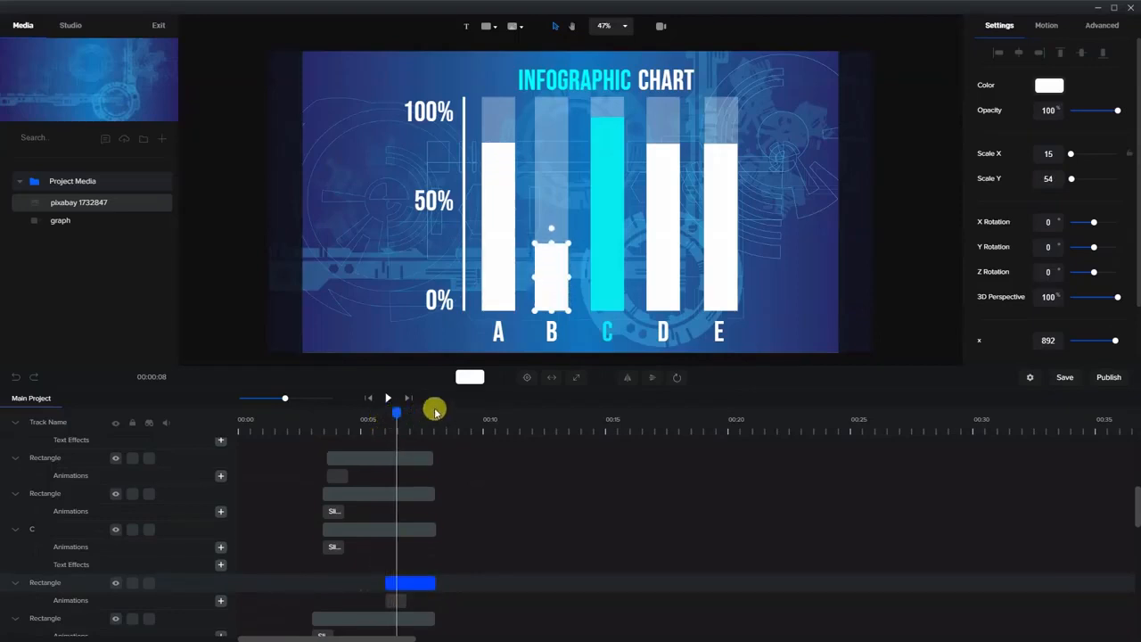
left_click(613, 234)
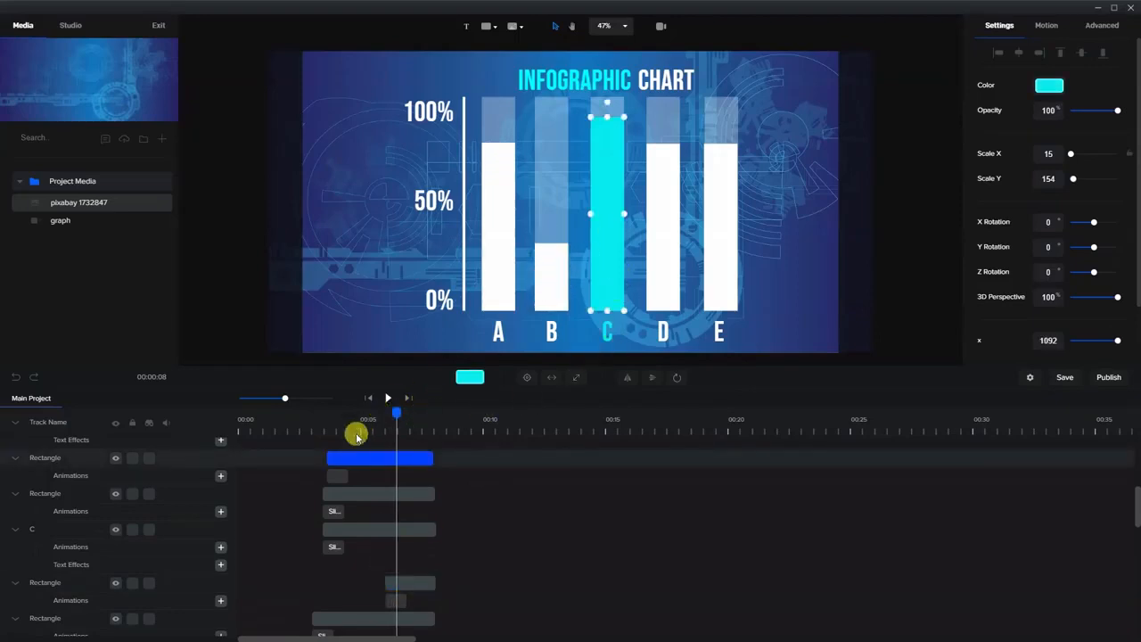
left_click_drag(327, 458, 393, 458)
left_click(565, 402)
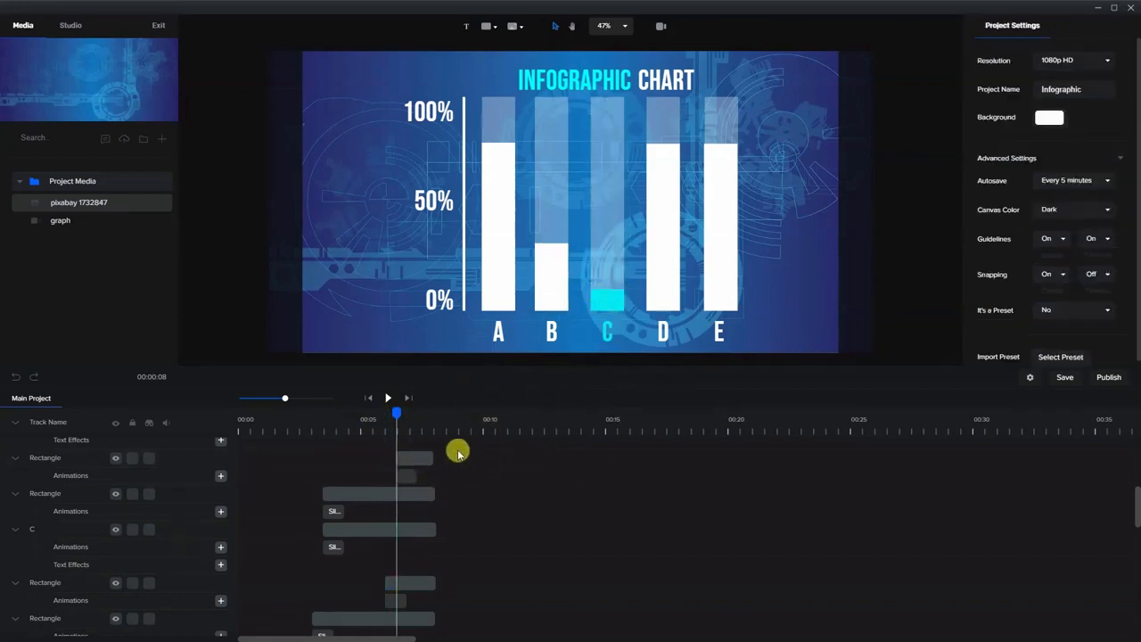
Step: Place the playhead at about 6.9 seconds, halfway through bar C's growth animation, and select bar D's white fill
scroll(436, 499, "down", 2)
scroll(435, 499, "up", 3)
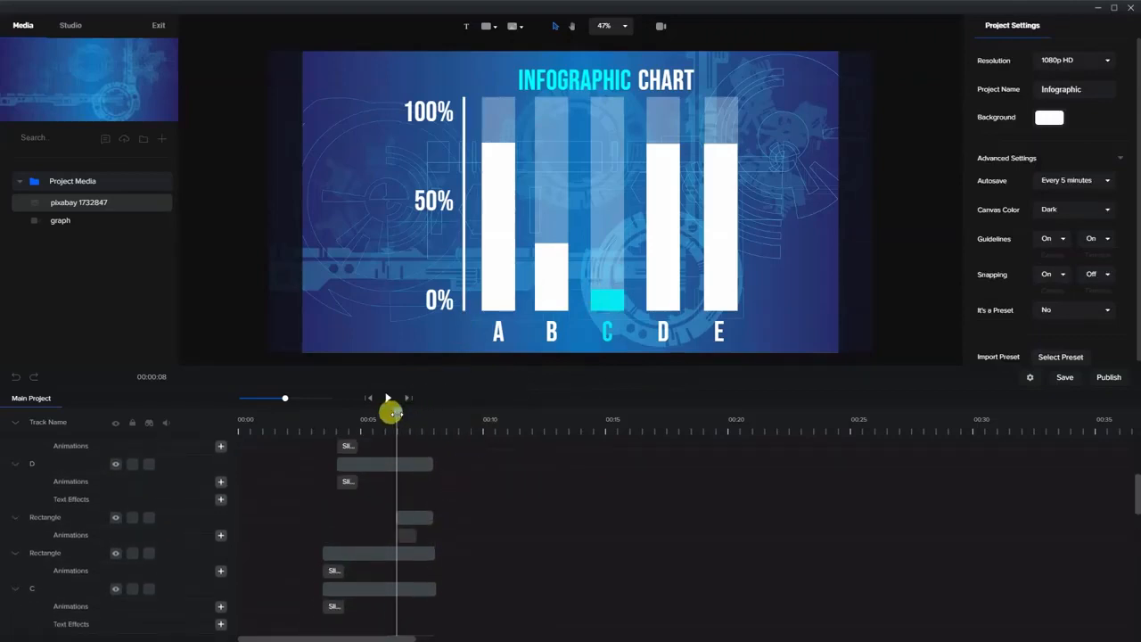
left_click_drag(394, 413, 404, 416)
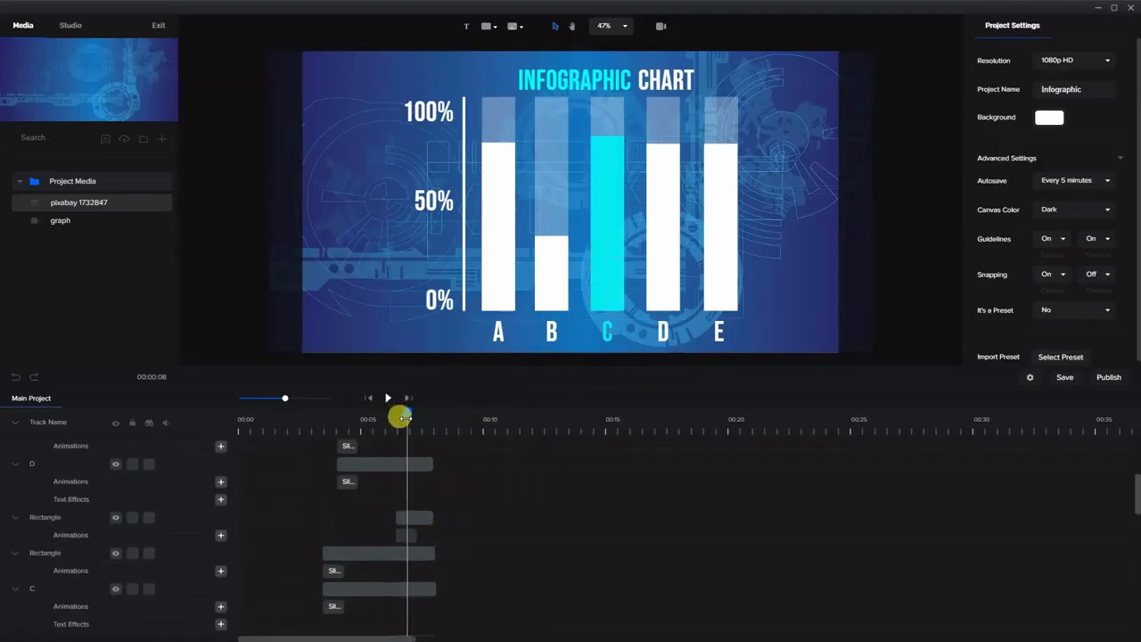
left_click(664, 284)
scroll(433, 464, "up", 3)
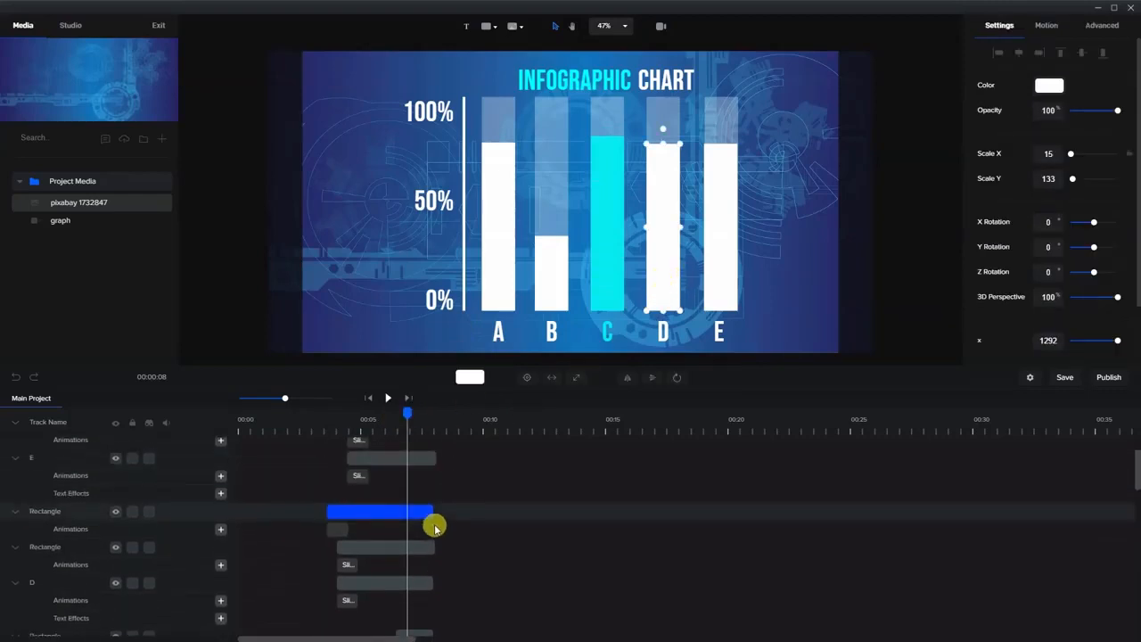
Step: Unlock the pixabay 1732847 background track and extend its end to about 9.4 seconds
scroll(425, 522, "down", 5)
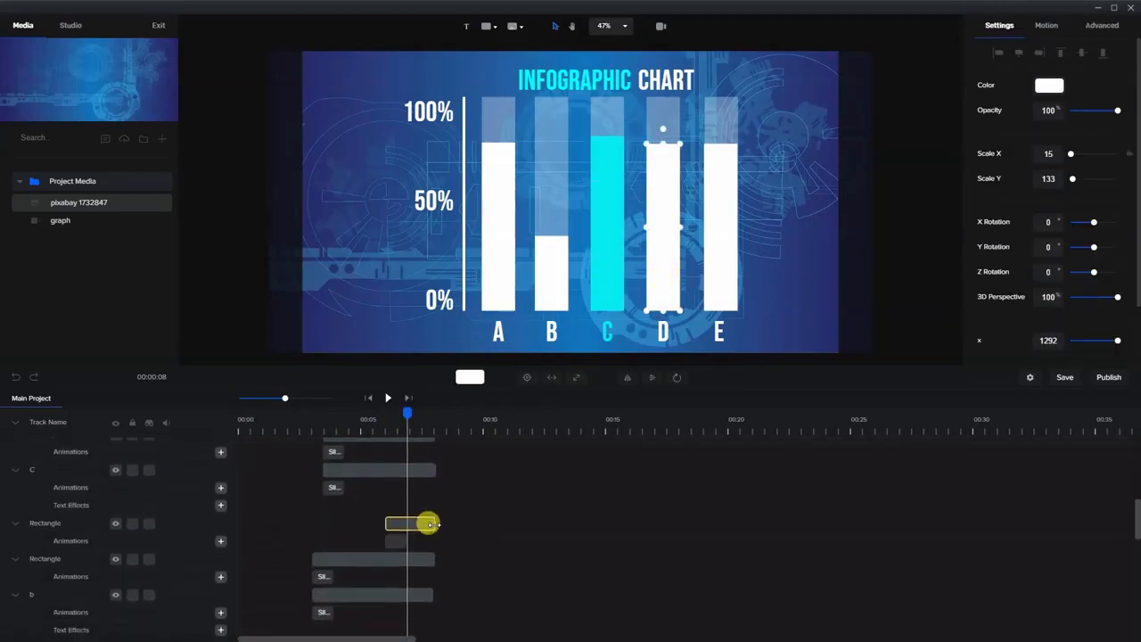
scroll(428, 524, "down", 8)
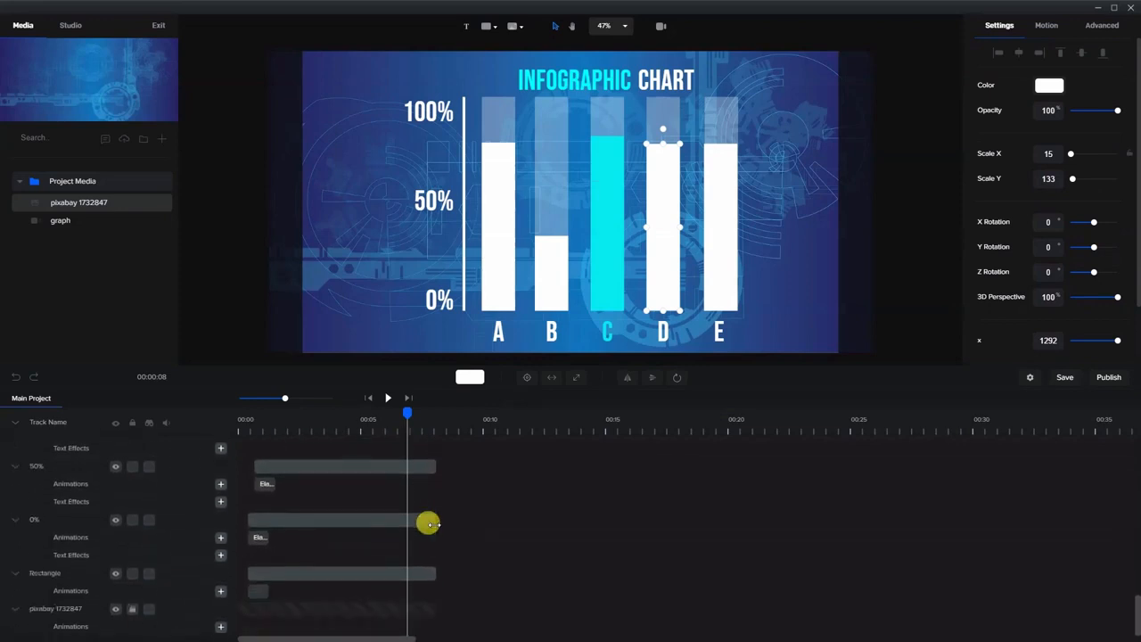
scroll(356, 606, "up", 2)
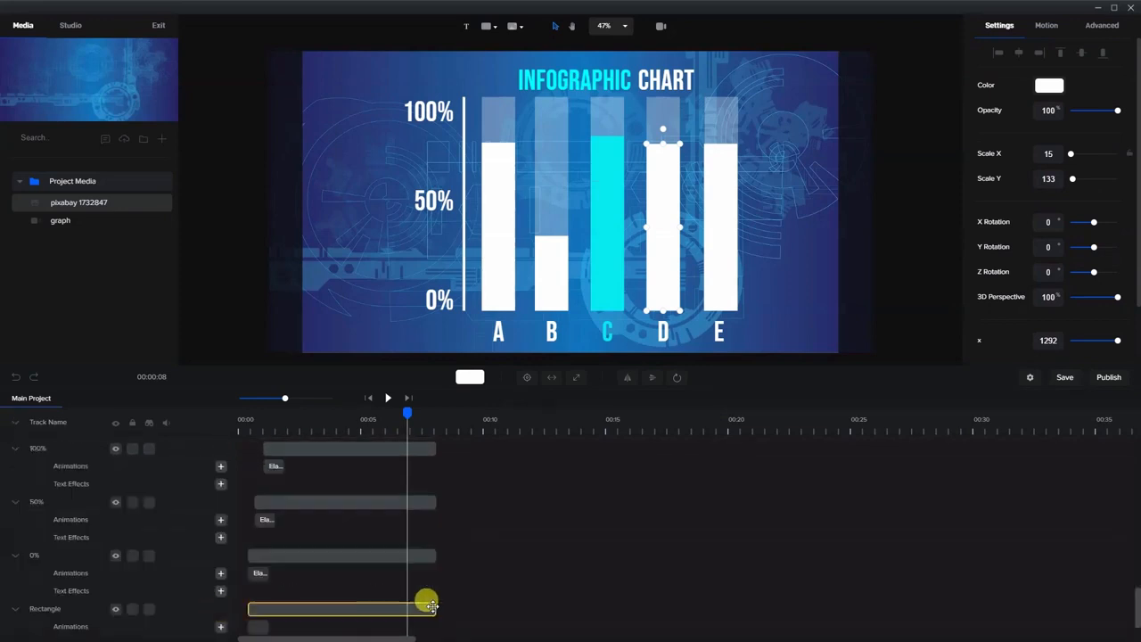
scroll(443, 611, "down", 2)
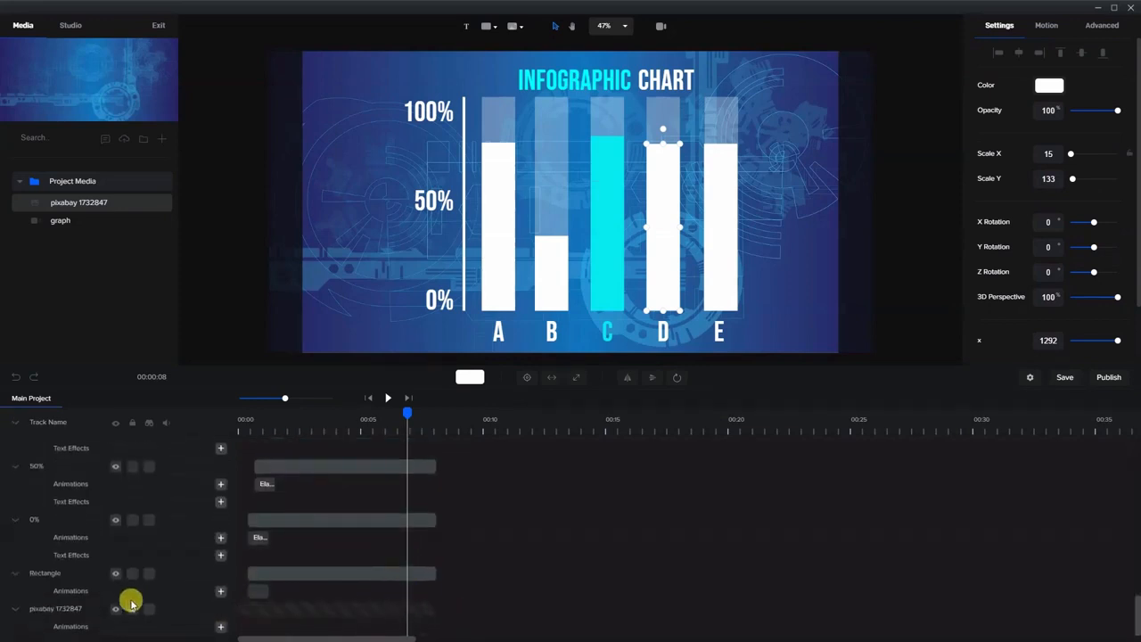
left_click(419, 608)
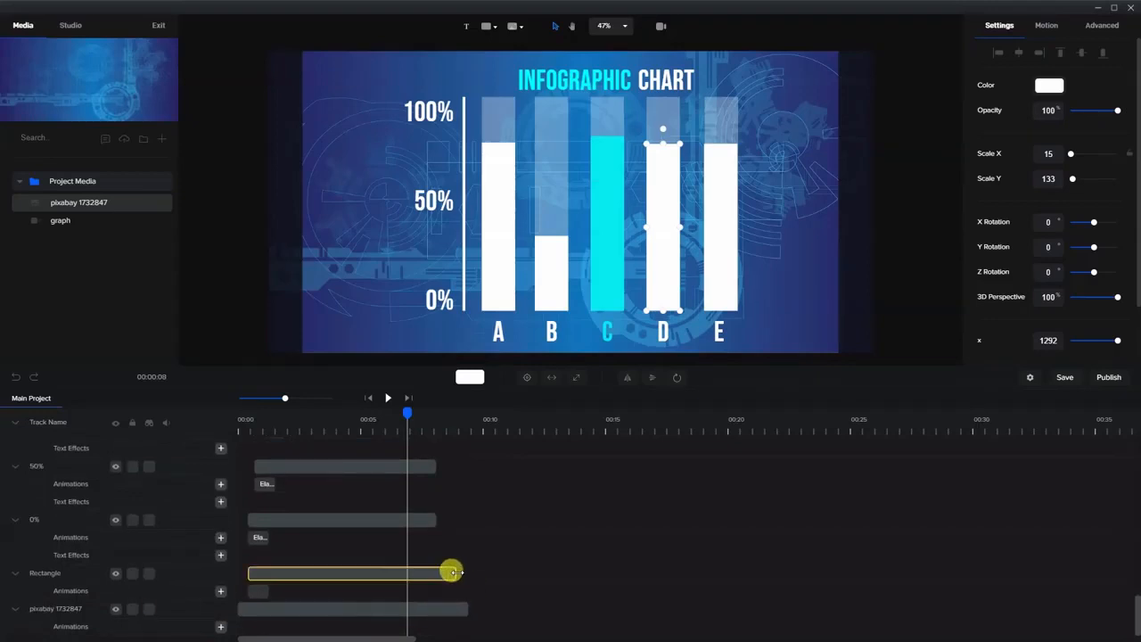
Step: Extend the vertical axis line's track to the end of the background track and turn timeline snapping back on
left_click_drag(455, 571, 466, 573)
left_click(460, 573)
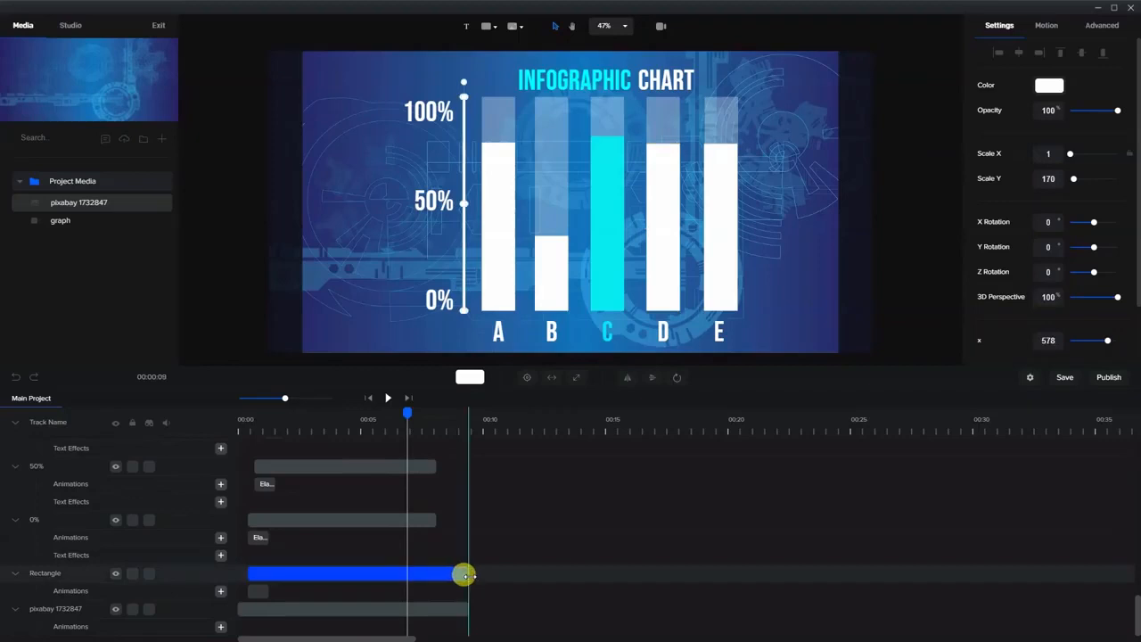
left_click(918, 337)
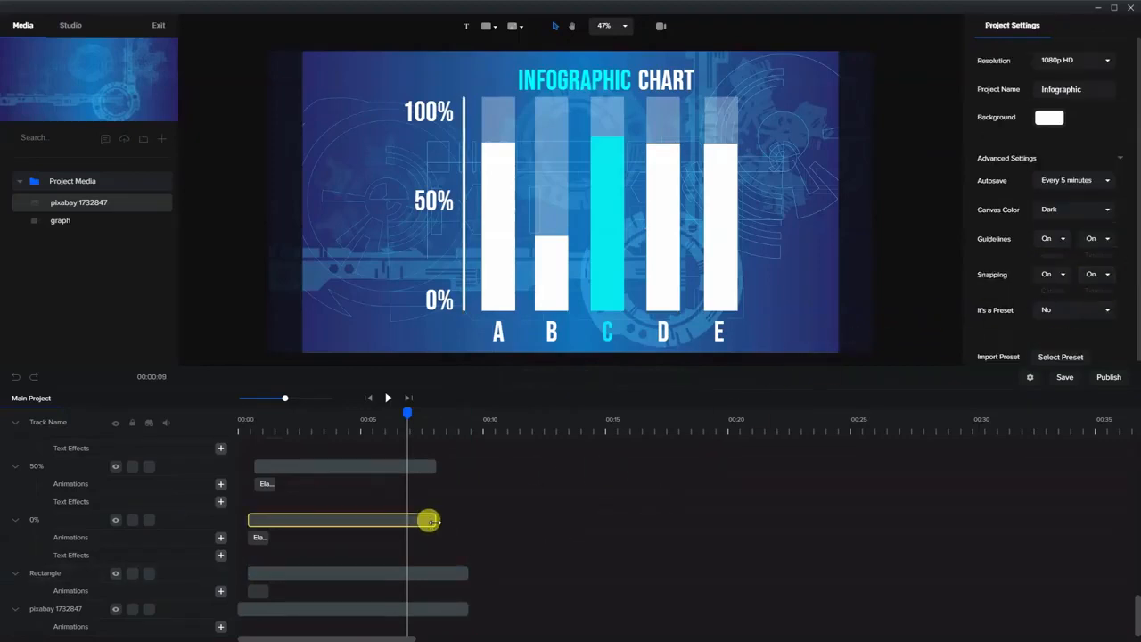
Step: Extend the ends of the 0%, 50%, 100%, Infographic and Chart text tracks to about 9.4 seconds, in line with the background
left_click_drag(434, 521, 468, 523)
left_click_drag(434, 478, 458, 477)
scroll(436, 501, "up", 1)
scroll(442, 494, "up", 1)
scroll(443, 495, "up", 1)
left_click(442, 481)
scroll(446, 445, "up", 2)
left_click_drag(433, 541, 453, 540)
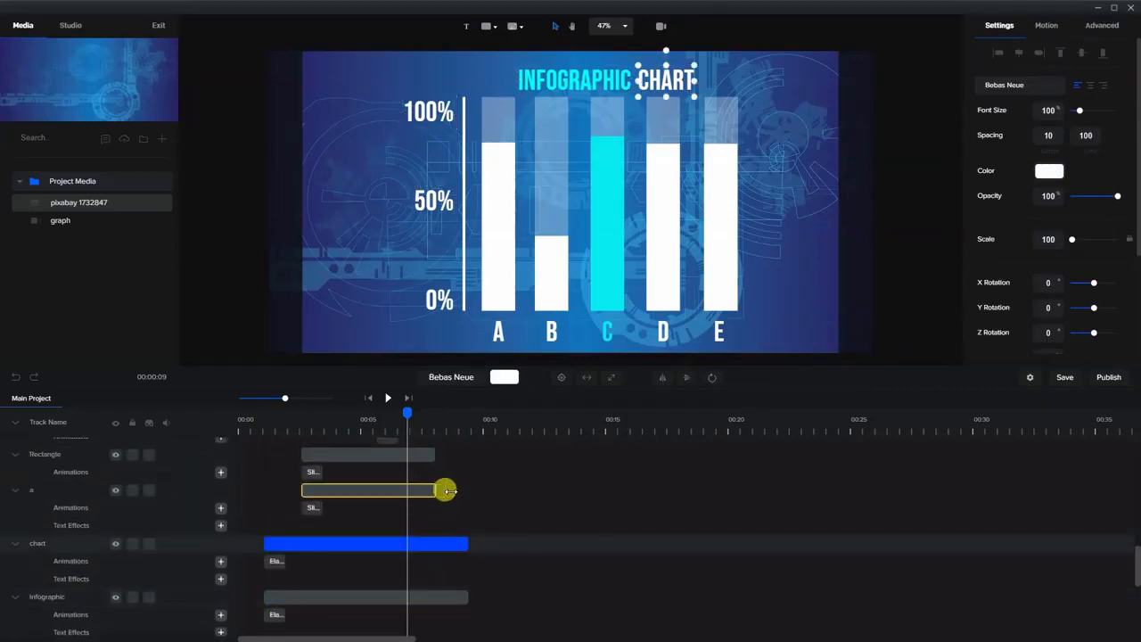
Step: Extend the label, translucent background and white fill tracks of bars A and B to about 9.4 seconds
left_click_drag(446, 490, 469, 481)
scroll(436, 524, "up", 1)
scroll(456, 501, "up", 2)
left_click_drag(431, 541, 467, 541)
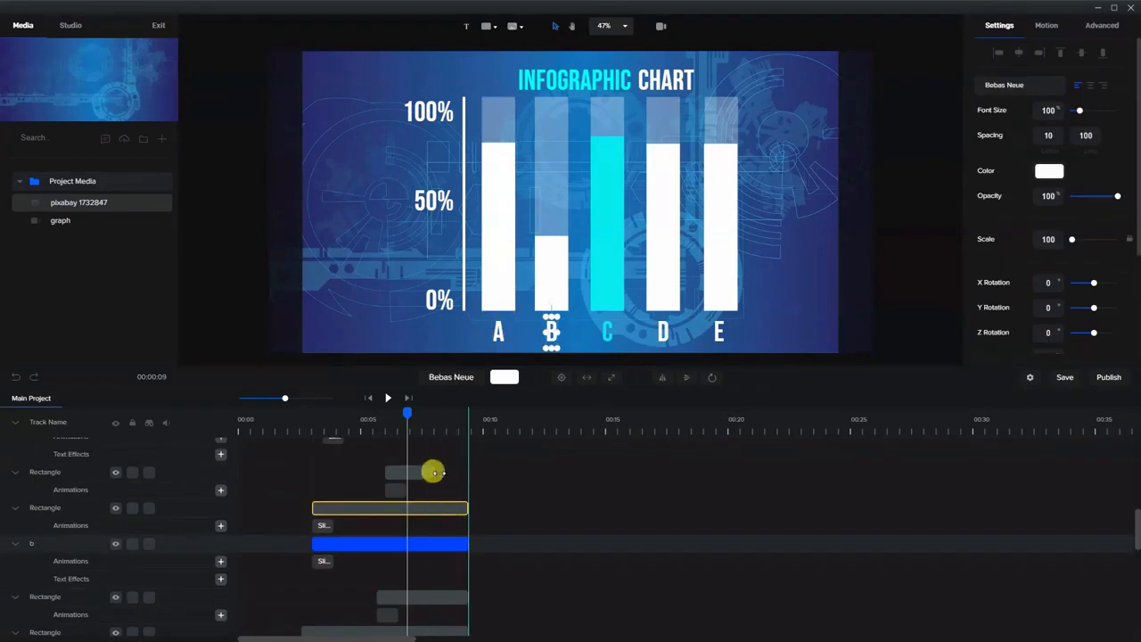
left_click_drag(452, 473, 466, 479)
Step: Extend bar C's label, translucent background and cyan fill tracks, plus the D label's track, to about 9.4 seconds
scroll(448, 497, "up", 2)
scroll(415, 502, "up", 4)
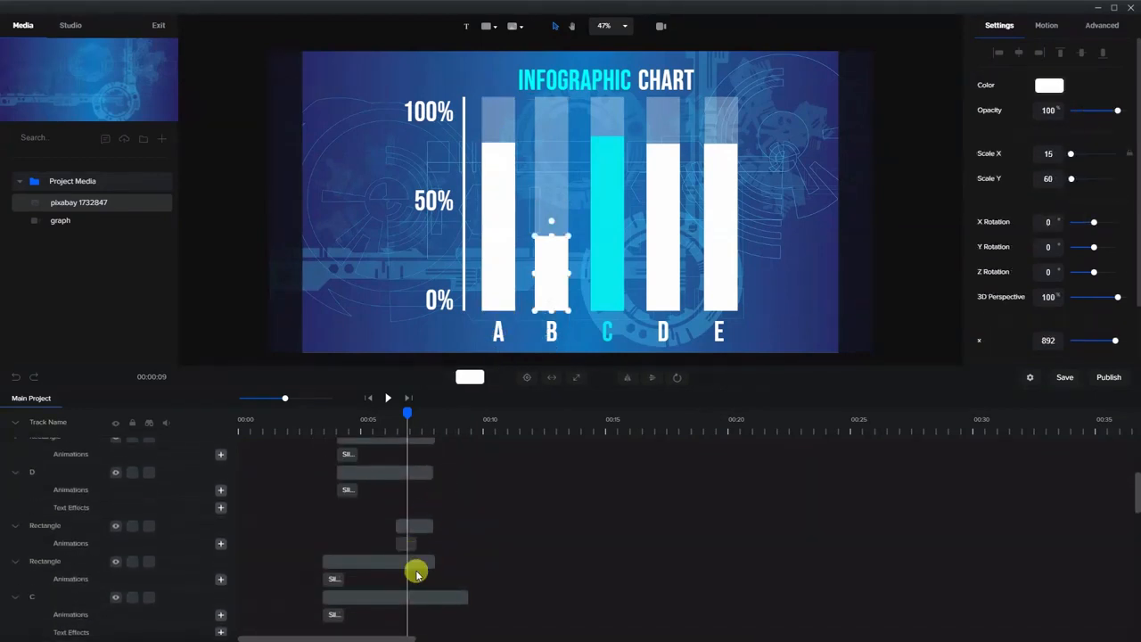
left_click_drag(428, 561, 466, 525)
left_click_drag(423, 471, 467, 473)
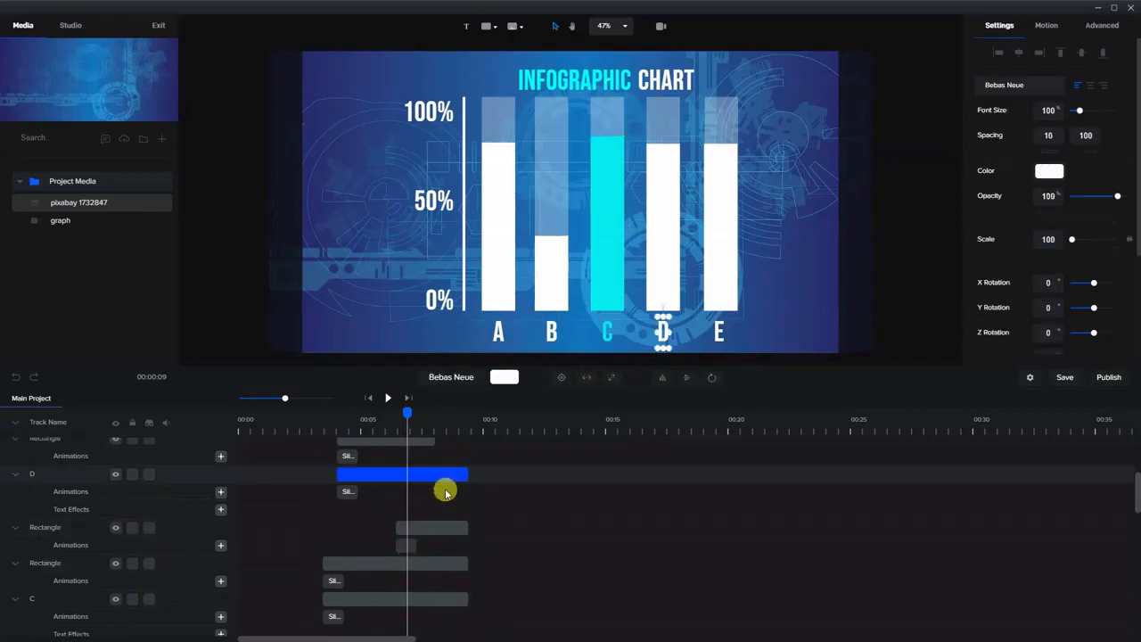
Step: Extend bar D's translucent background and white fill tracks and bar E's label and translucent background tracks to about 9.4 seconds
scroll(442, 491, "up", 4)
left_click_drag(432, 555, 463, 520)
left_click_drag(435, 467, 463, 470)
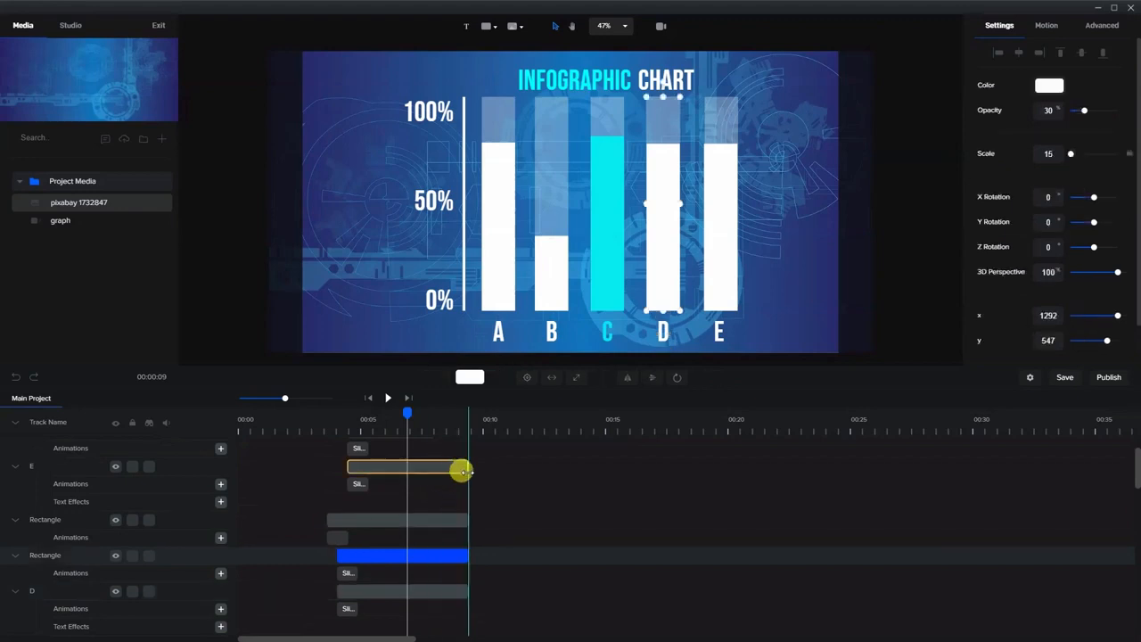
scroll(448, 446, "up", 2)
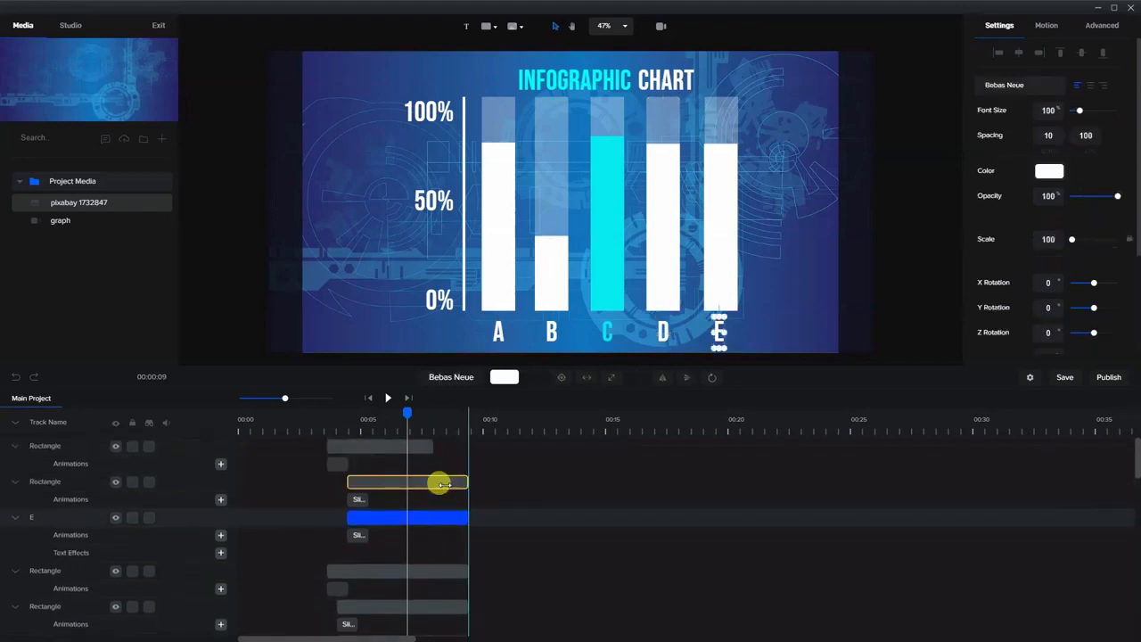
Step: Extend the end of bar E's white fill track to about 9.4 seconds, in line with the other tracks
left_click(441, 483)
left_click_drag(425, 449, 468, 452)
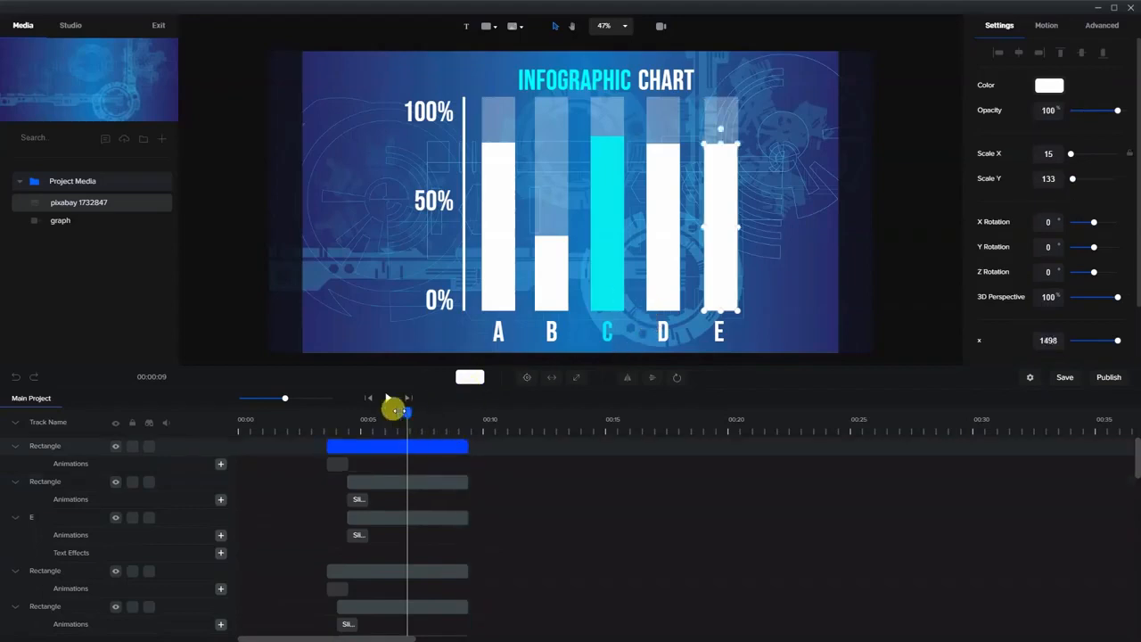
Step: Place the playhead at about 6.9 seconds, during the growth of bar C's cyan fill, and turn off timeline snapping
mouse_move(393, 408)
left_mouse_down()
mouse_move(381, 407)
mouse_move(400, 411)
left_mouse_up()
left_click(668, 290)
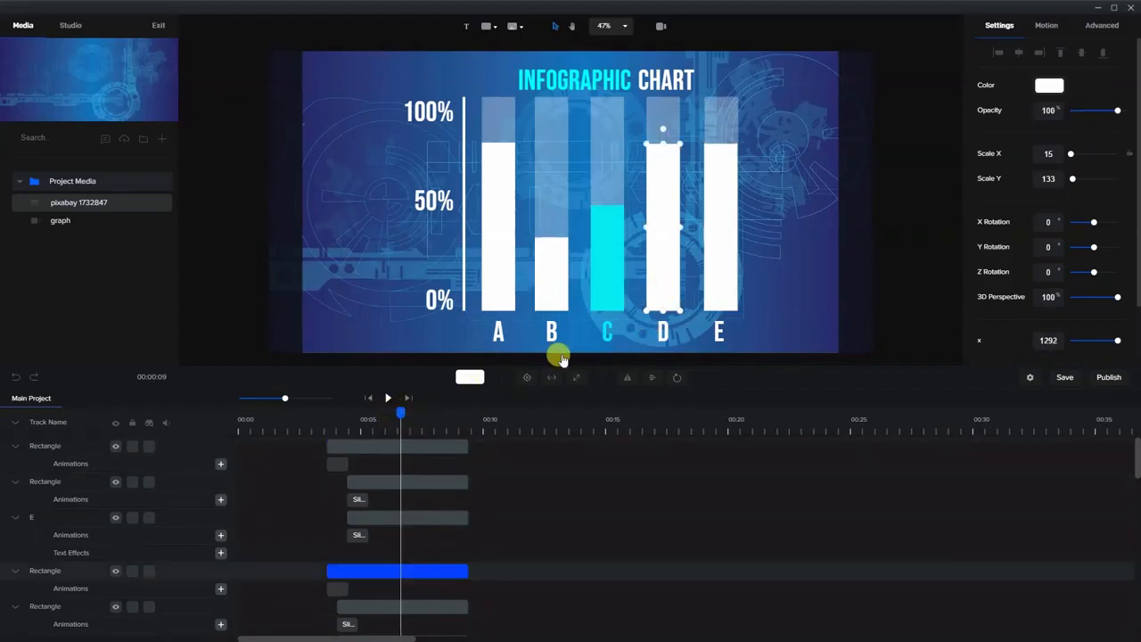
left_click(606, 222)
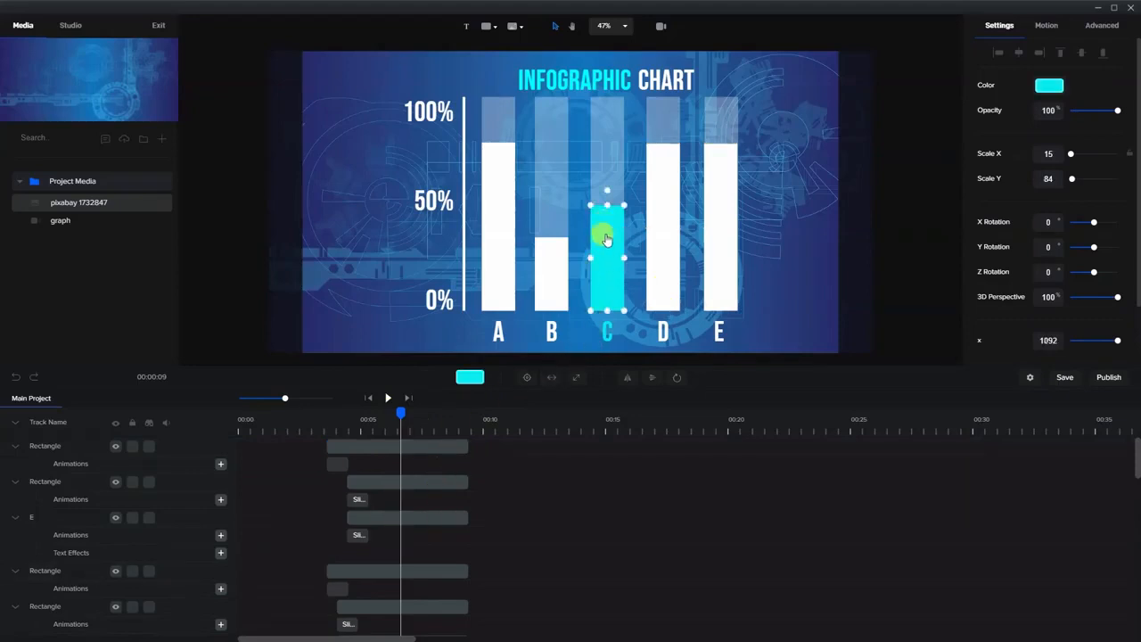
scroll(400, 491, "down", 3)
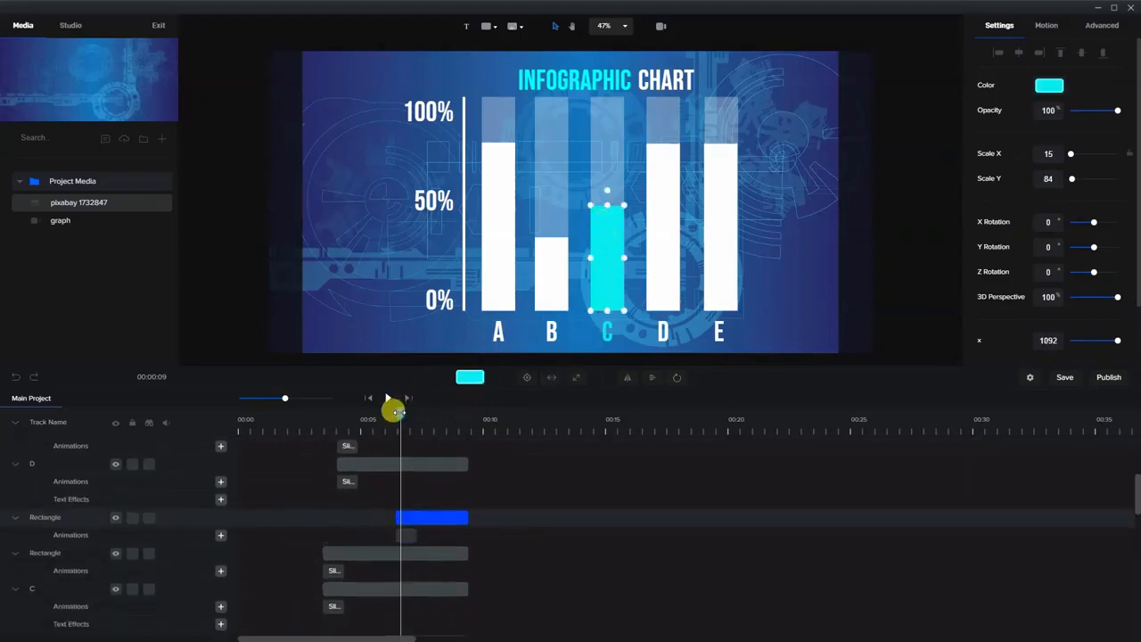
left_click_drag(397, 411, 406, 413)
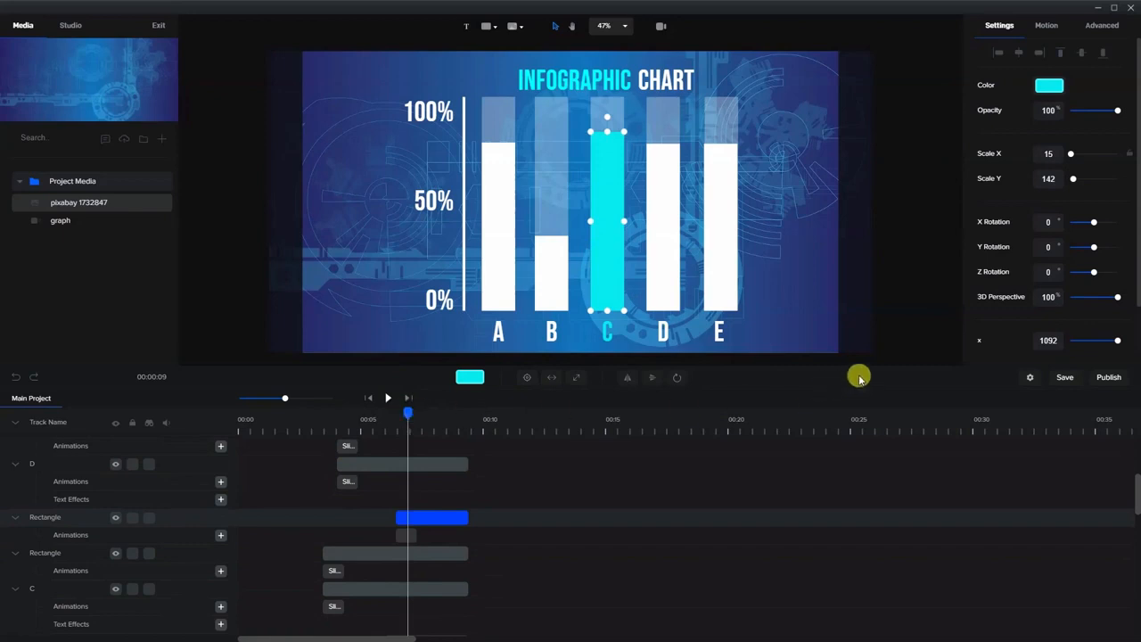
left_click(950, 318)
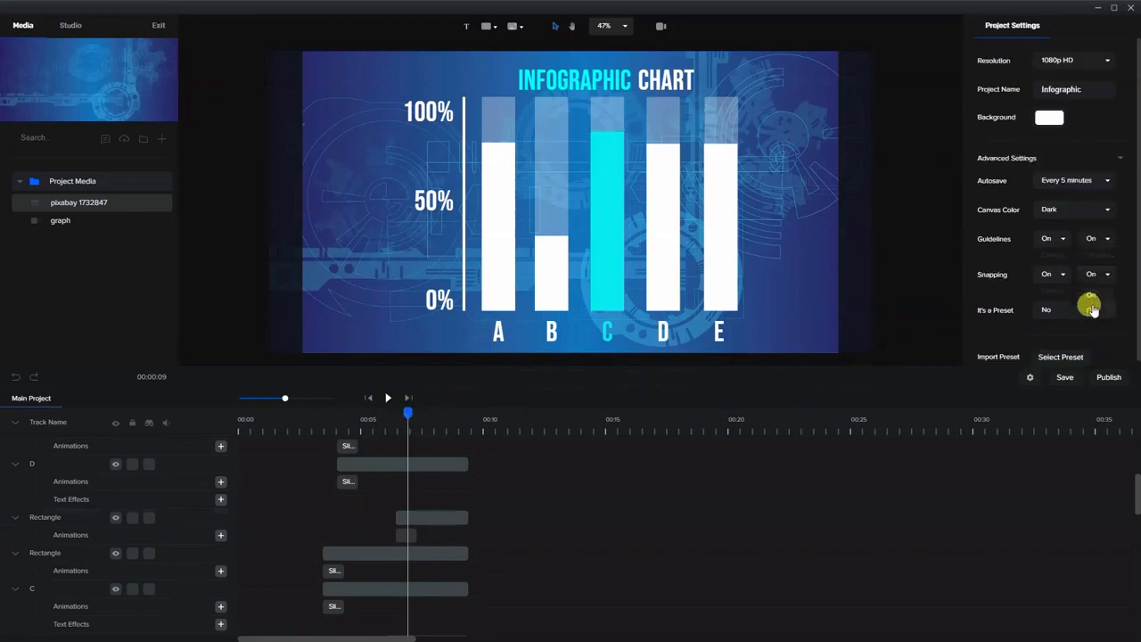
left_click(1092, 310)
Step: Trim the start of bar D's white fill track to about 6.9 seconds
scroll(402, 513, "up", 5)
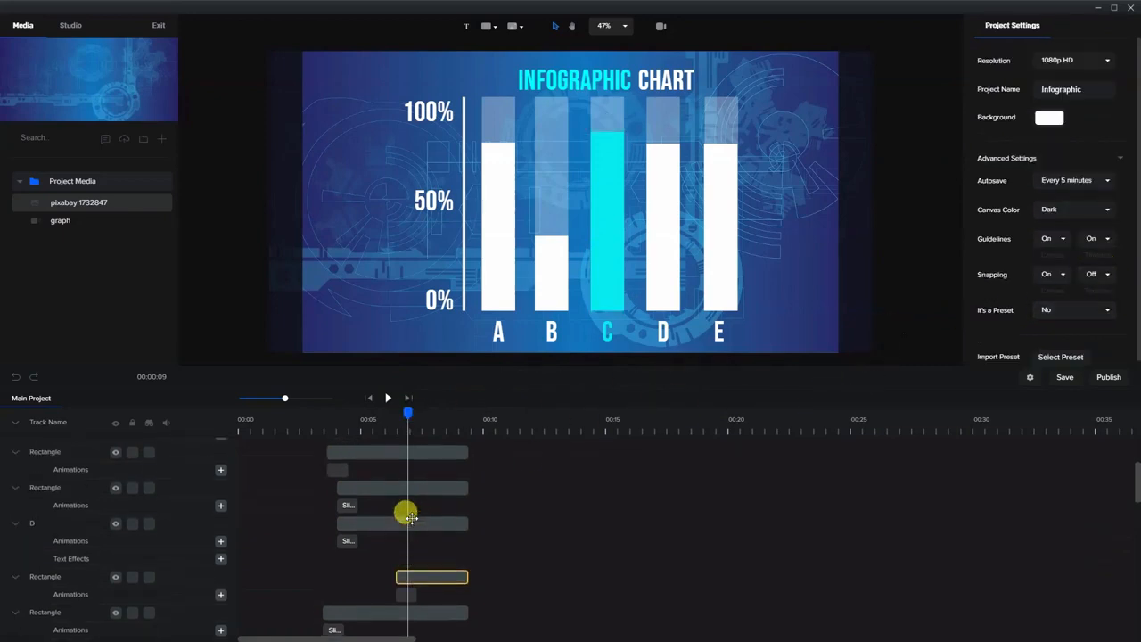
left_click(672, 297)
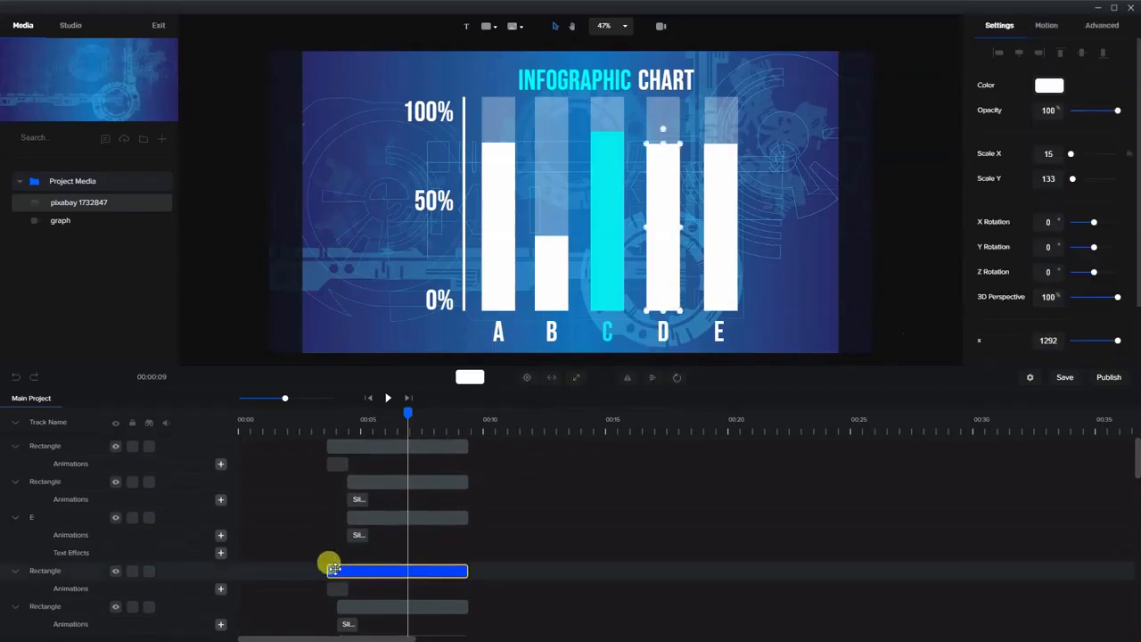
left_click_drag(333, 569, 406, 572)
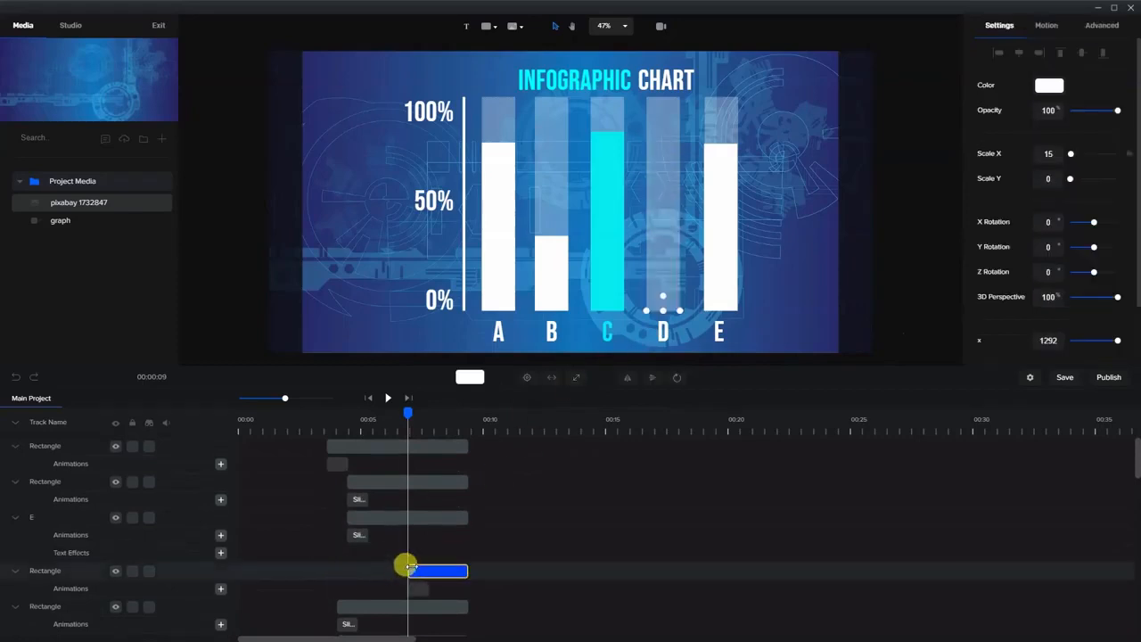
left_click(709, 314)
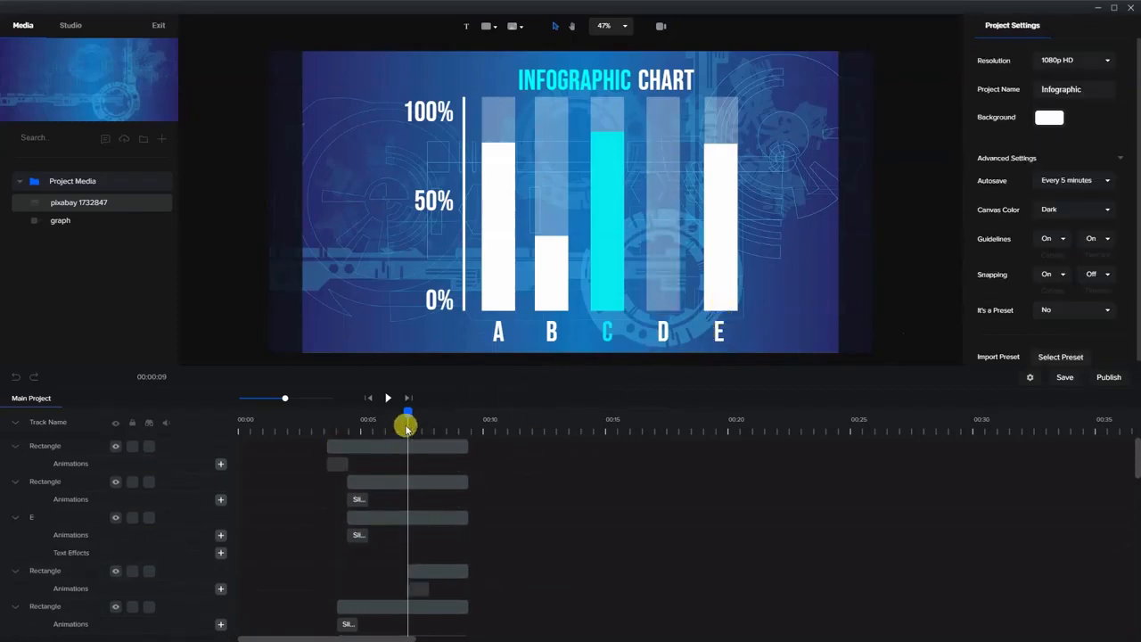
Step: Trim the start of bar E's white fill track to about 7.4 seconds, during the growth of bar D's fill
left_click_drag(408, 414, 420, 412)
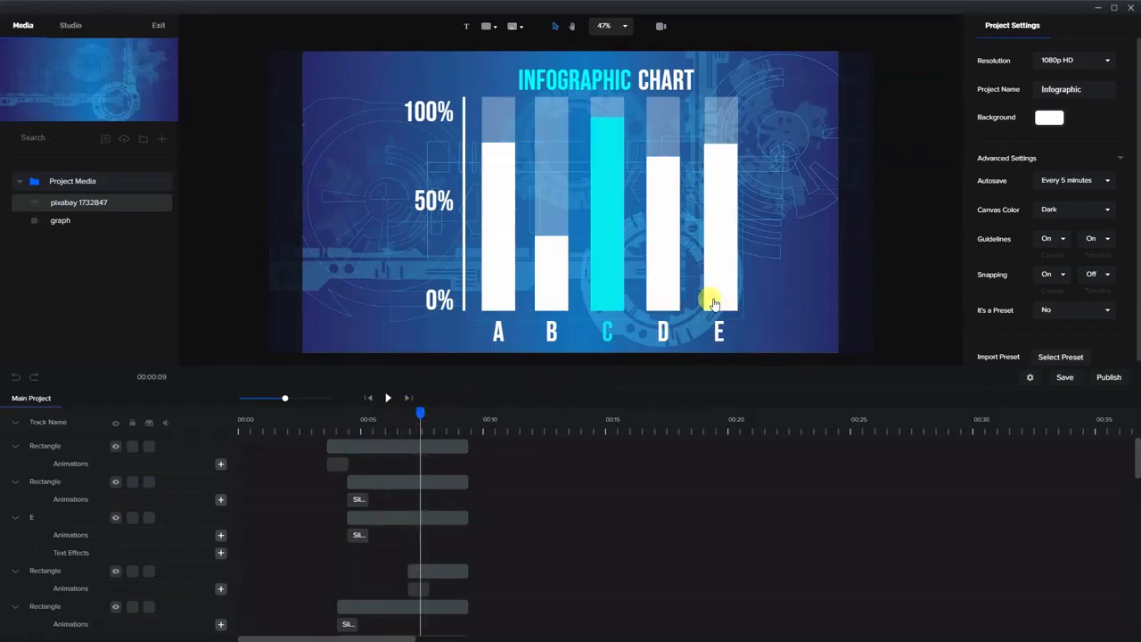
left_click(716, 300)
left_click(352, 441)
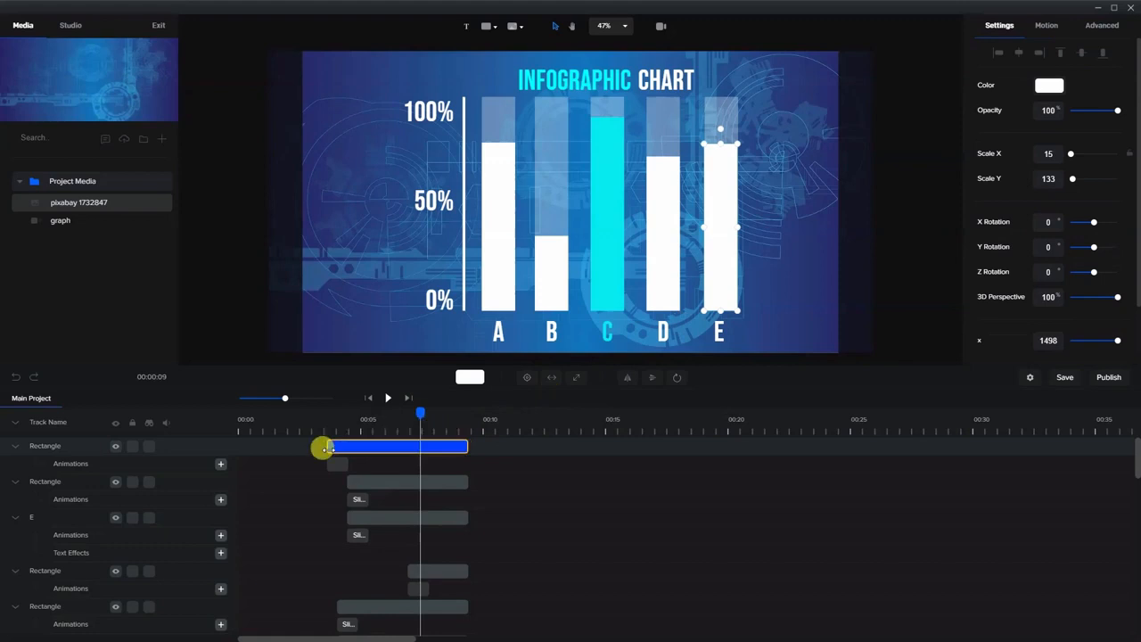
left_click_drag(331, 448, 418, 451)
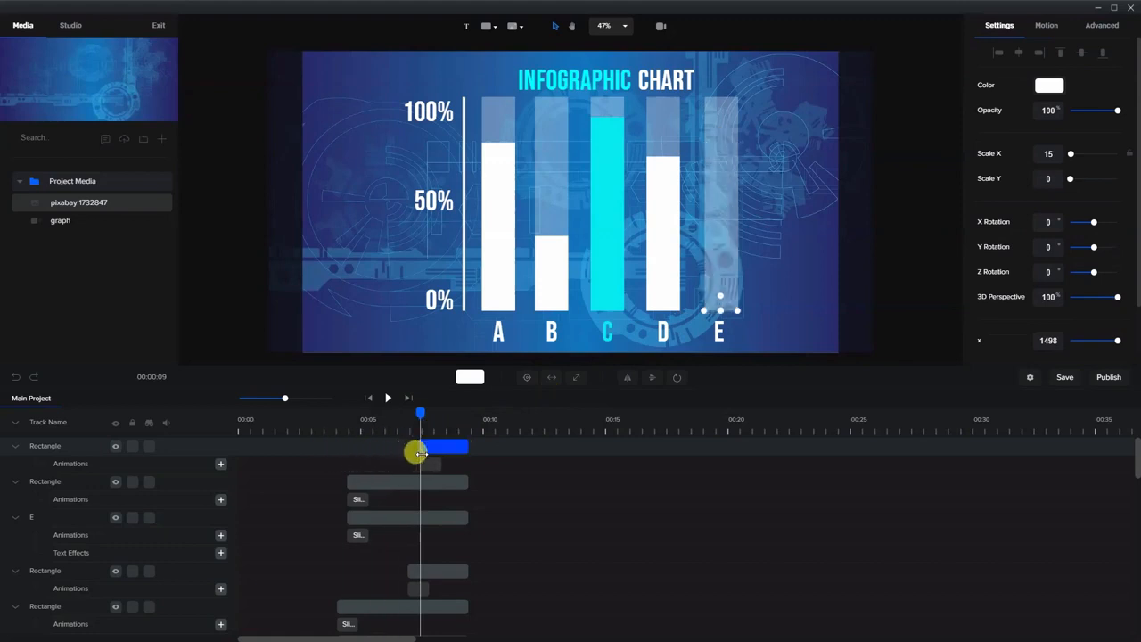
Step: Play the whole animation from the beginning to check the order in which the bar fills grow
left_click(368, 398)
left_click(386, 397)
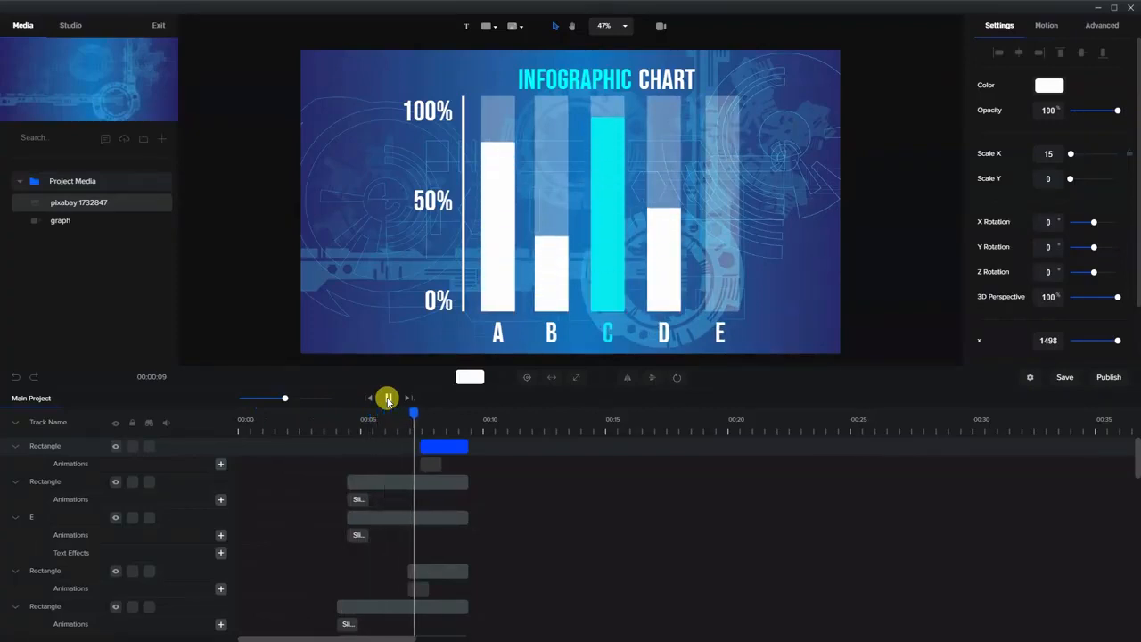
left_click(388, 399)
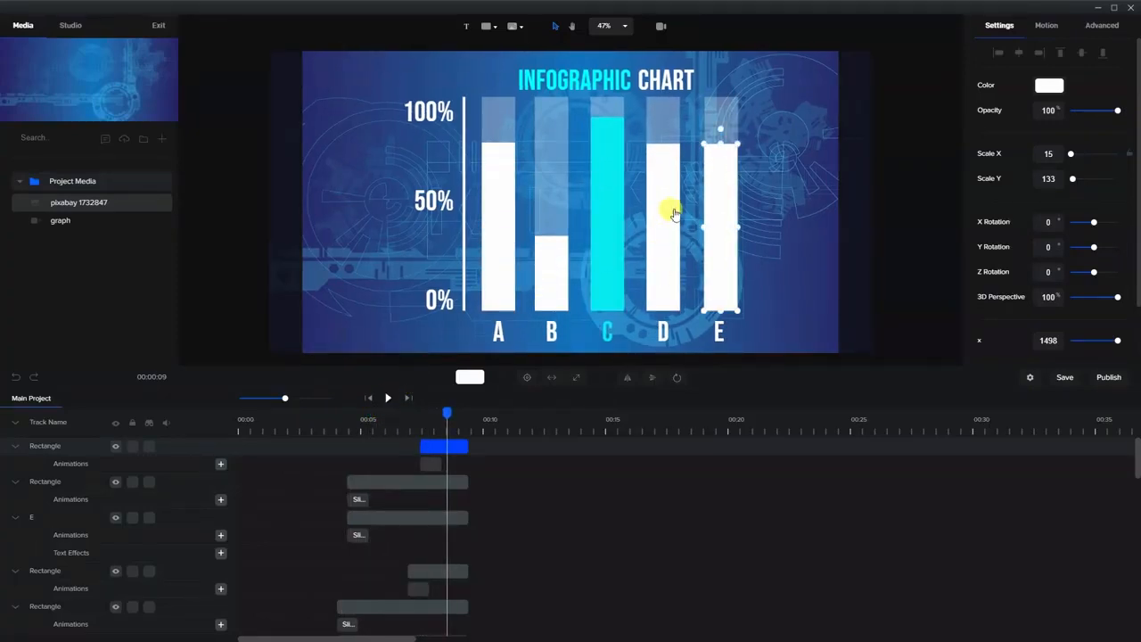
Step: Shorten bar E's white fill so that its top lines up with the top of bar B's fill
left_click(720, 145)
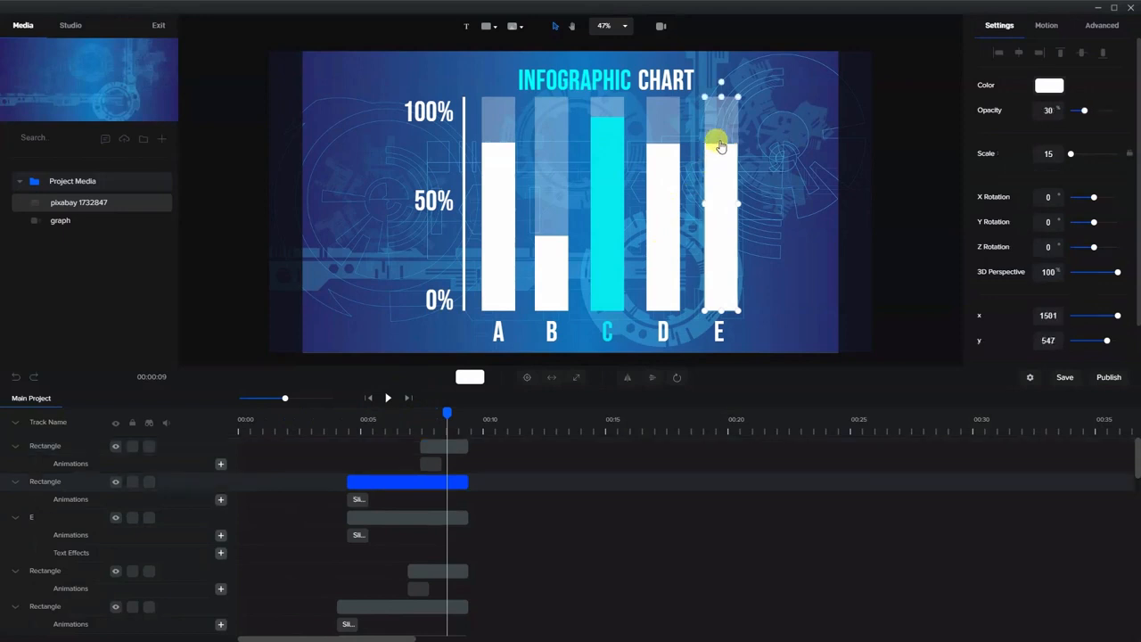
left_click_drag(720, 149, 721, 235)
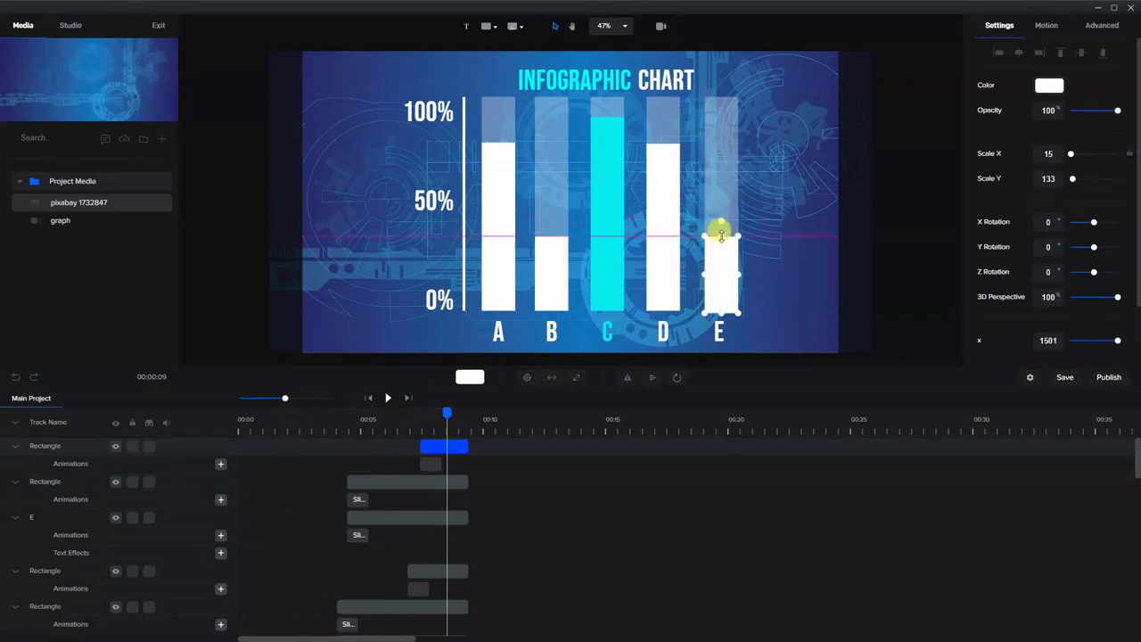
left_click(762, 303)
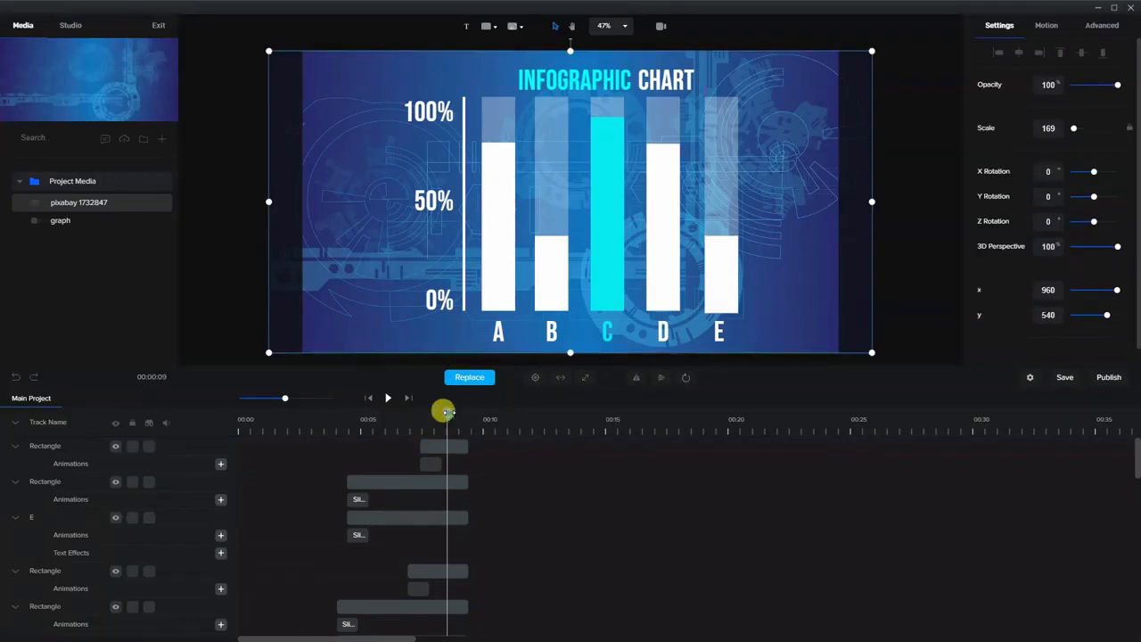
left_click_drag(446, 412, 453, 412)
left_click(892, 147)
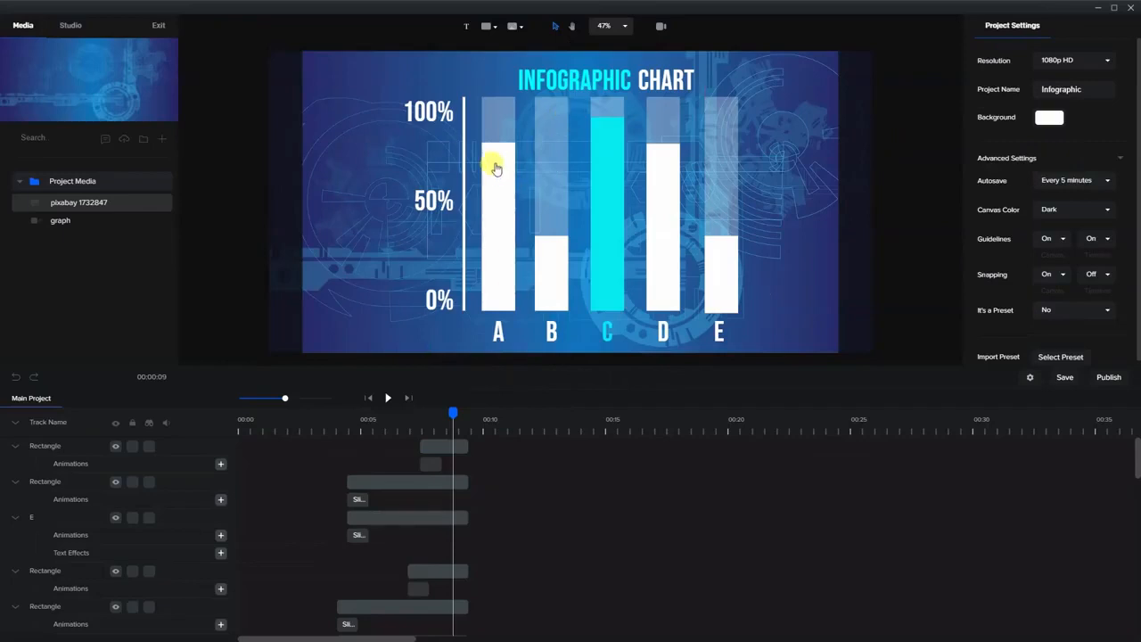
Step: Undo the accidental move of the background image and lock the pixabay 1732847 track
mouse_move(379, 60)
left_mouse_down()
mouse_move(400, 102)
mouse_move(388, 47)
left_mouse_up()
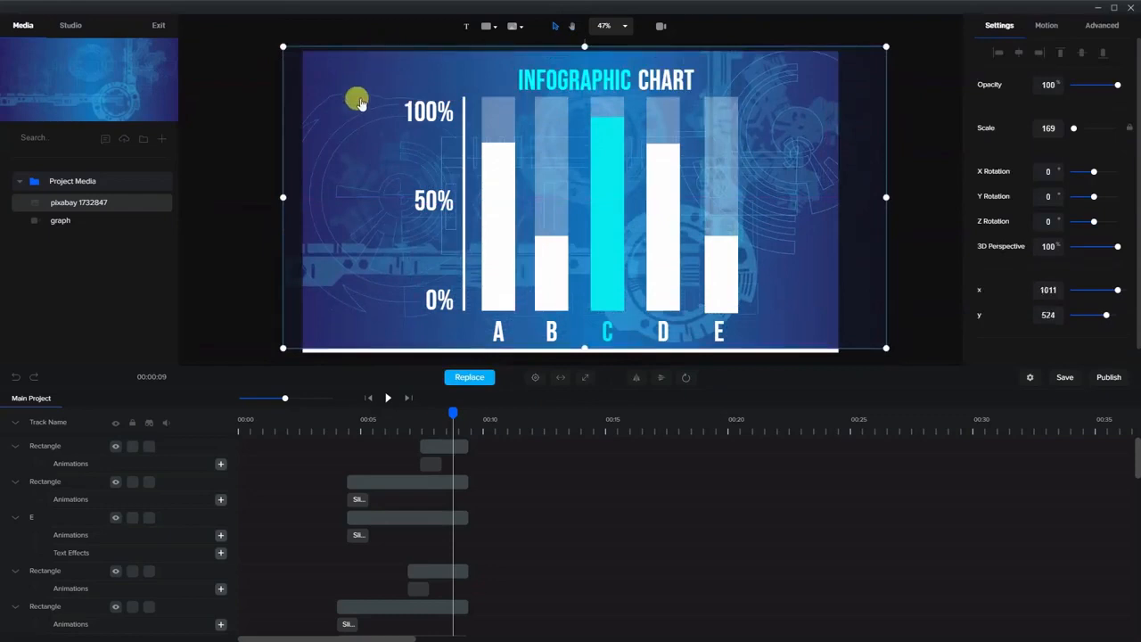
key("ctrl+z")
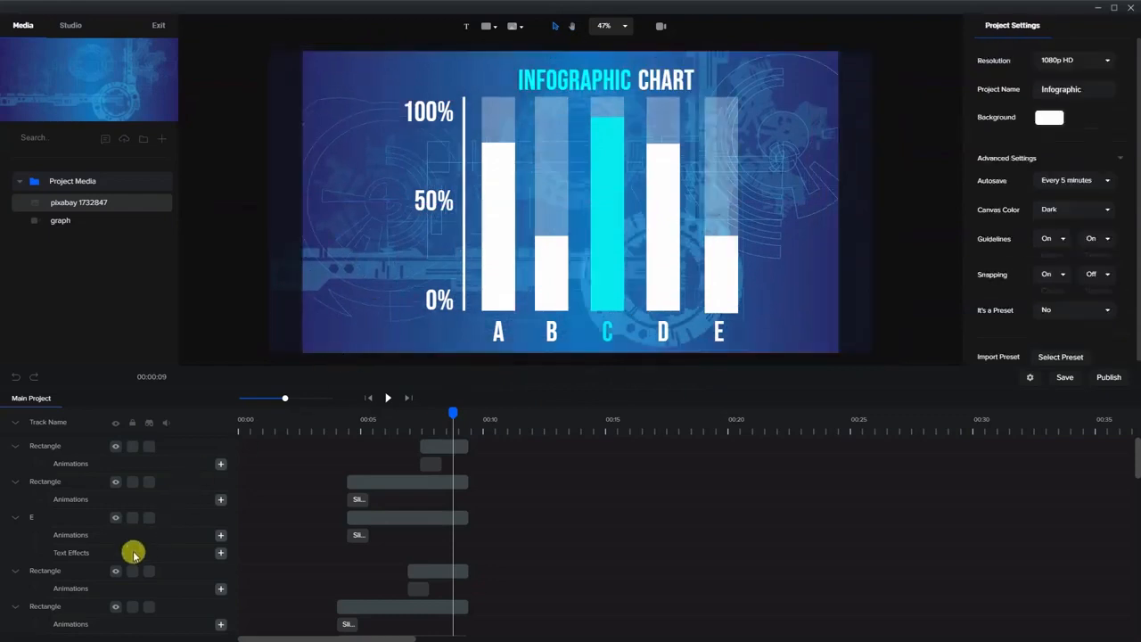
scroll(133, 553, "down", 12)
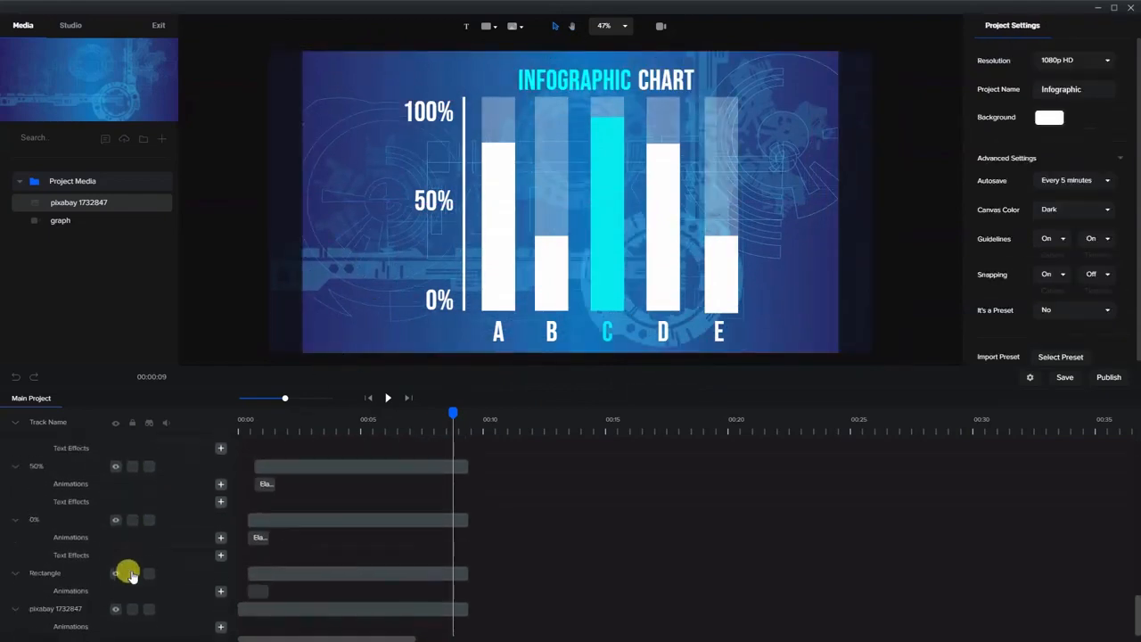
left_click(132, 609)
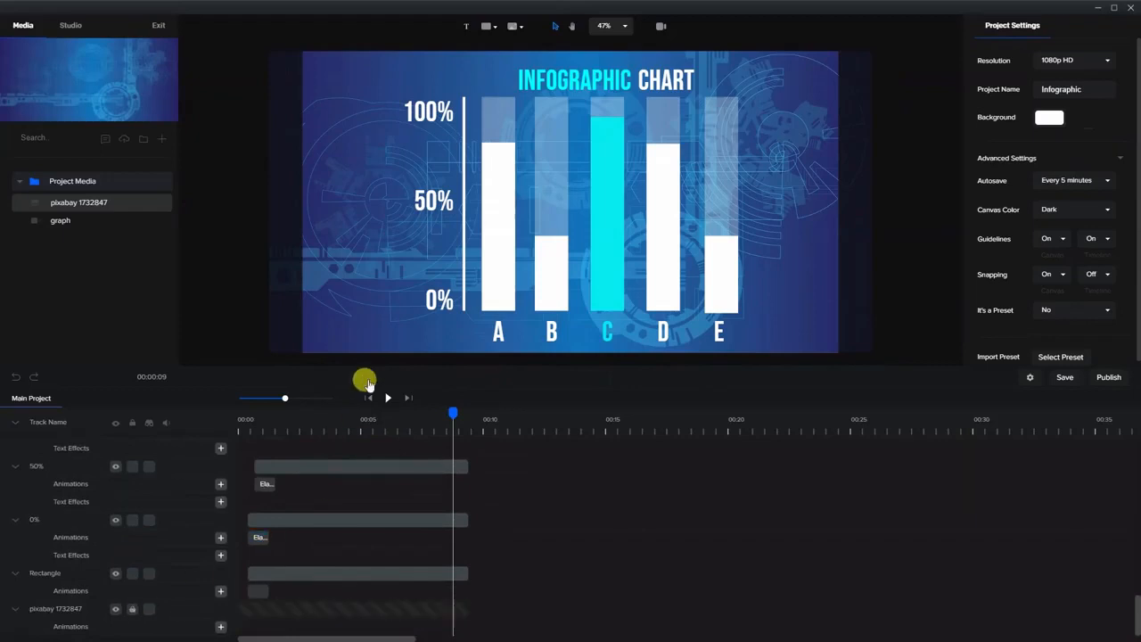
scroll(497, 276, "up", 3)
scroll(498, 276, "down", 3)
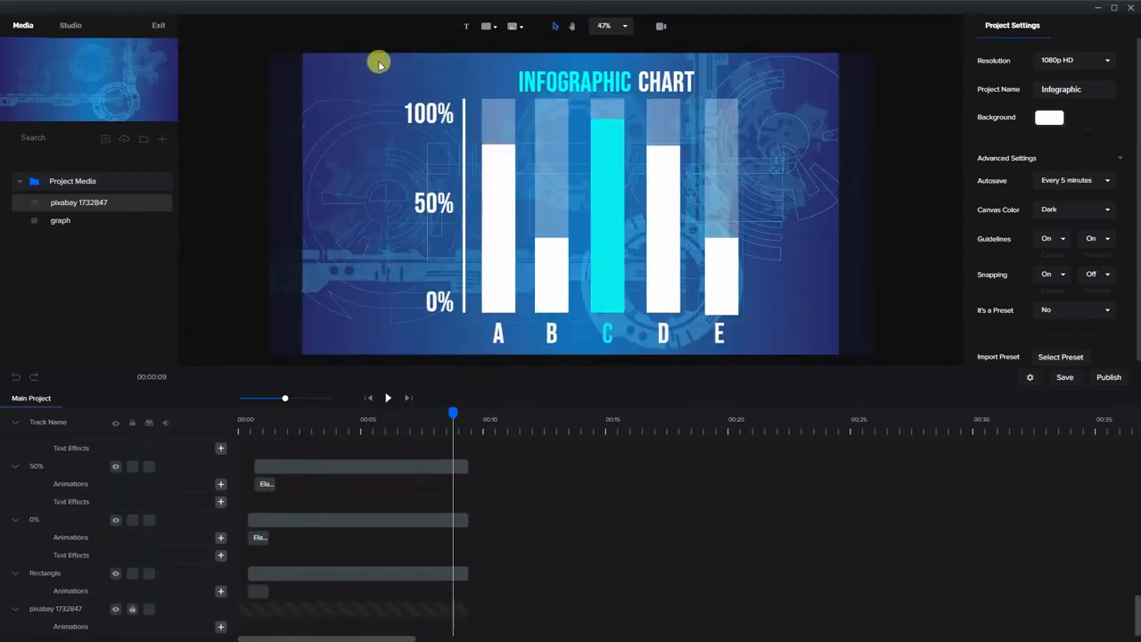
Step: Select all chart elements, including the title, axis, percentages and bars, scale them down together and centre them on the canvas
left_click_drag(378, 63, 798, 354)
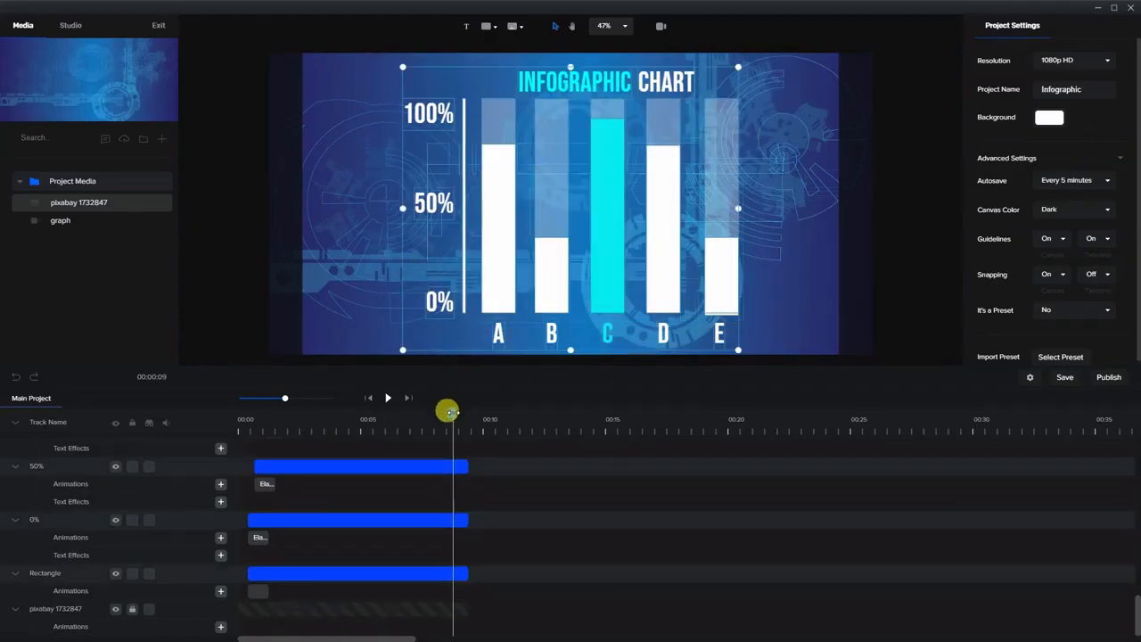
left_click_drag(450, 412, 422, 415)
scroll(410, 456, "up", 5)
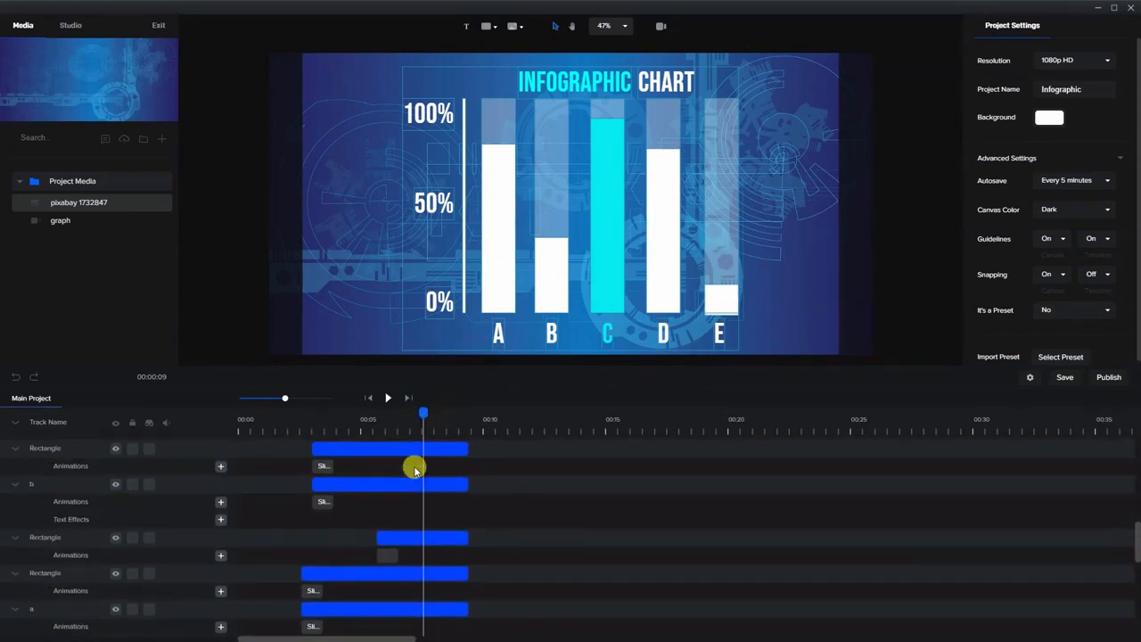
scroll(415, 469, "up", 5)
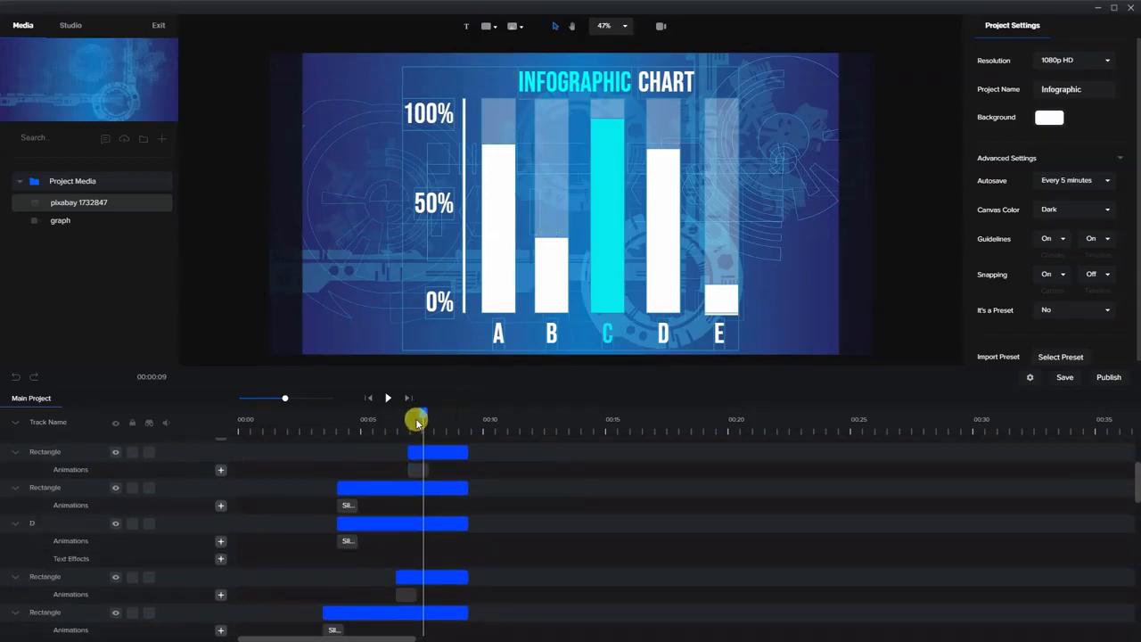
left_click_drag(416, 422, 445, 411)
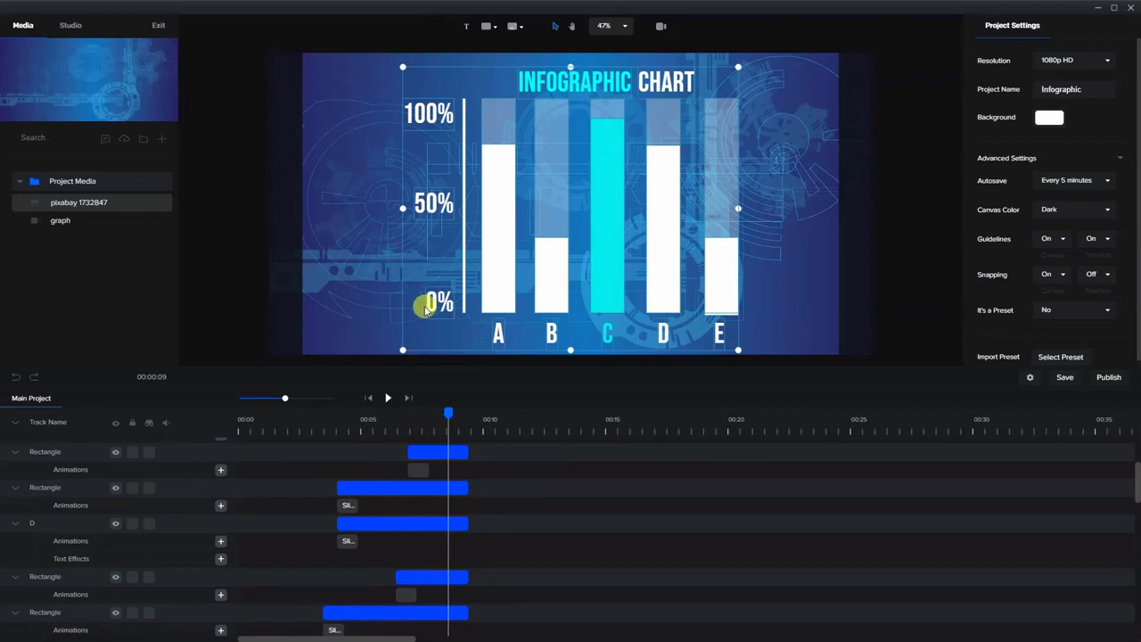
left_click_drag(402, 349, 456, 304)
left_click_drag(579, 172, 552, 192)
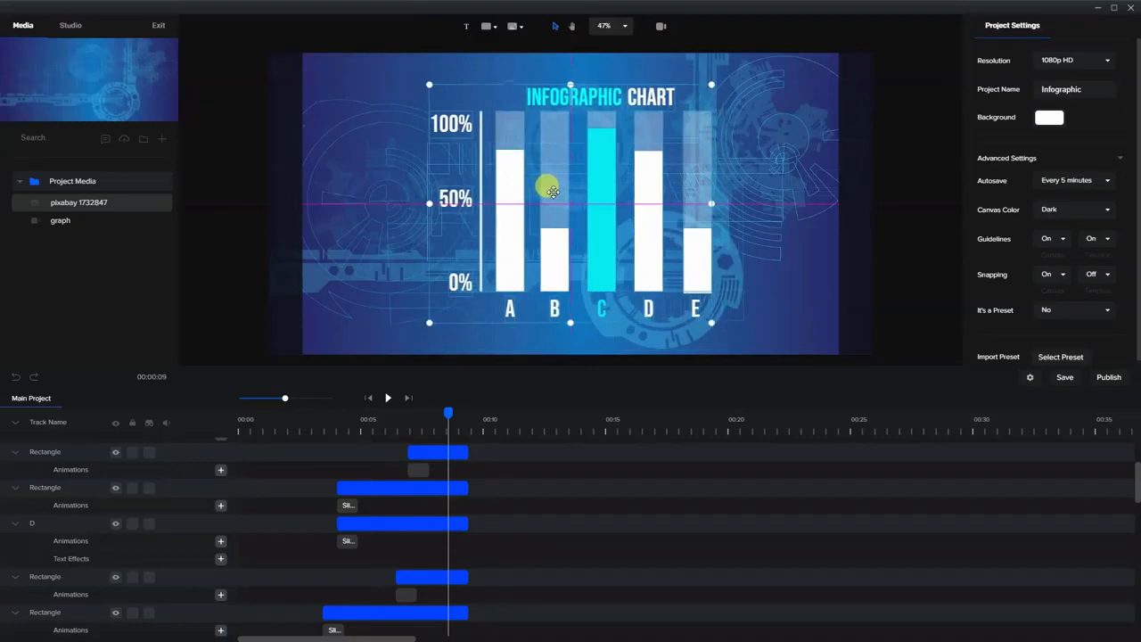
Step: Move the Infographic and Chart title texts together slightly upwards, away from the bars
left_click(762, 141)
left_click_drag(570, 75, 652, 111)
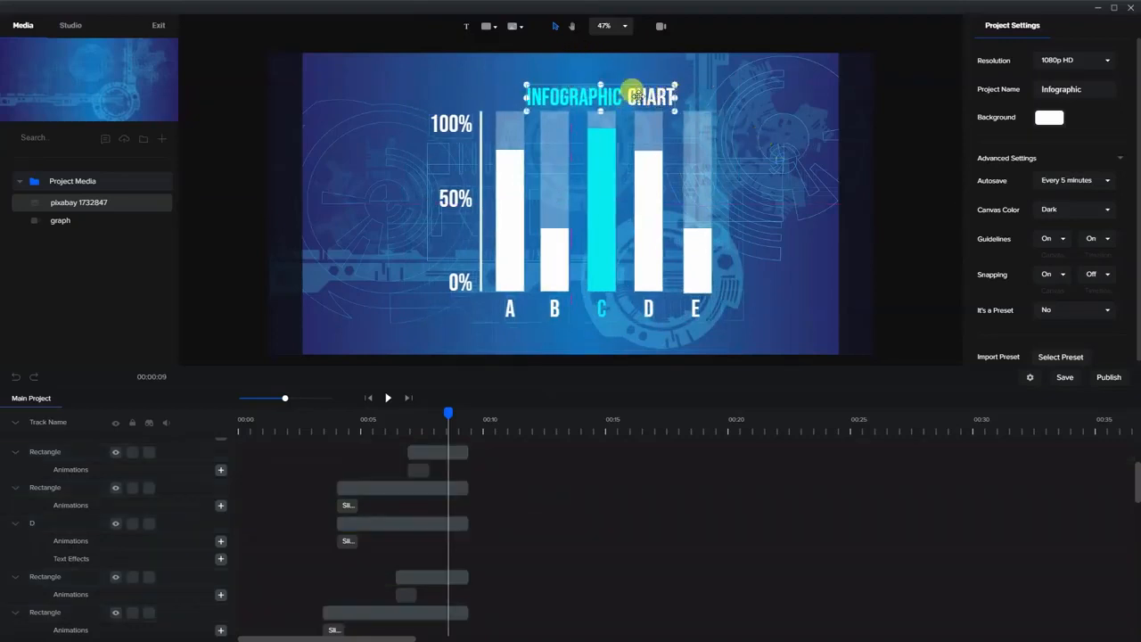
left_click(636, 95)
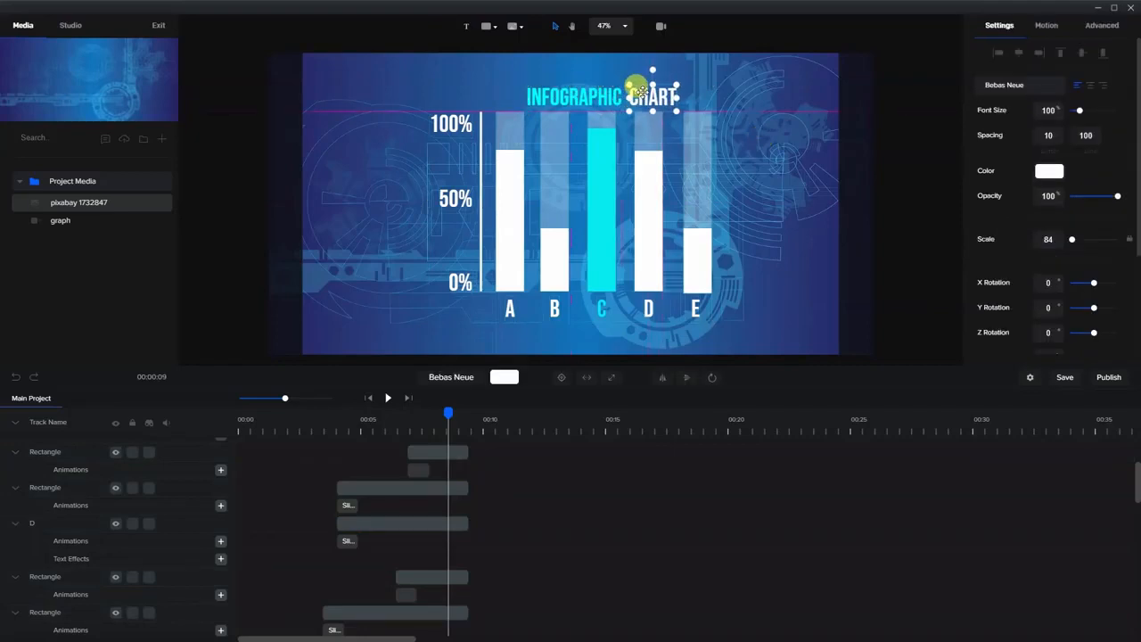
left_click(593, 62)
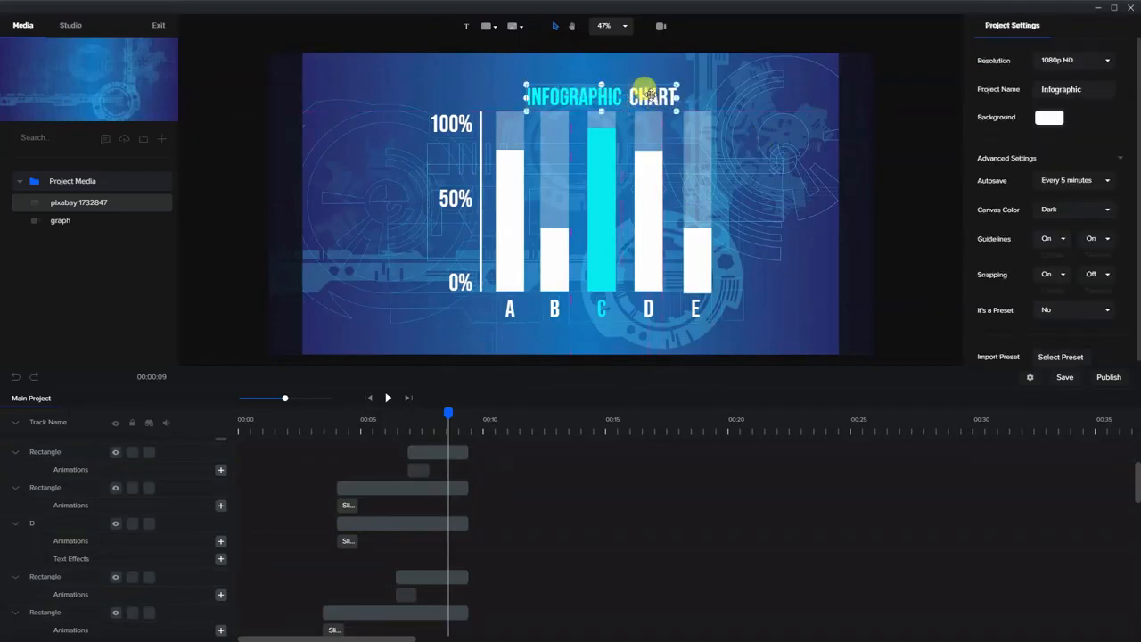
left_click_drag(645, 92, 642, 82)
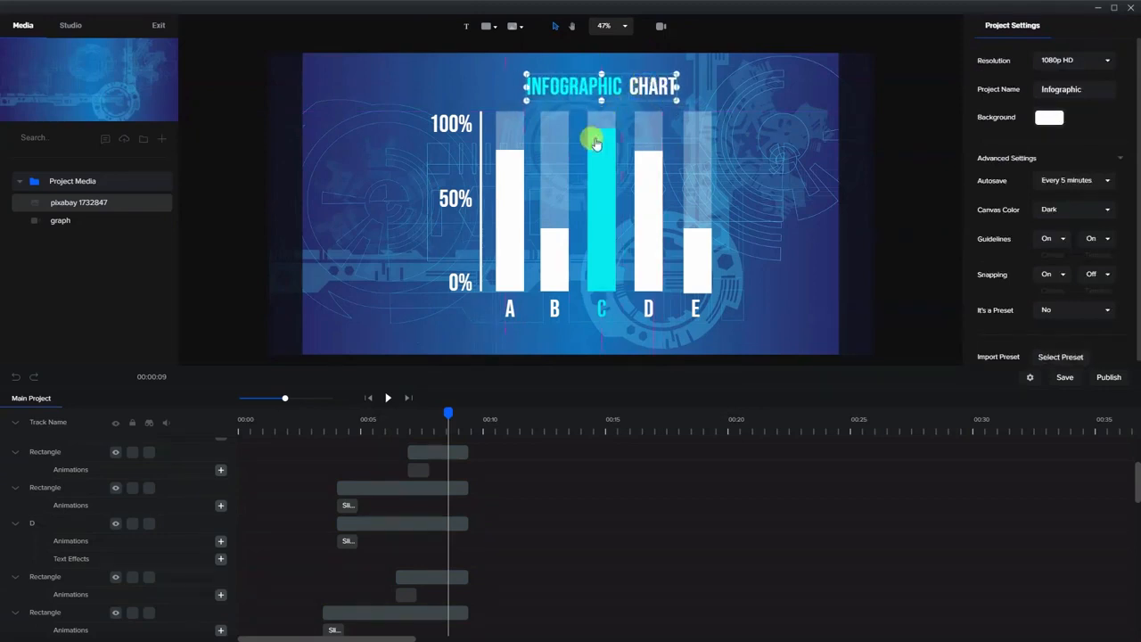
Step: Select the whole chart with its title and shift it slightly down to centre it vertically on the canvas
left_click(763, 134)
left_click_drag(390, 63, 784, 342)
mouse_move(697, 260)
left_mouse_down()
mouse_move(678, 262)
mouse_move(699, 269)
left_mouse_up()
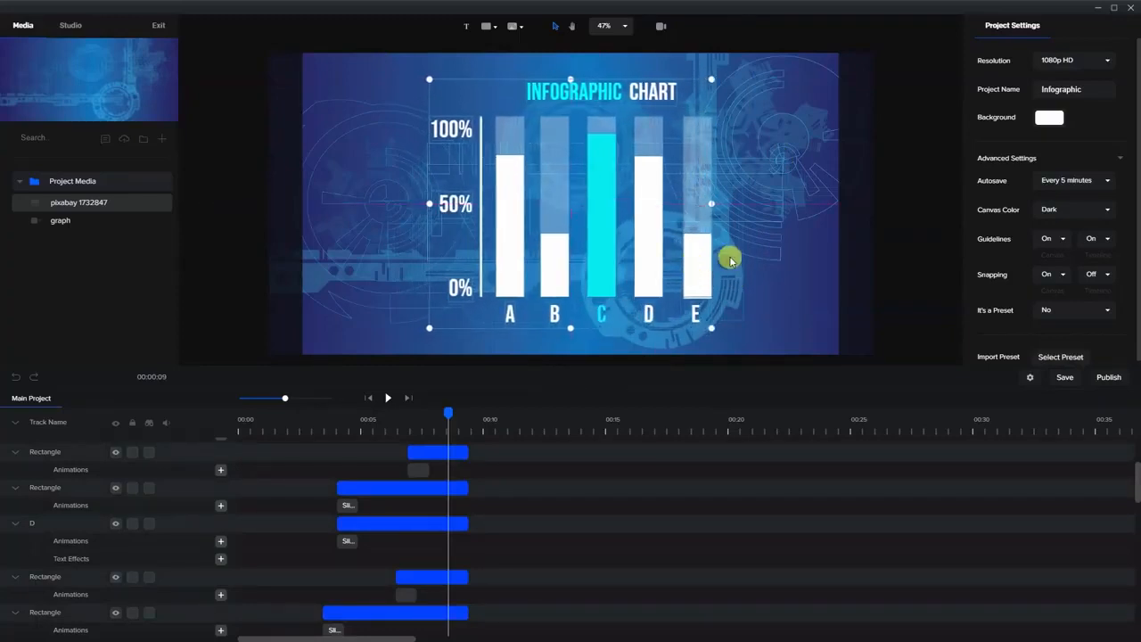
left_click(741, 269)
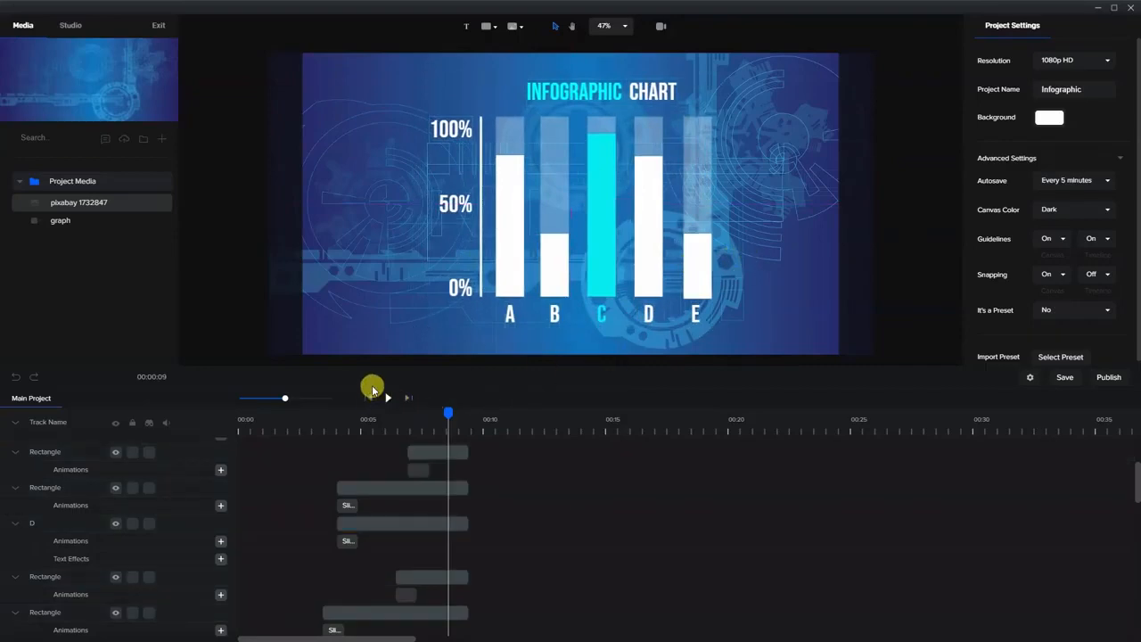